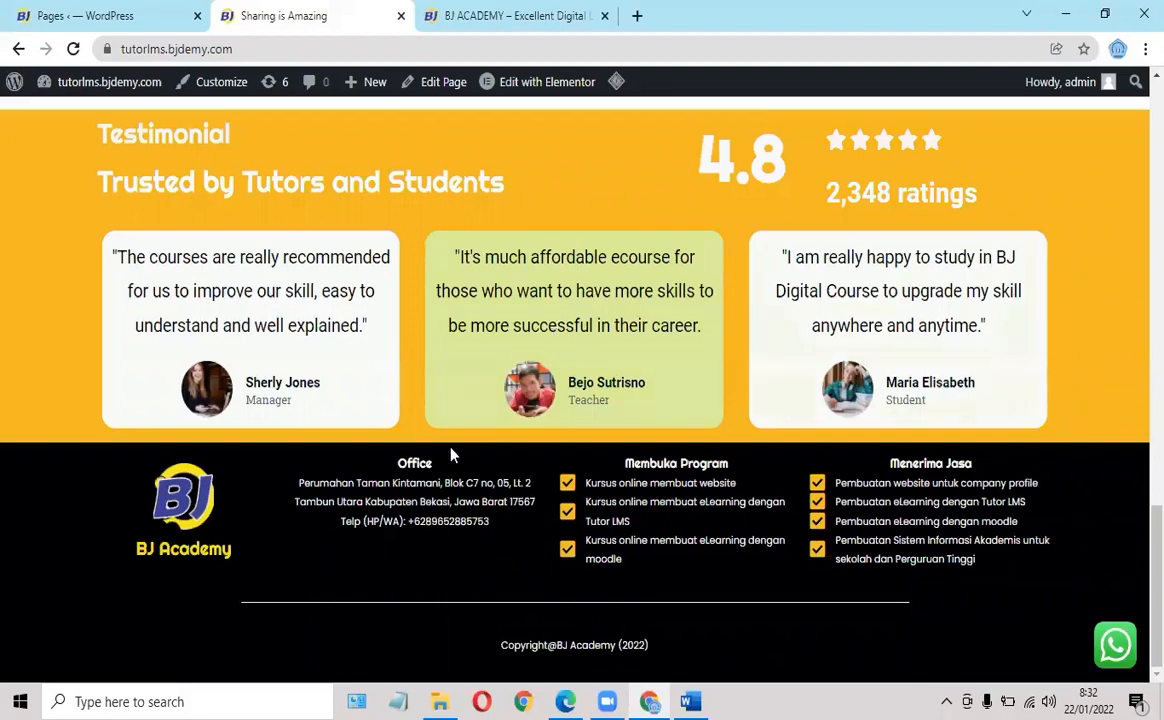
From the top of the home page, open Instructor Registration in the header menu.
scroll(501, 473, "up", 5)
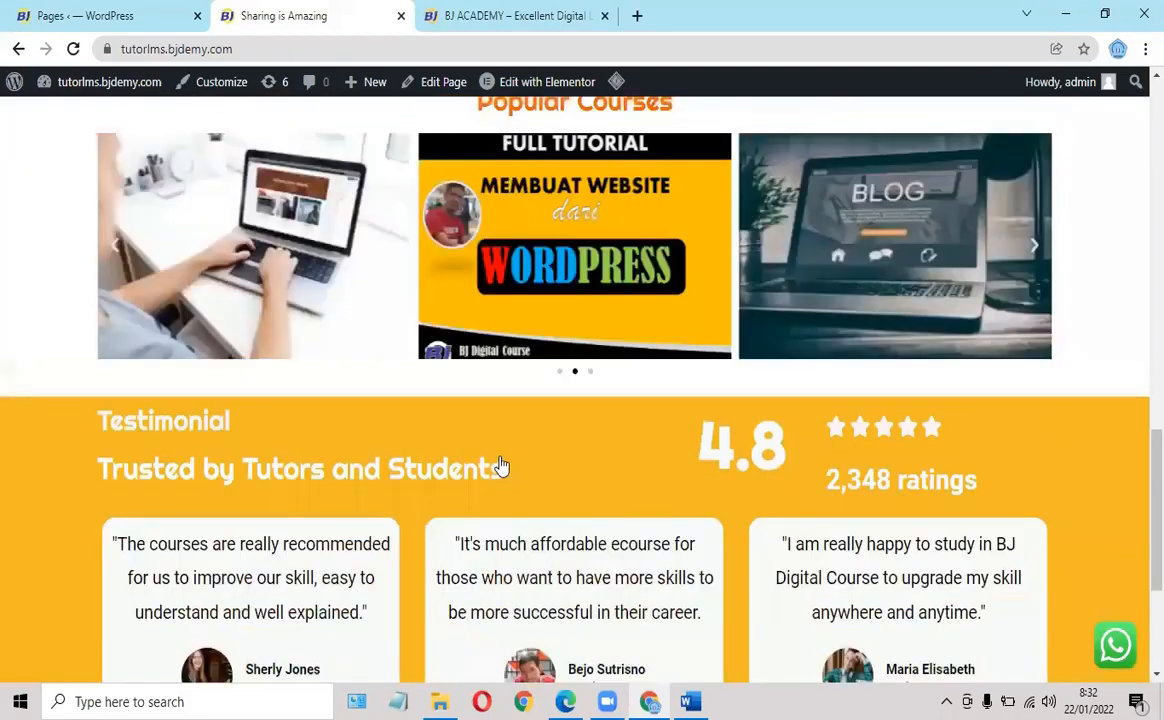
scroll(503, 453, "up", 12)
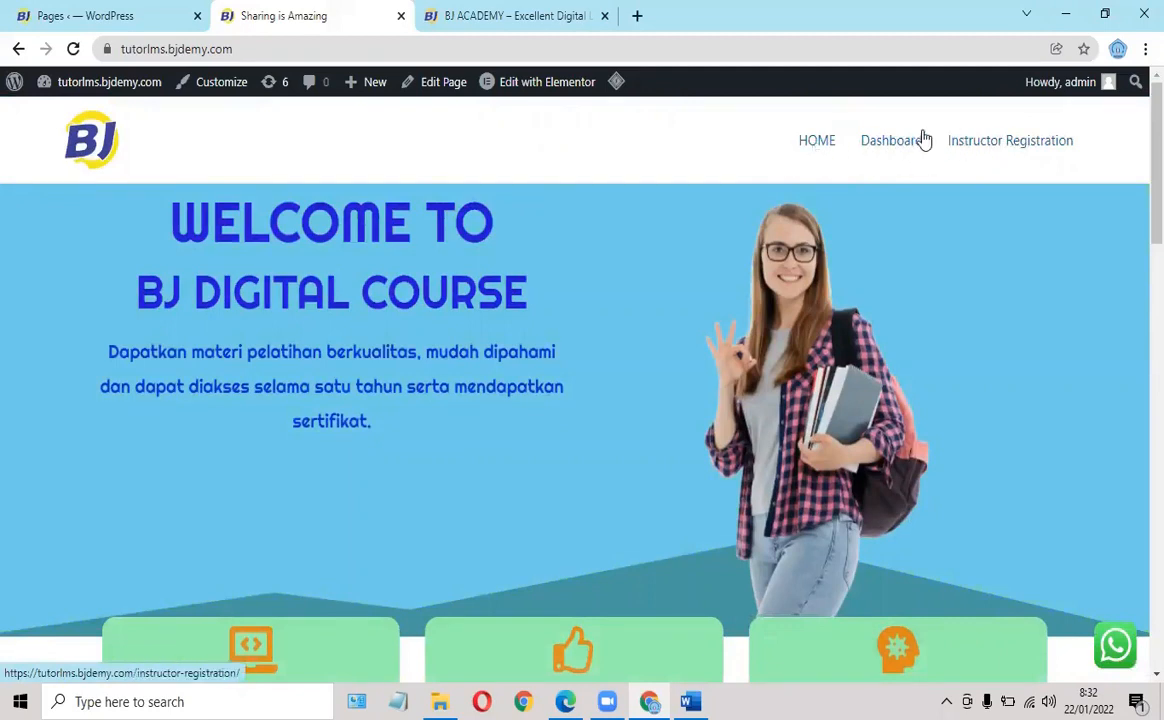
left_click(989, 145)
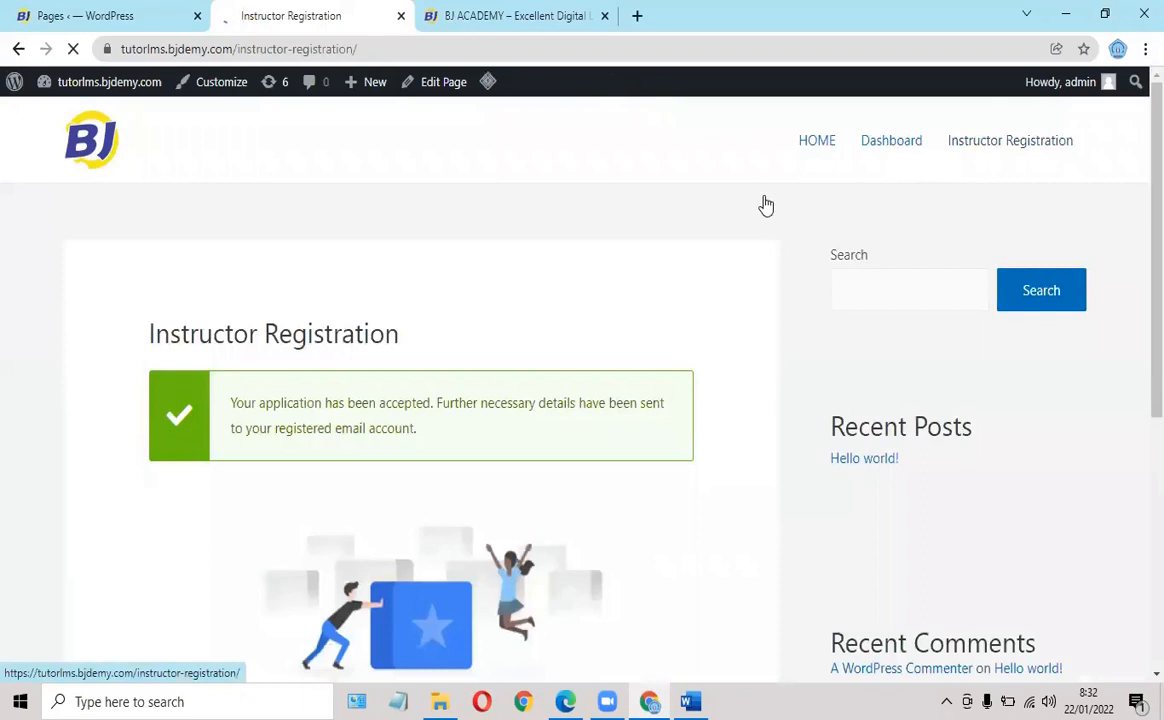
Go to the site's Dashboard page from the header menu.
scroll(686, 260, "down", 7)
scroll(686, 260, "up", 7)
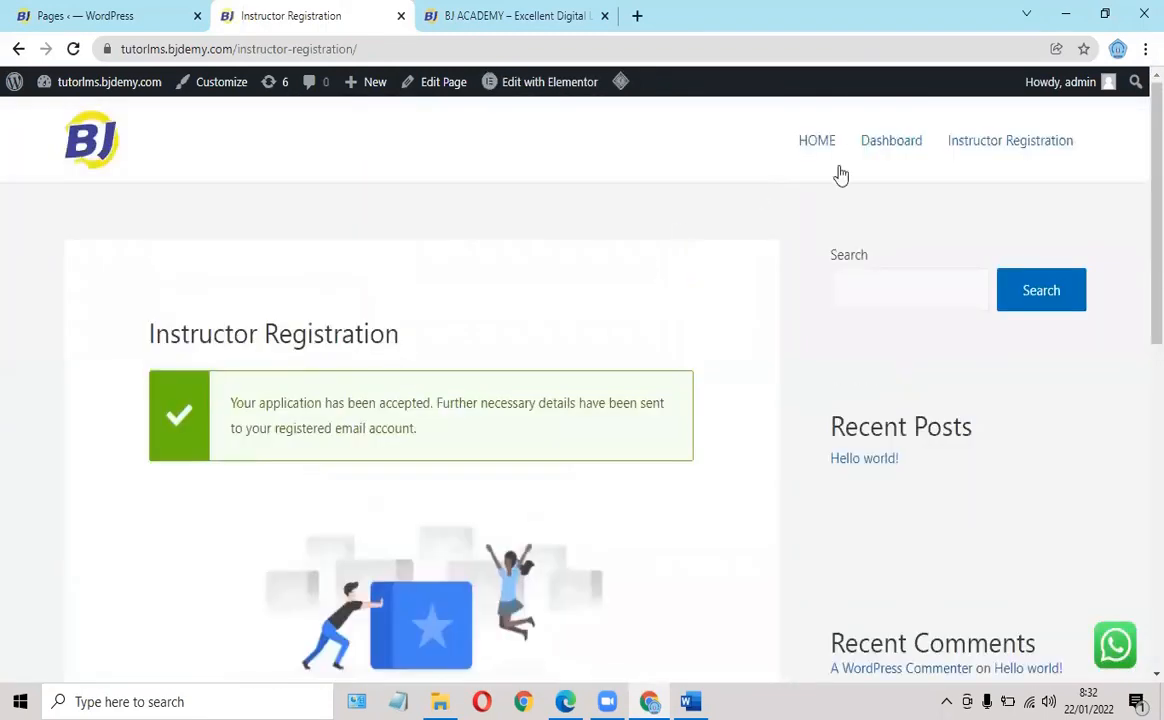
left_click(889, 153)
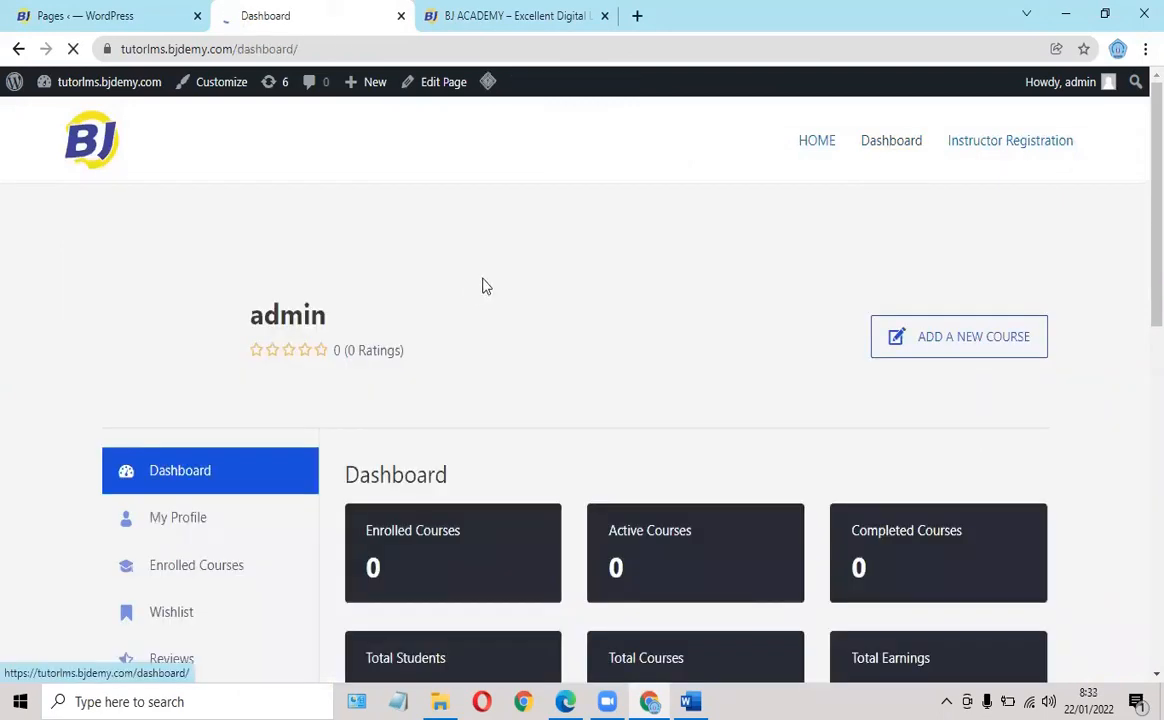
Scroll through the instructor dashboard's course stats, then return to the HOME page.
scroll(575, 258, "down", 2)
scroll(575, 258, "down", 3)
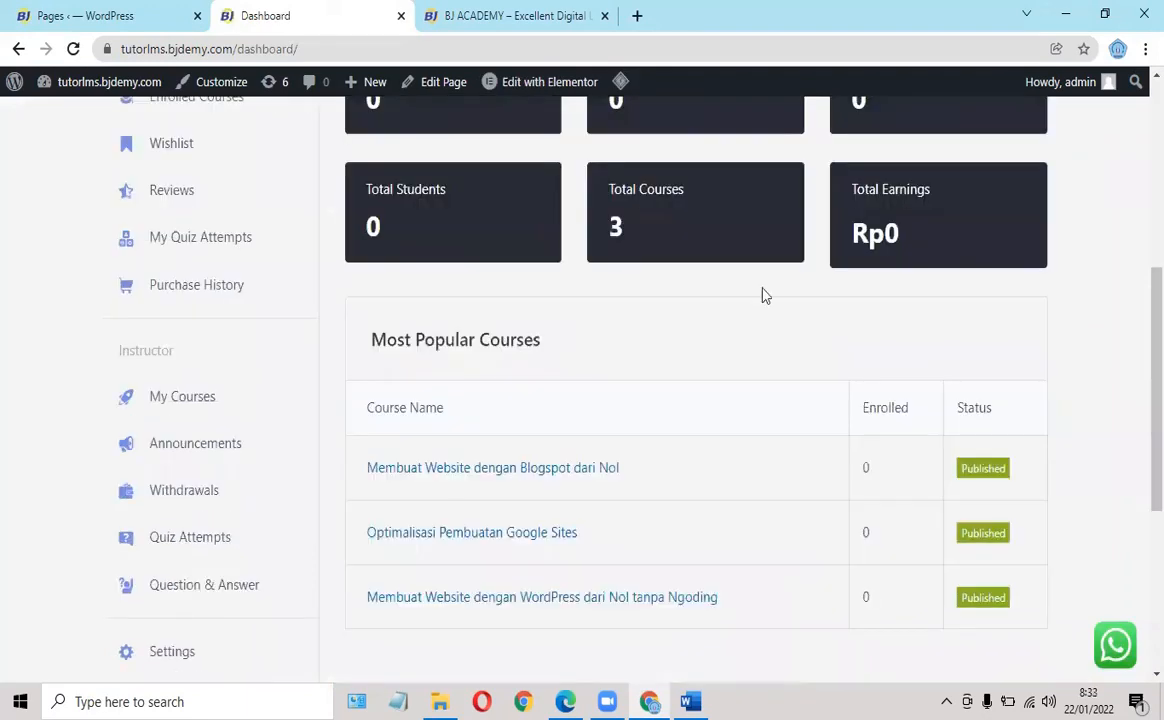
scroll(864, 370, "up", 2)
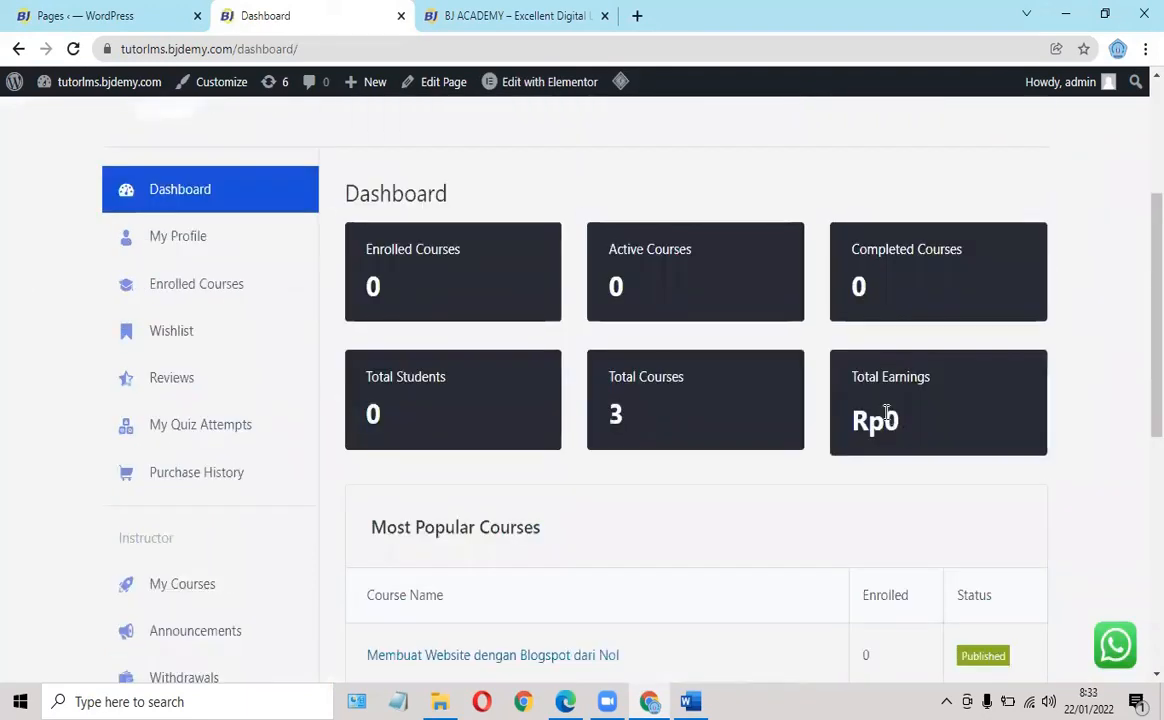
scroll(874, 312, "down", 2)
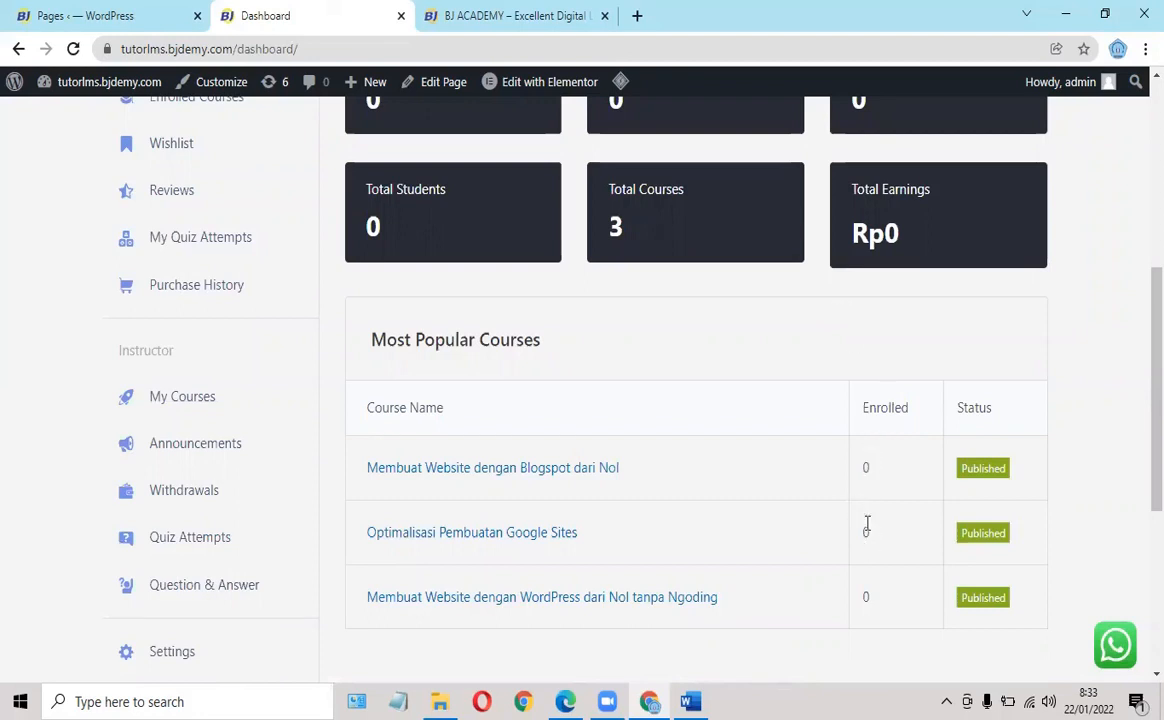
scroll(862, 457, "up", 2)
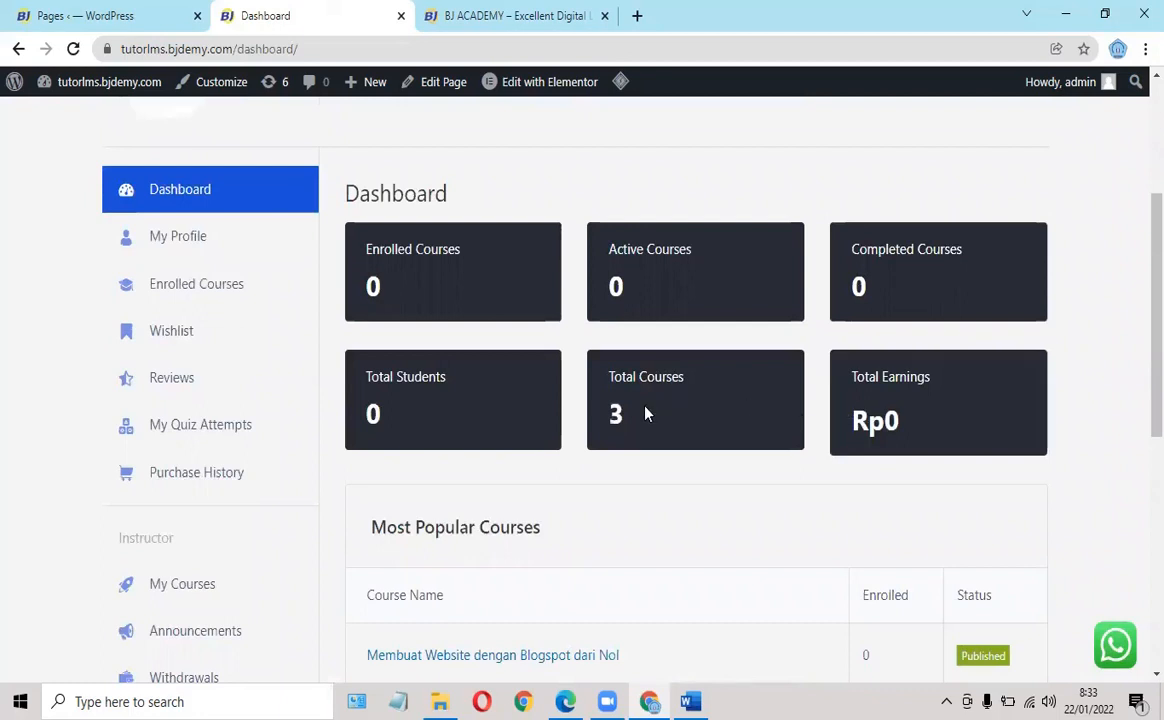
scroll(689, 400, "up", 3)
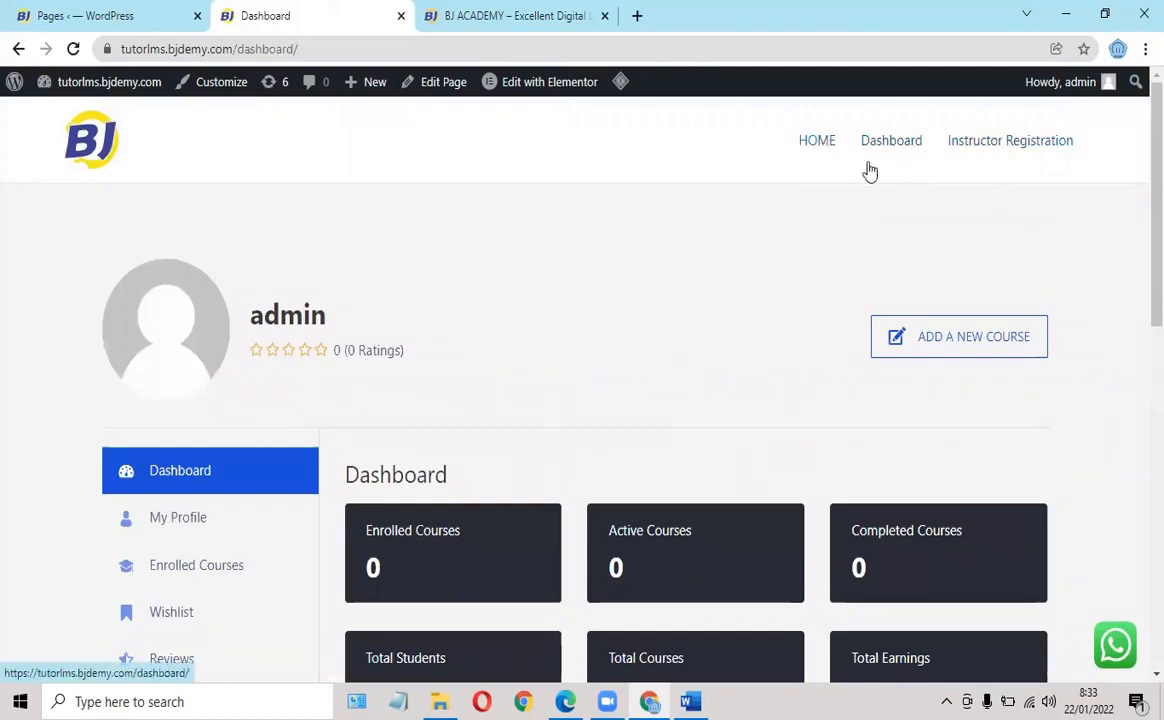
scroll(837, 190, "down", 3)
scroll(780, 178, "up", 3)
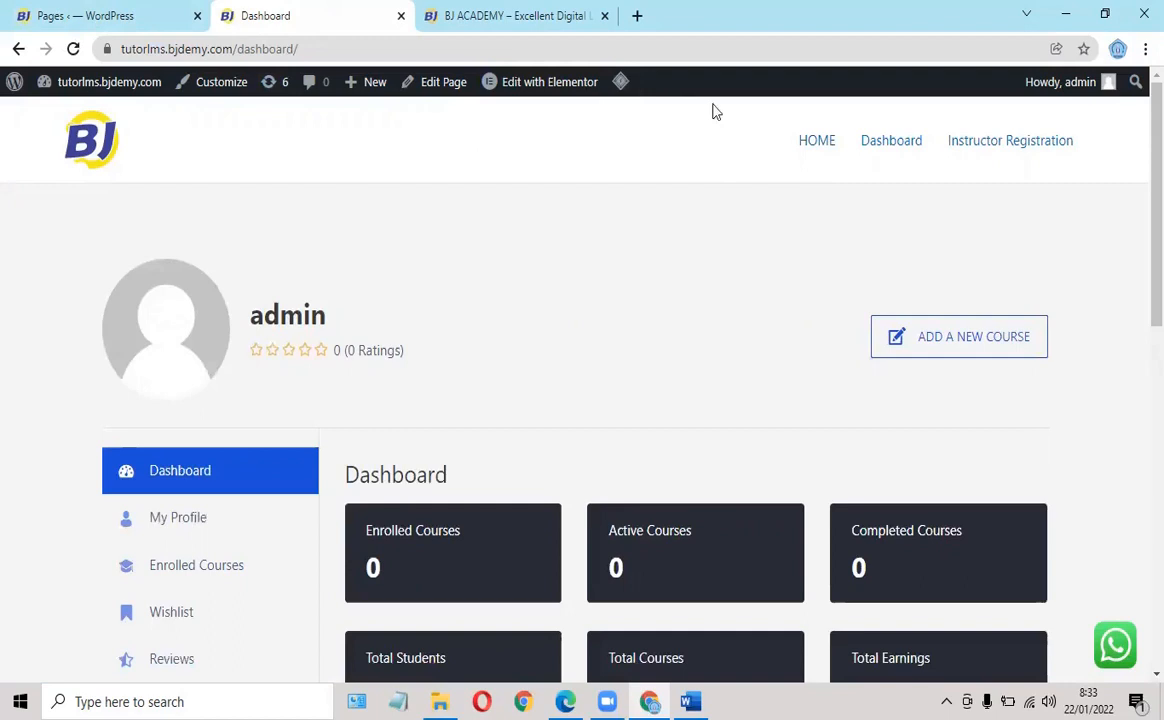
left_click(808, 143)
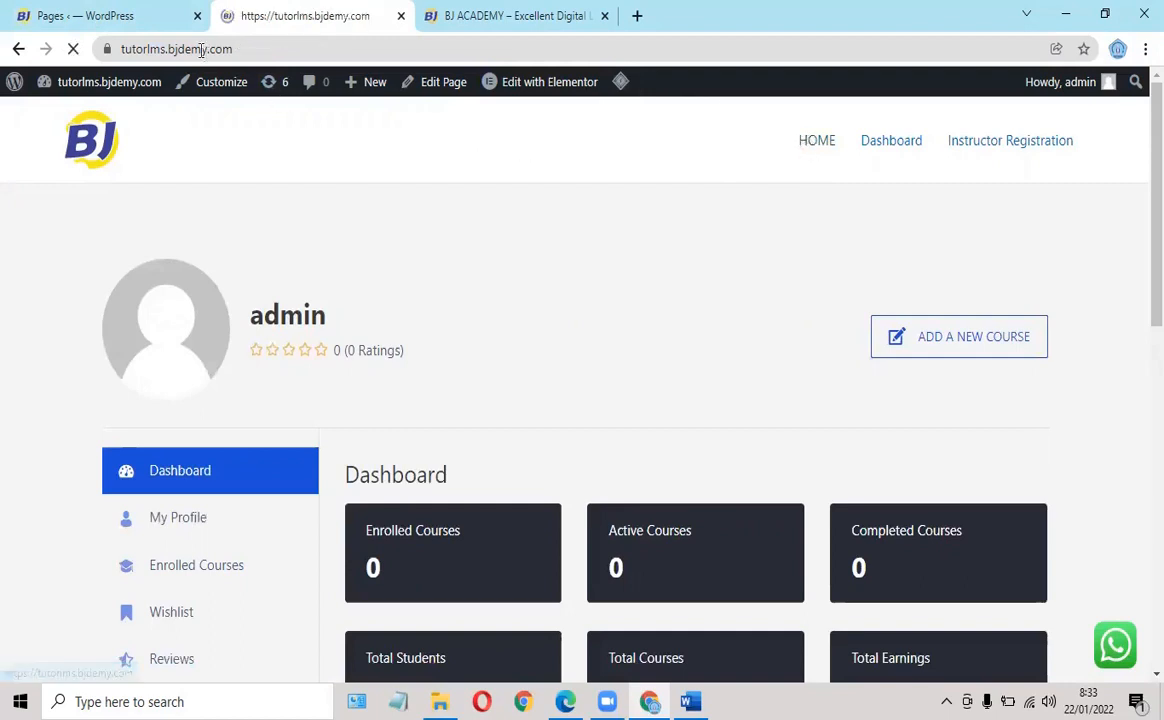
From the admin Pages tab, go to Plugins > Installed Plugins and then to Add New.
left_click(129, 27)
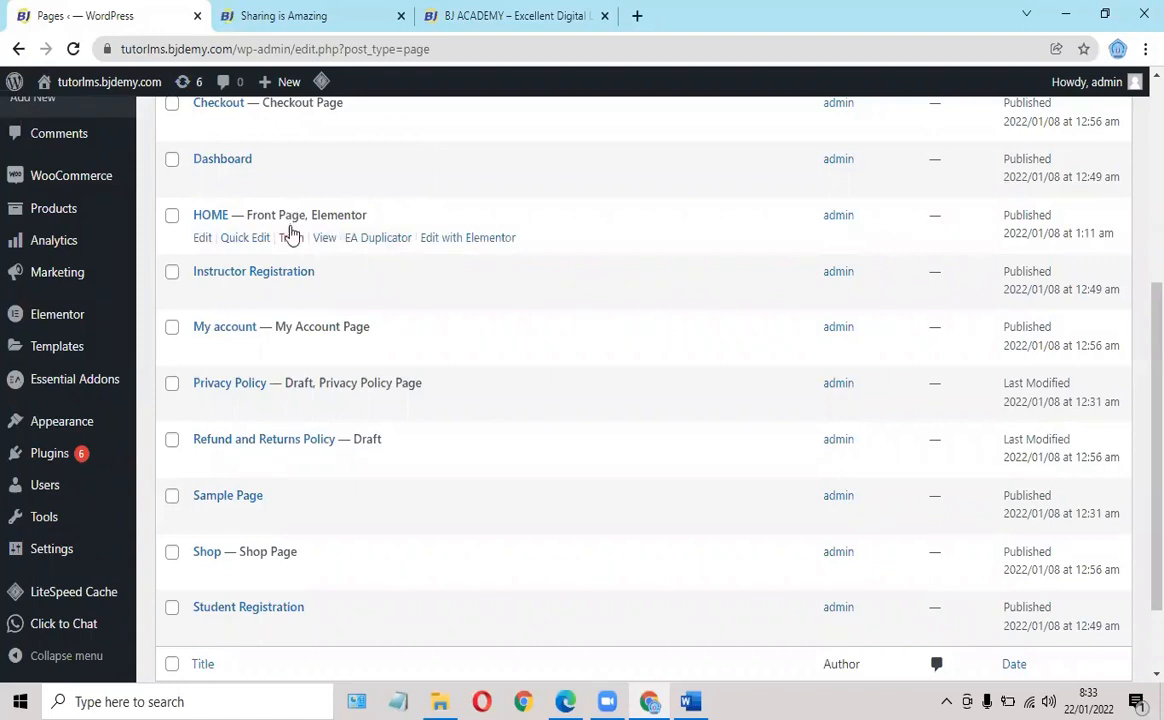
scroll(290, 230, "down", 2)
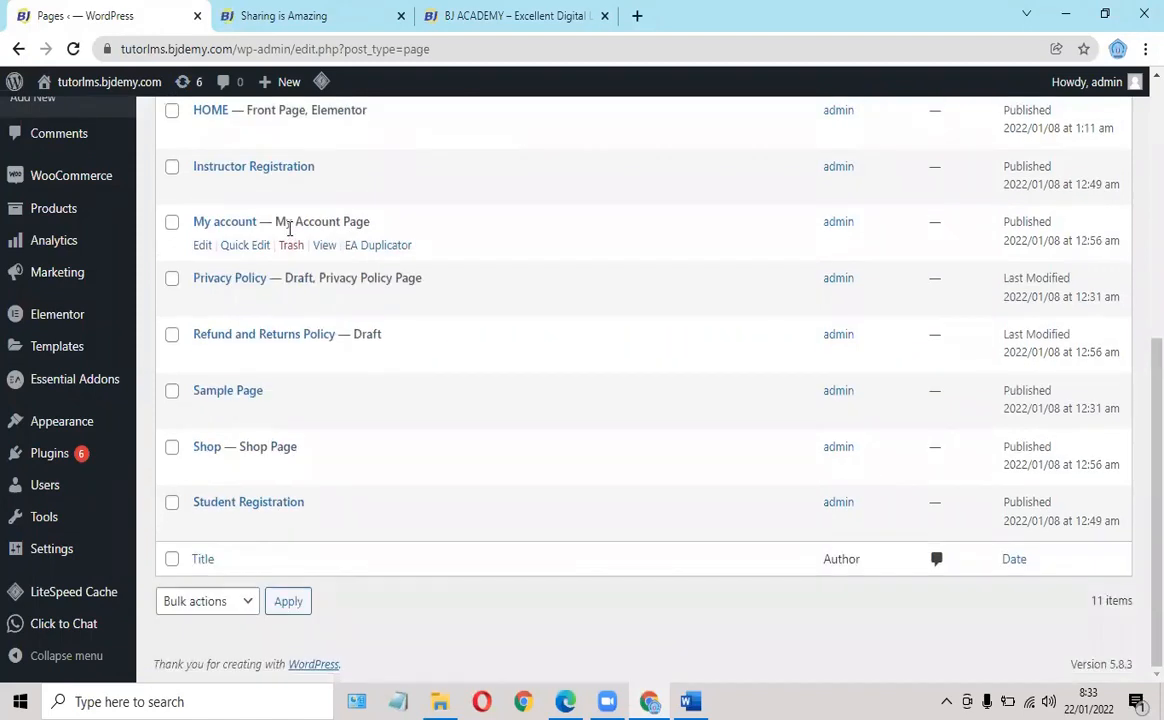
mouse_move(62, 422)
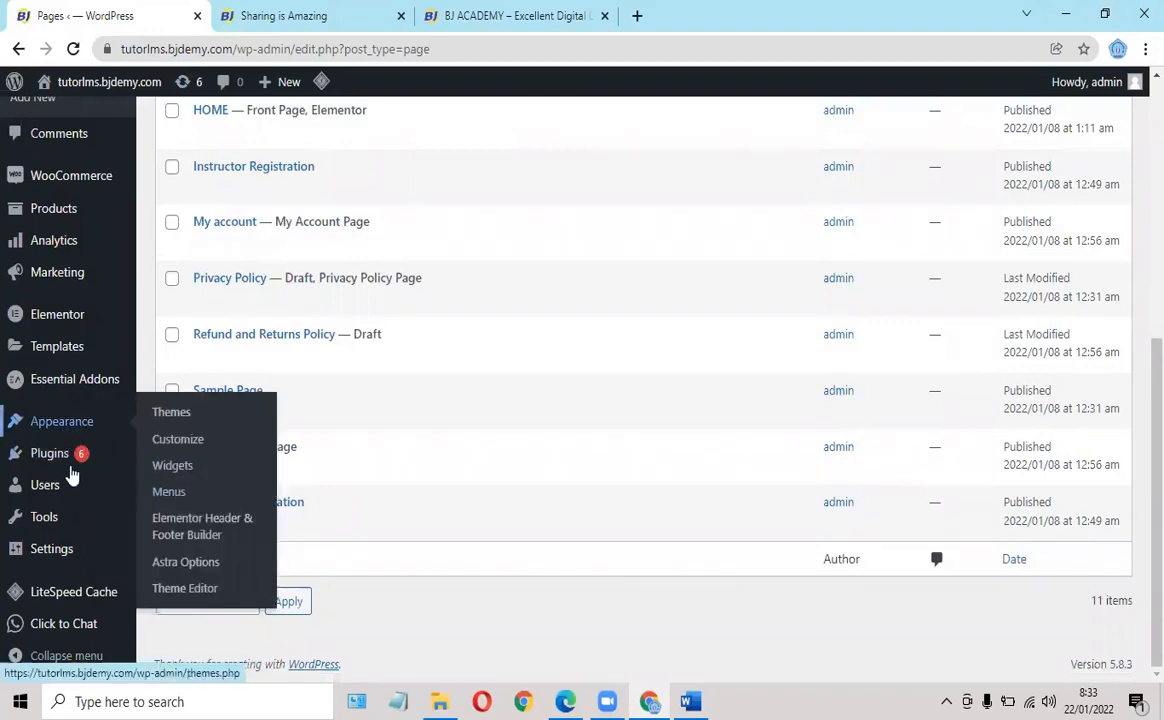
mouse_move(25, 458)
left_click(192, 457)
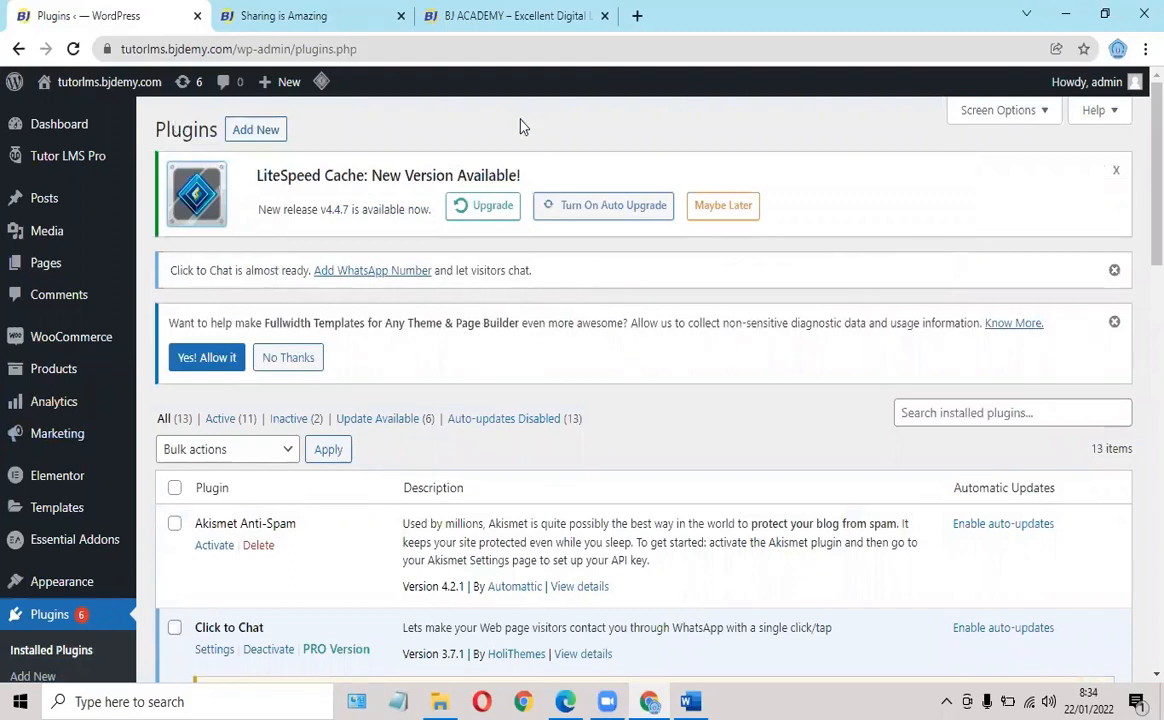
left_click(248, 137)
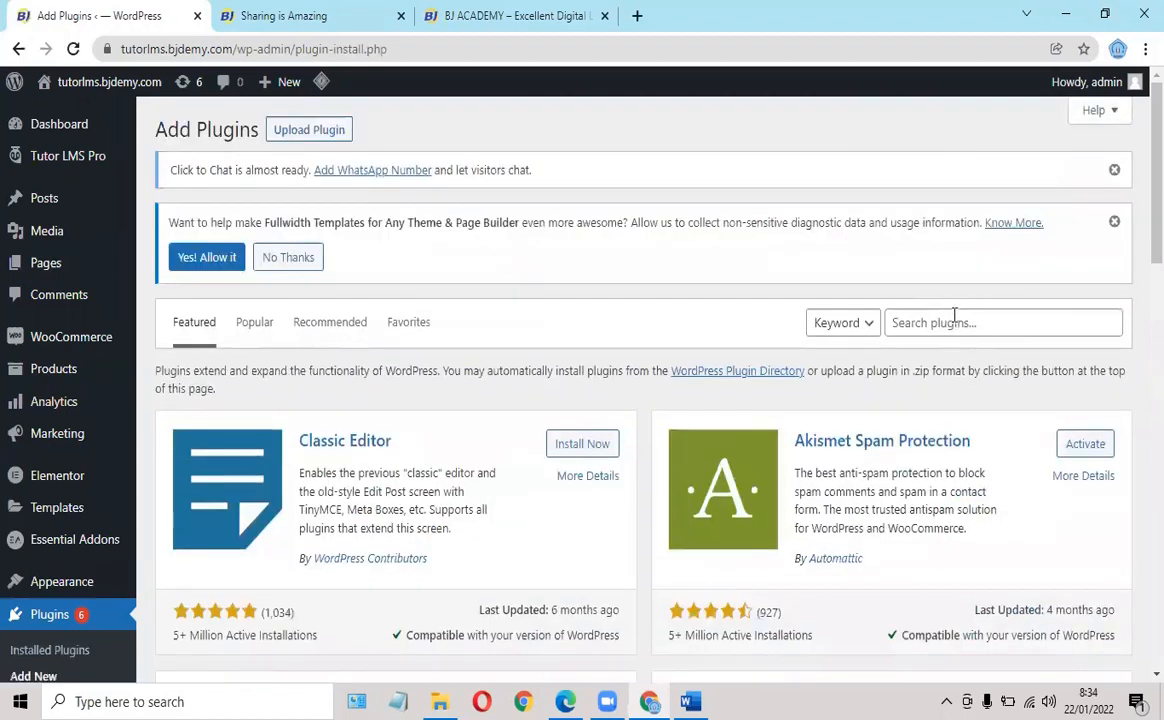
Search plugins for 'if m', then install and activate the If Menu plugin.
left_click(955, 319)
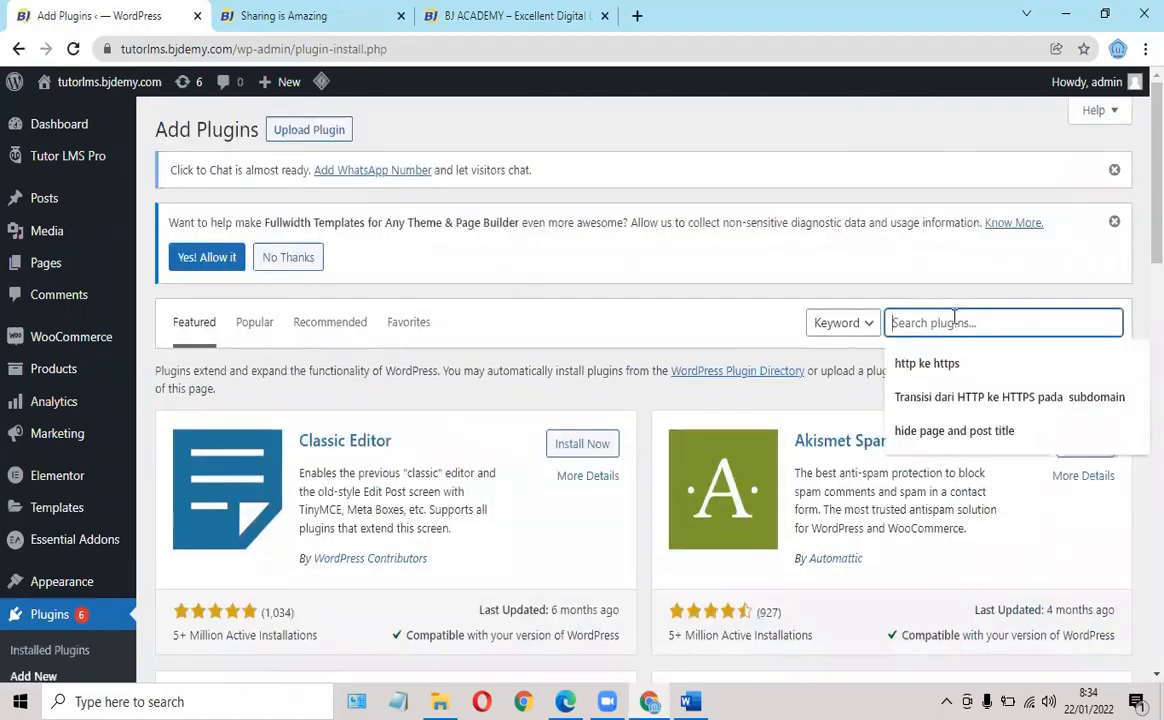
type("if menu")
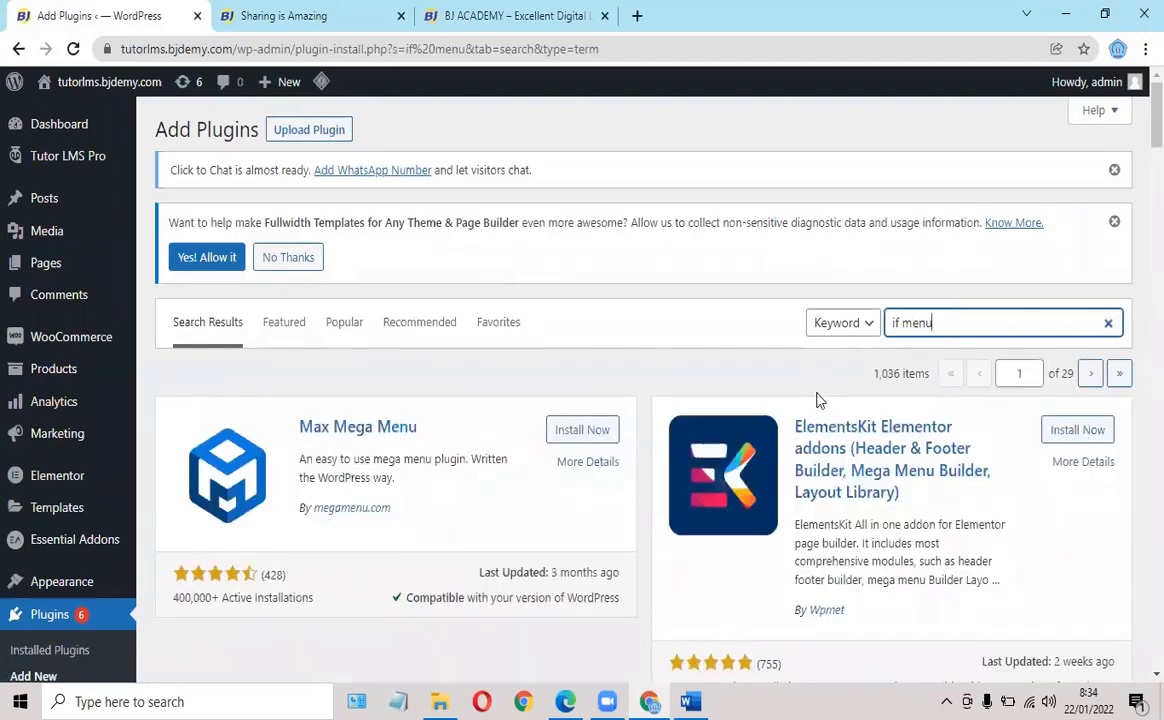
scroll(818, 398, "down", 1)
scroll(818, 398, "down", 6)
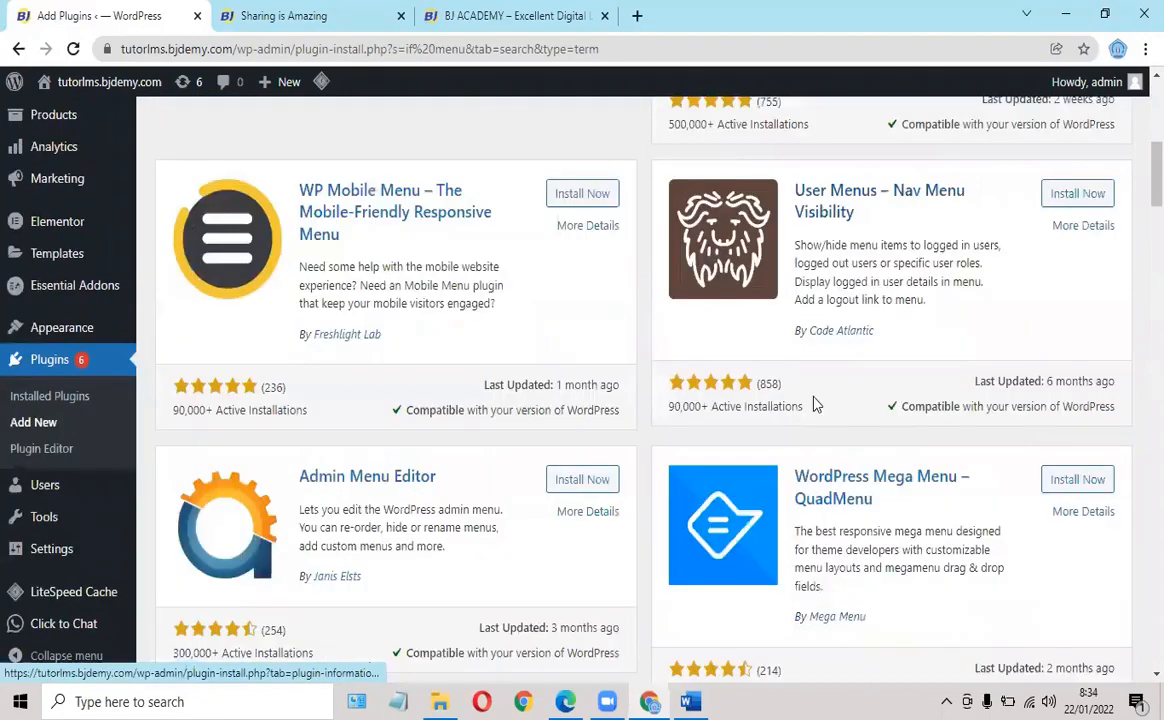
scroll(818, 398, "down", 5)
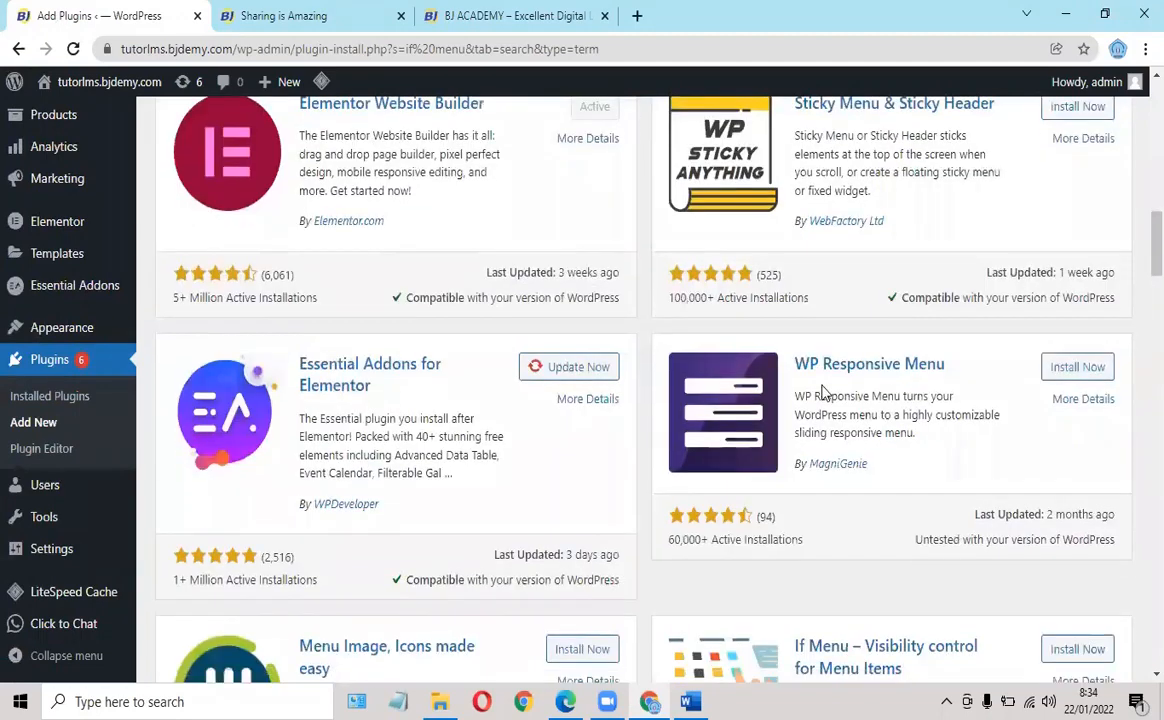
scroll(822, 392, "down", 3)
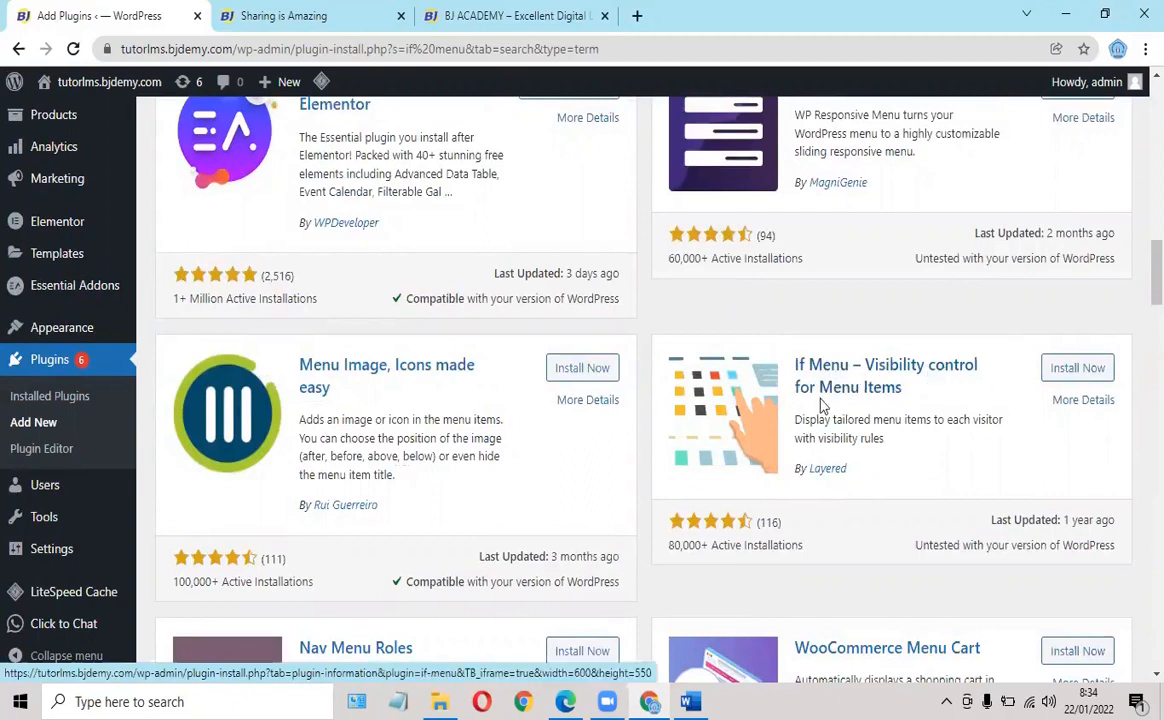
left_click(1075, 370)
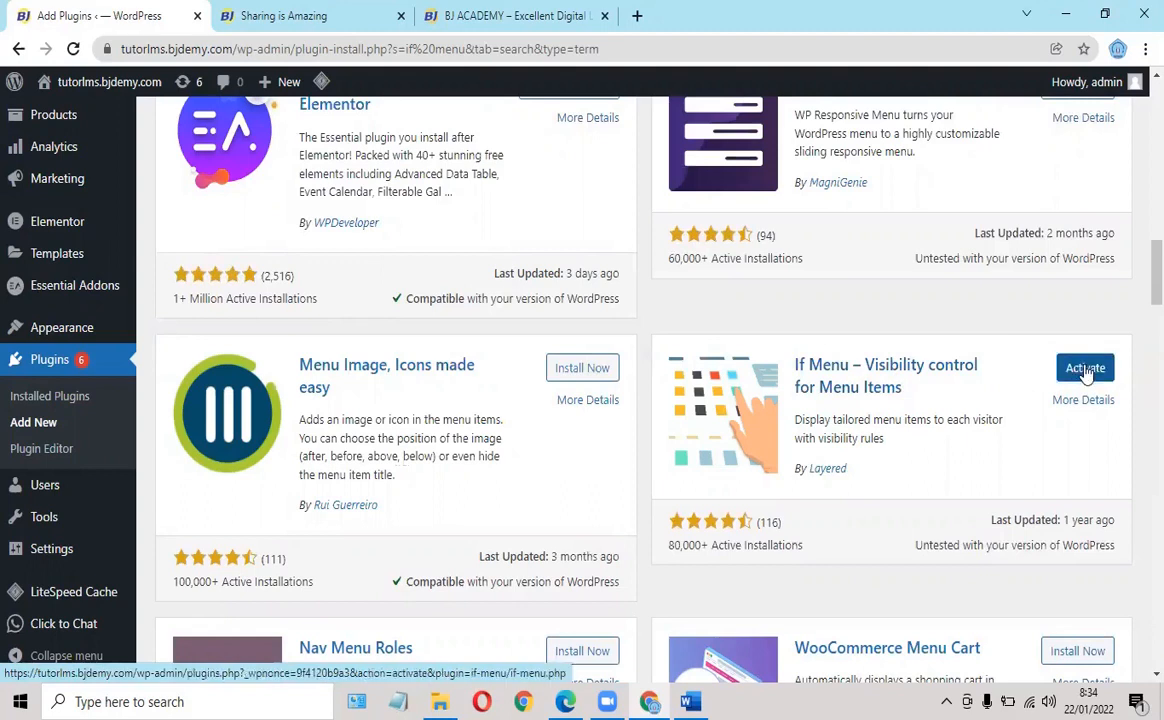
left_click(1085, 369)
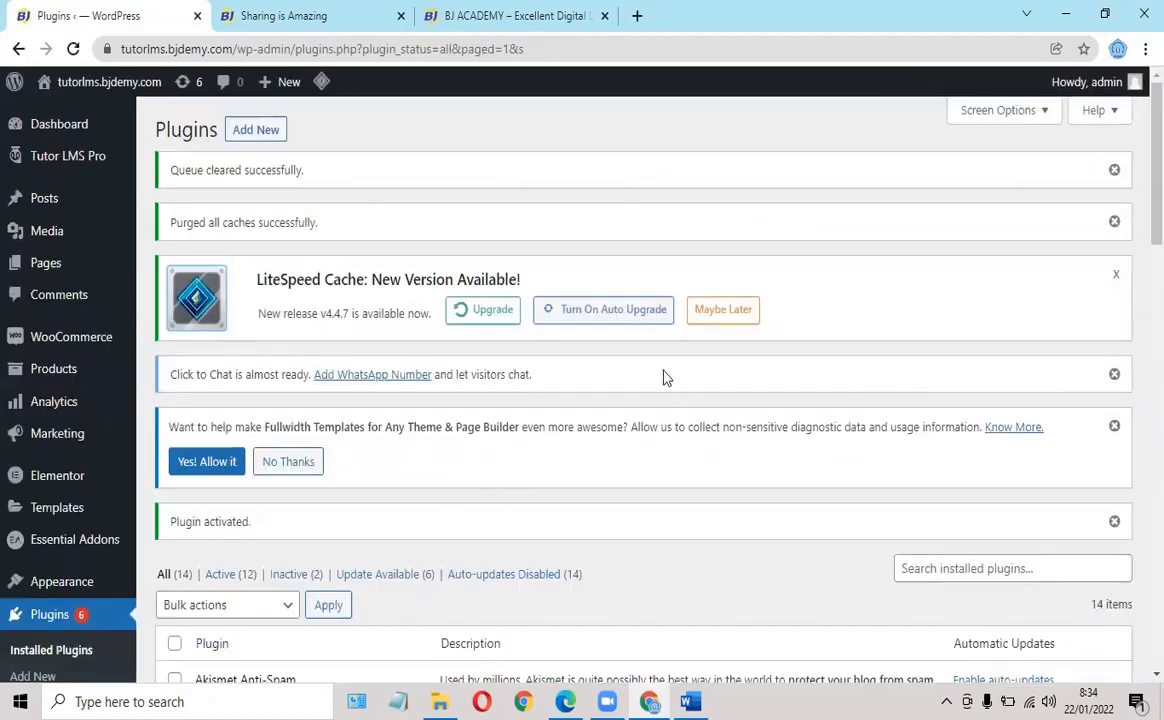
In Appearance > Menus, review the PRIMARY menu's HOME, Dashboard and Instructor Registration items and its Primary Menu location.
scroll(684, 322, "down", 3)
scroll(700, 310, "up", 3)
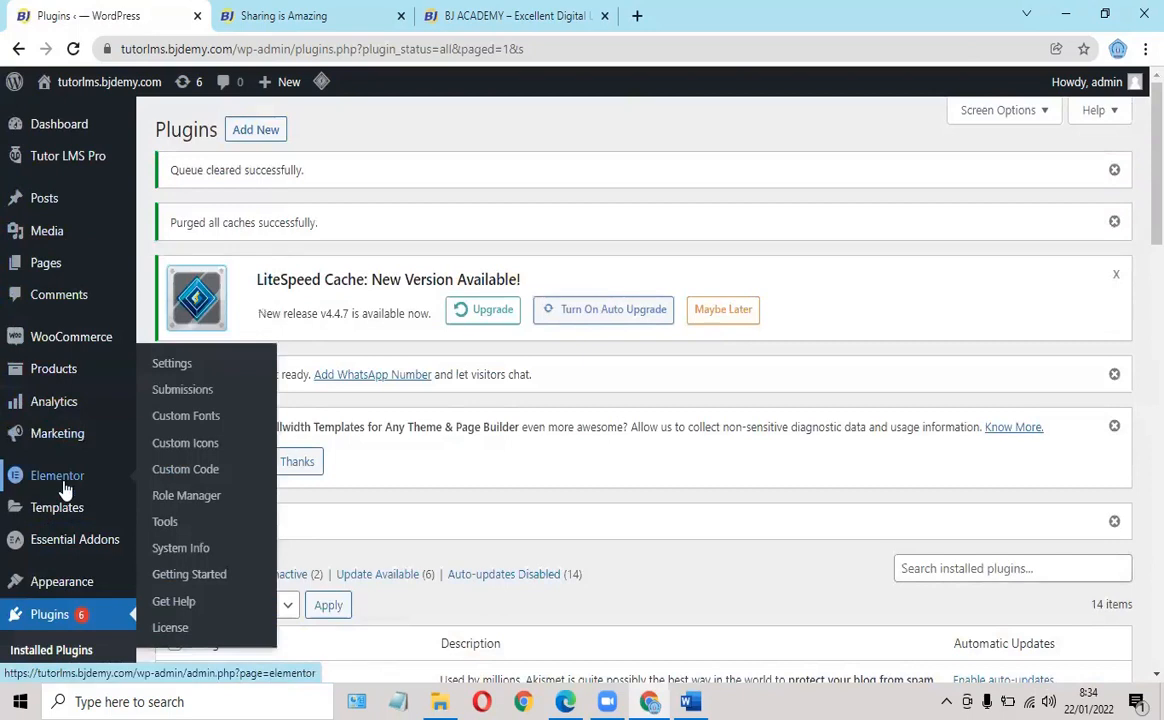
mouse_move(95, 578)
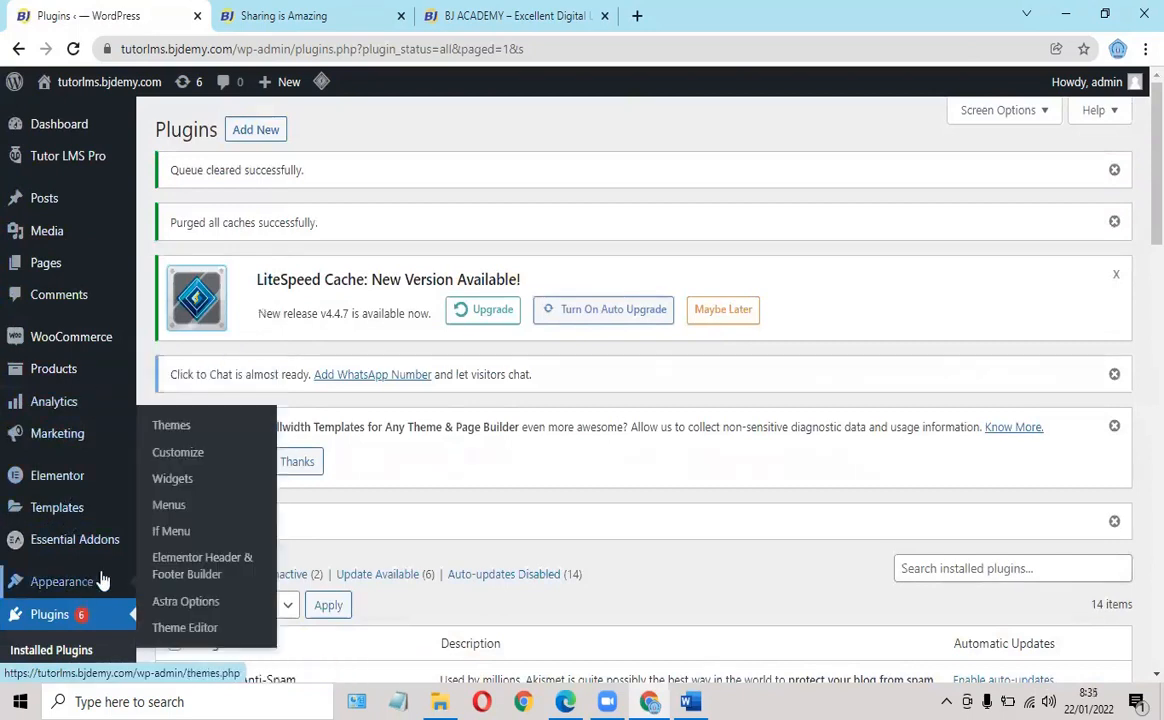
left_click(176, 513)
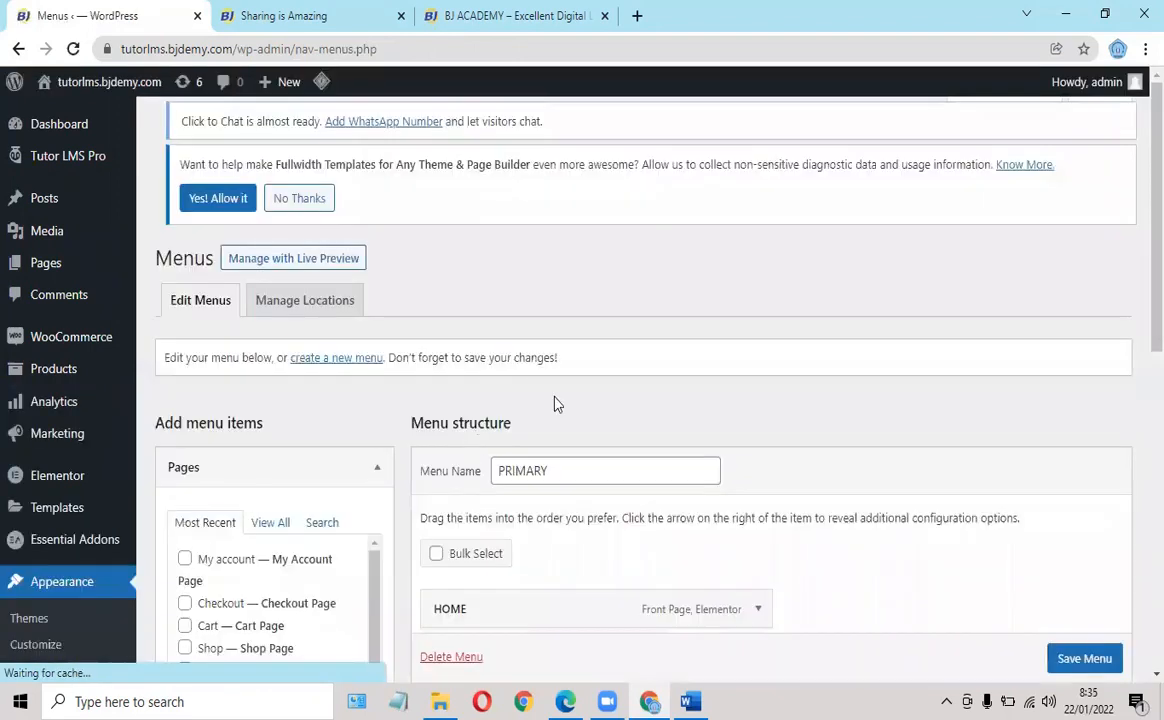
scroll(520, 420, "down", 3)
scroll(560, 400, "down", 2)
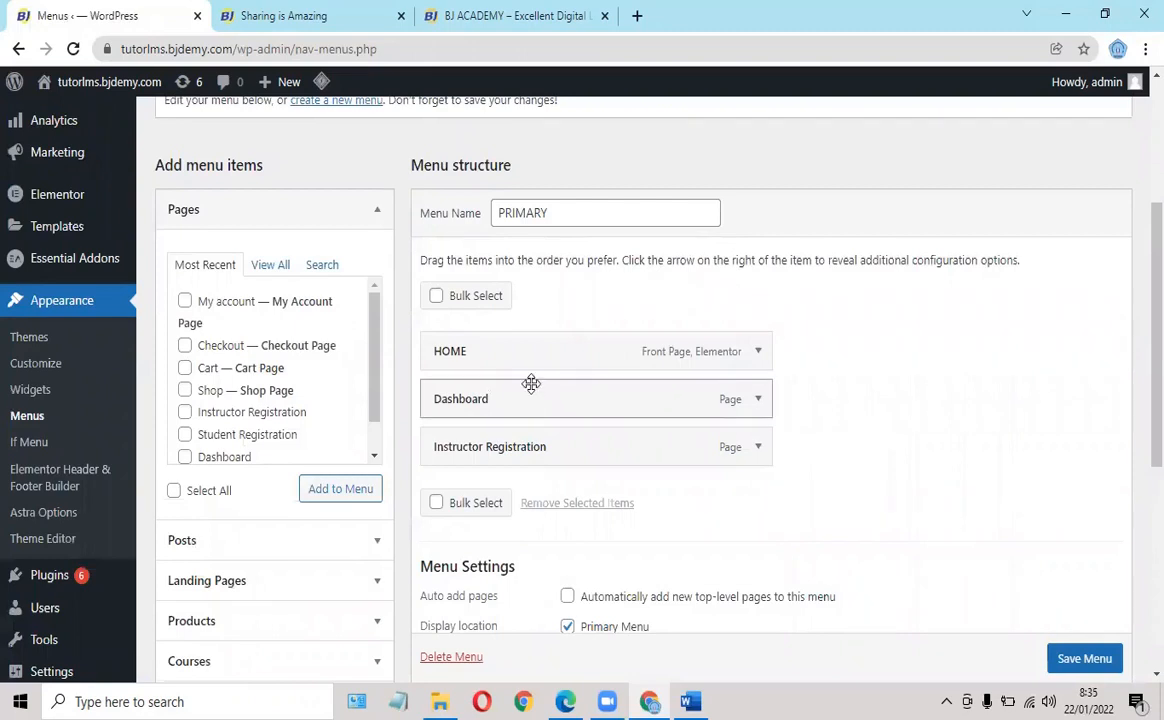
scroll(530, 382, "up", 2)
scroll(575, 350, "down", 1)
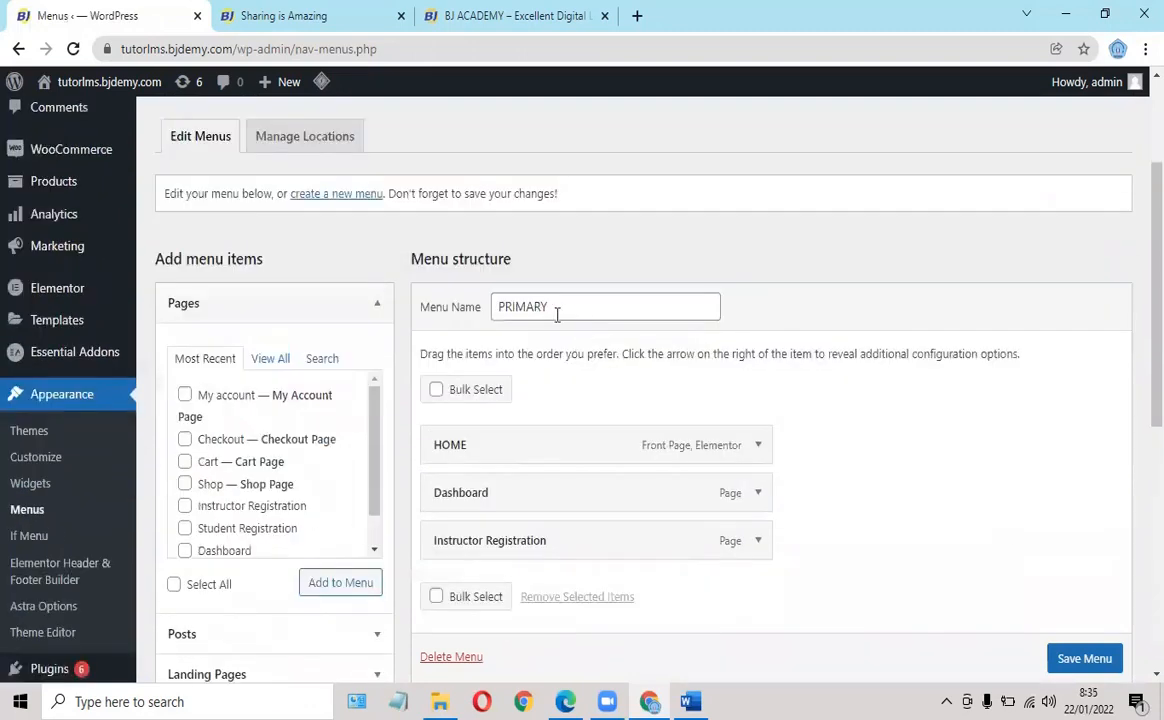
scroll(560, 303, "down", 3)
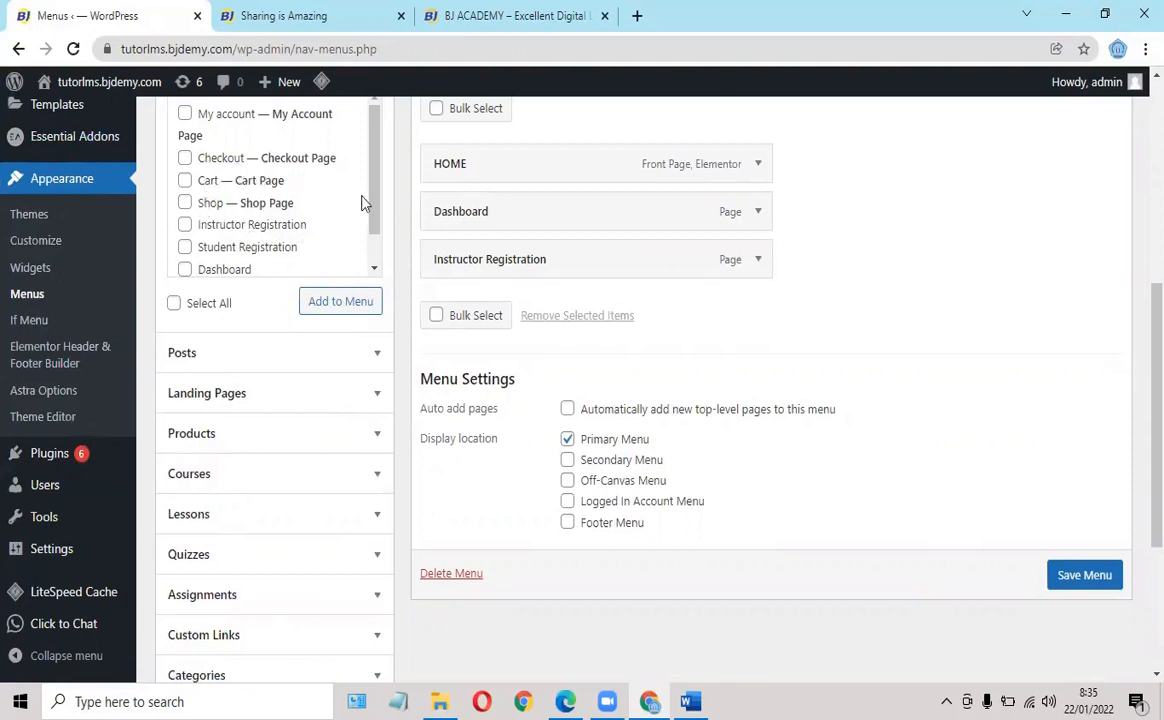
mouse_move(373, 197)
left_mouse_down()
mouse_move(373, 224)
mouse_move(356, 208)
left_mouse_up()
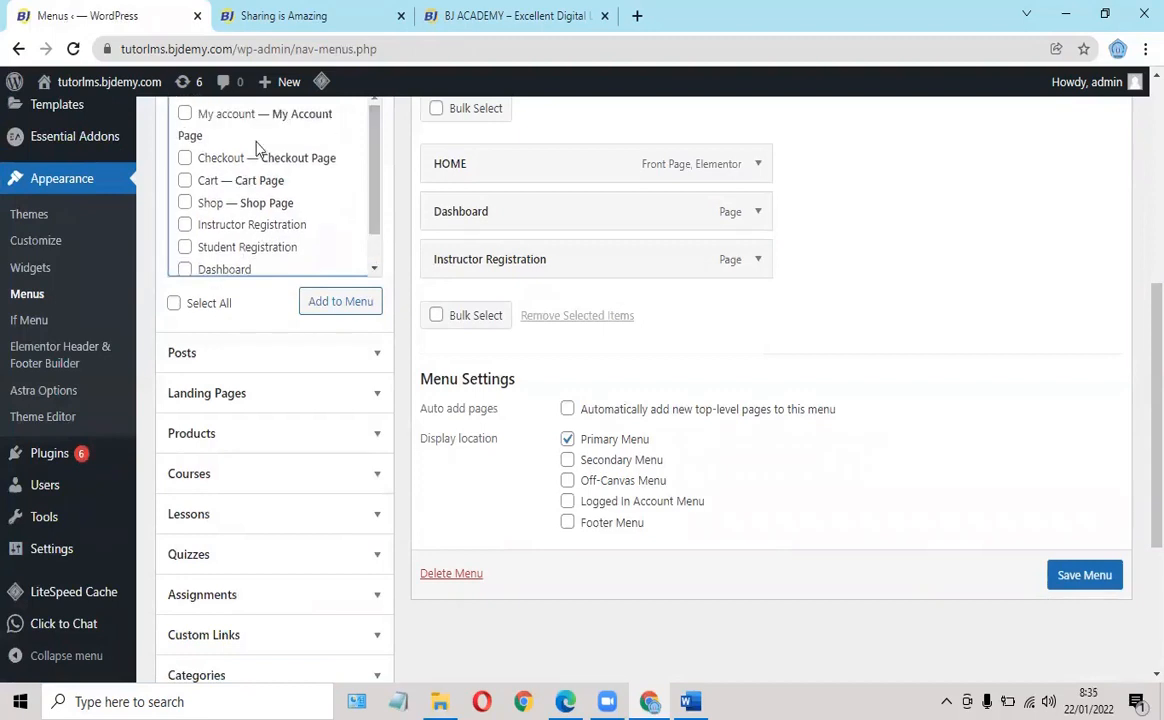
scroll(255, 148, "up", 3)
Under Pages, view all pages and tick Student Registration.
left_click(268, 265)
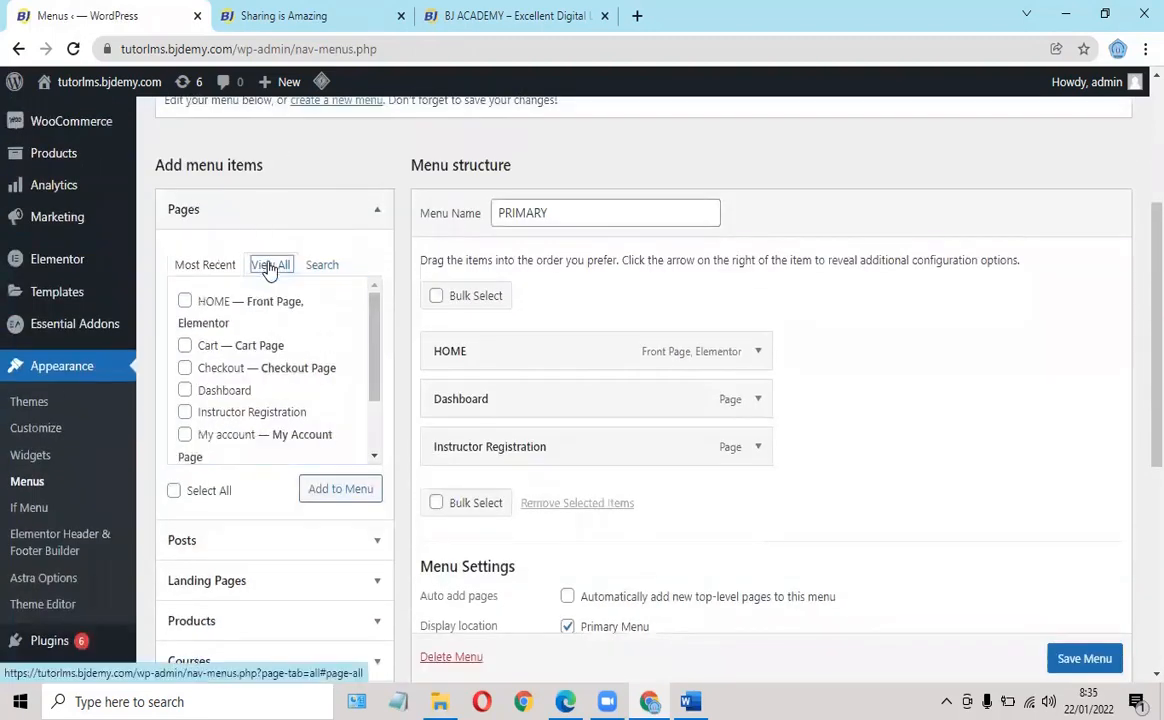
left_click(374, 355)
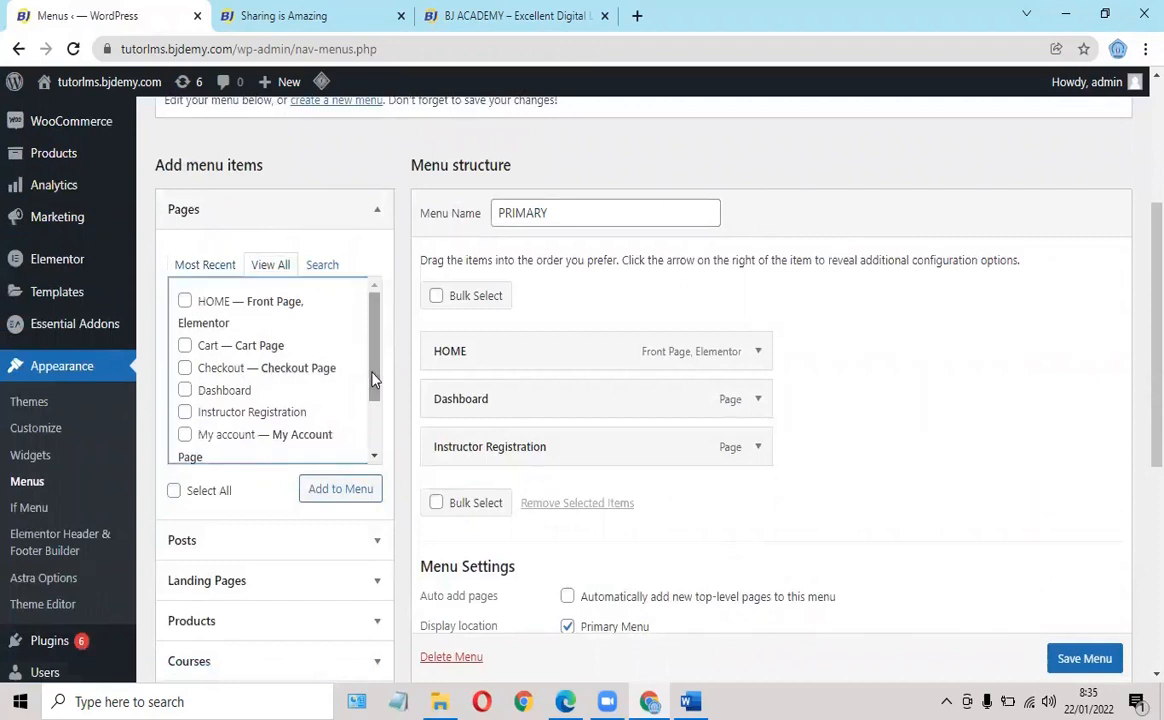
left_click_drag(373, 380, 378, 437)
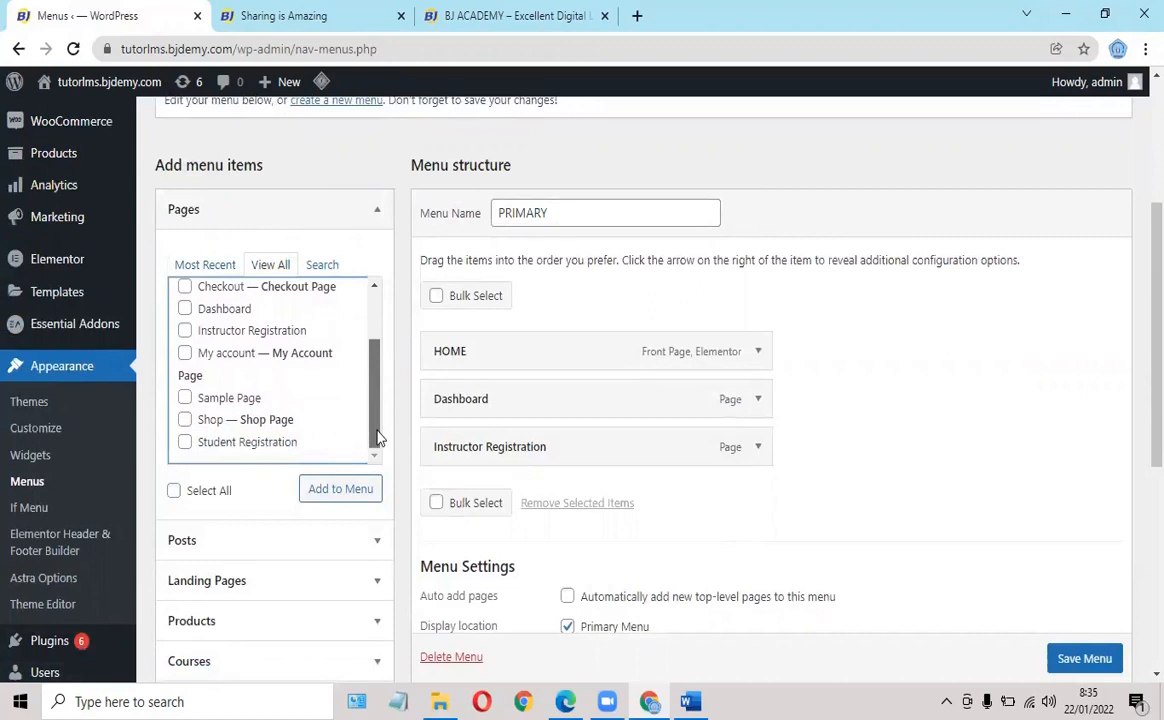
left_click(185, 442)
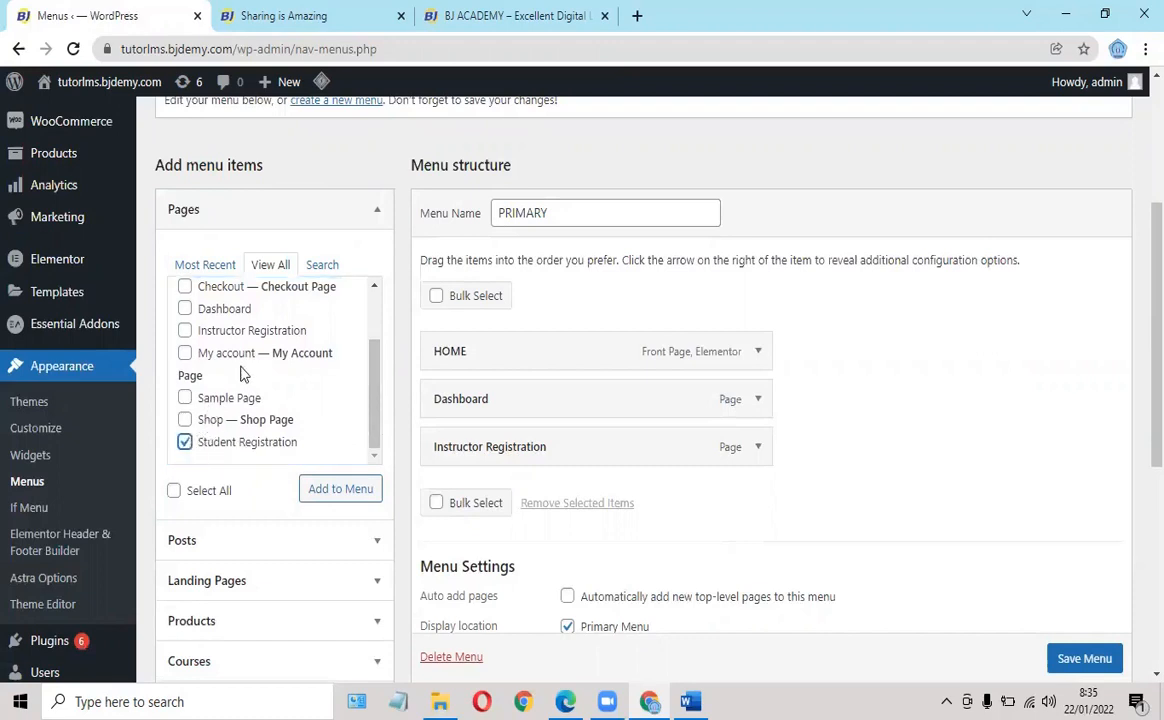
left_click(376, 370)
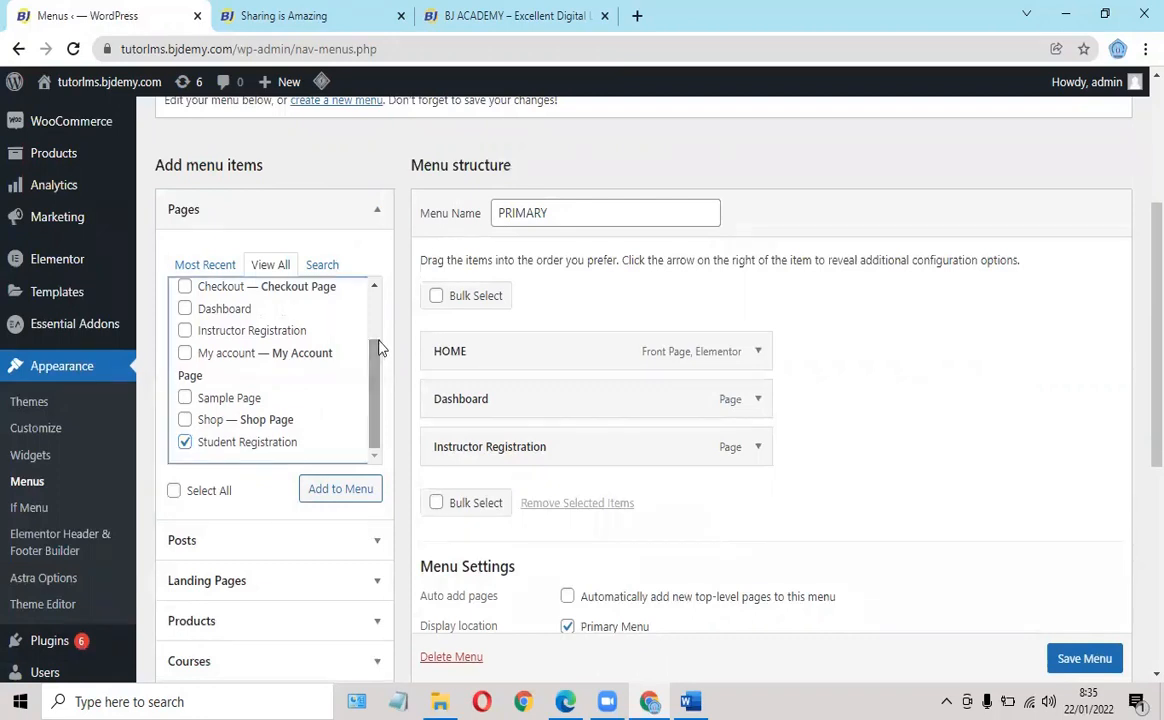
left_click_drag(368, 361, 392, 375)
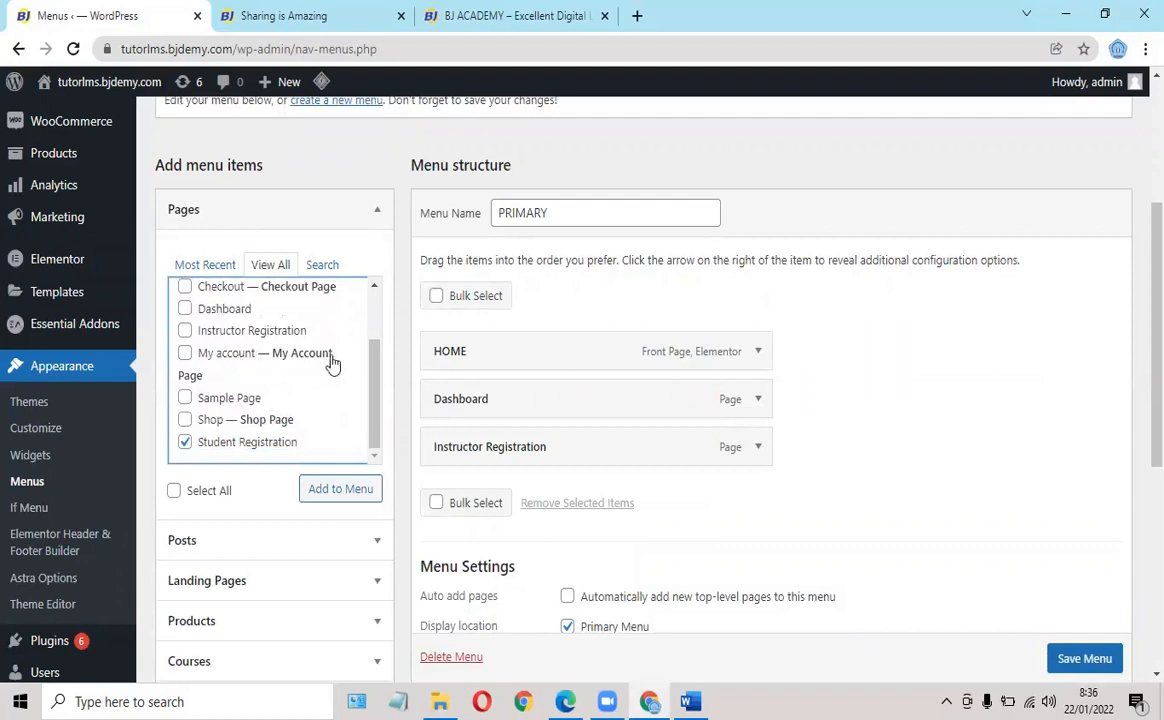
left_click_drag(373, 377, 411, 362)
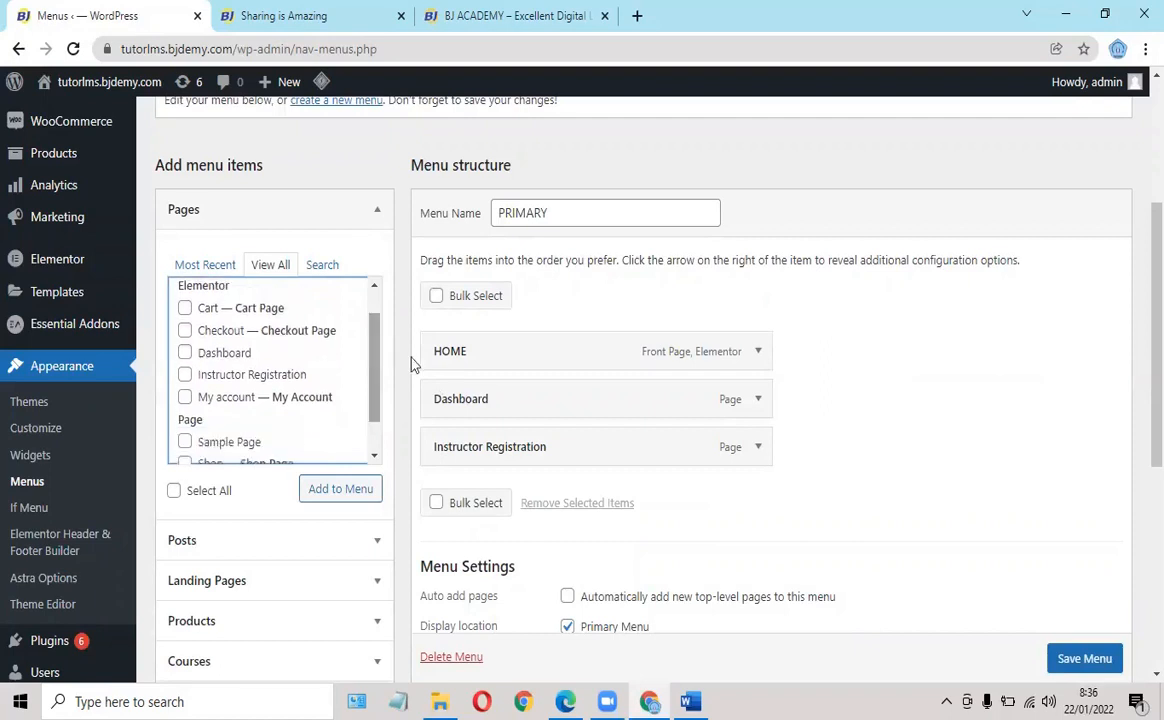
Add Student Registration to the PRIMARY menu and save the menu.
left_click(330, 490)
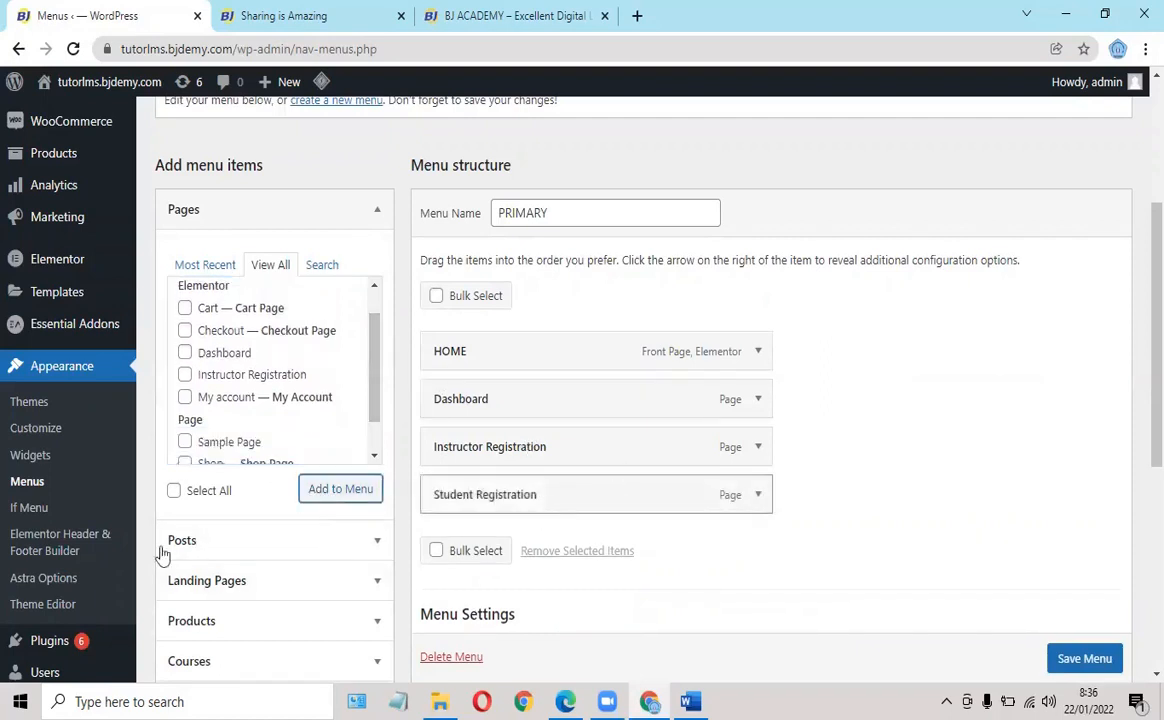
scroll(772, 470, "down", 3)
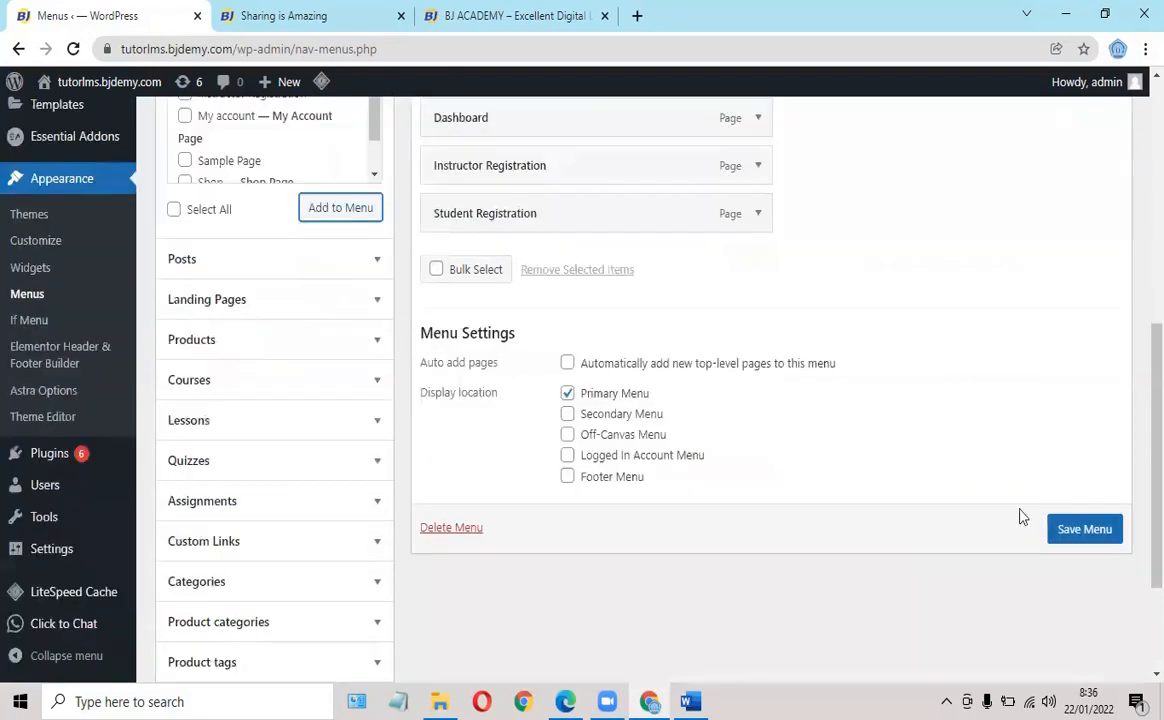
left_click(1072, 531)
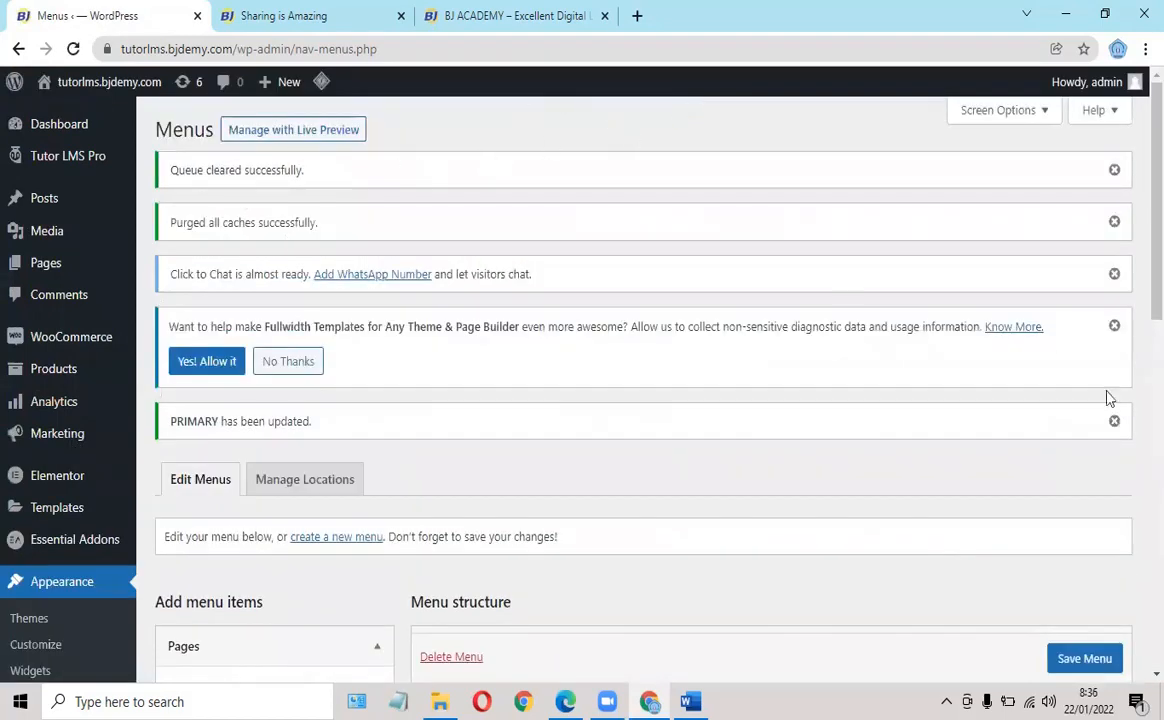
Dismiss the five admin notices, from menu-updated to queue-cleared.
left_click(1115, 423)
left_click(1114, 327)
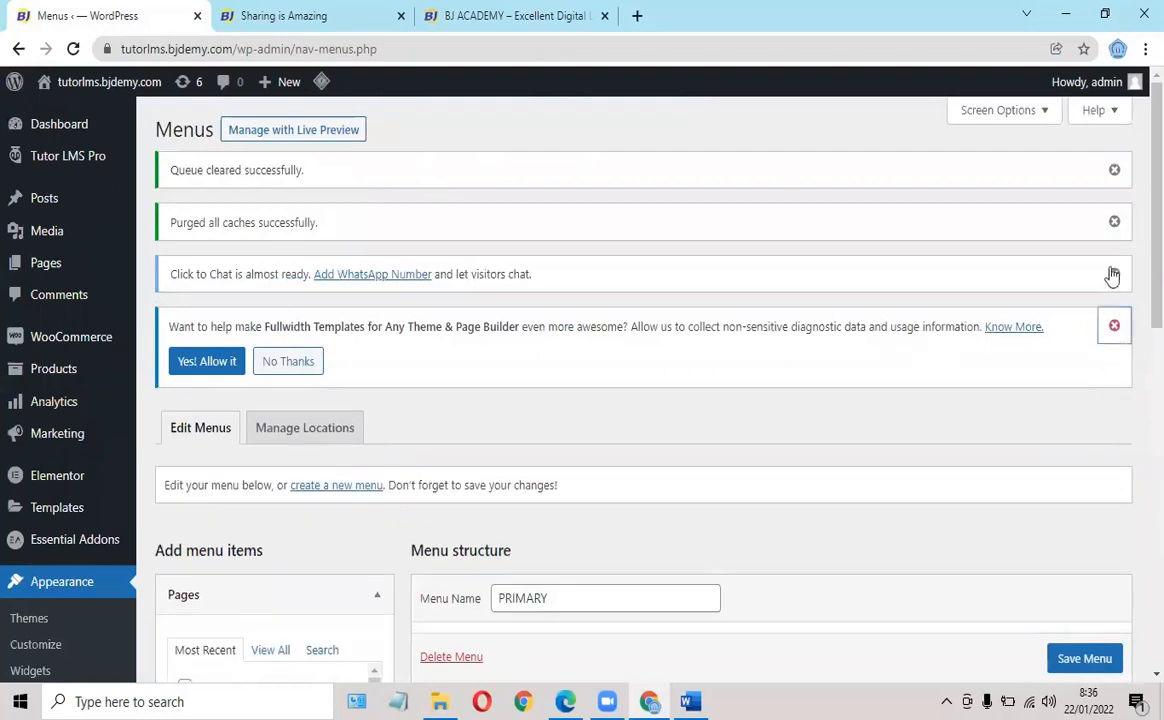
left_click(1112, 275)
left_click(1114, 223)
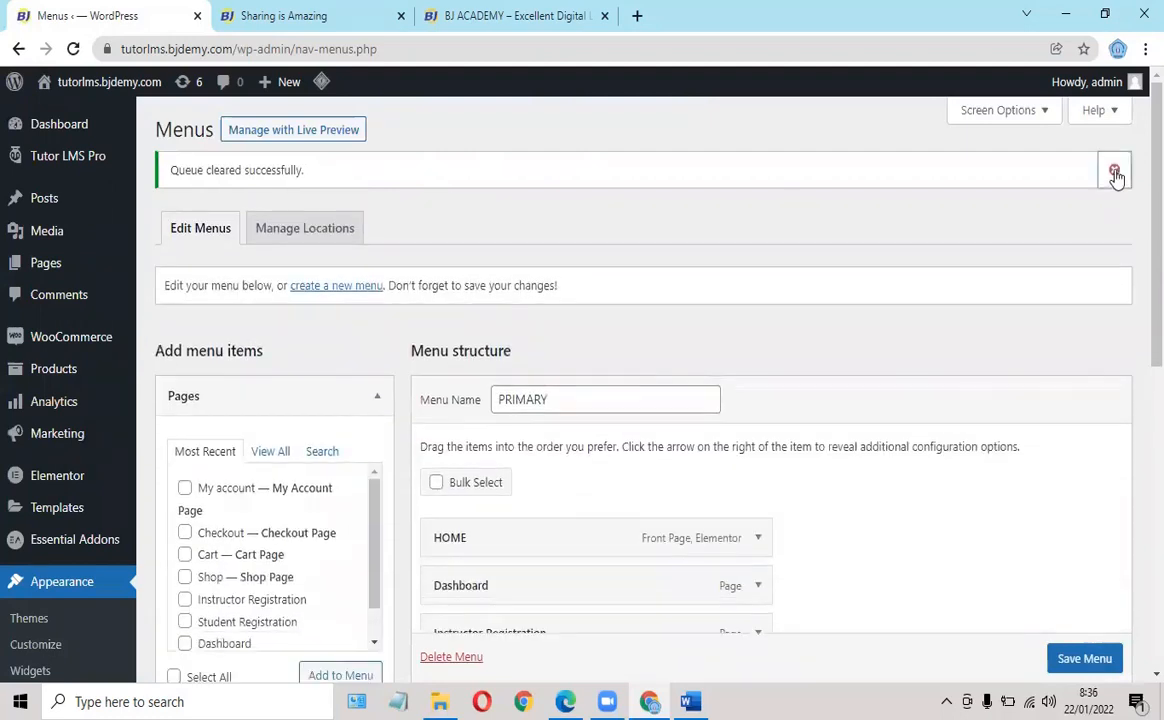
left_click(1114, 171)
Reload the site's home page and check Student Registration in the header menu.
left_click(316, 15)
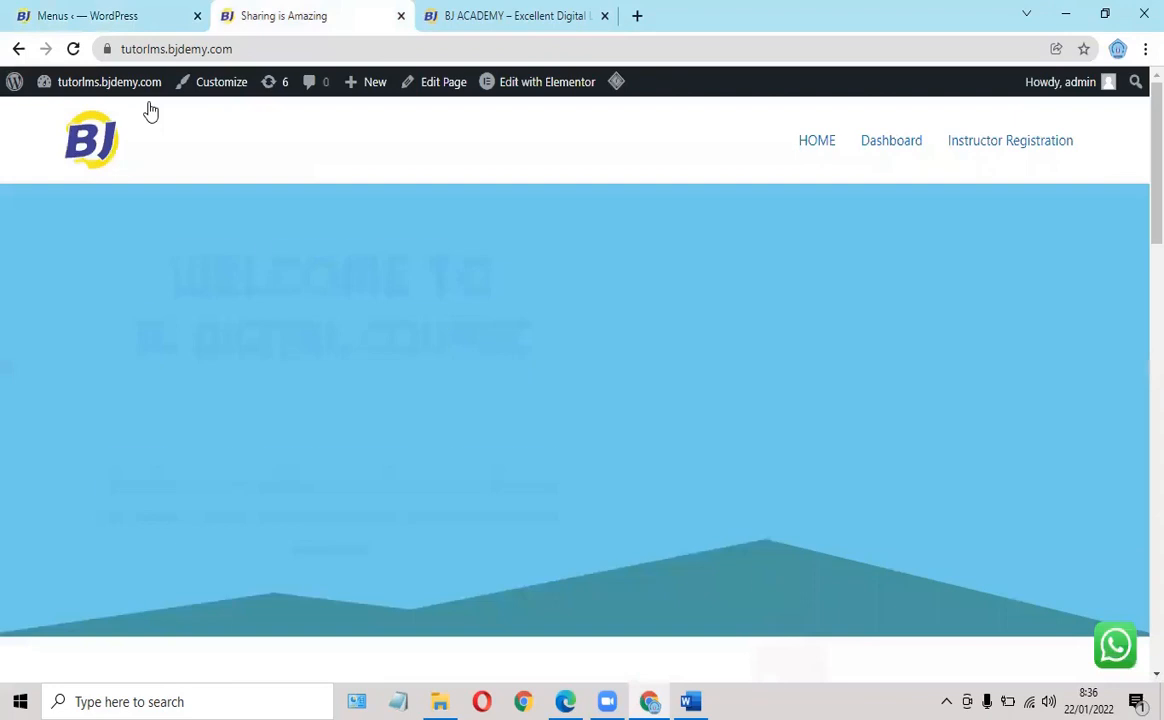
left_click(71, 50)
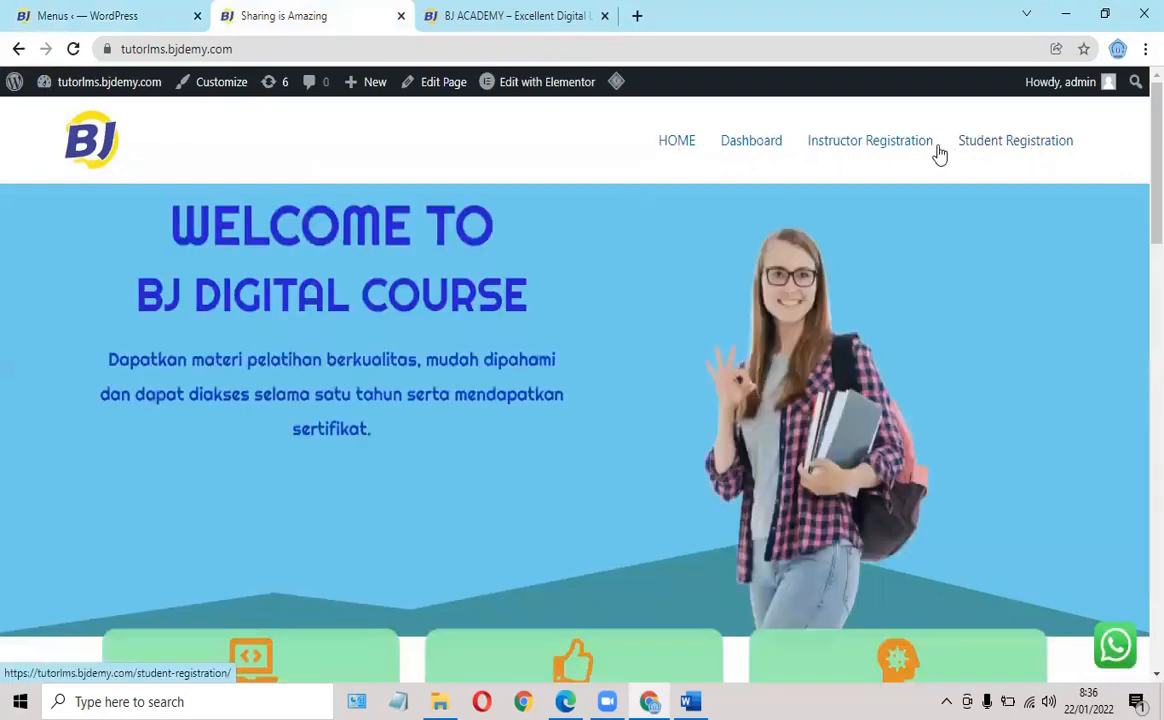
scroll(292, 290, "down", 2)
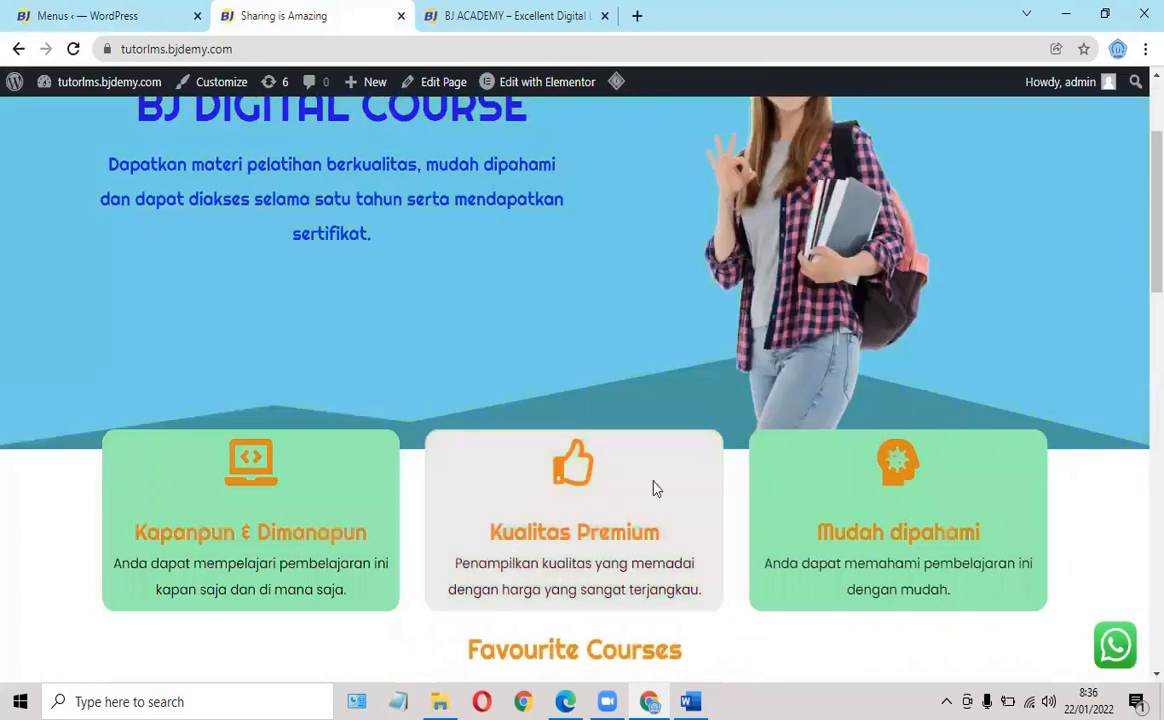
scroll(655, 486, "up", 2)
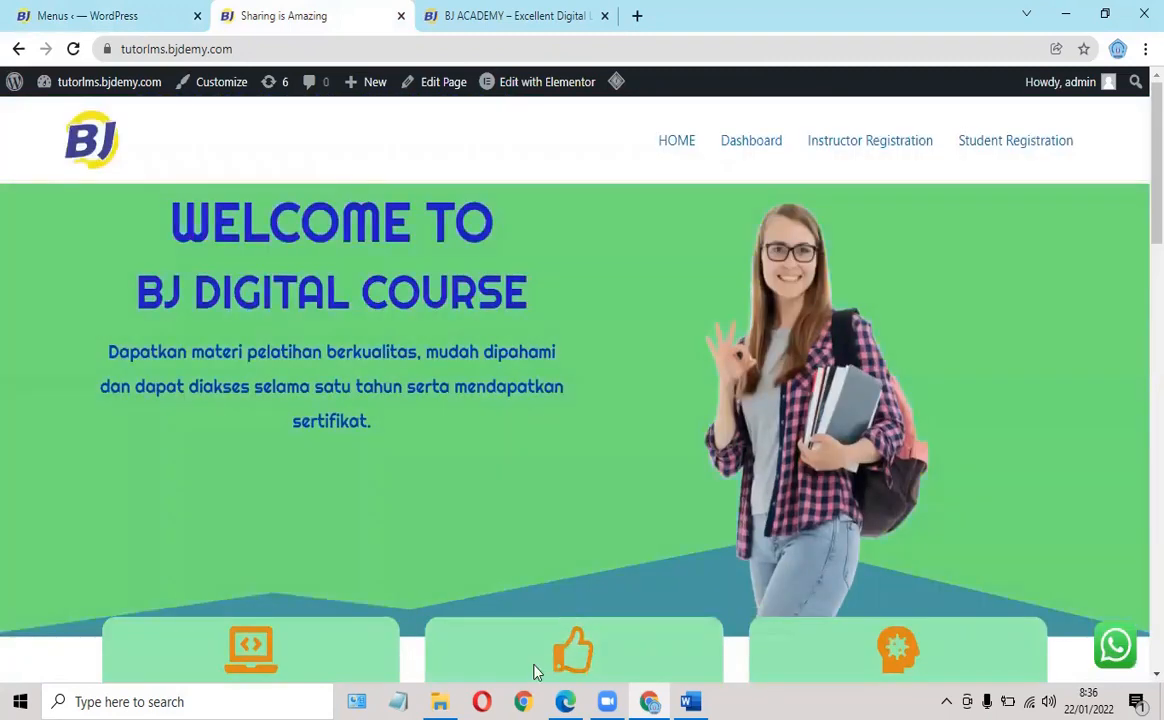
Load tutorlms.bjdemy.com in a new Chrome window under a different, logged-out profile.
left_click(524, 702)
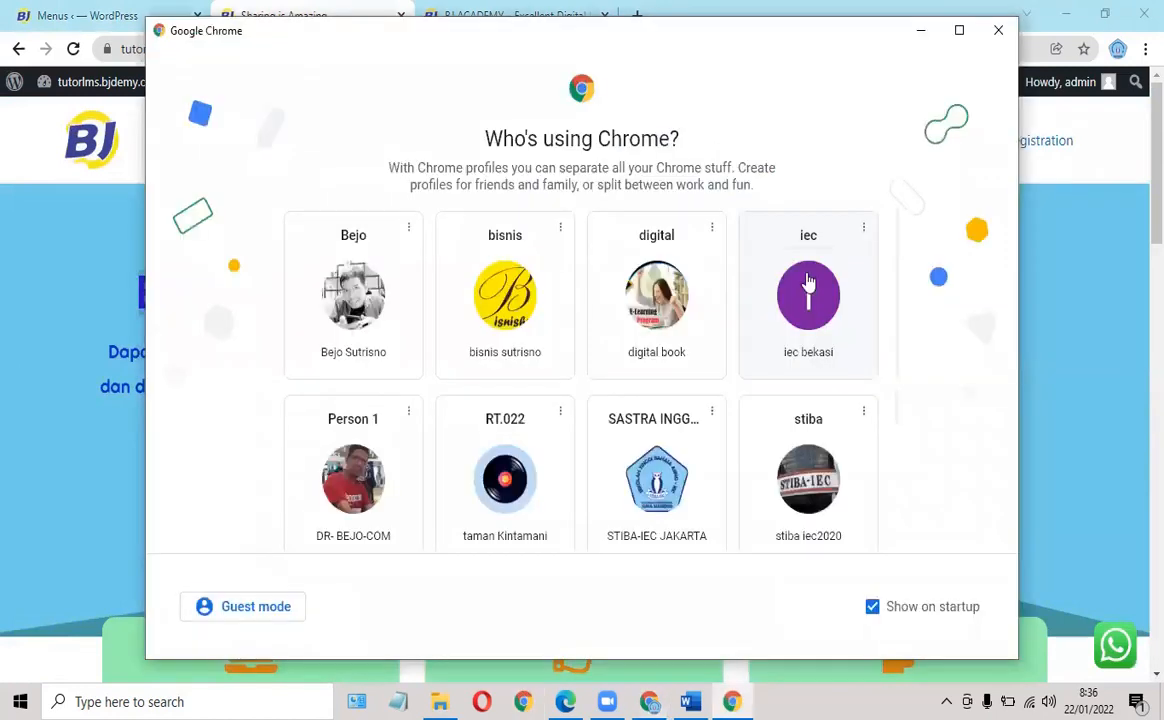
left_click(804, 285)
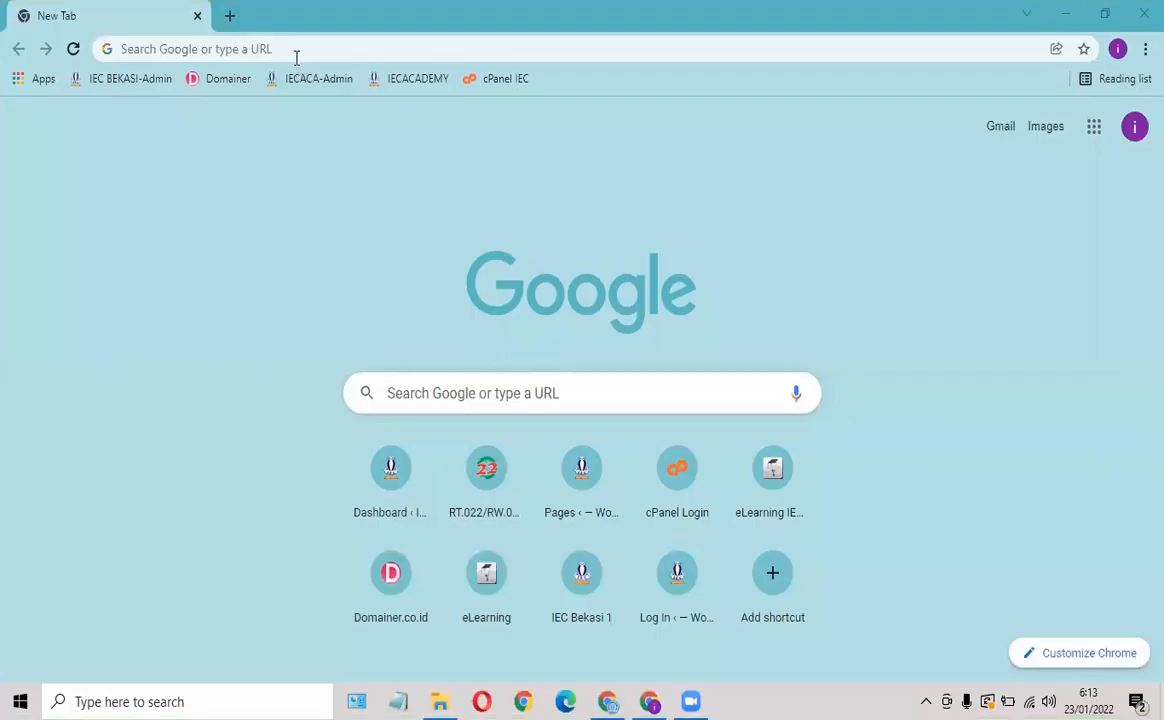
left_click(295, 50)
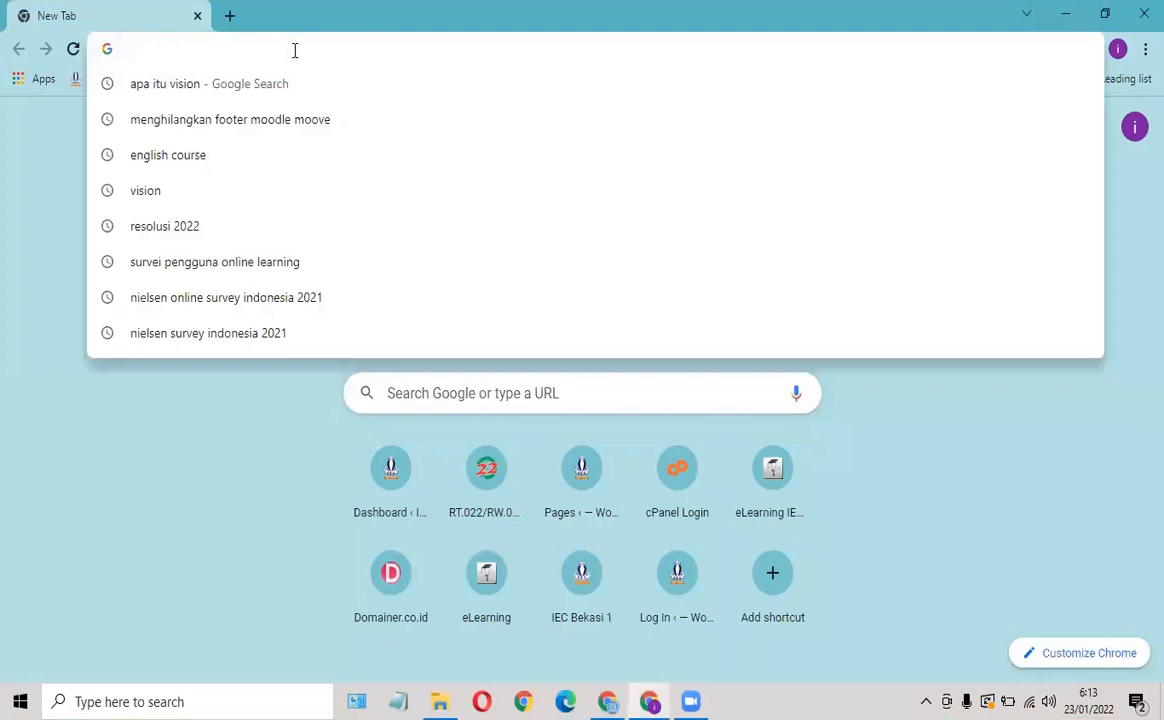
type("https://tutorlms.bjdemy.com/")
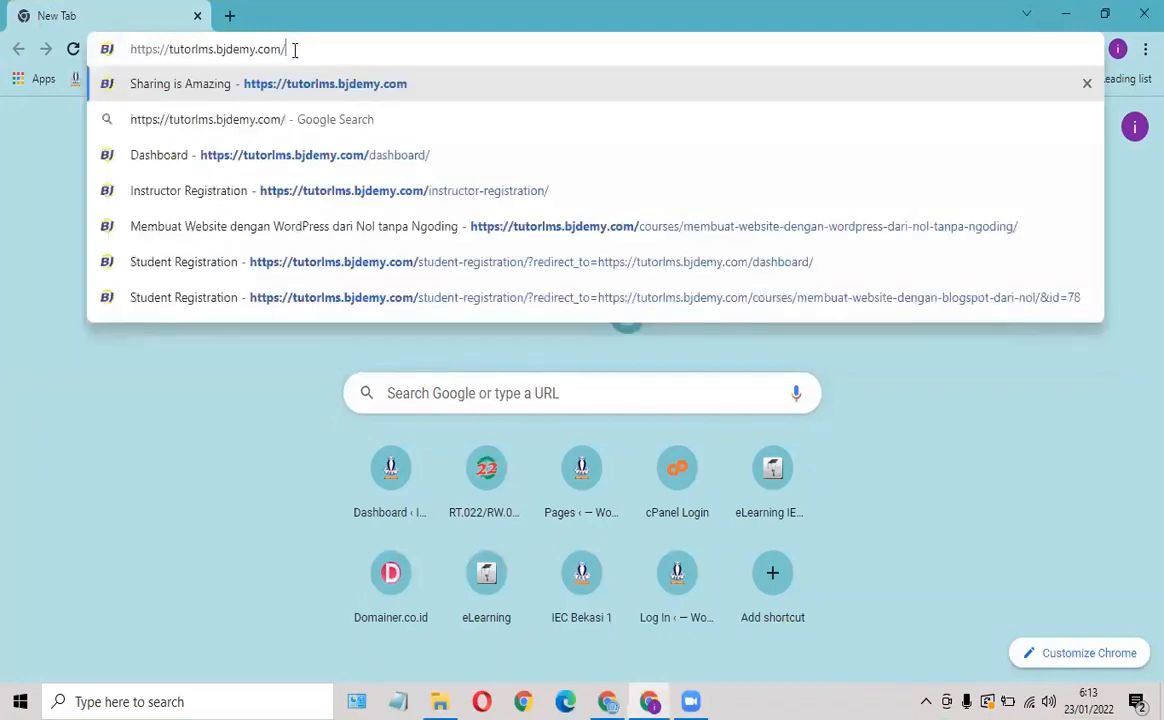
key("Return")
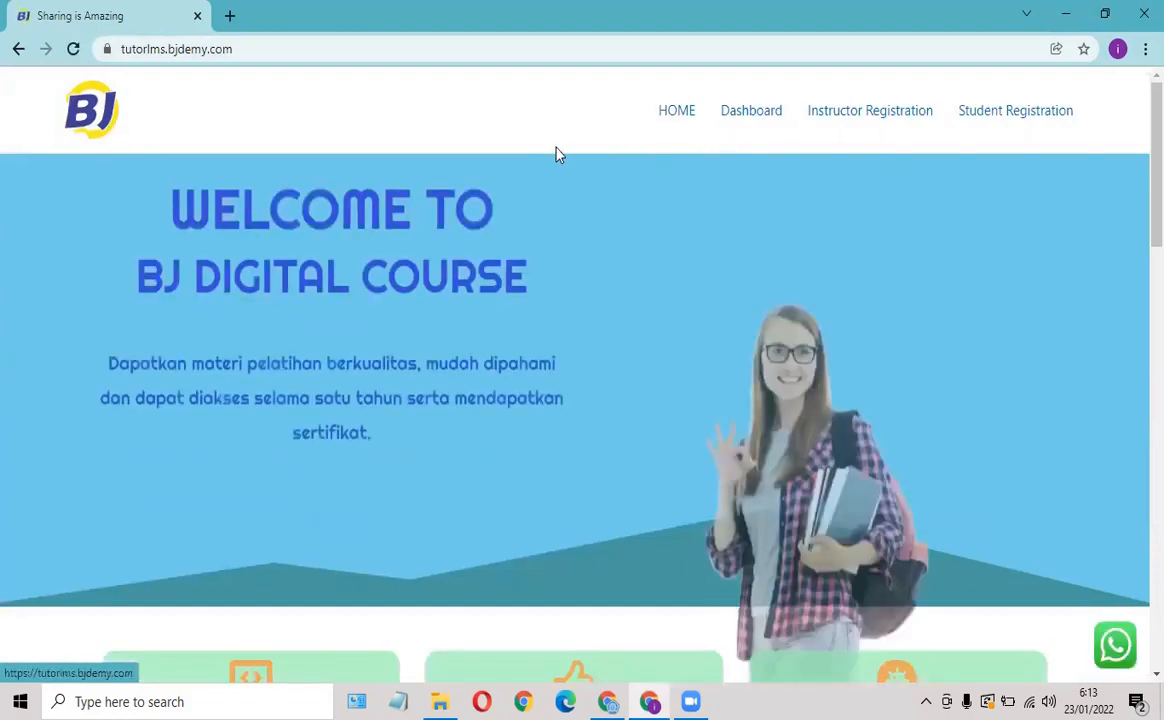
scroll(533, 218, "down", 5)
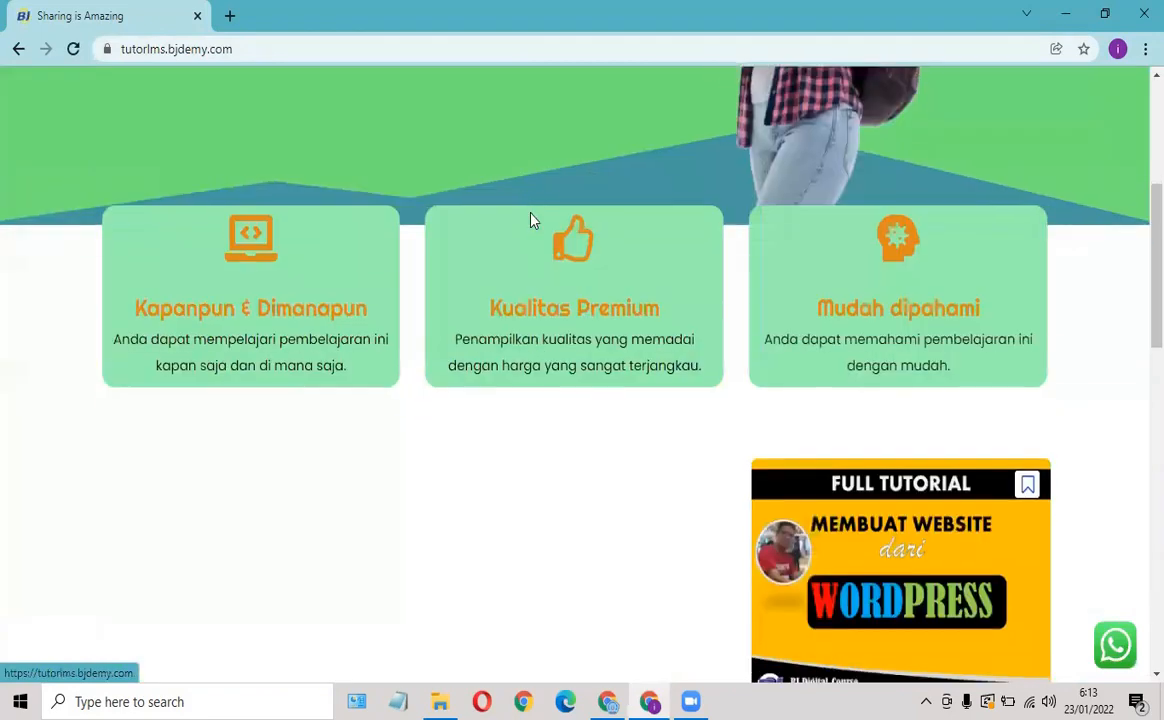
scroll(531, 220, "down", 7)
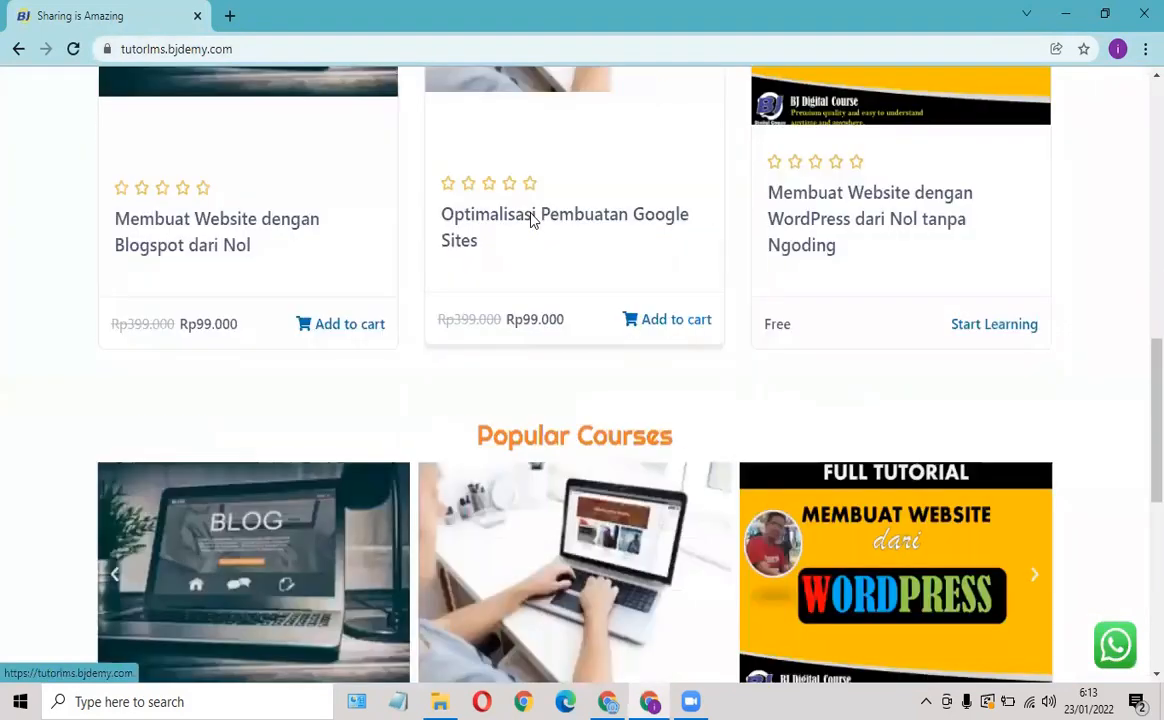
scroll(531, 211, "up", 4)
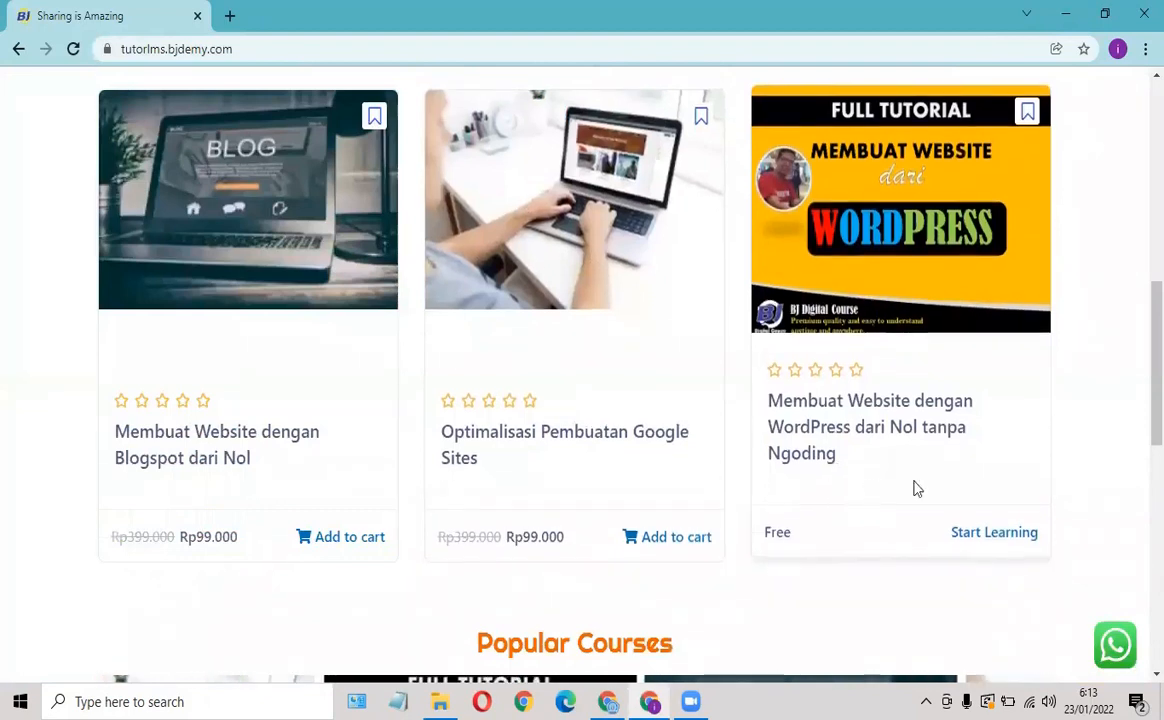
left_click(865, 409)
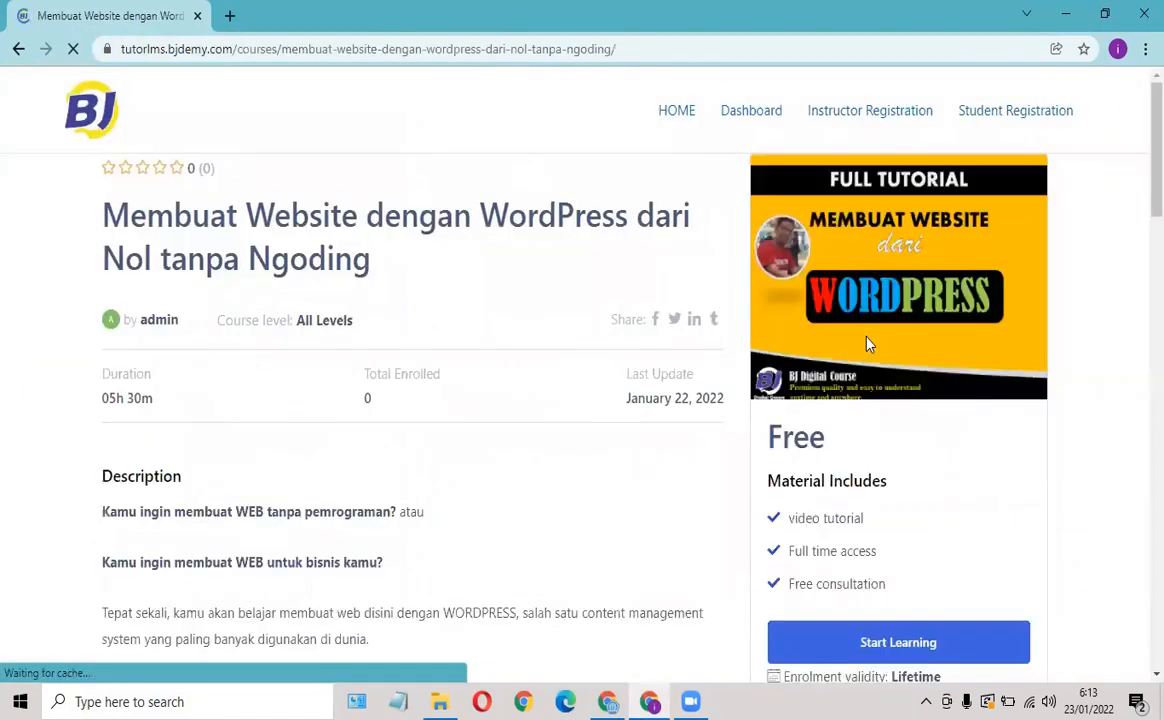
scroll(636, 400, "down", 2)
scroll(636, 404, "up", 2)
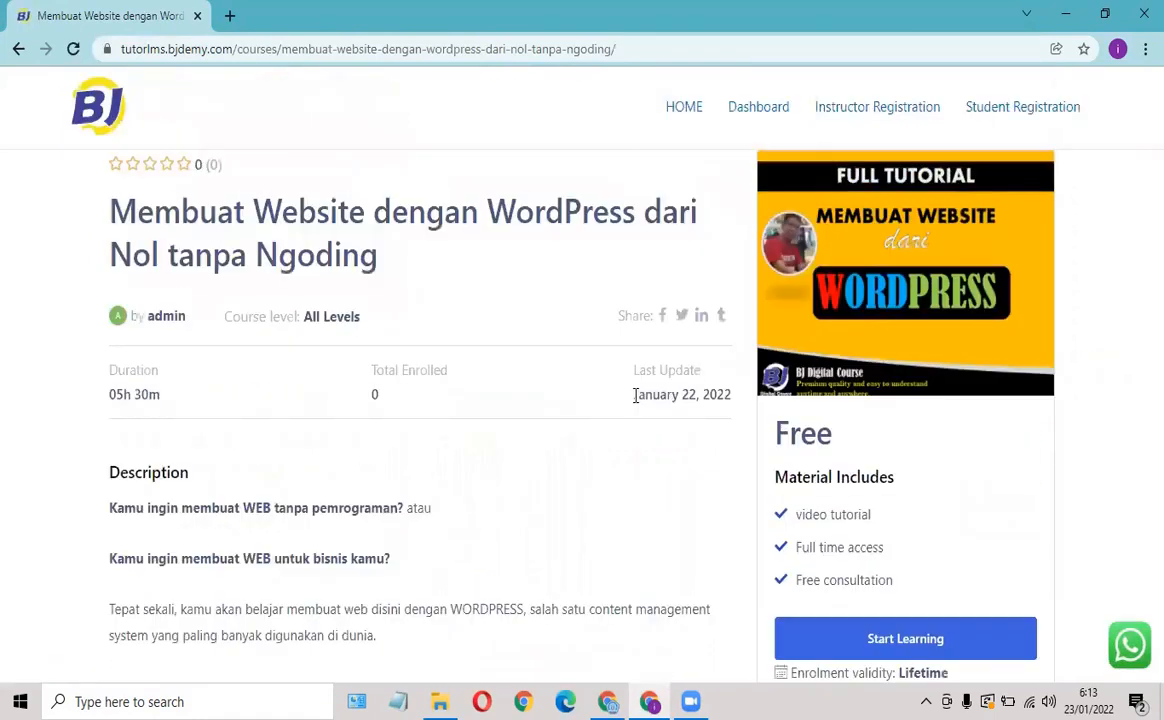
scroll(636, 396, "down", 2)
scroll(600, 370, "up", 2)
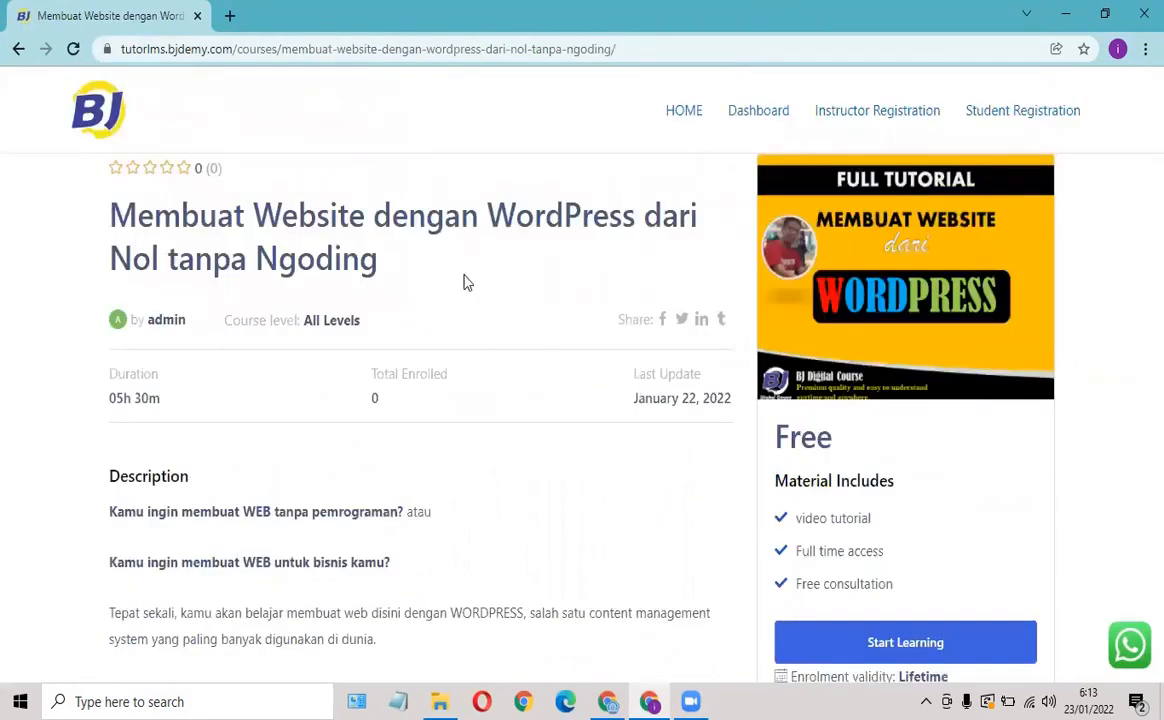
scroll(697, 360, "down", 2)
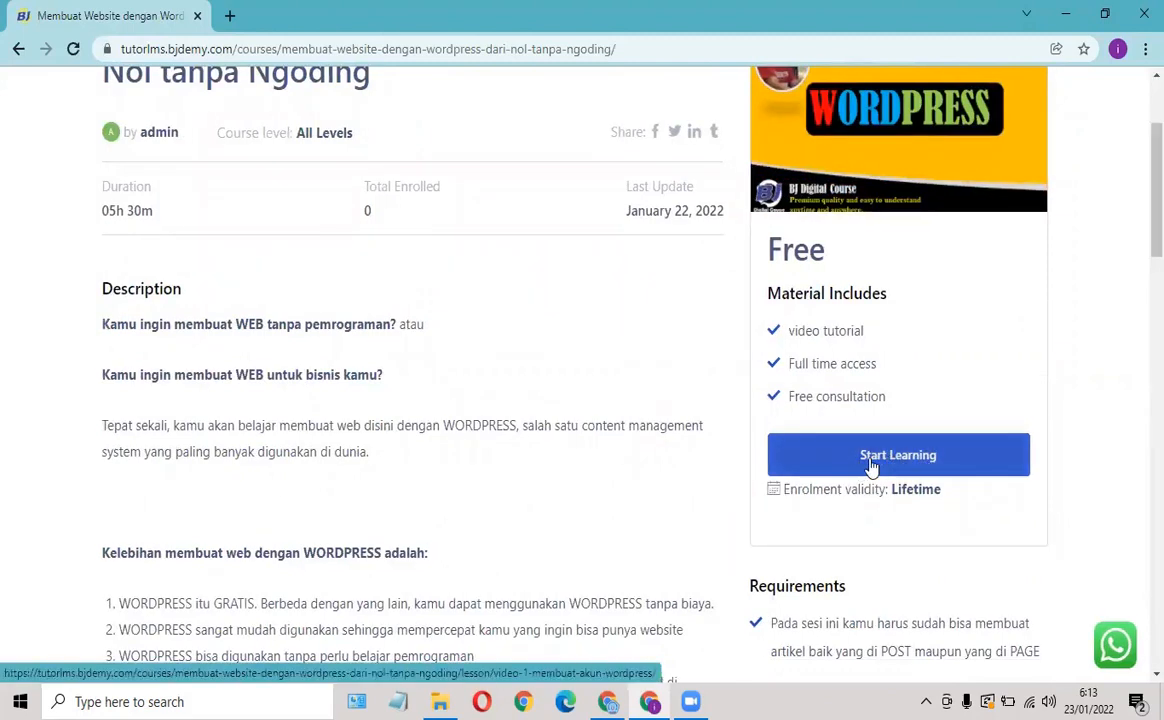
scroll(604, 386, "down", 5)
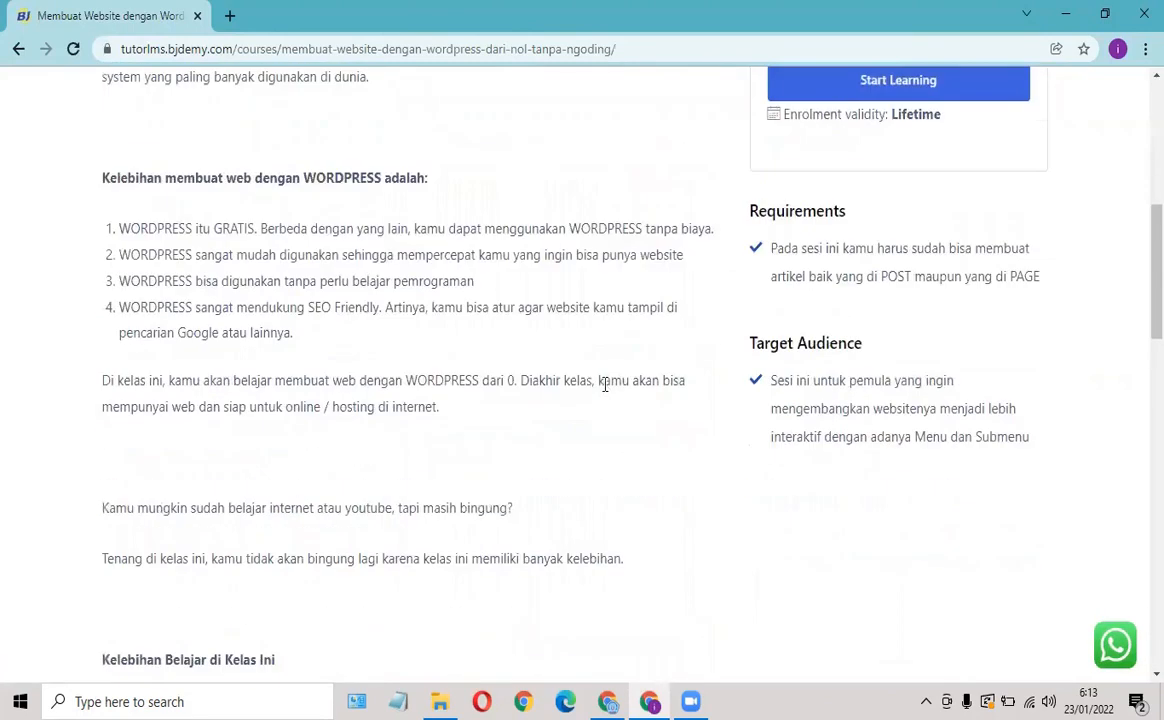
scroll(604, 385, "down", 5)
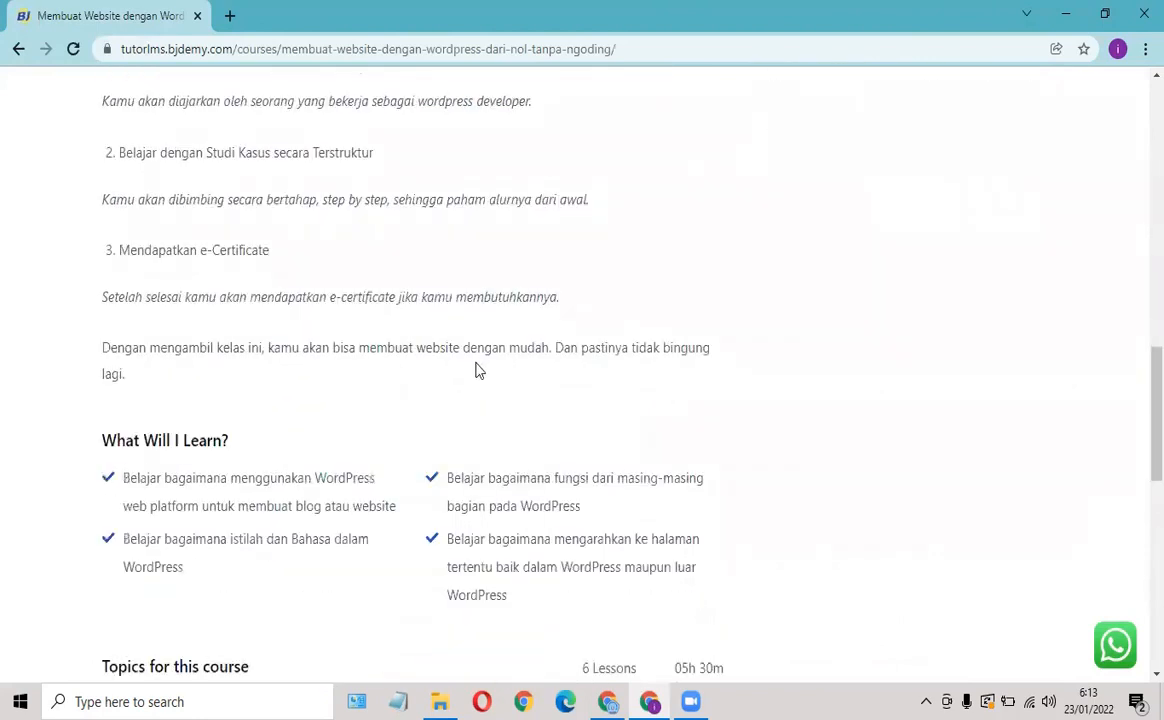
scroll(478, 370, "down", 3)
scroll(356, 299, "down", 2)
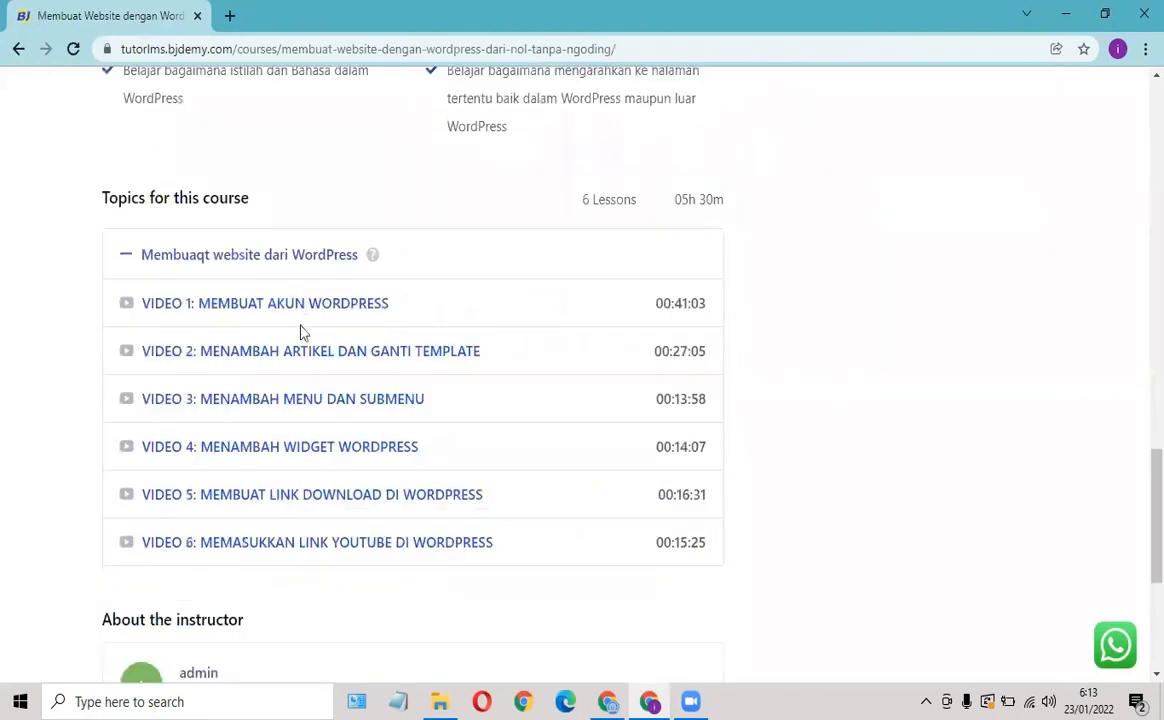
scroll(304, 332, "down", 1)
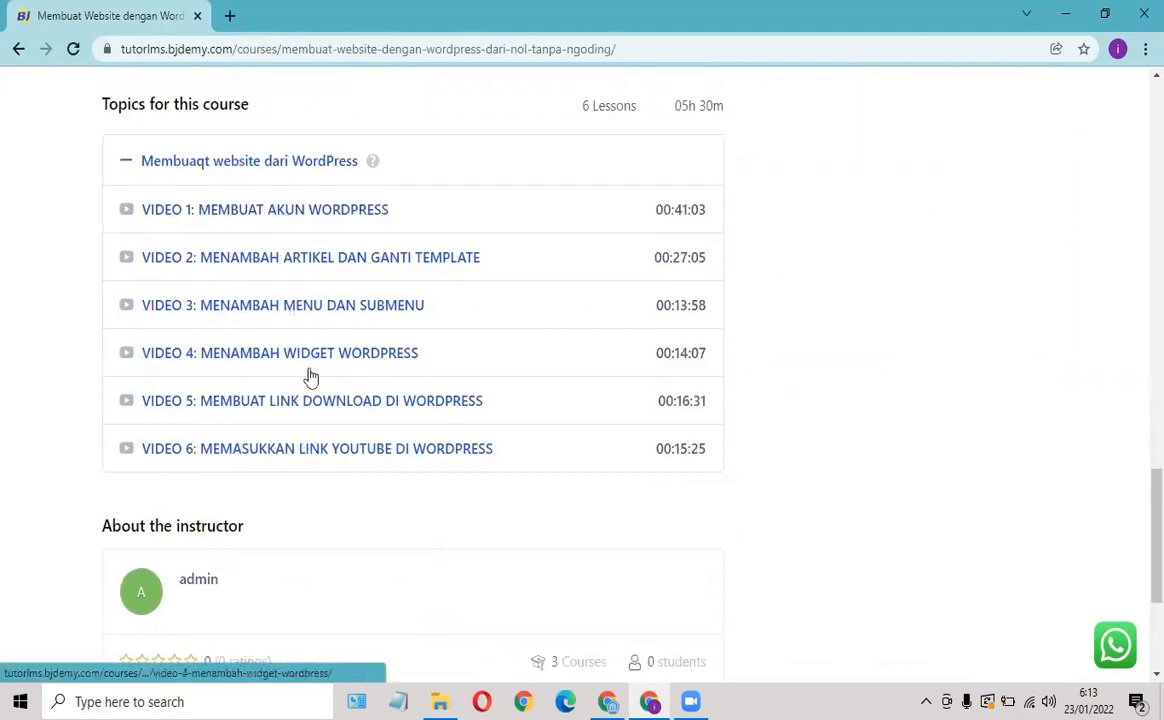
scroll(310, 372, "down", 2)
scroll(327, 353, "up", 10)
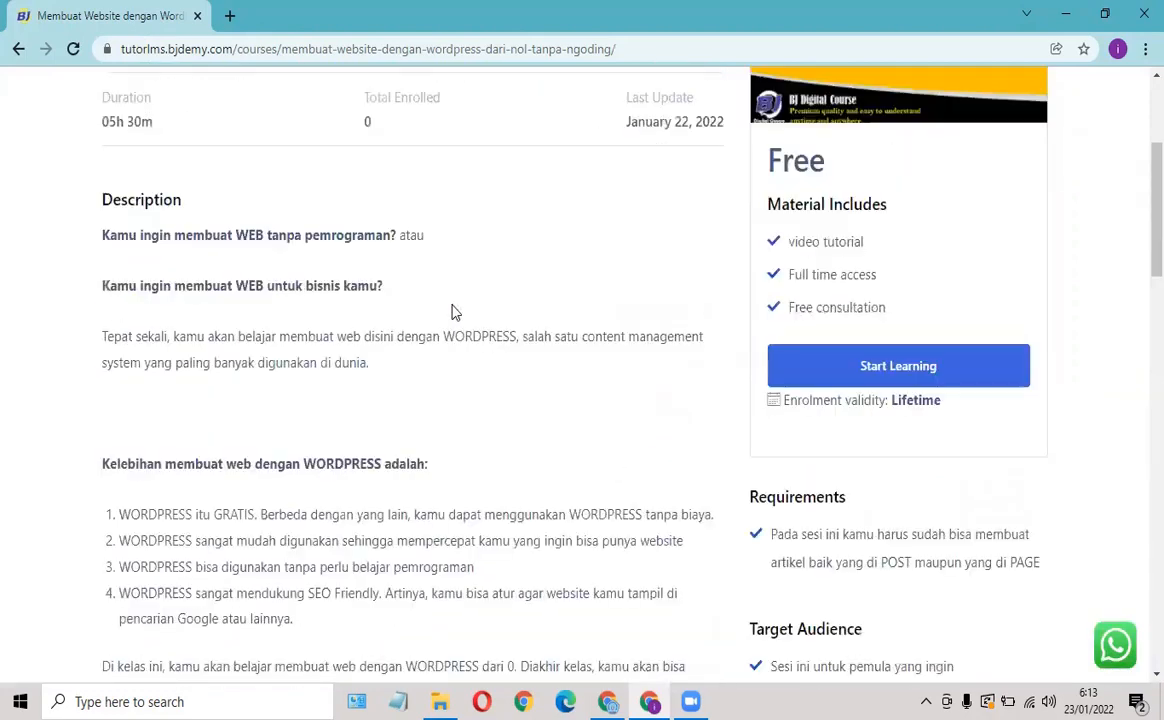
scroll(514, 299, "up", 3)
scroll(688, 314, "down", 3)
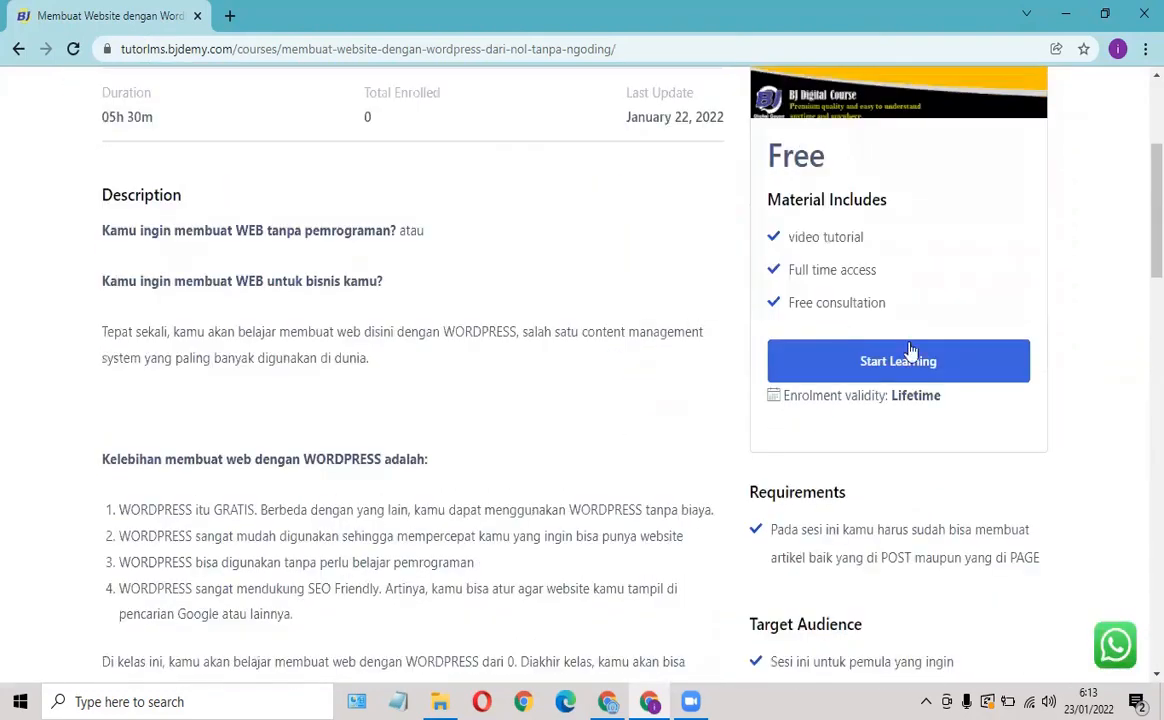
Start the course's first lesson, then open the Dashboard page as a visitor.
left_click(913, 370)
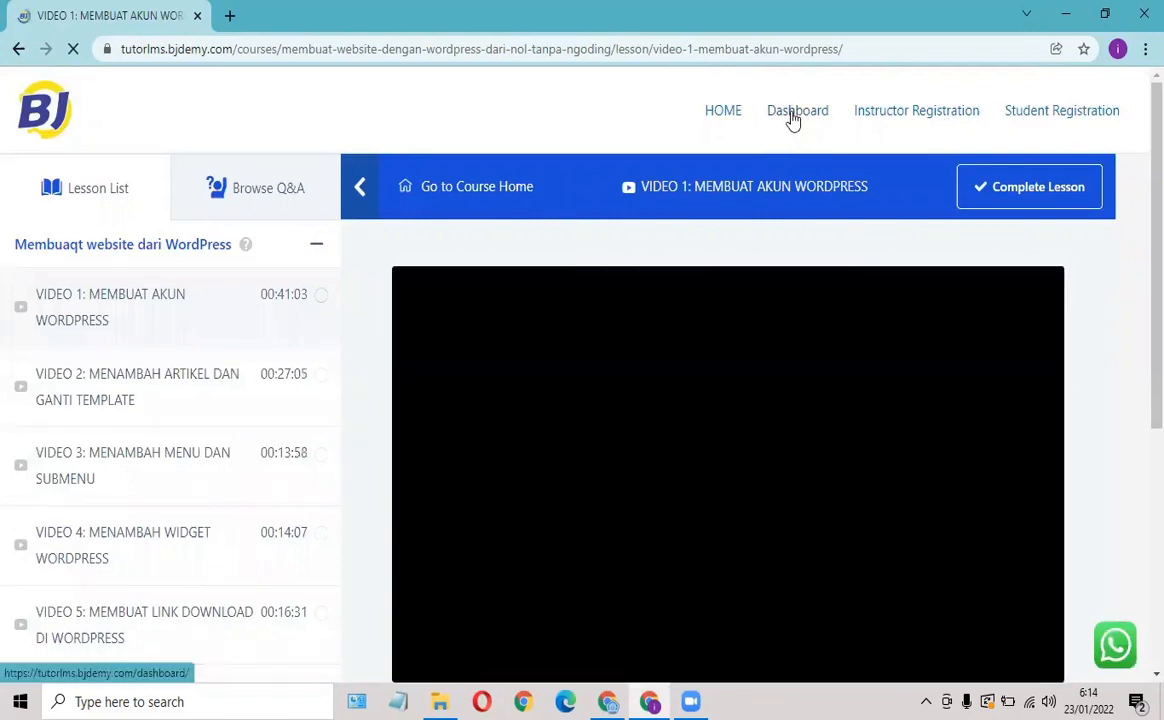
left_click(793, 112)
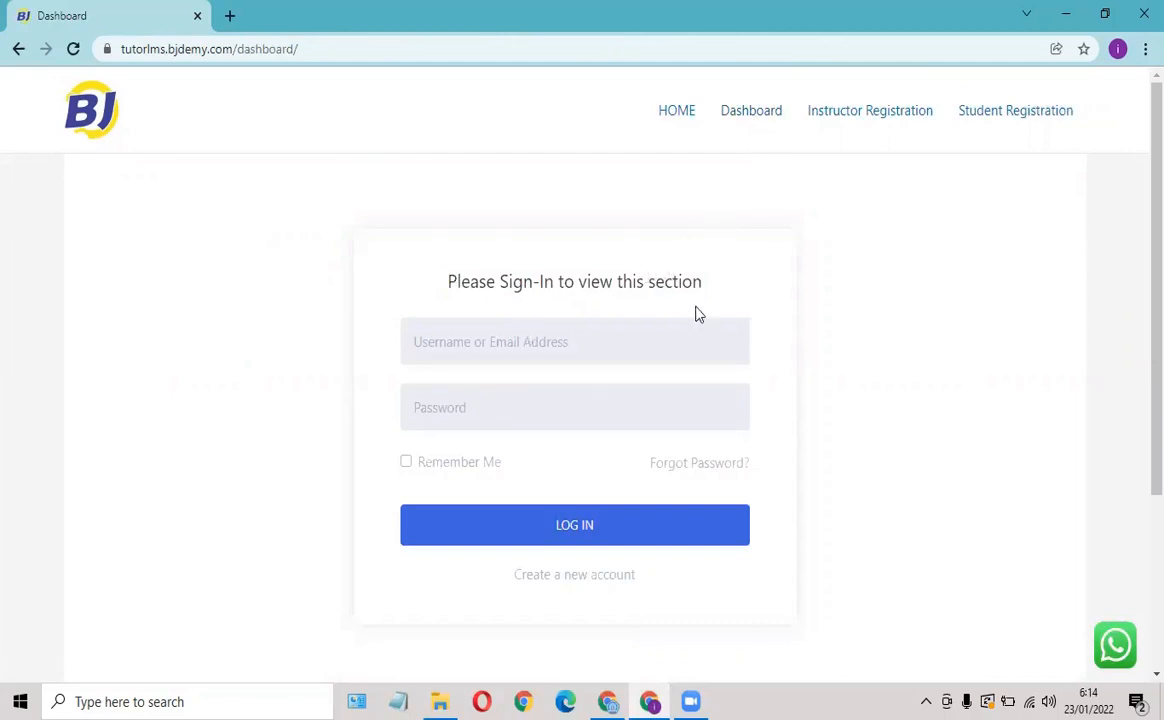
scroll(699, 290, "down", 3)
scroll(700, 150, "up", 3)
Go back, reopen Dashboard, then open the Student Registration form.
left_click(20, 50)
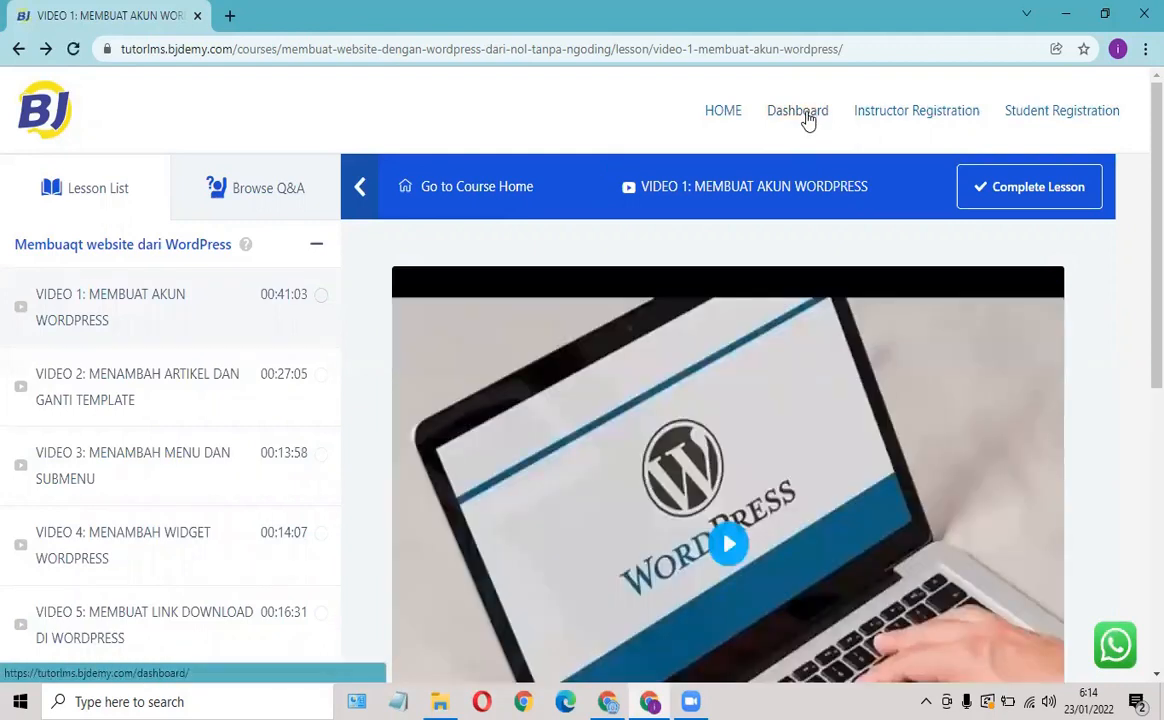
left_click(798, 111)
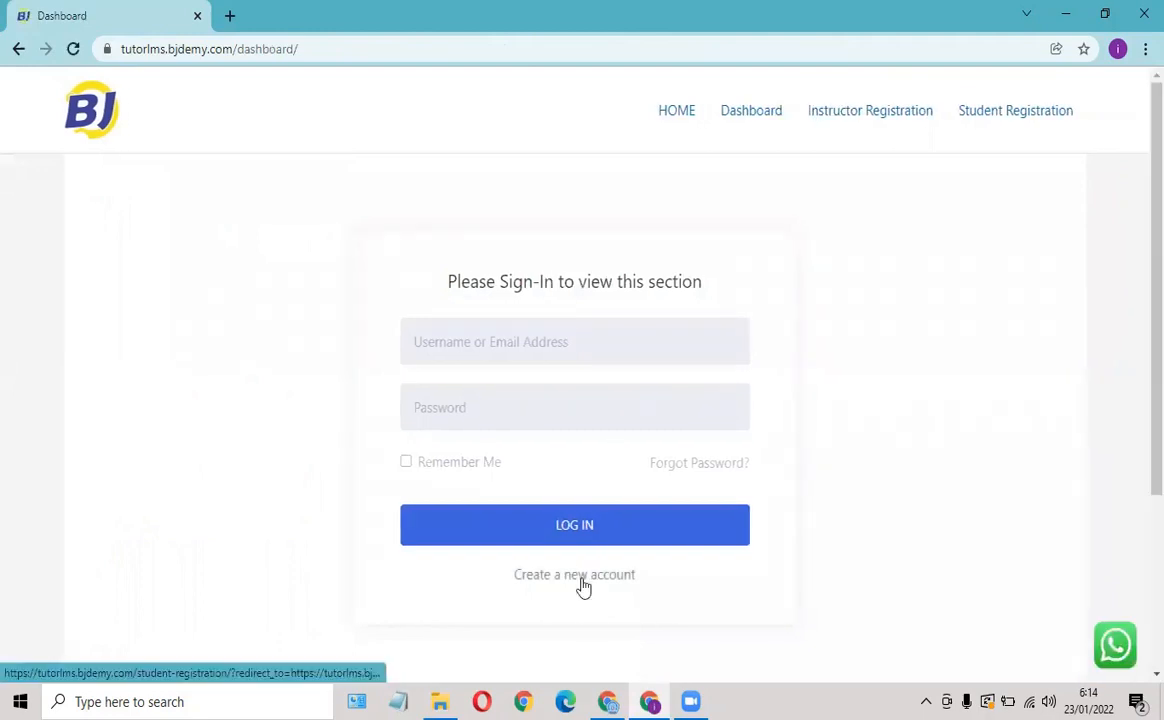
left_click(1027, 117)
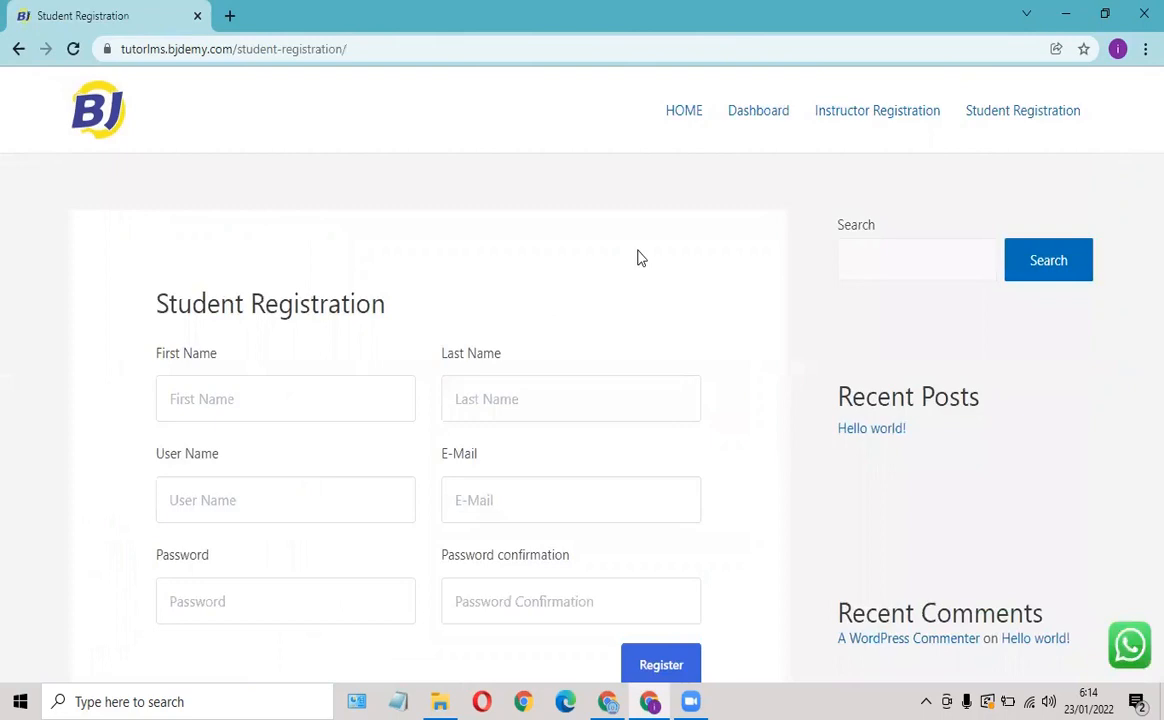
Fill first name, last name, user name and e-mail from saved autofill entries.
left_click(205, 400)
left_click(193, 455)
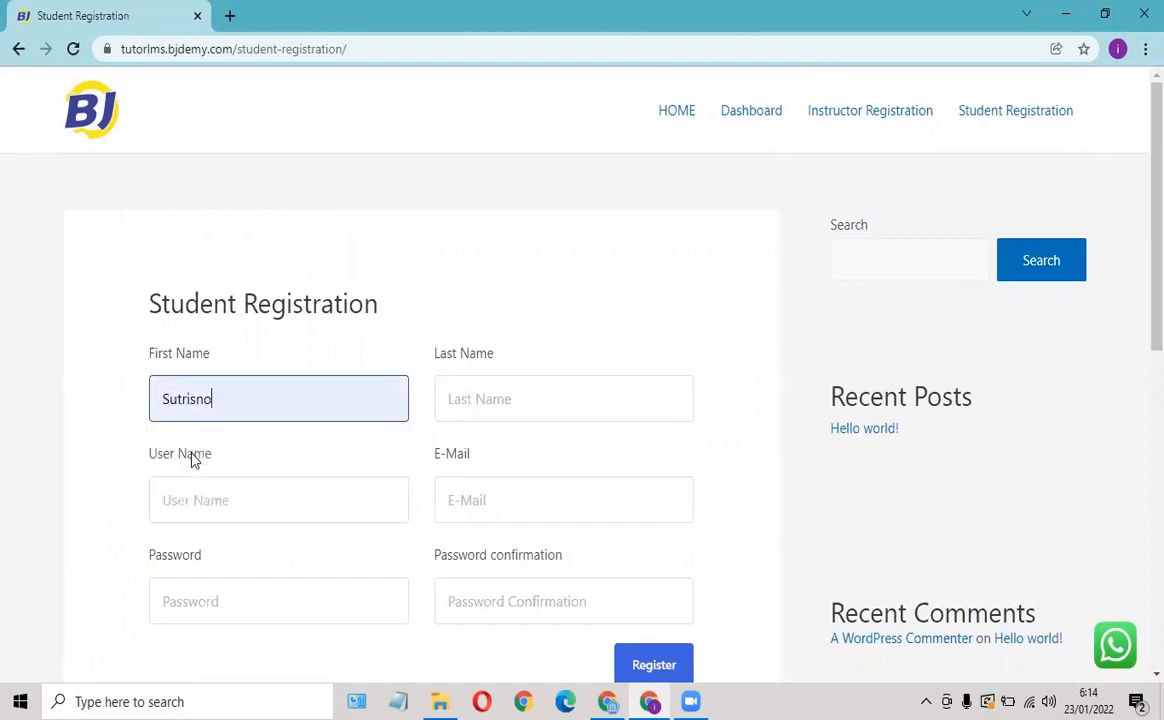
left_click(501, 398)
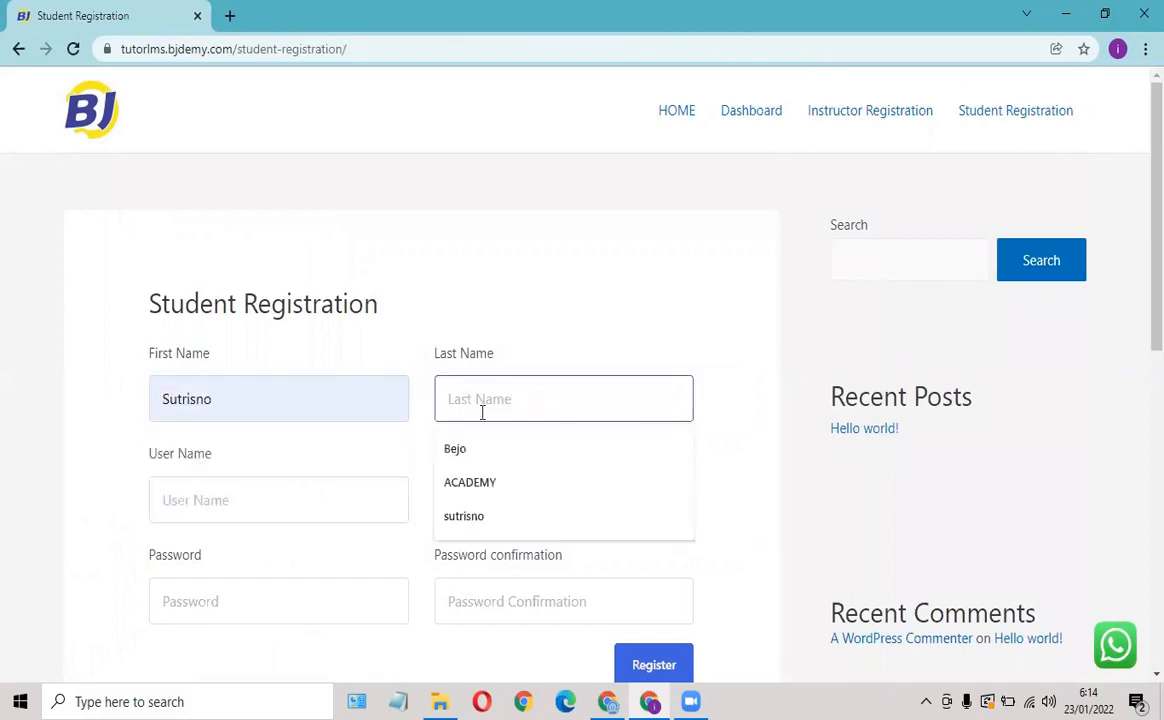
left_click(466, 452)
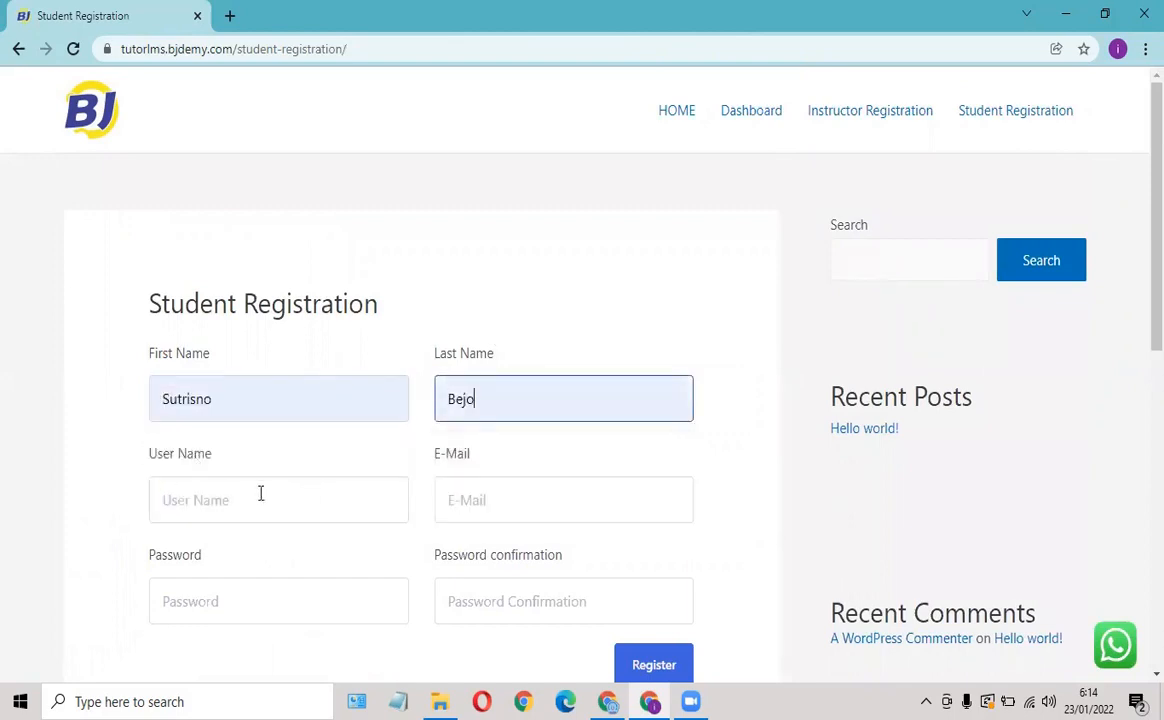
left_click(216, 500)
left_click(188, 553)
left_click(466, 500)
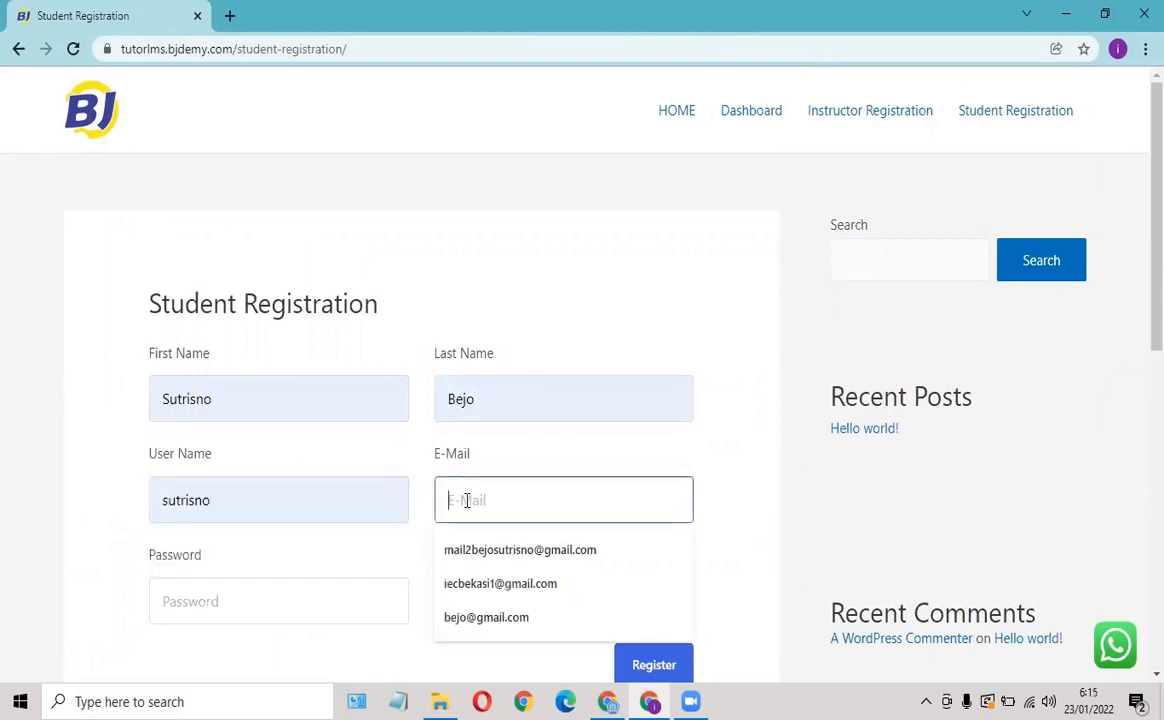
left_click(494, 550)
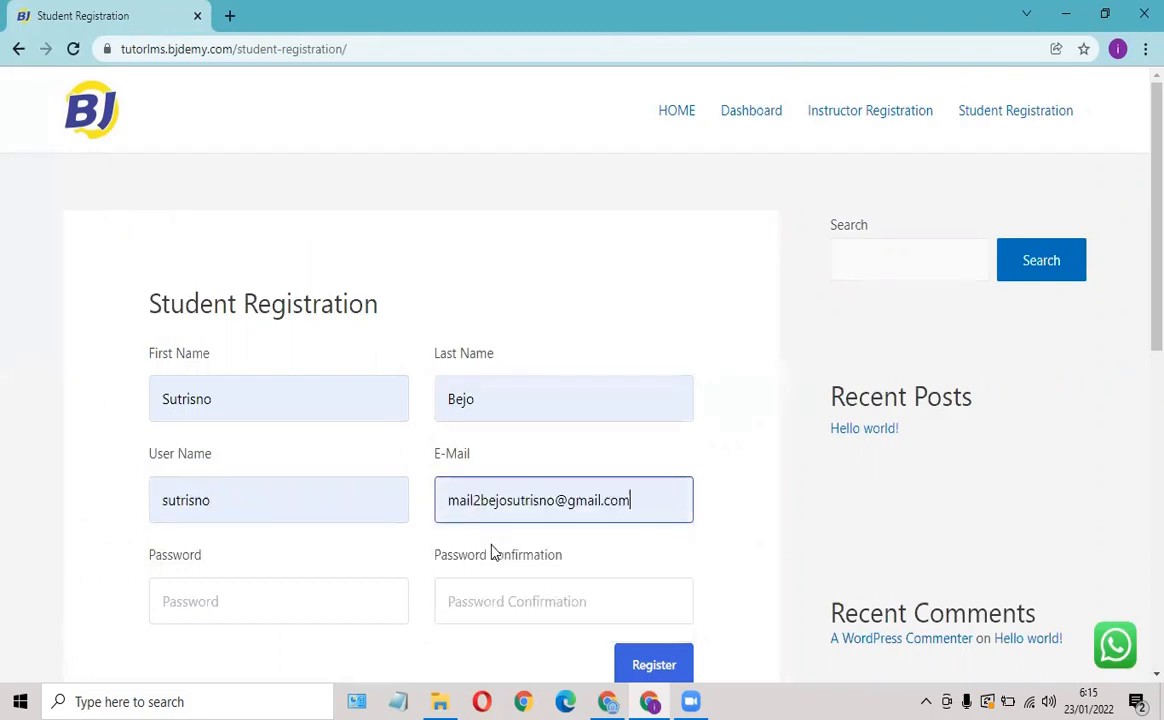
Enter the account password and its confirmation, then submit the student registration.
left_click(240, 596)
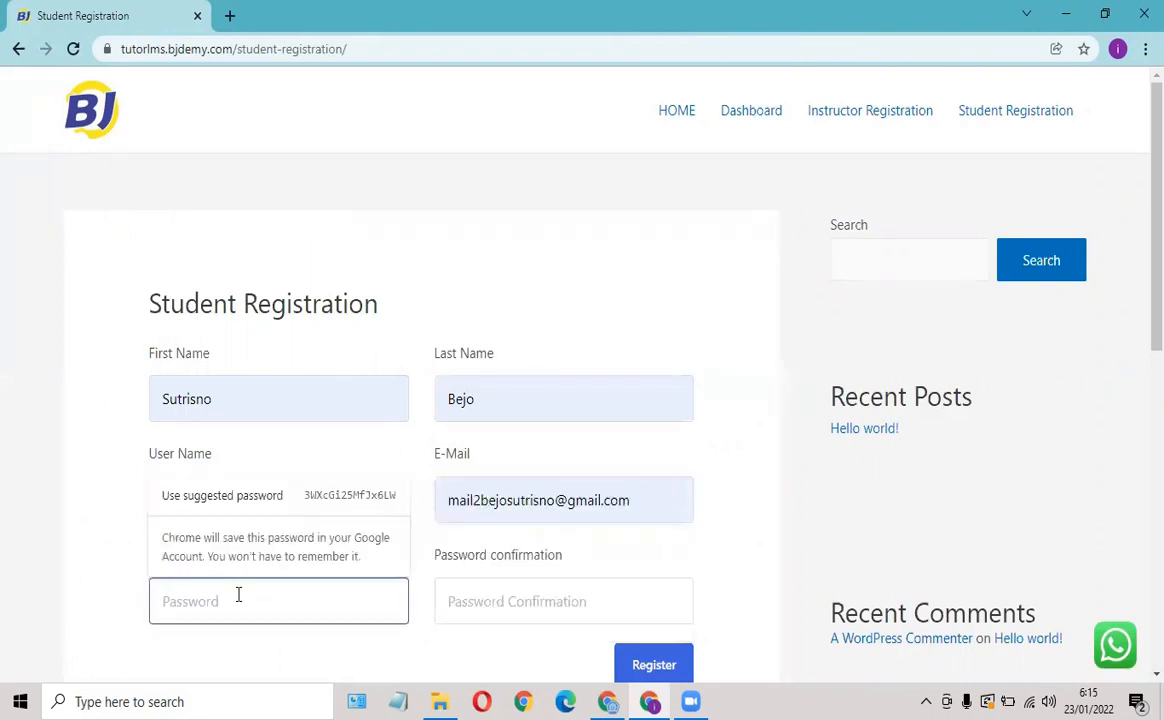
type("12345678")
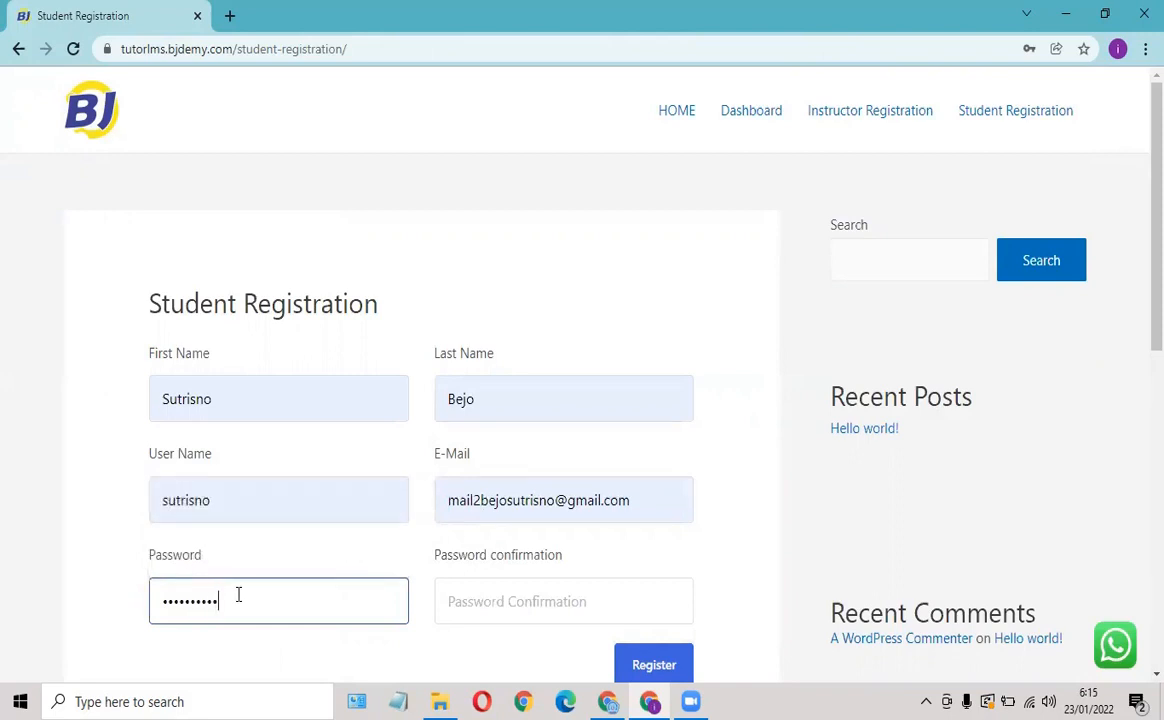
key("Tab")
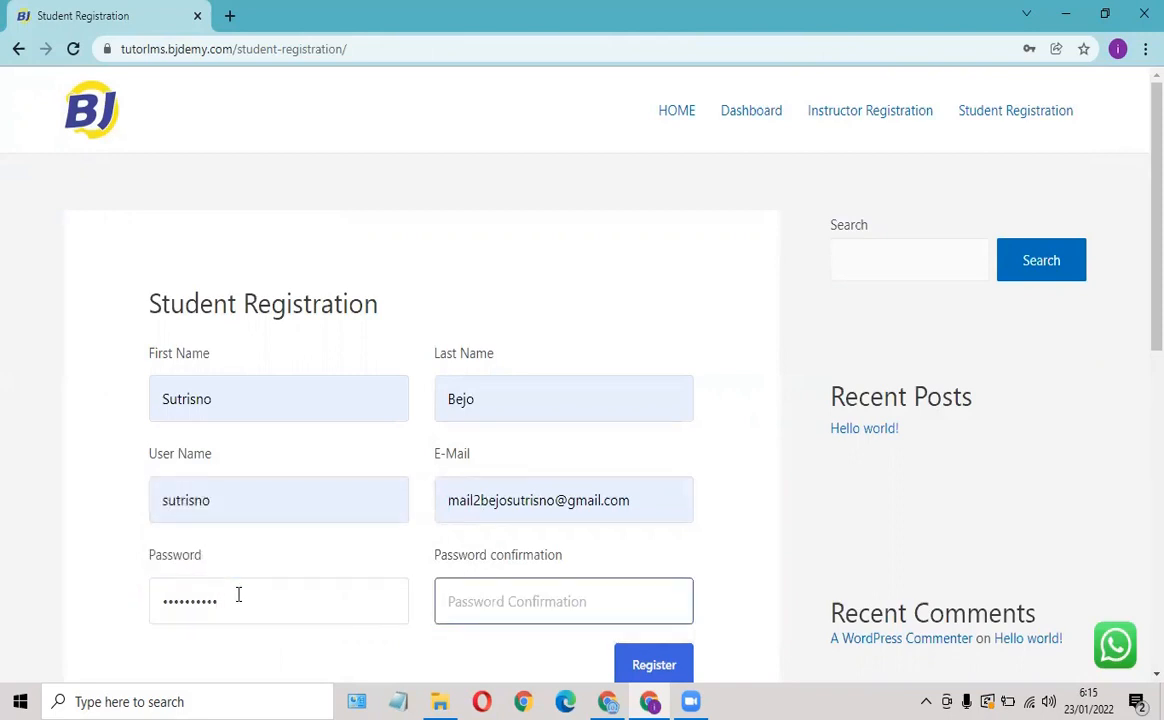
type("1")
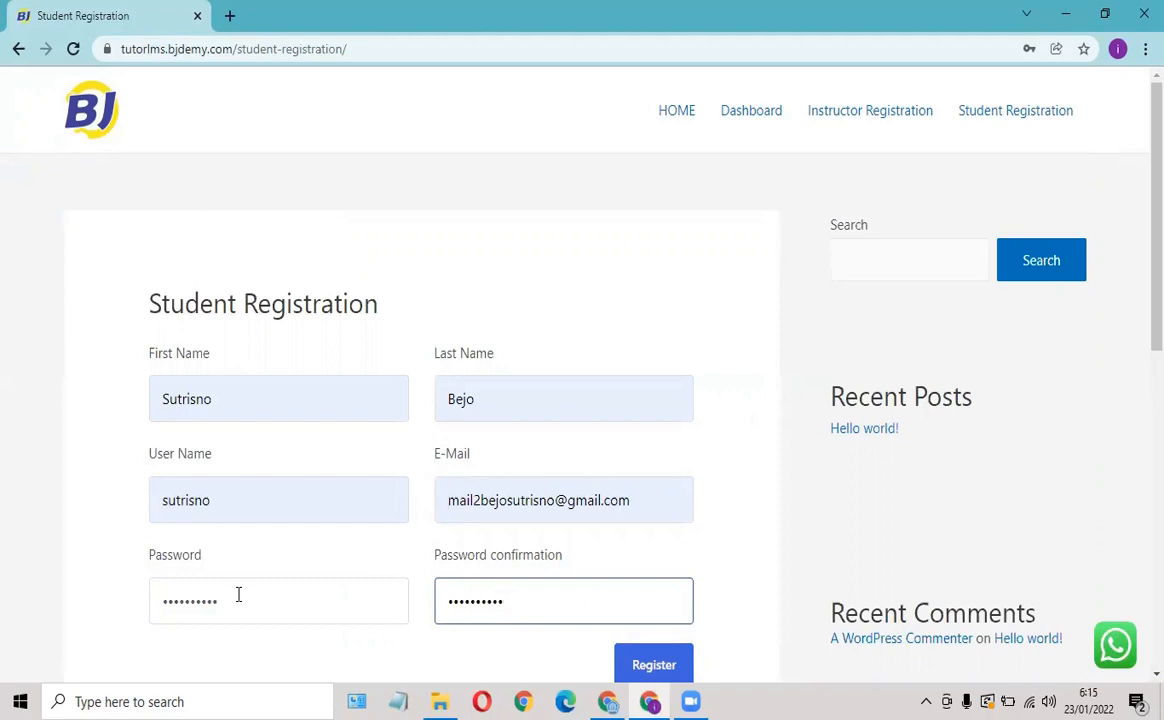
scroll(260, 572, "down", 3)
left_click(644, 384)
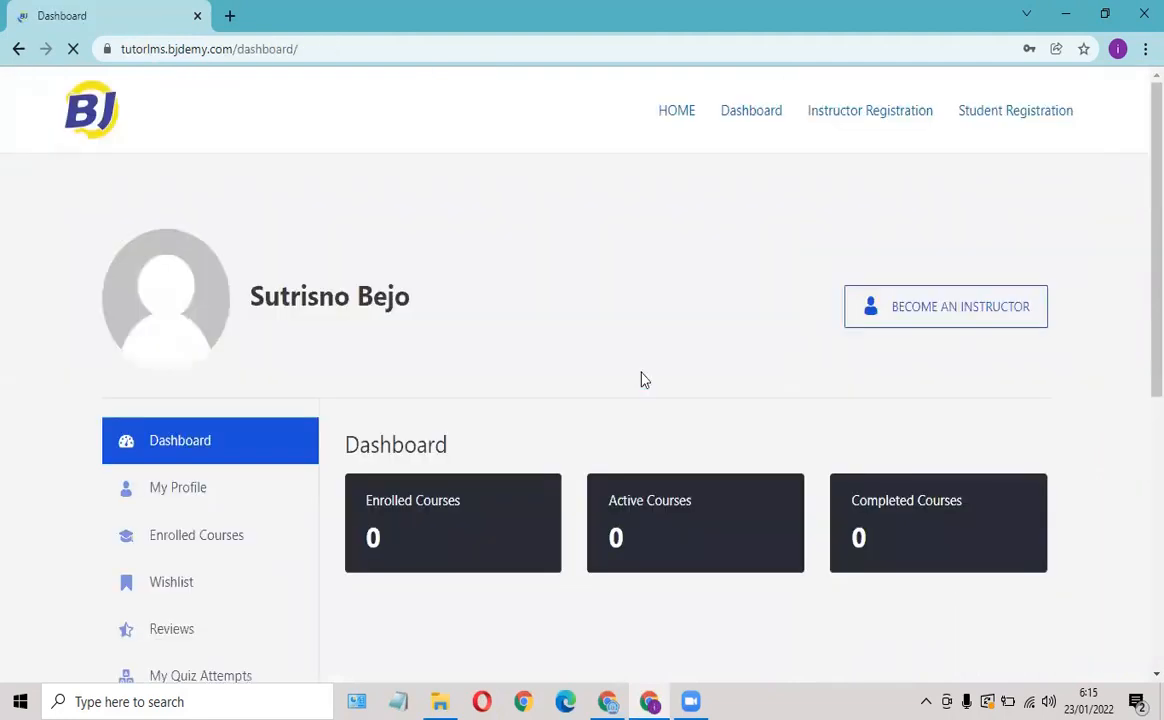
Dismiss Chrome's save-password offer and review the new student's dashboard showing 0 enrolled, active and completed courses.
left_click(1084, 77)
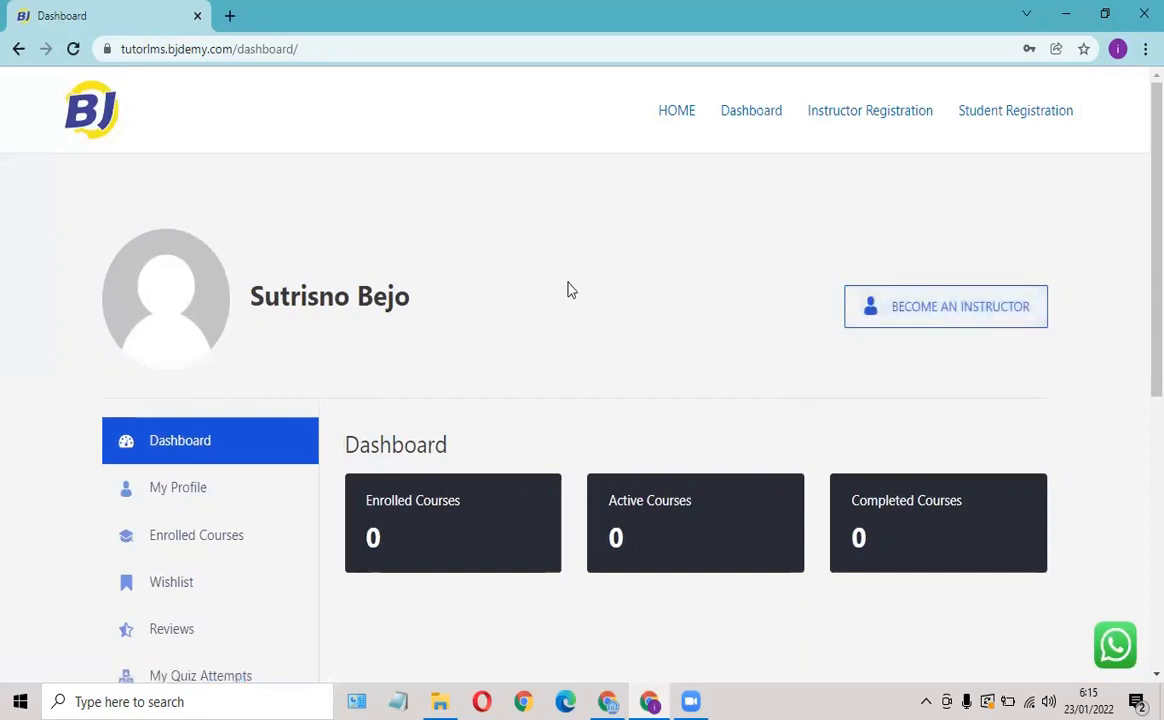
scroll(565, 295, "down", 1)
scroll(560, 300, "down", 5)
scroll(547, 312, "up", 4)
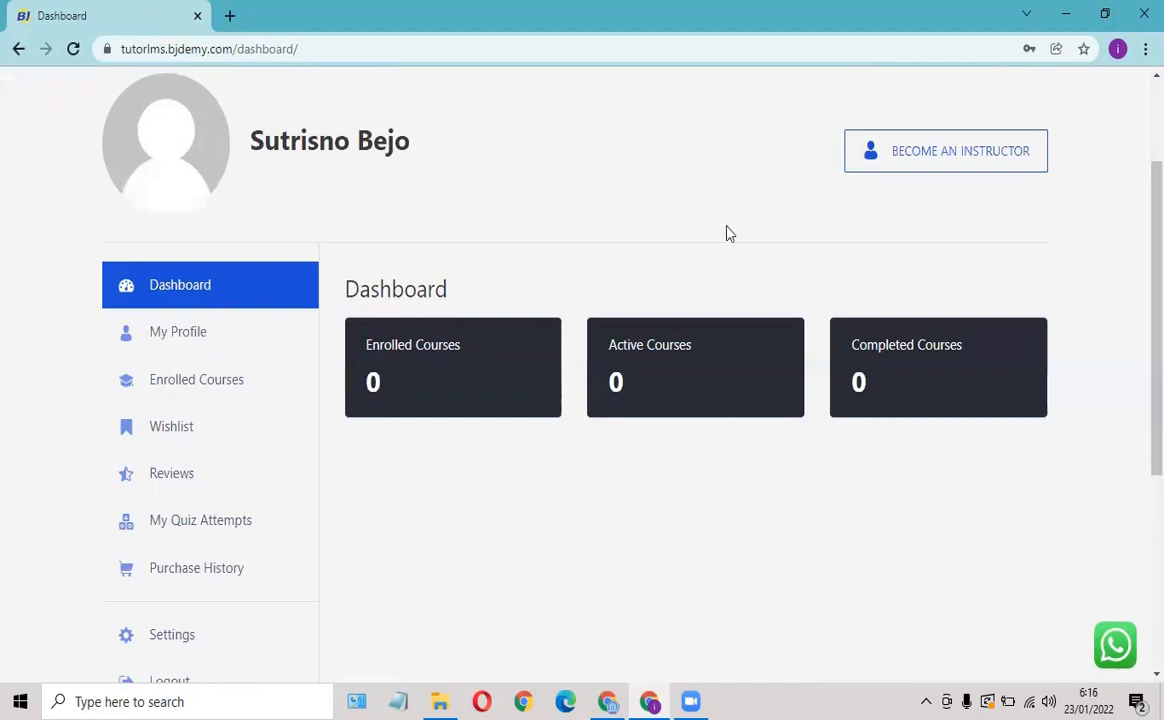
scroll(704, 249, "down", 2)
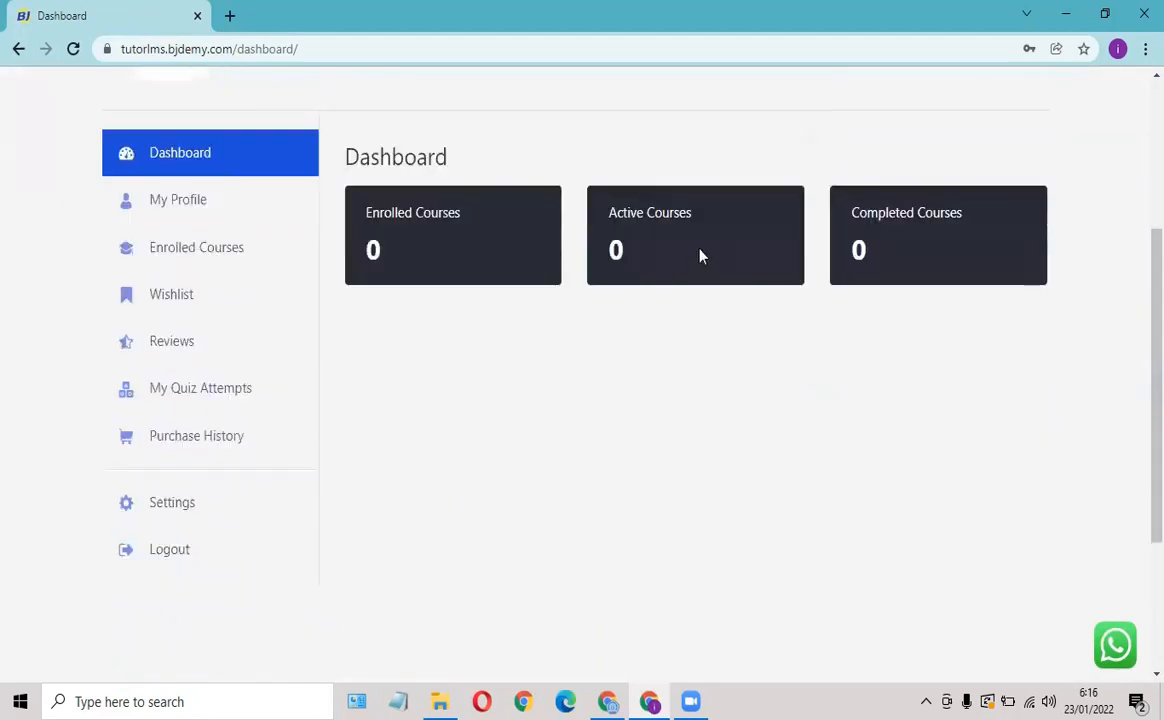
scroll(608, 256, "up", 3)
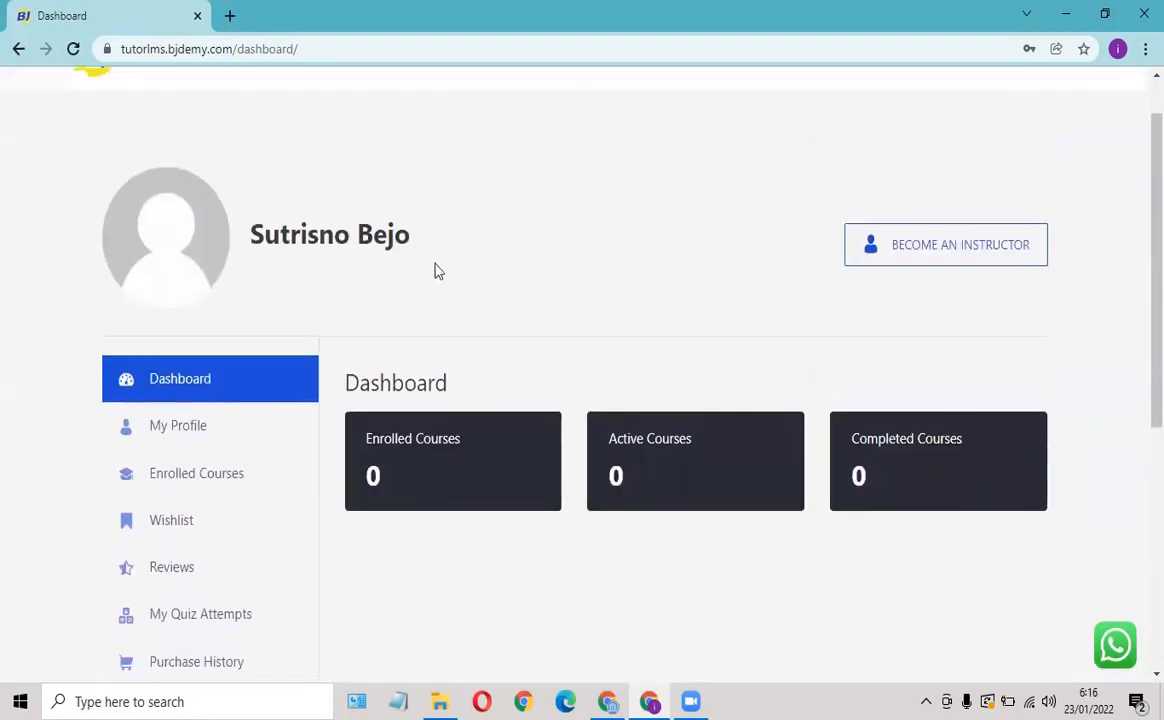
Bring the admin browser window forward on the Dashboard ‹ WordPress tab with its Welcome panel.
left_click(617, 700)
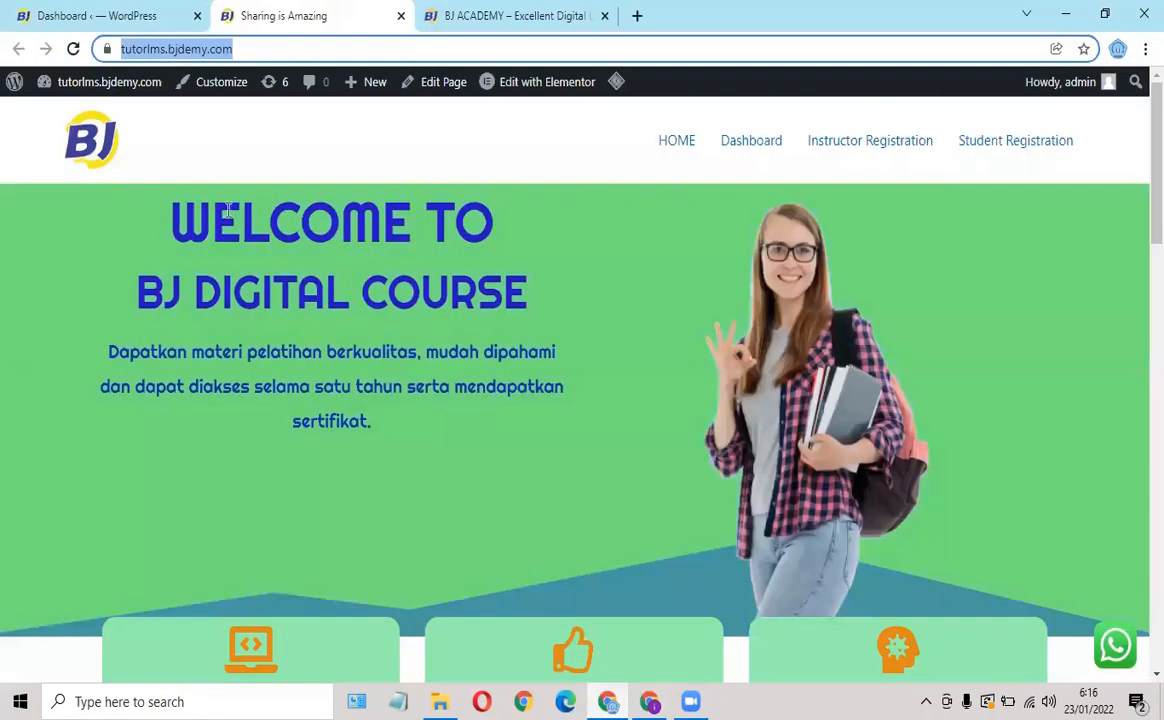
left_click(92, 18)
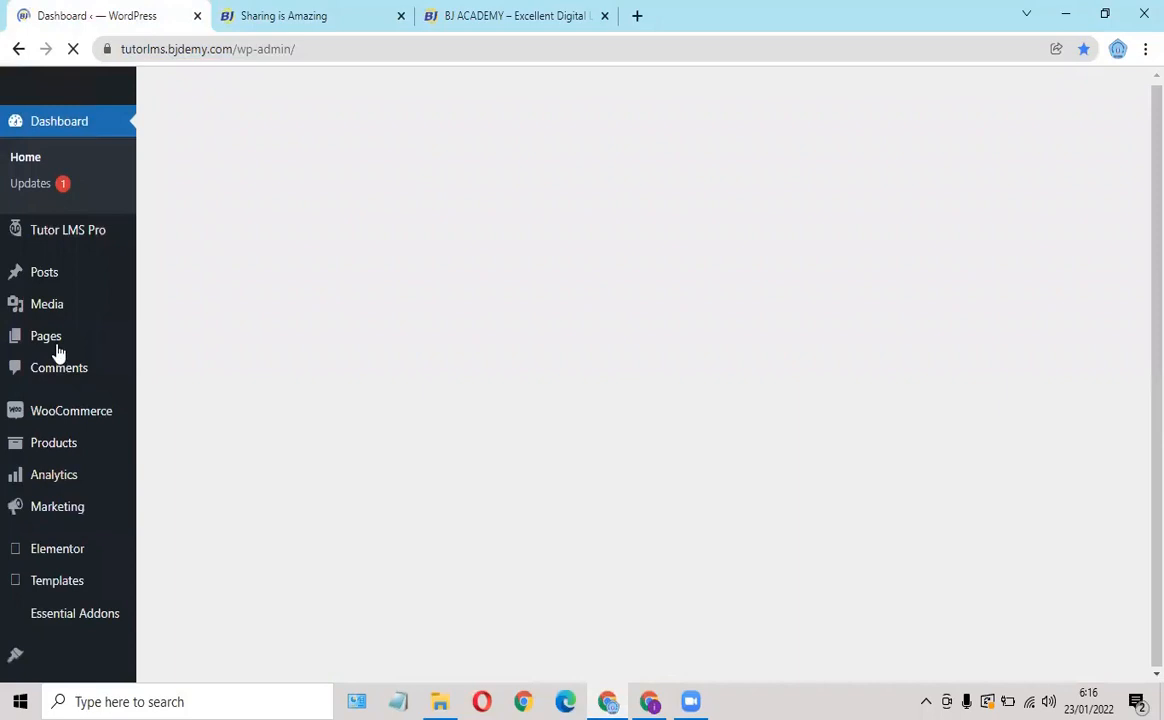
scroll(60, 322, "down", 5)
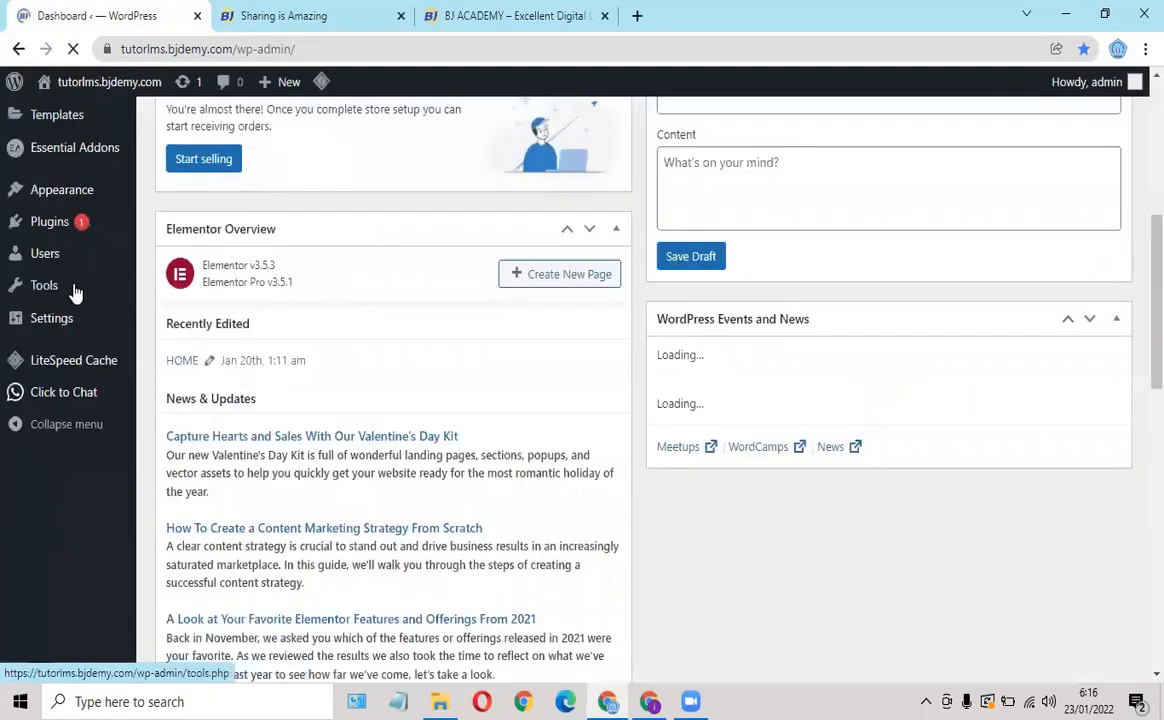
scroll(84, 302, "up", 3)
scroll(228, 235, "up", 3)
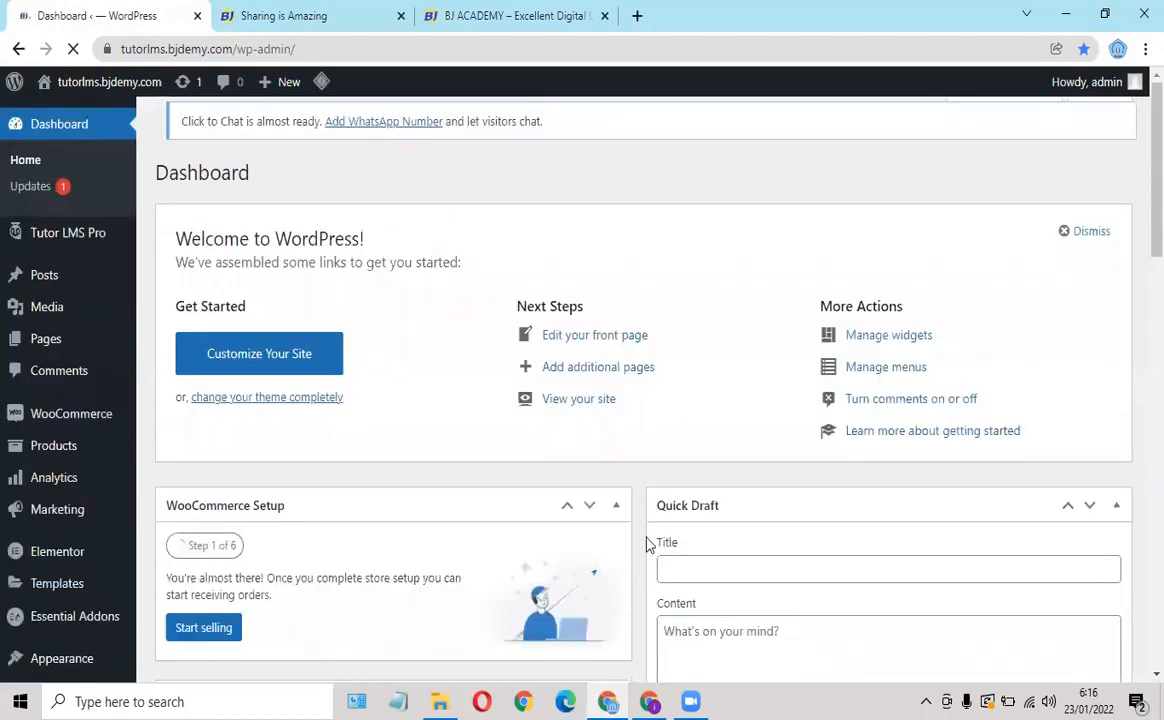
Apply for the student to become an instructor, reaching 'Already applied for instructor'.
left_click(649, 701)
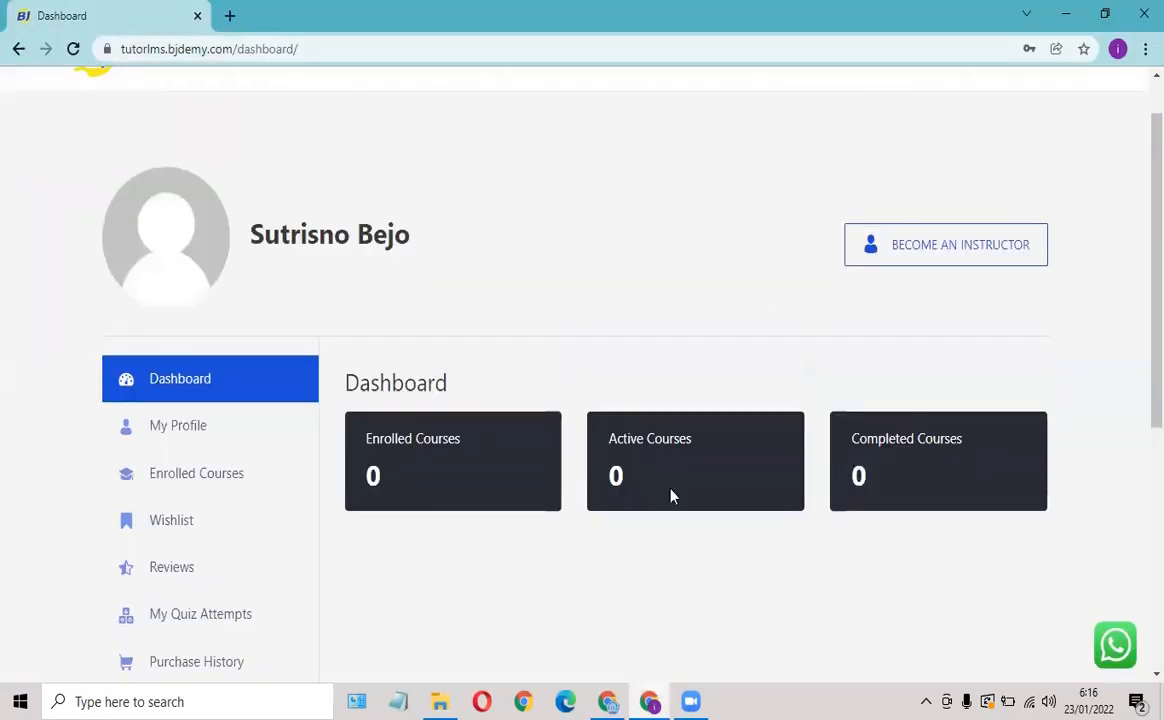
left_click(925, 249)
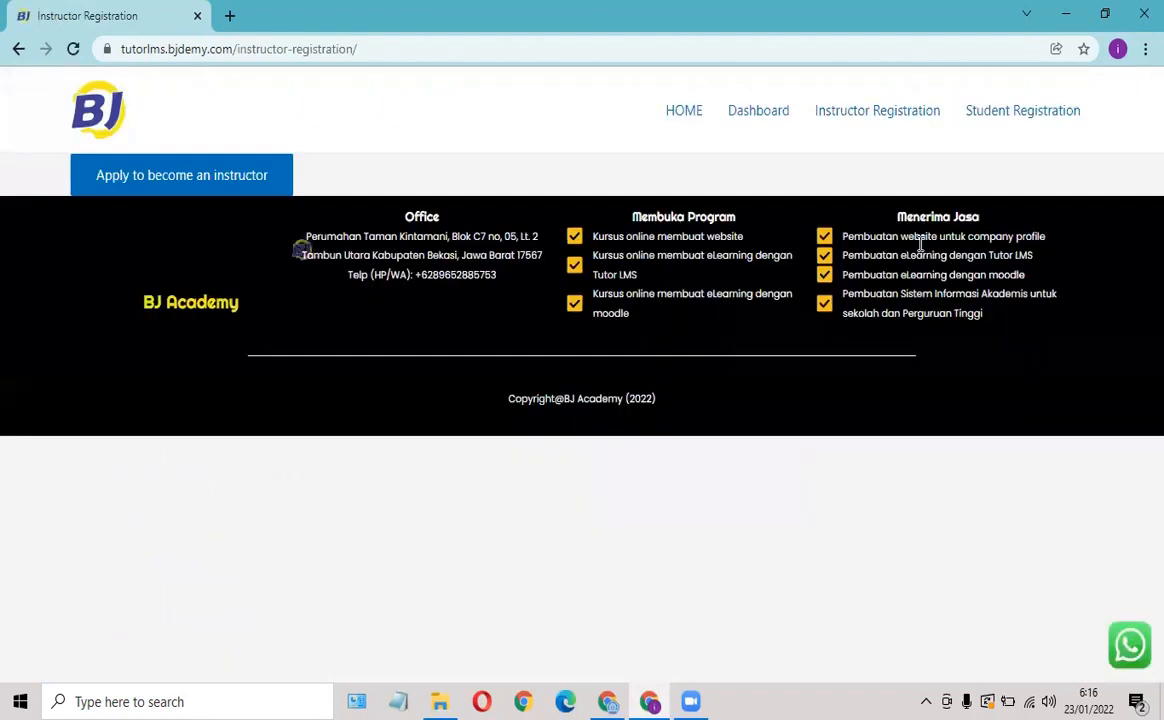
left_click(268, 177)
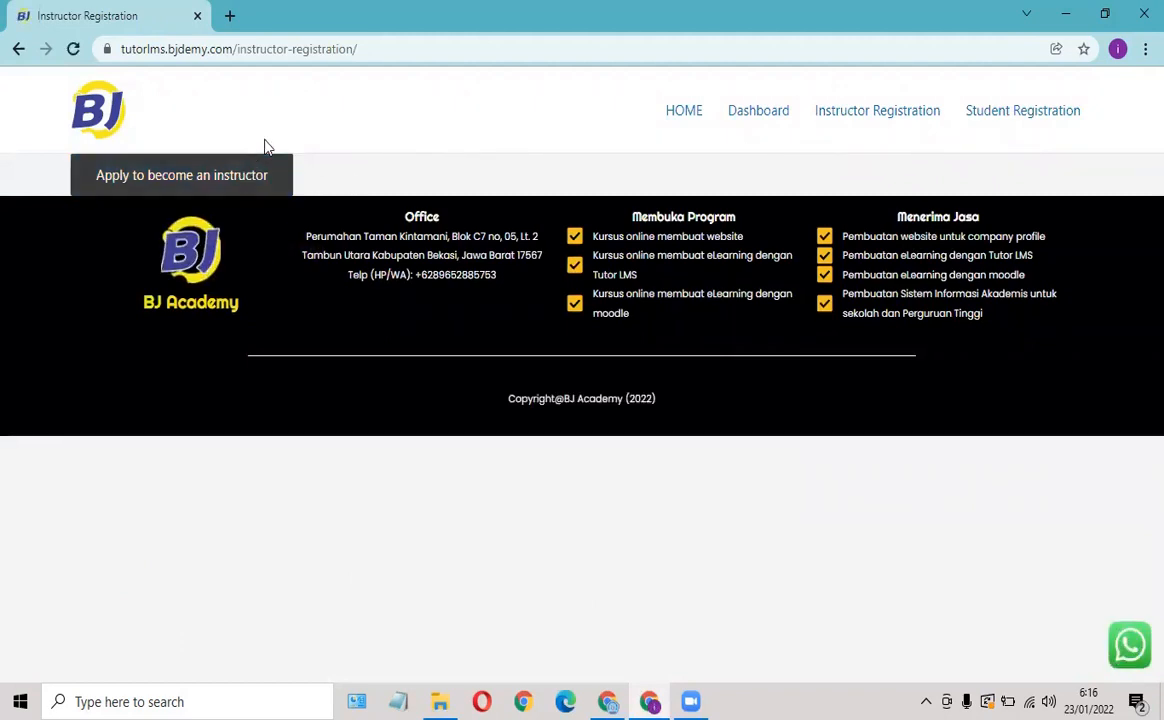
left_click(223, 181)
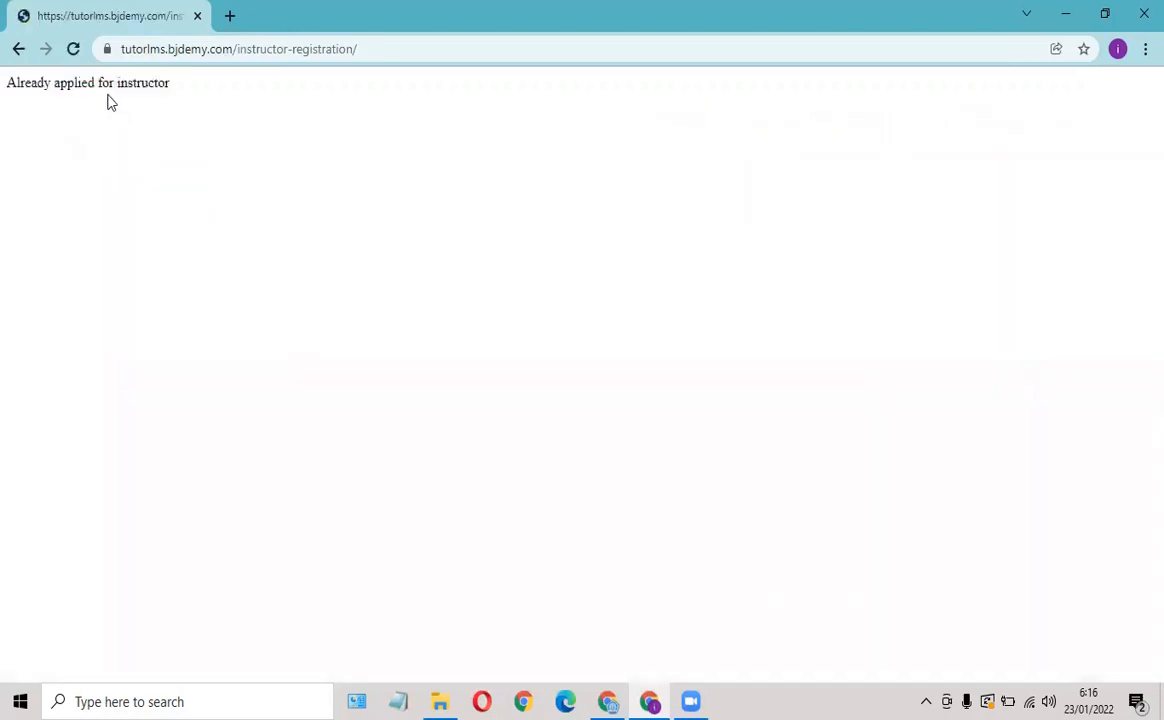
Return to the student's front-end Dashboard, which still shows zero courses.
left_click(19, 50)
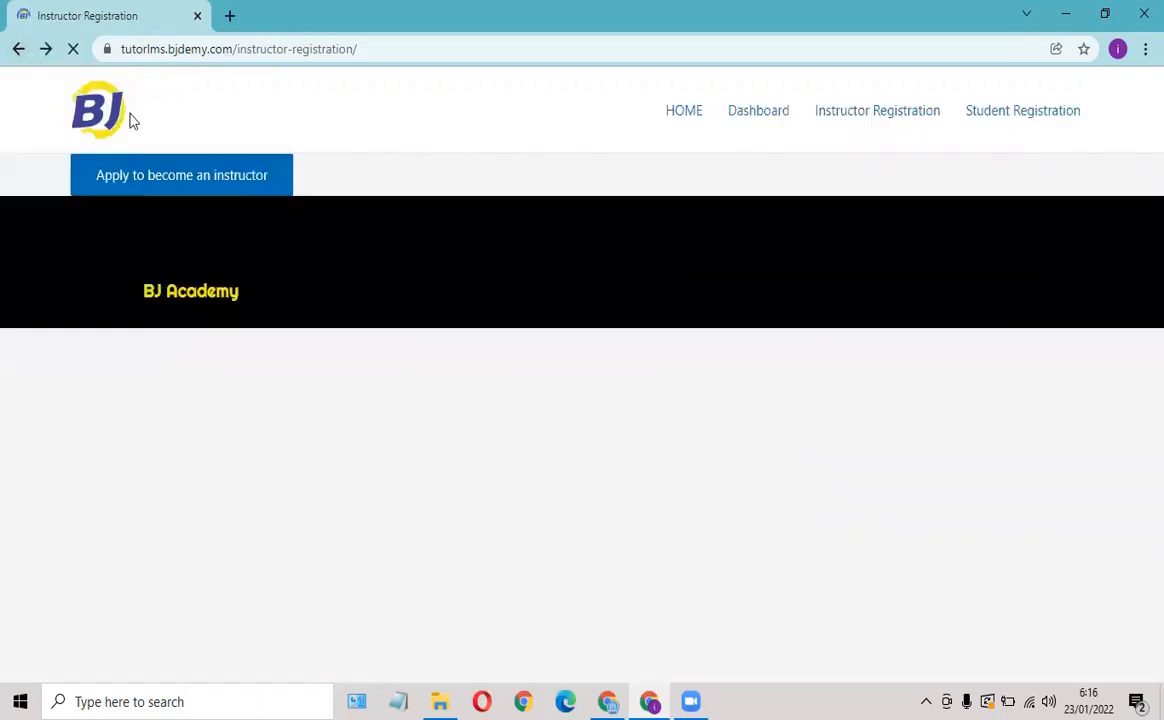
left_click(776, 119)
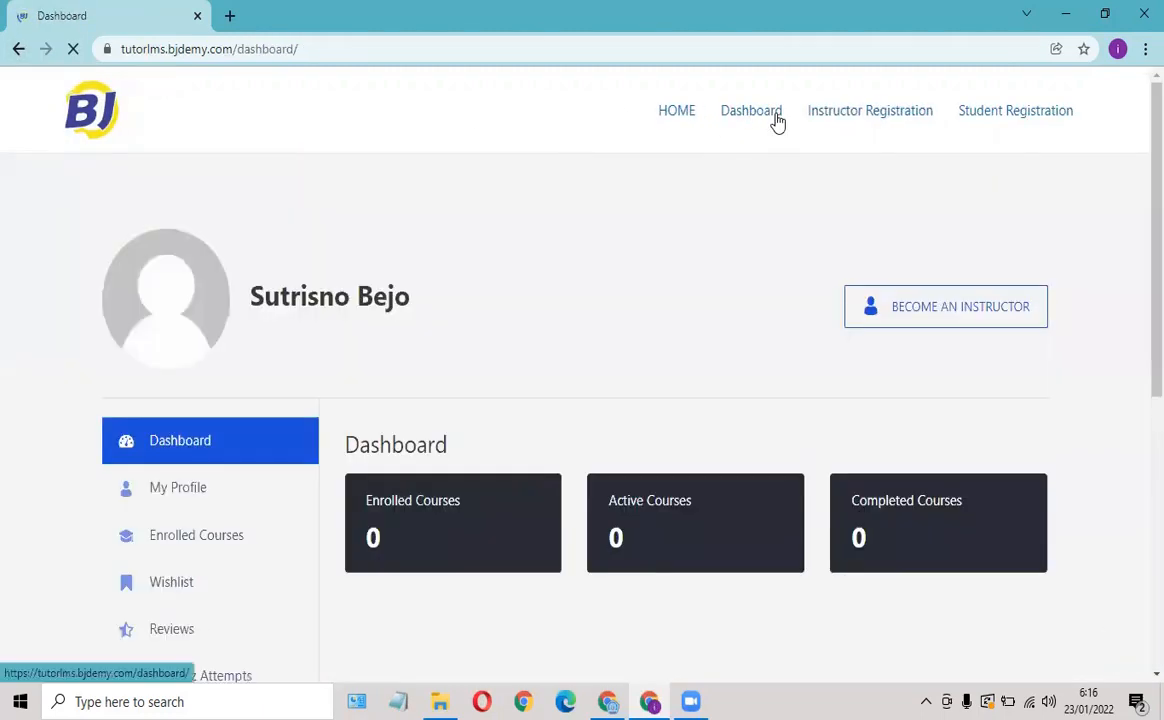
scroll(301, 301, "down", 4)
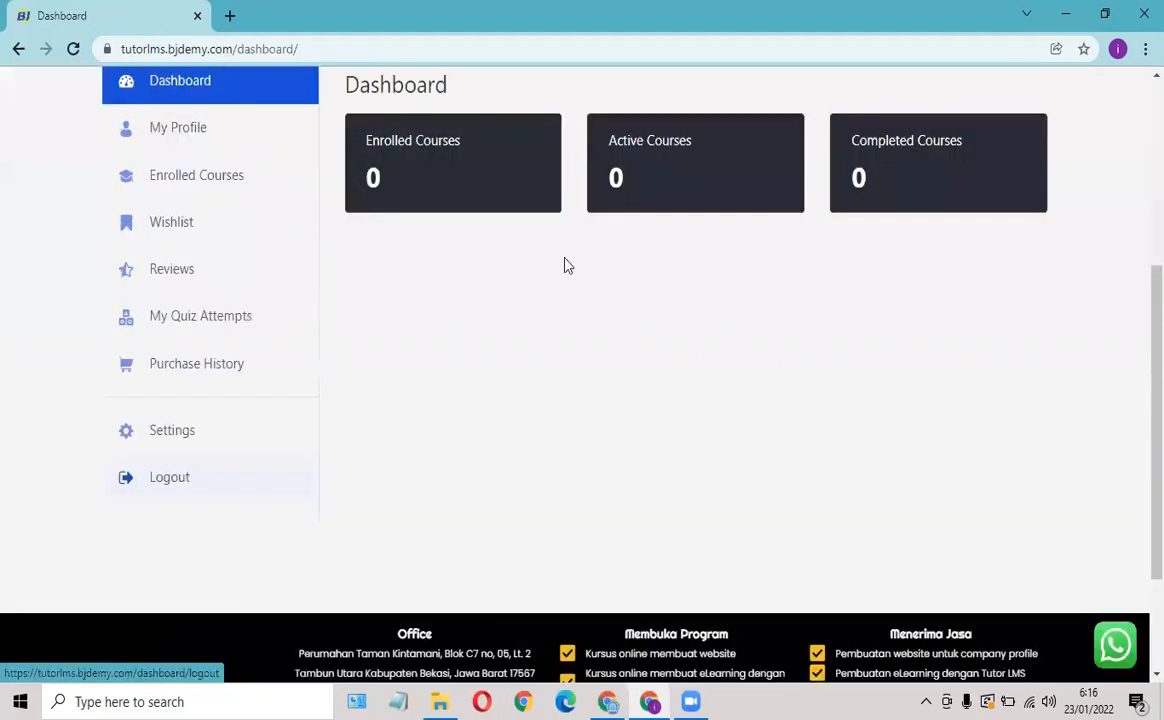
scroll(557, 245, "up", 1)
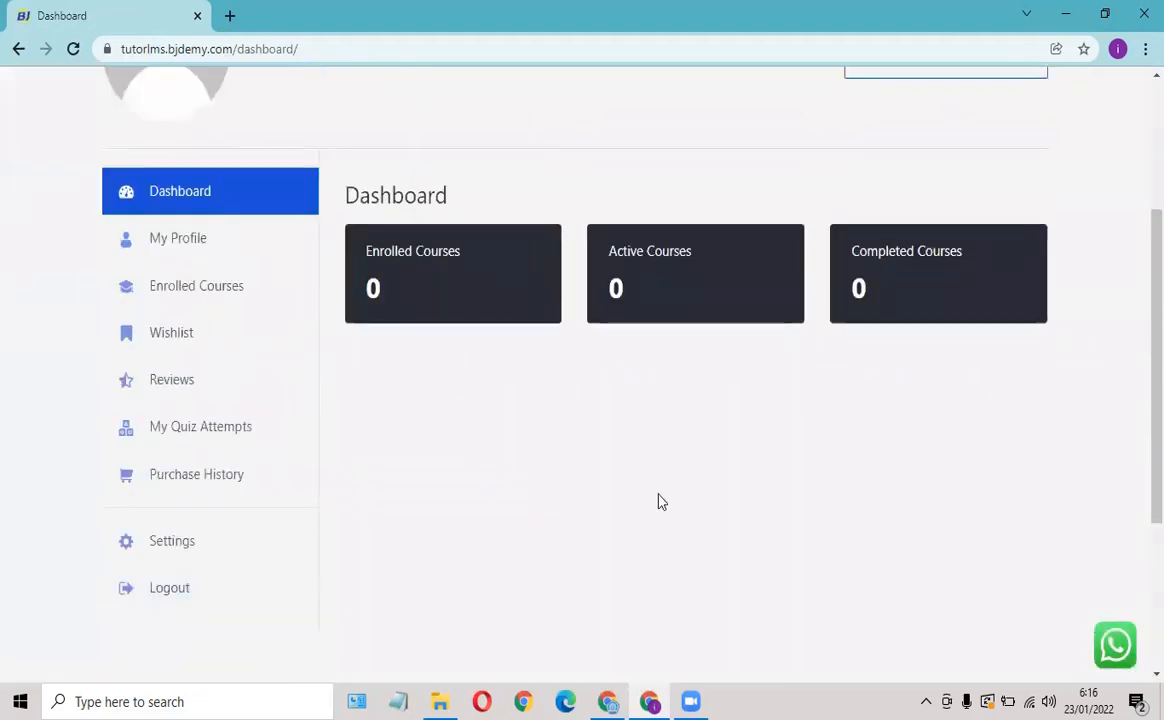
Approve the pending instructor in Tutor LMS Pro's Instructors list so the new student shows as Approved.
left_click(617, 697)
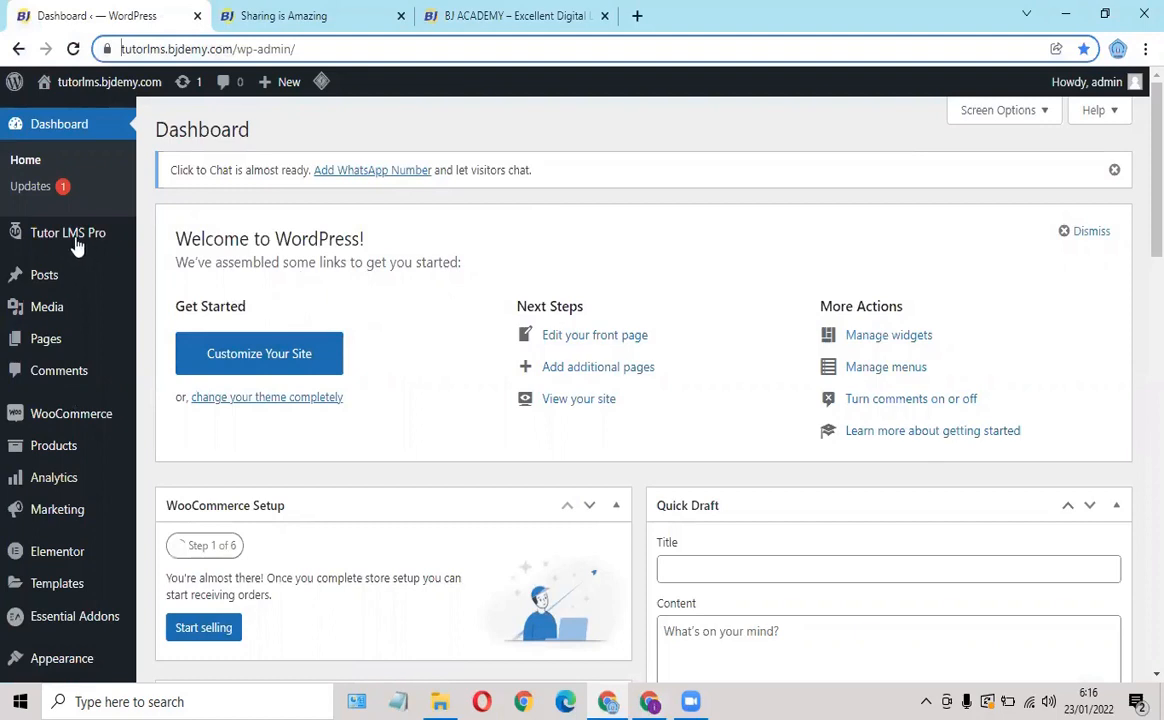
mouse_move(77, 245)
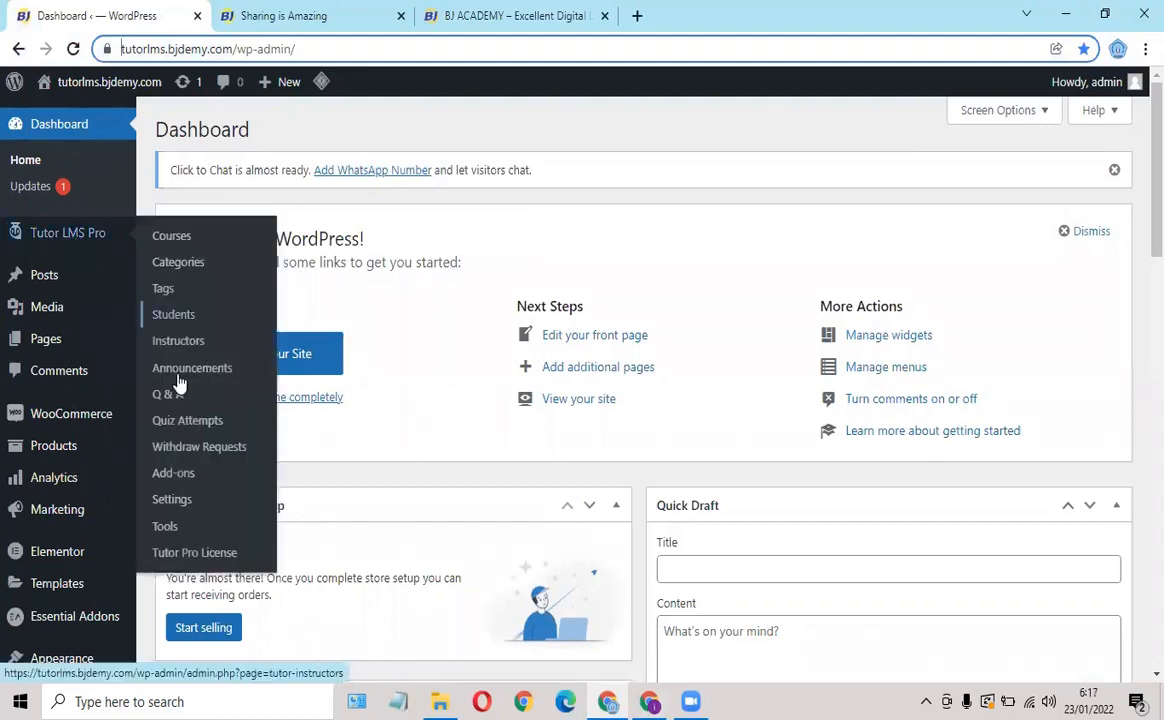
left_click(179, 342)
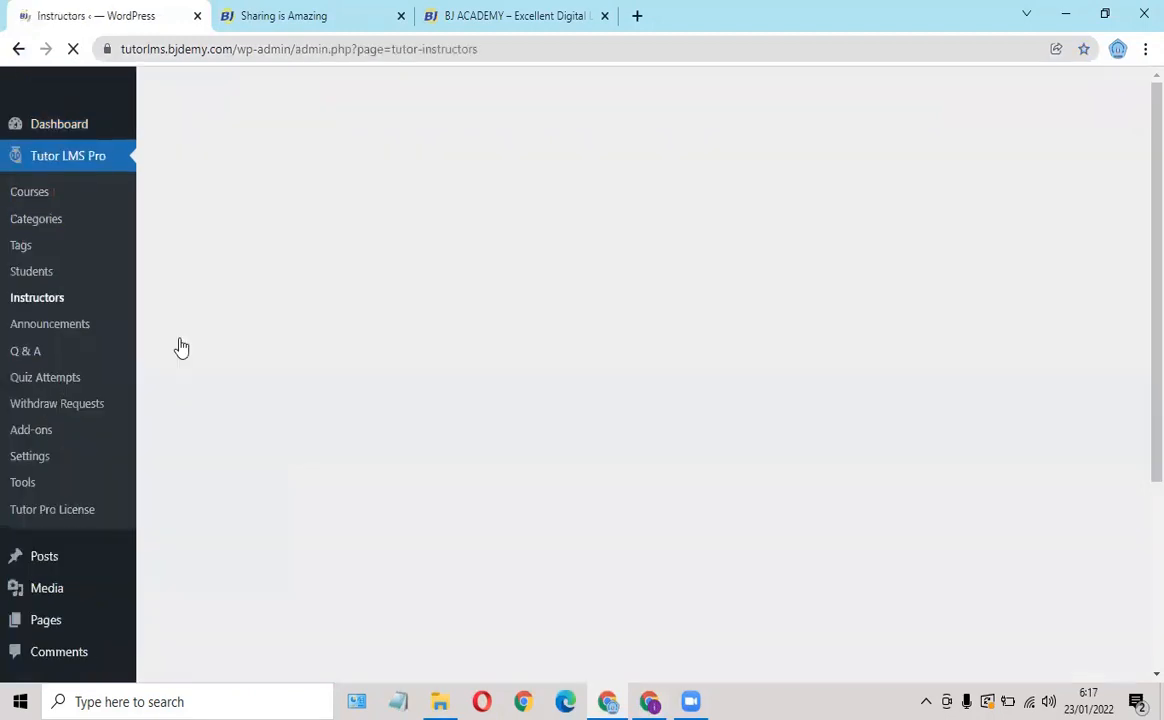
mouse_move(195, 400)
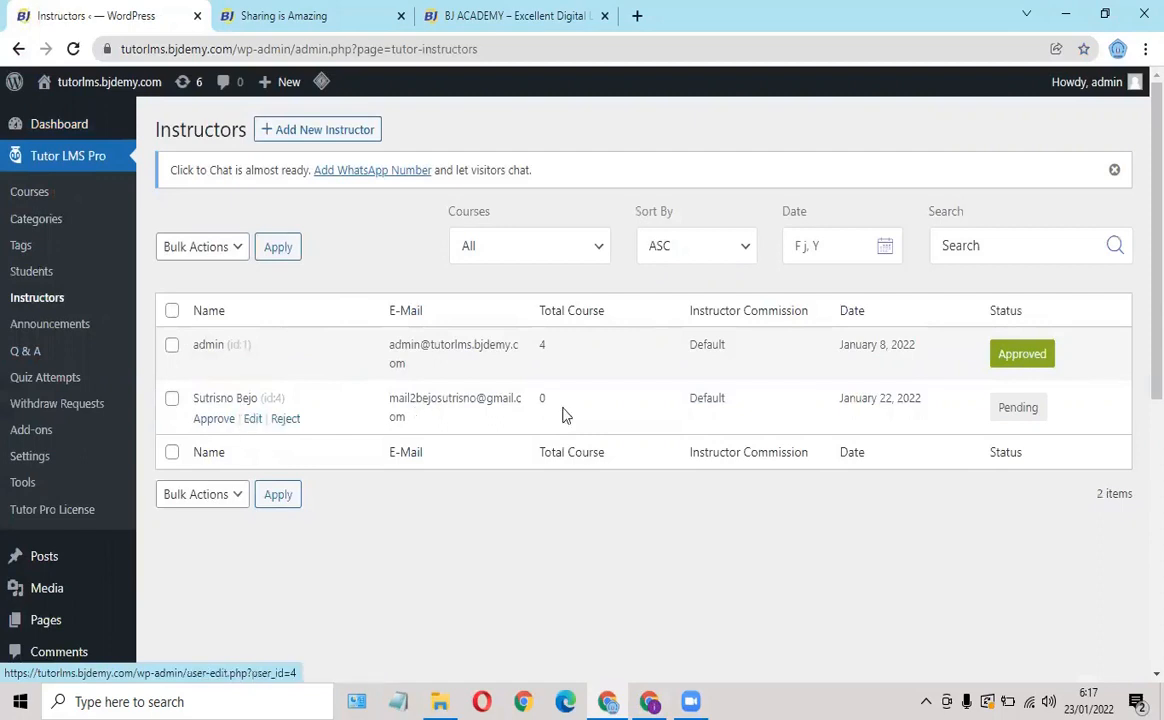
left_click(215, 420)
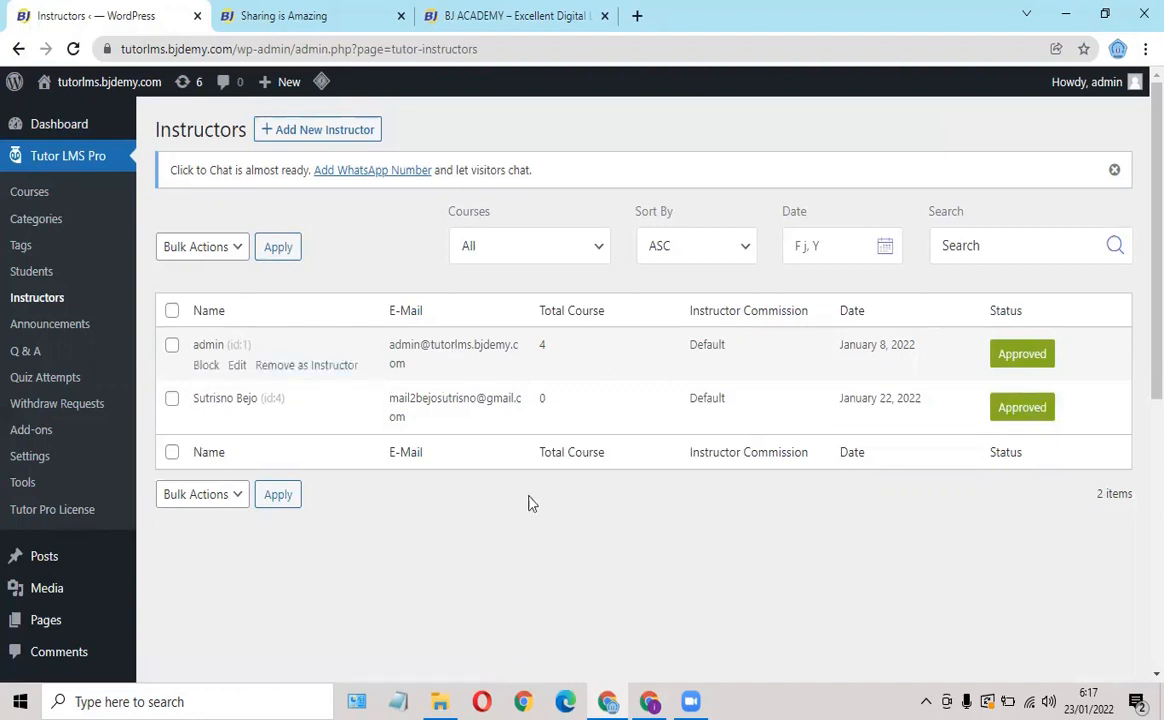
left_click(649, 701)
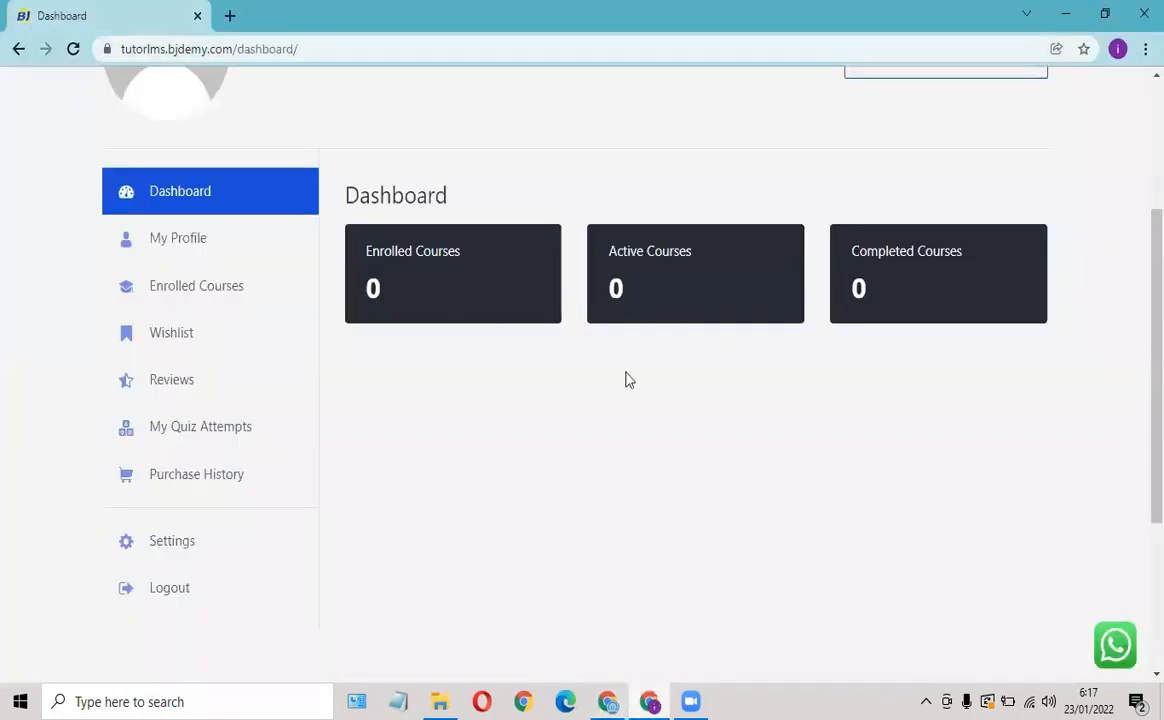
scroll(598, 225, "up", 3)
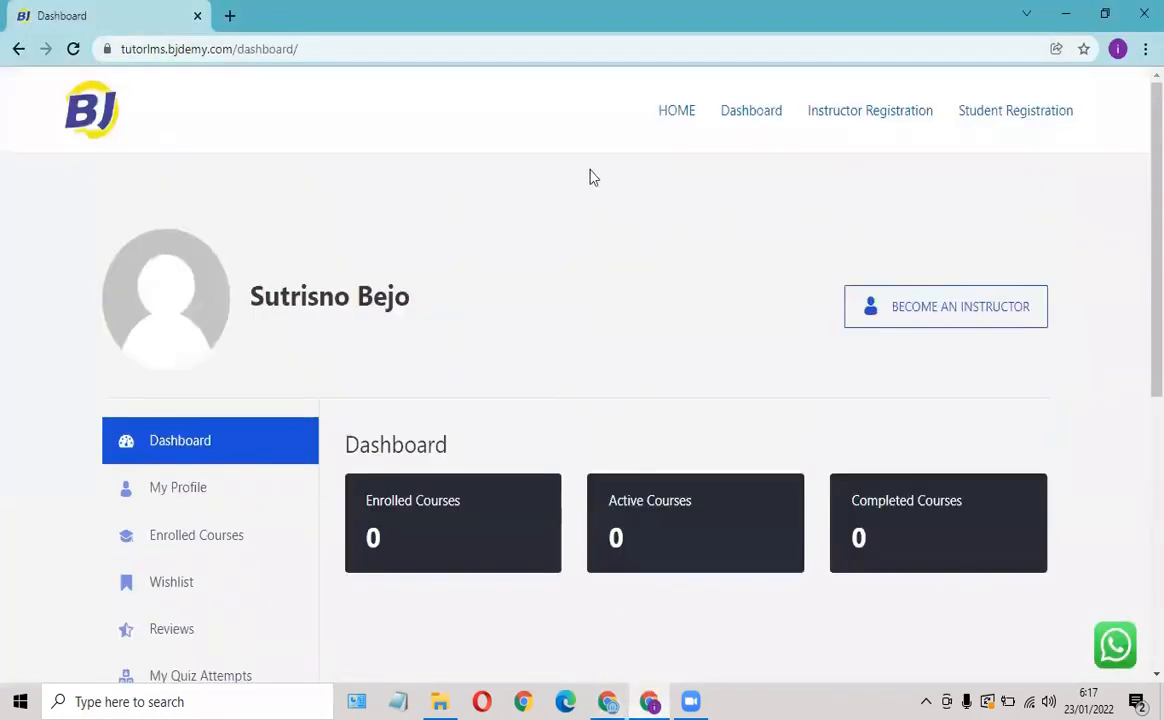
scroll(277, 441, "down", 5)
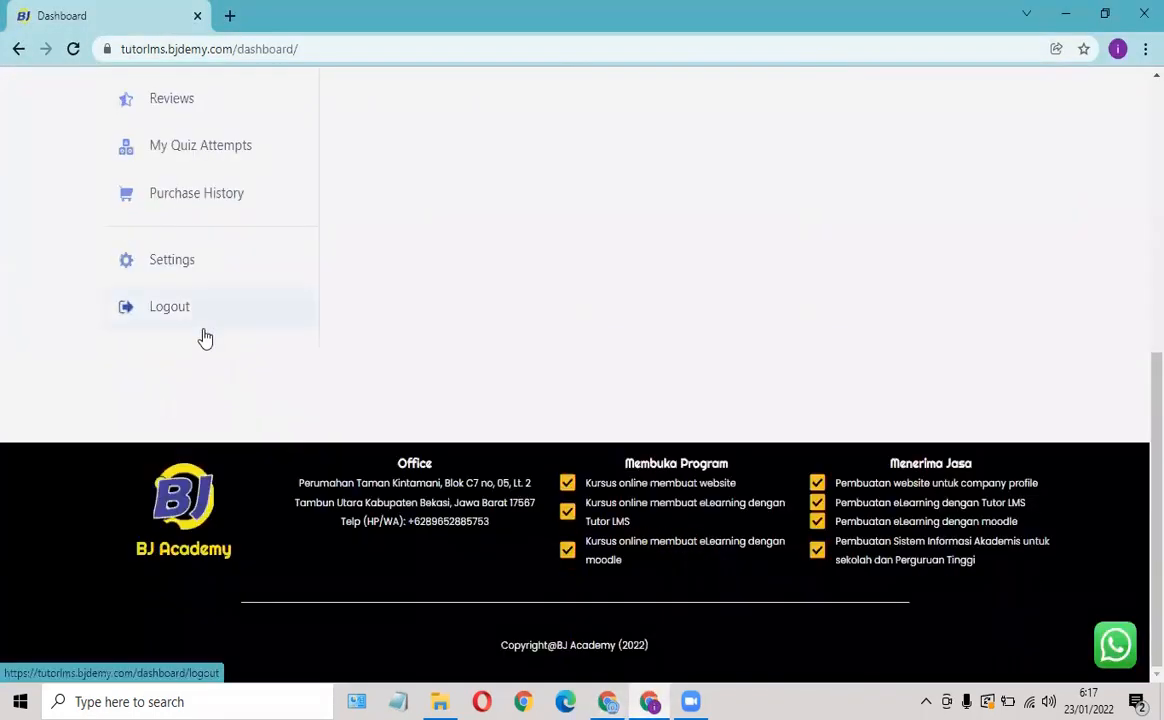
scroll(203, 314, "up", 4)
scroll(200, 335, "down", 5)
scroll(351, 239, "up", 5)
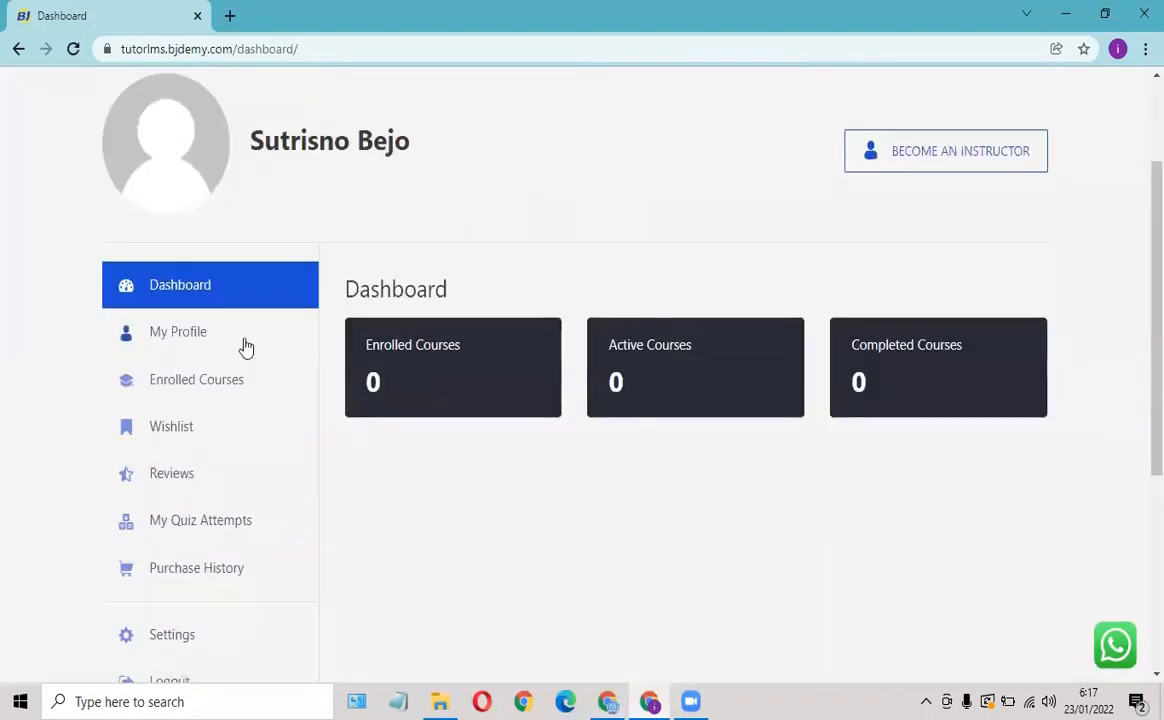
scroll(247, 346, "down", 2)
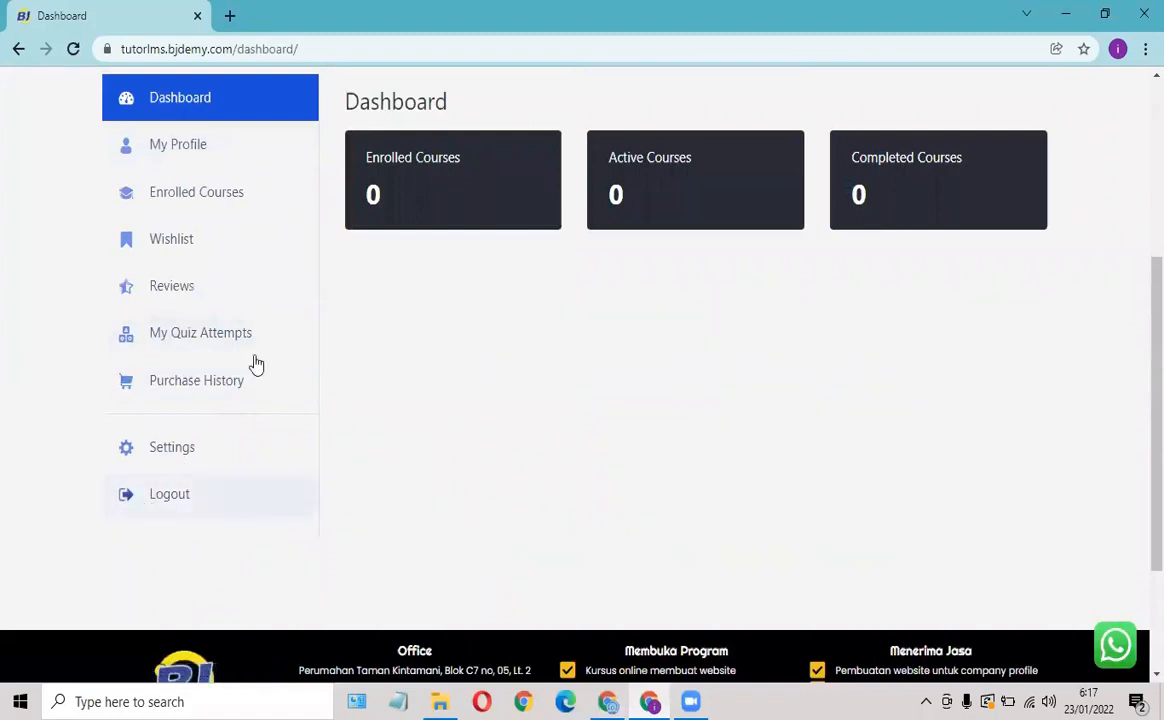
scroll(256, 365, "up", 3)
left_click(73, 50)
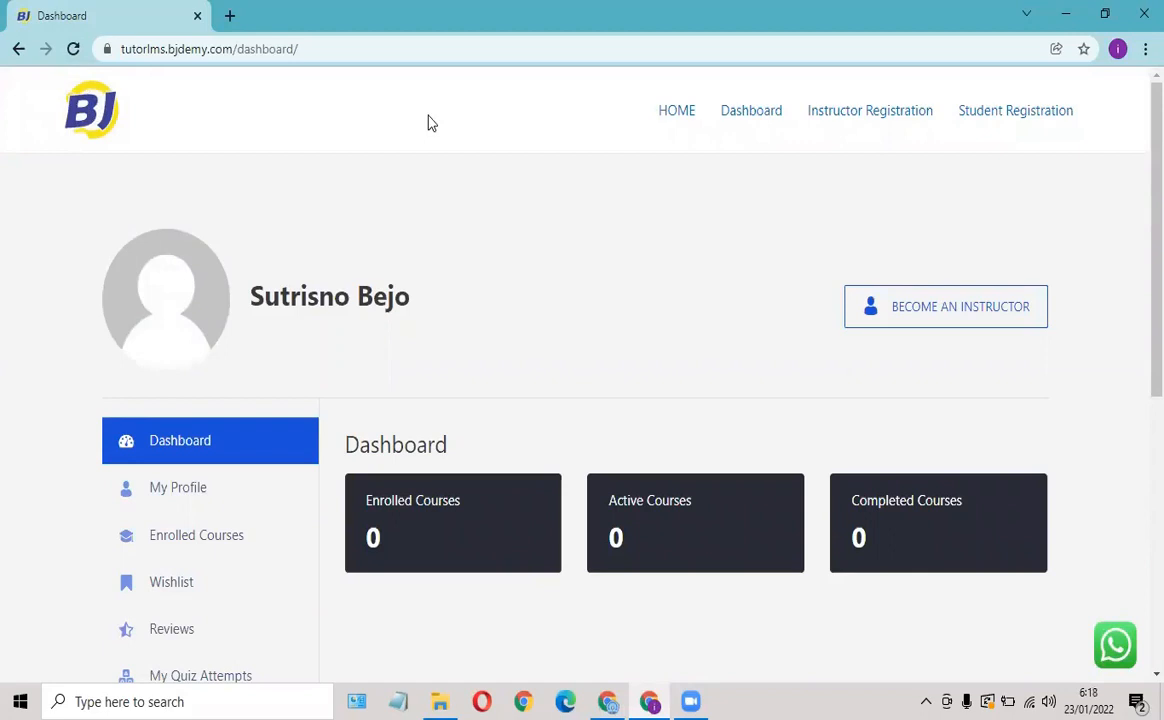
scroll(431, 135, "down", 5)
scroll(433, 140, "up", 3)
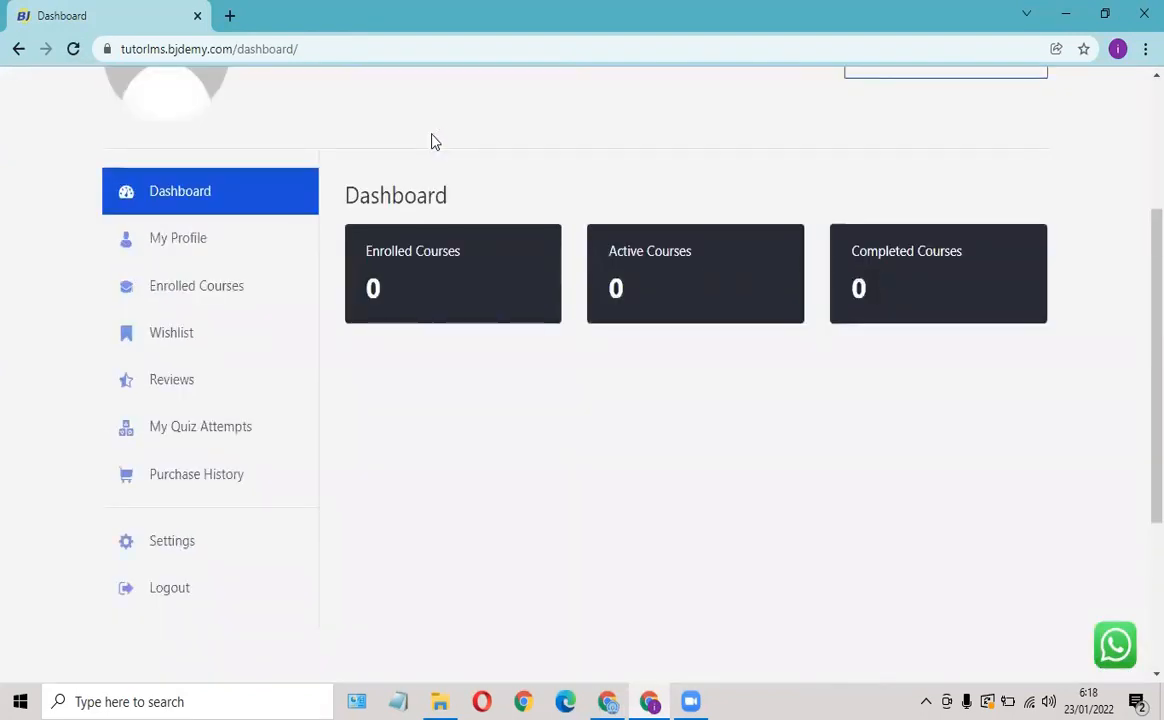
scroll(433, 141, "up", 3)
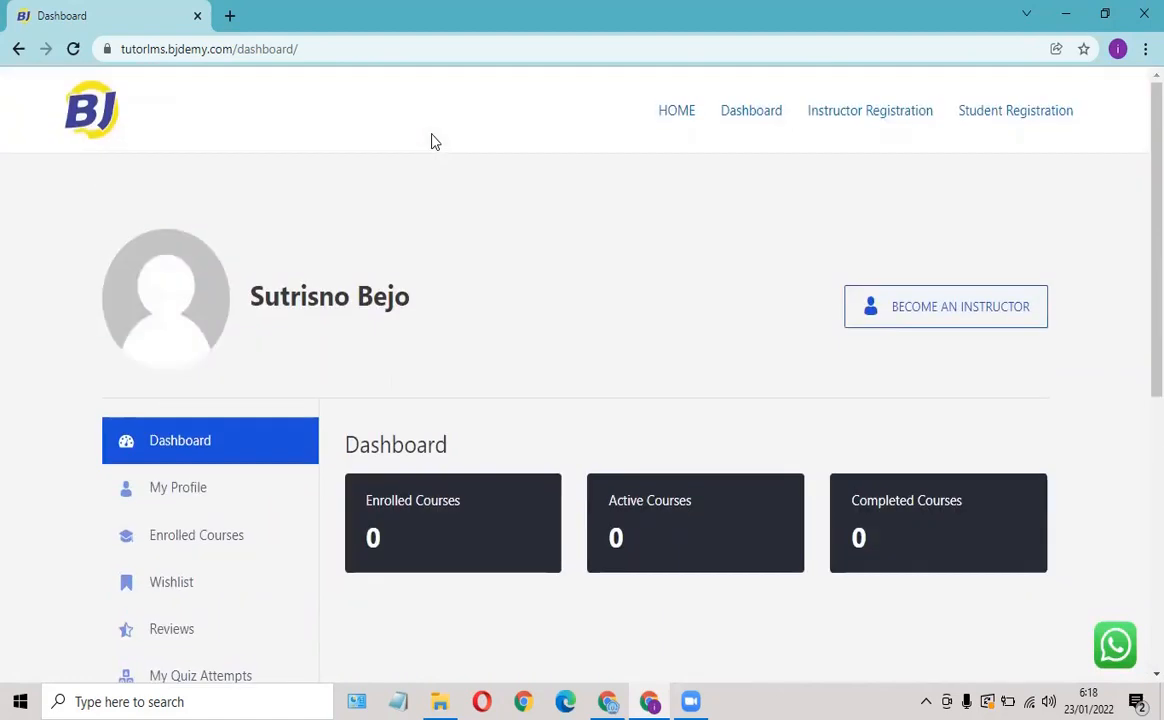
scroll(458, 160, "down", 5)
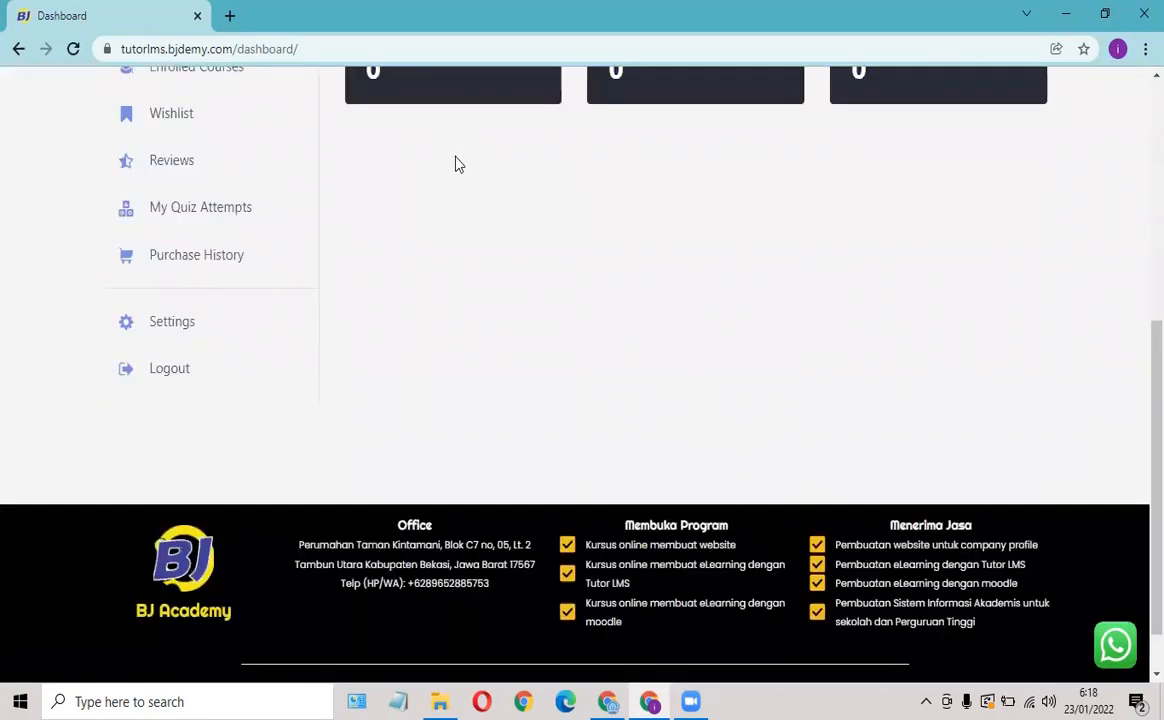
scroll(455, 160, "up", 5)
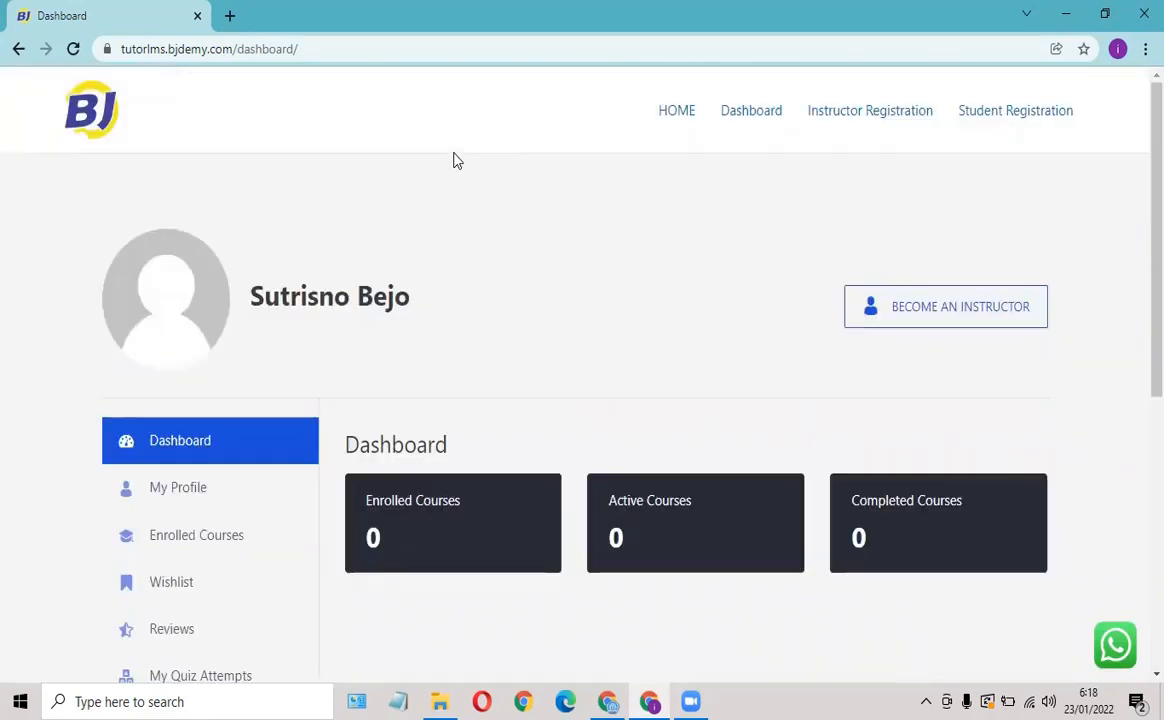
left_click(77, 53)
scroll(429, 165, "down", 4)
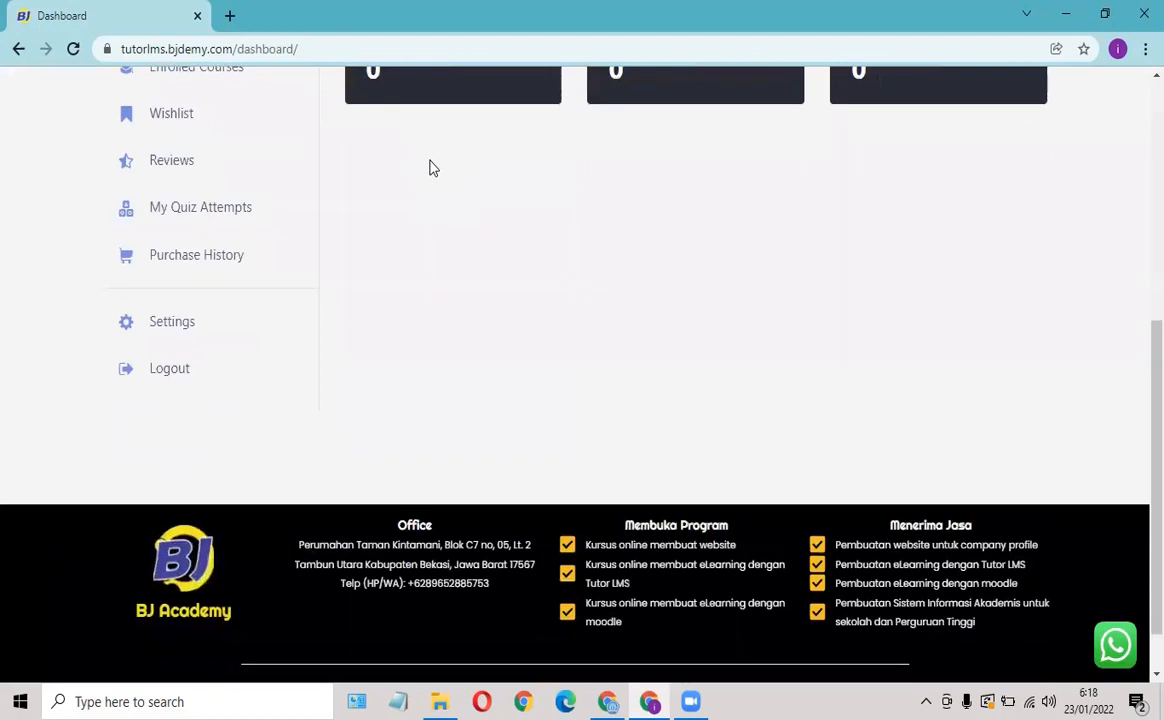
scroll(429, 168, "up", 5)
left_click(746, 117)
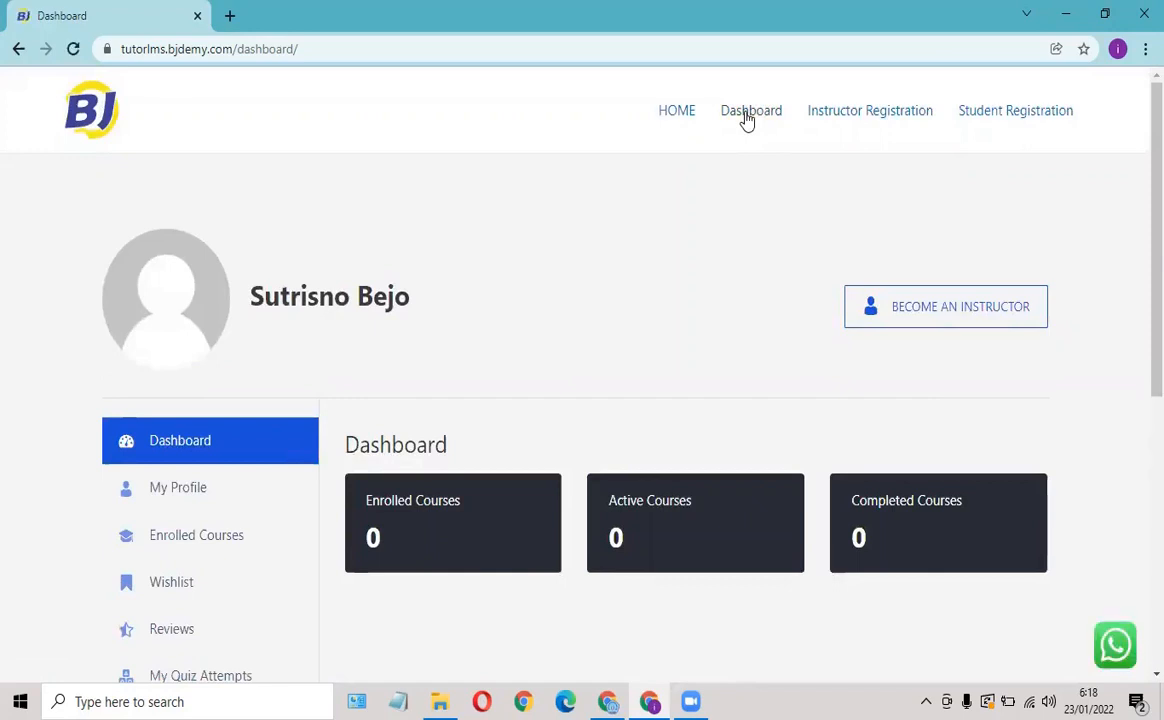
scroll(717, 132, "down", 5)
scroll(715, 135, "up", 2)
scroll(717, 136, "up", 3)
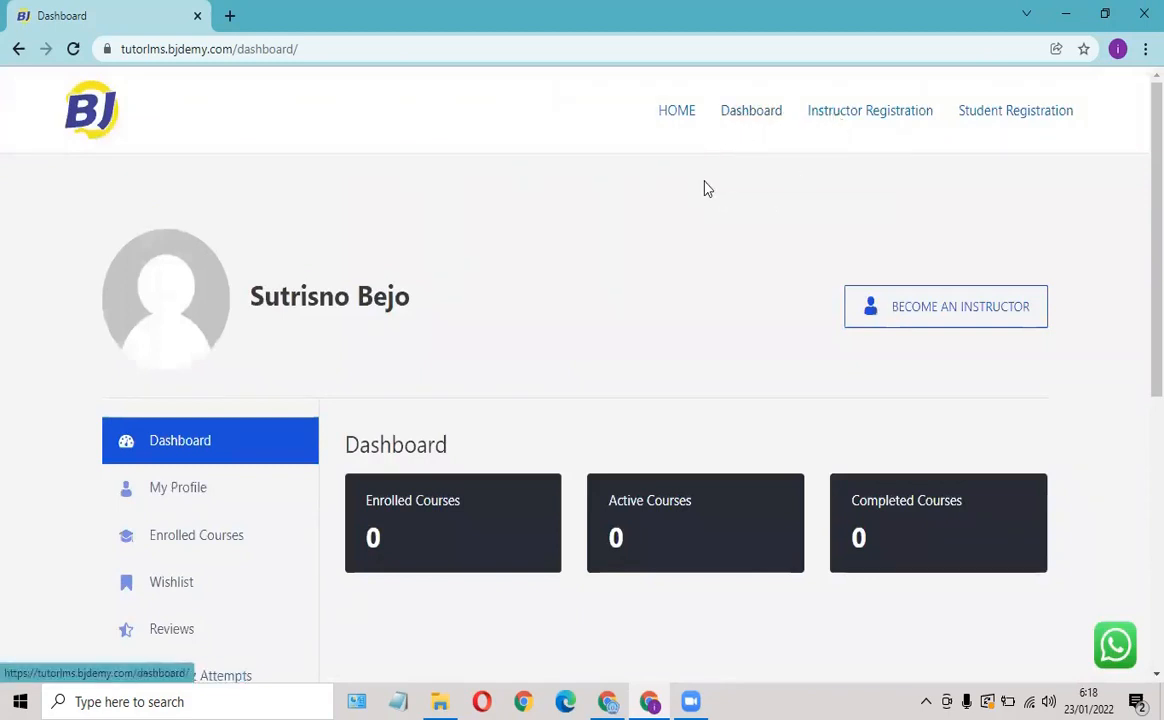
scroll(361, 338, "down", 5)
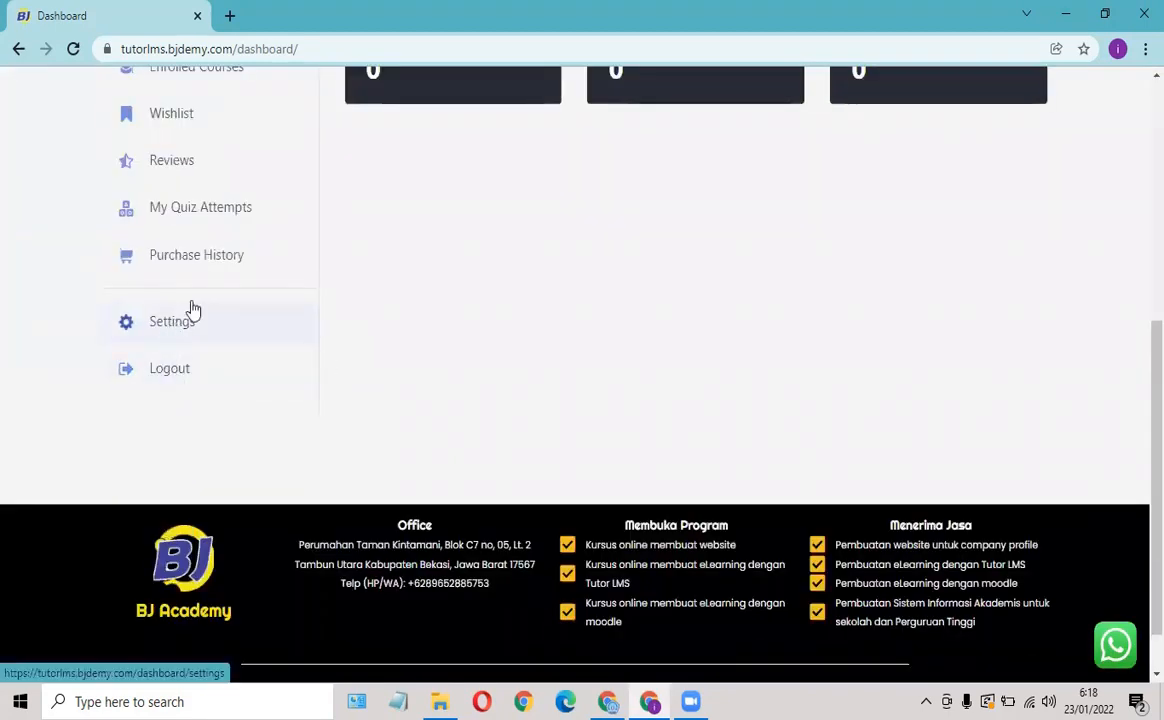
scroll(279, 270, "up", 3)
scroll(280, 282, "up", 3)
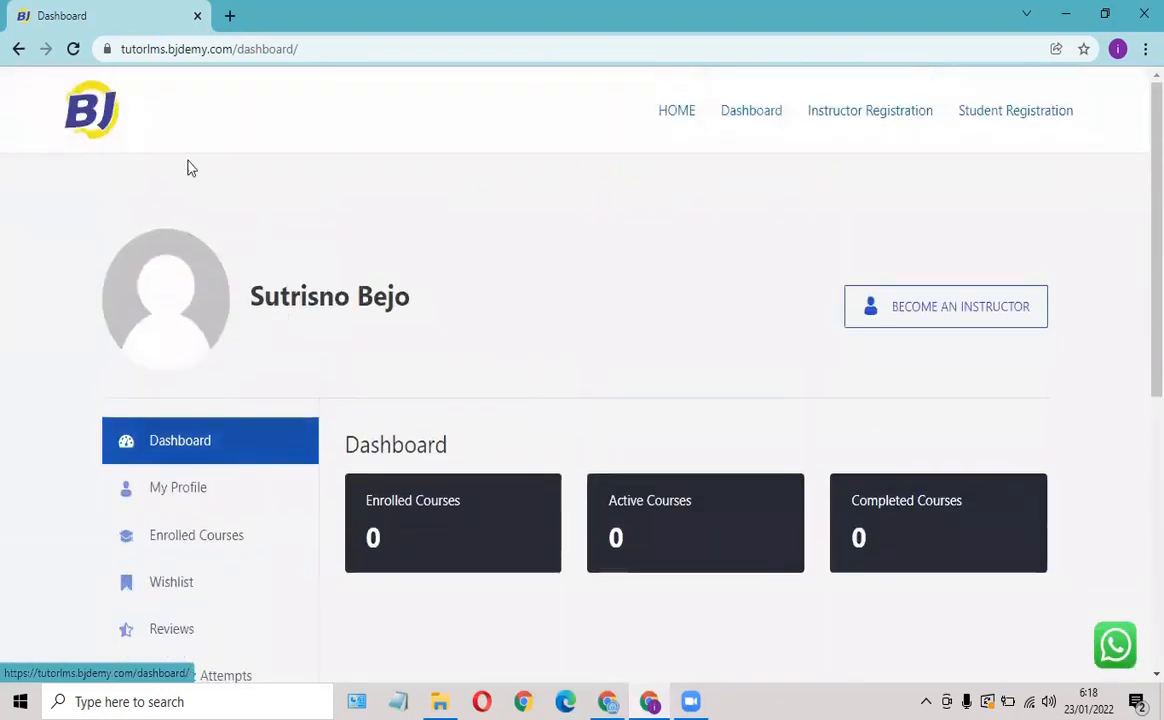
left_click(676, 113)
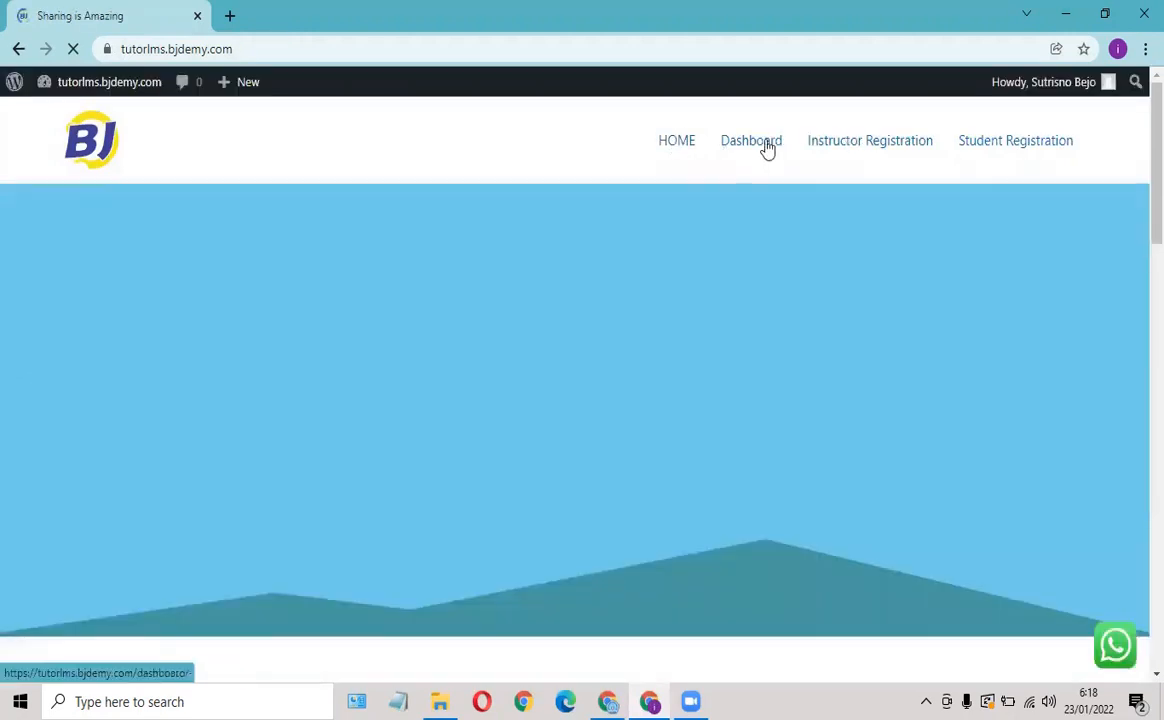
left_click(767, 148)
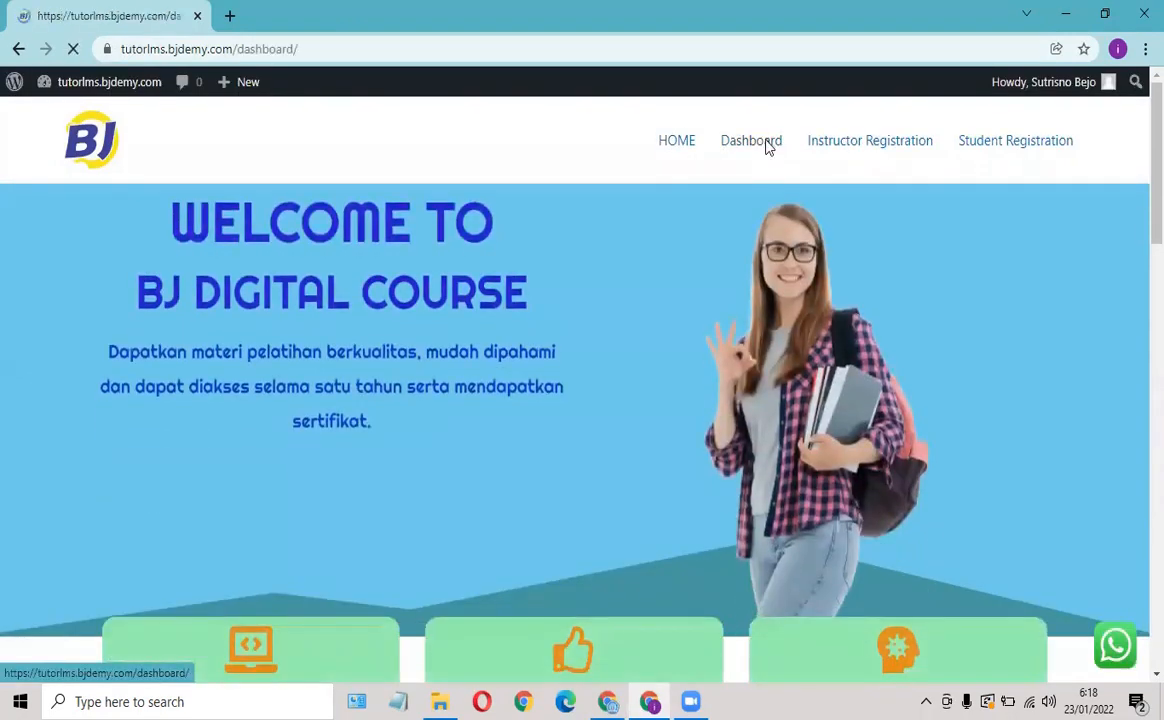
scroll(644, 207, "down", 5)
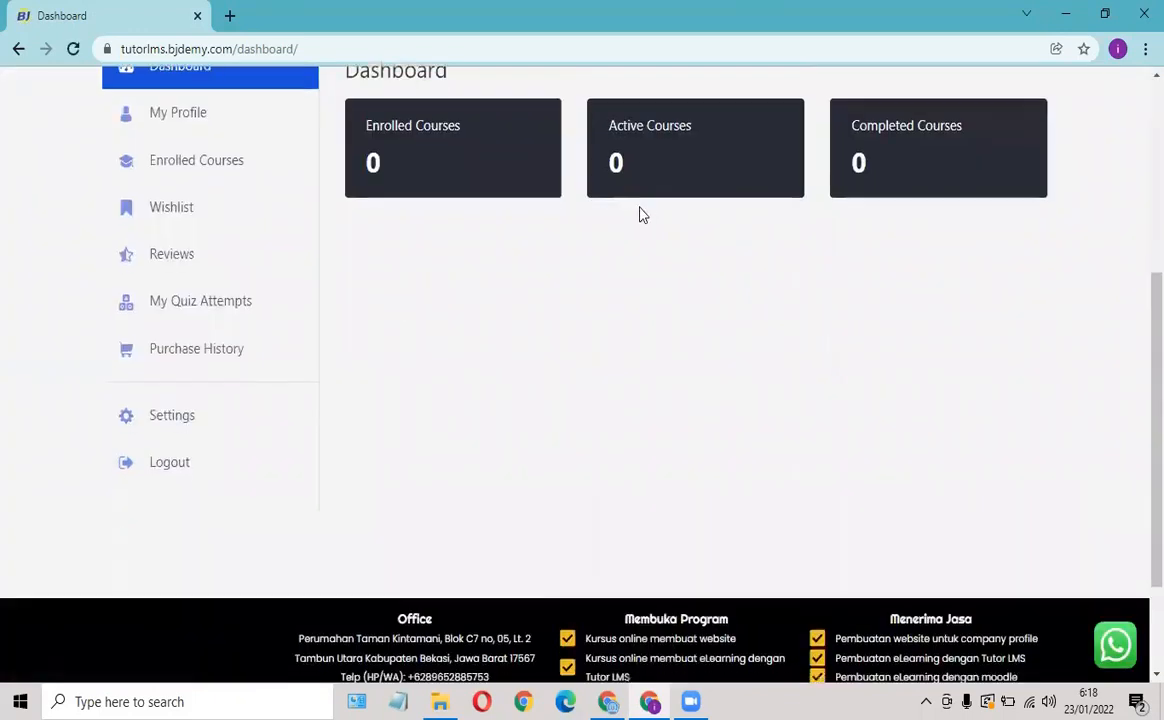
scroll(639, 213, "up", 1)
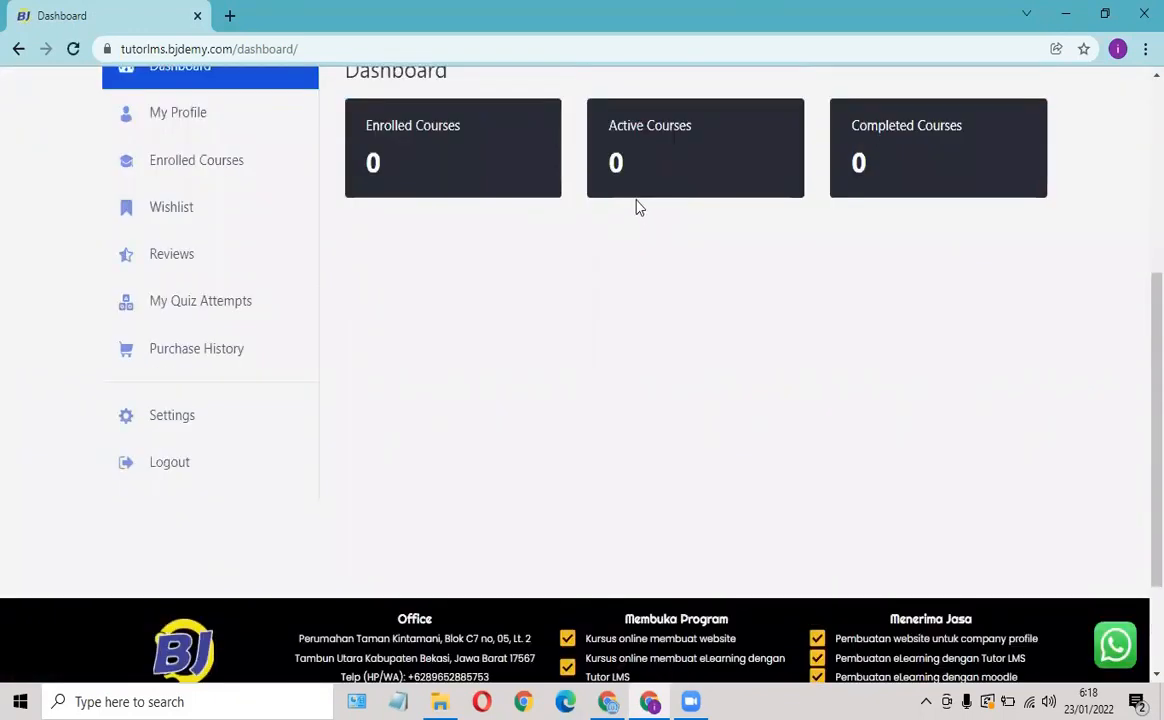
scroll(637, 203, "up", 4)
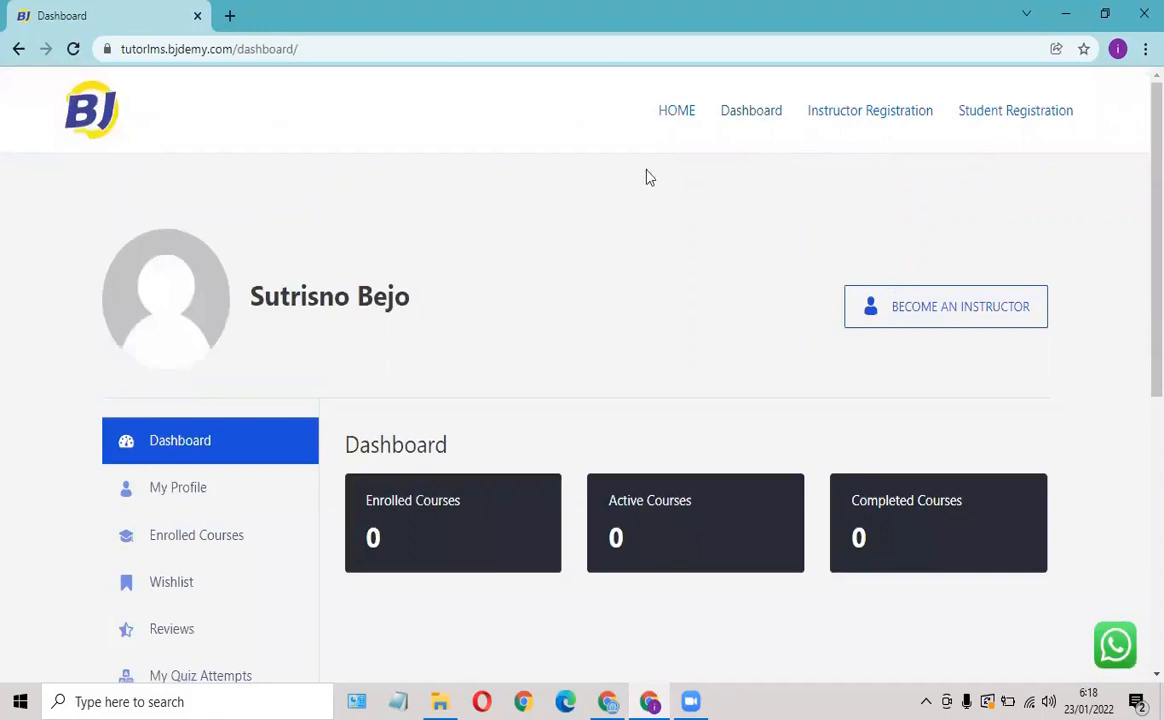
Glance at the admin instructors list, then return to the student's dashboard window.
left_click(613, 697)
mouse_move(417, 431)
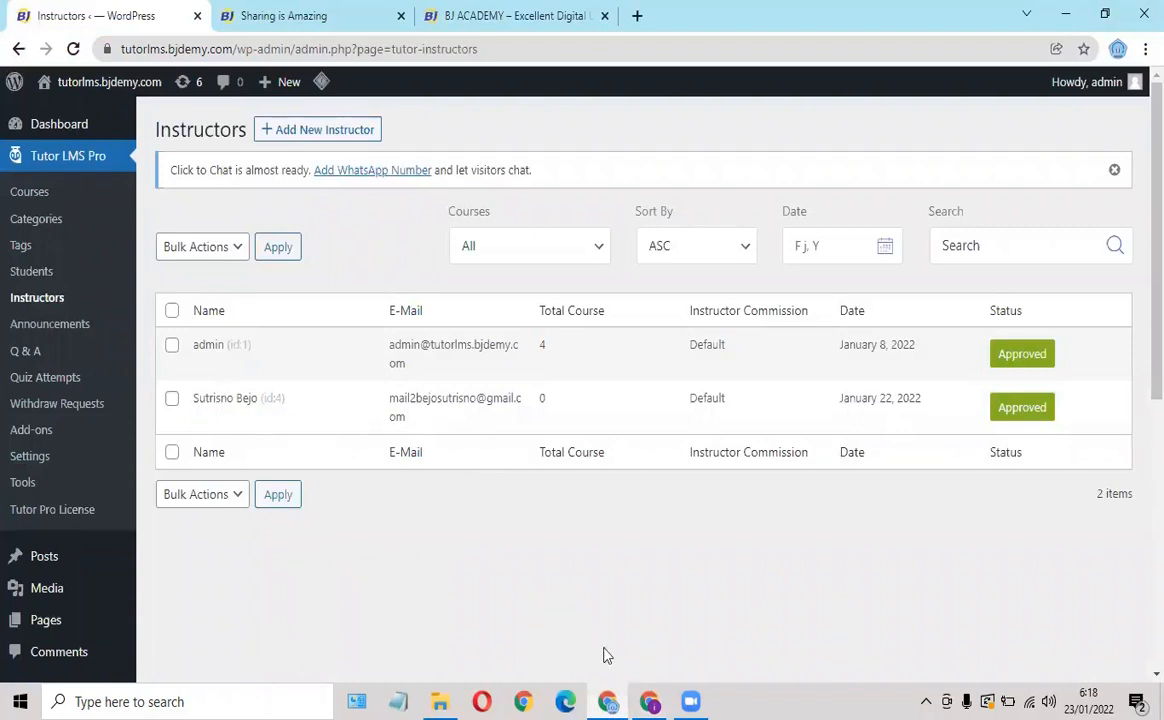
left_click(650, 701)
scroll(655, 301, "down", 3)
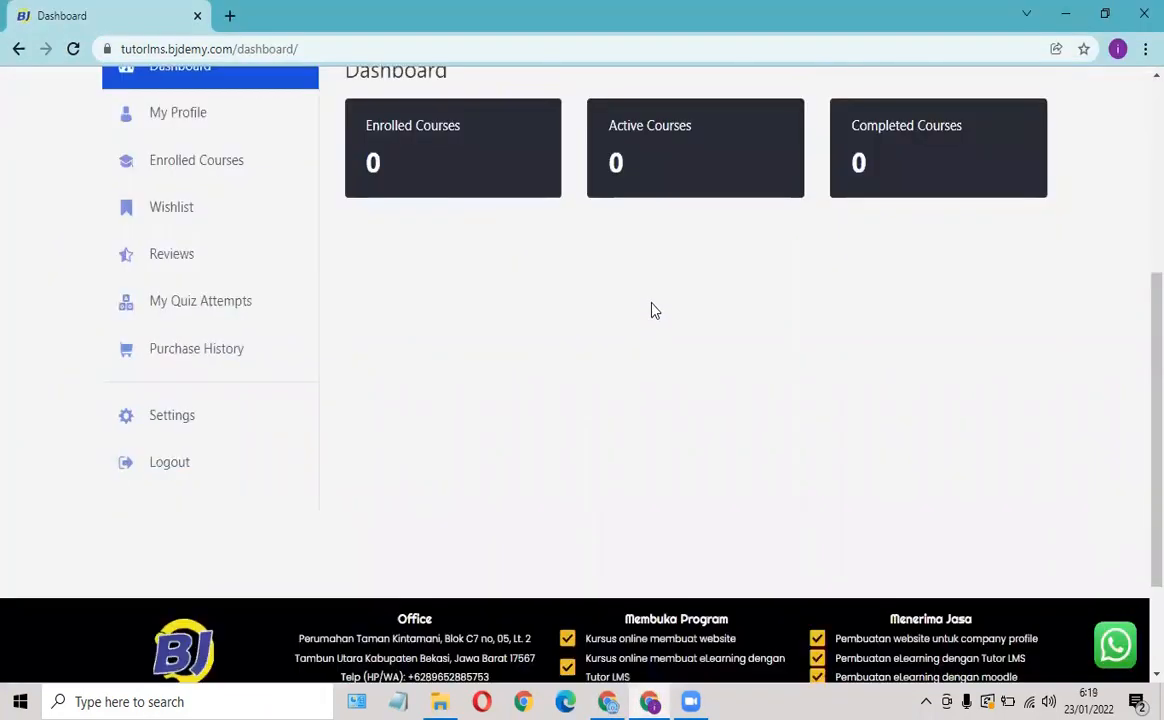
scroll(652, 301, "up", 1)
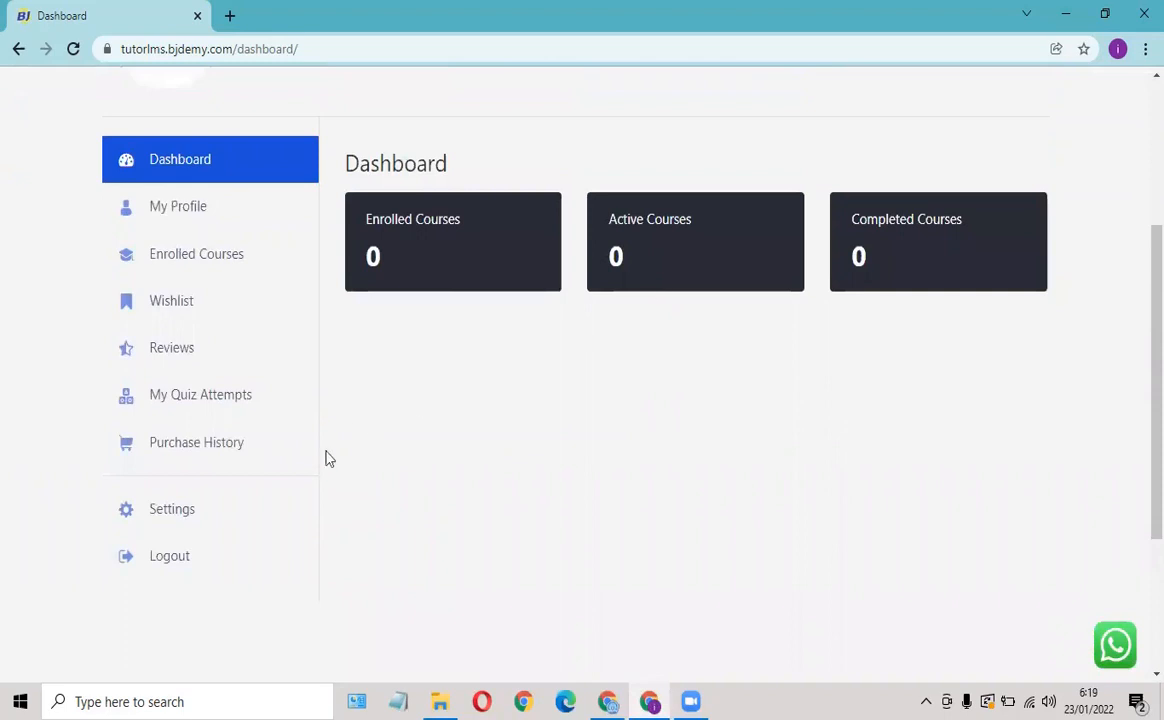
Open the dashboard's Settings page and scroll through its profile and name fields.
left_click(157, 514)
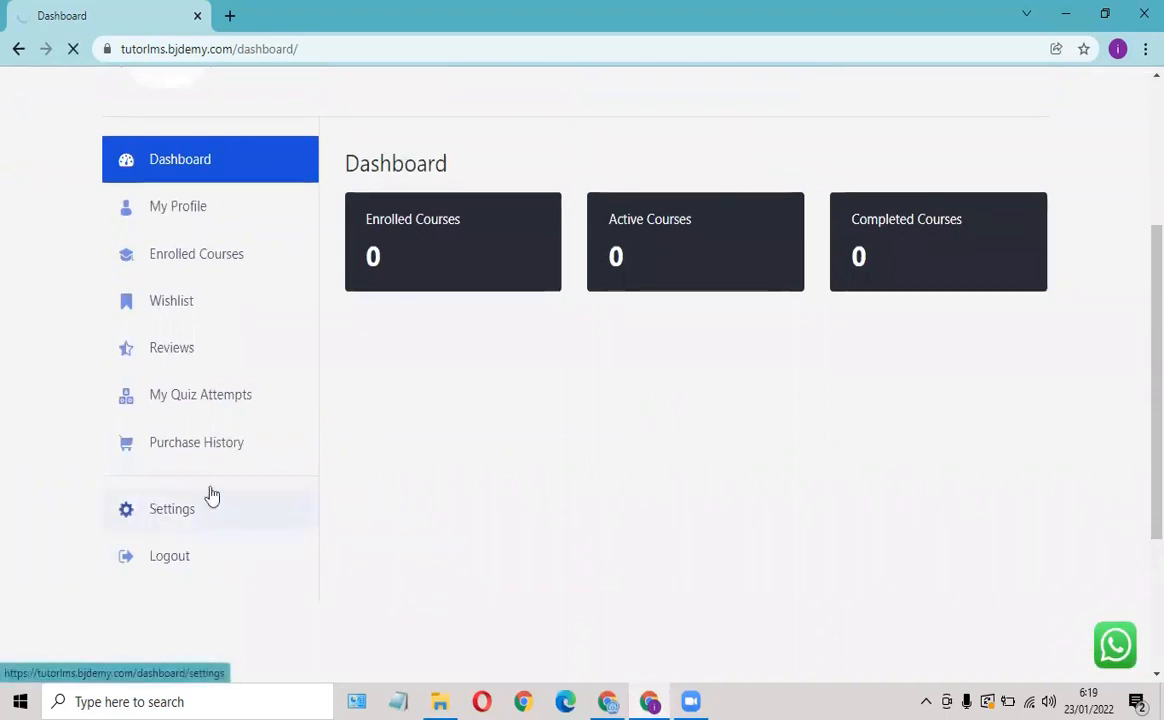
scroll(415, 383, "down", 2)
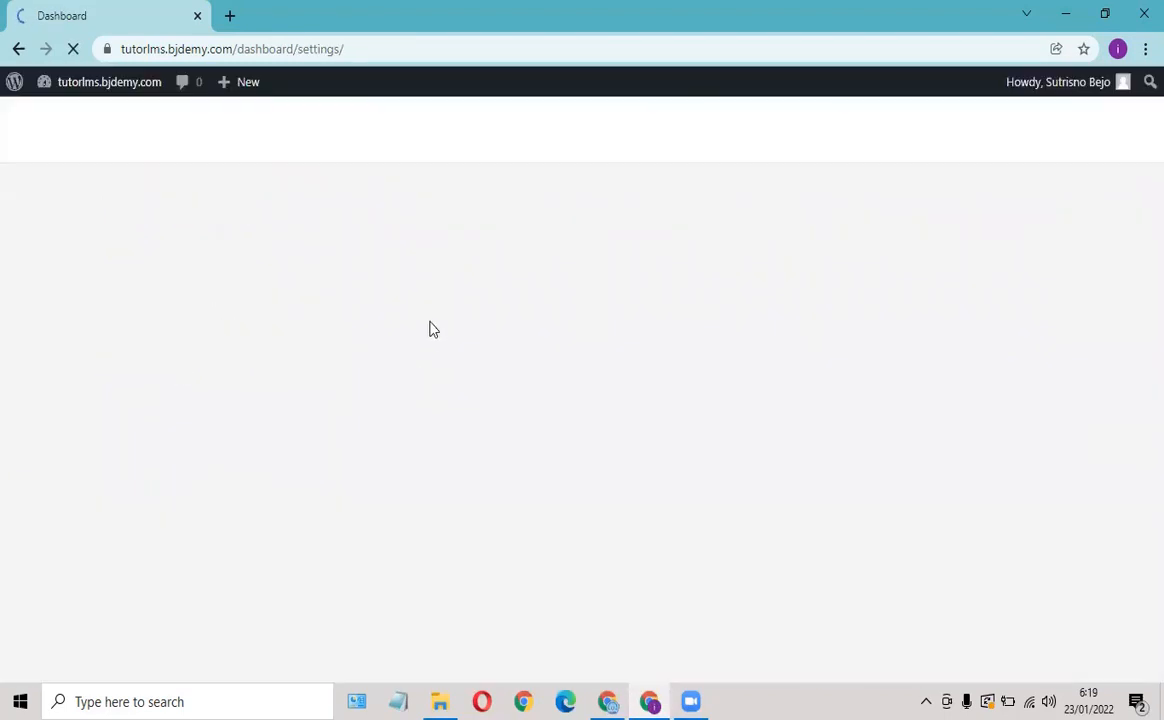
scroll(460, 310, "down", 6)
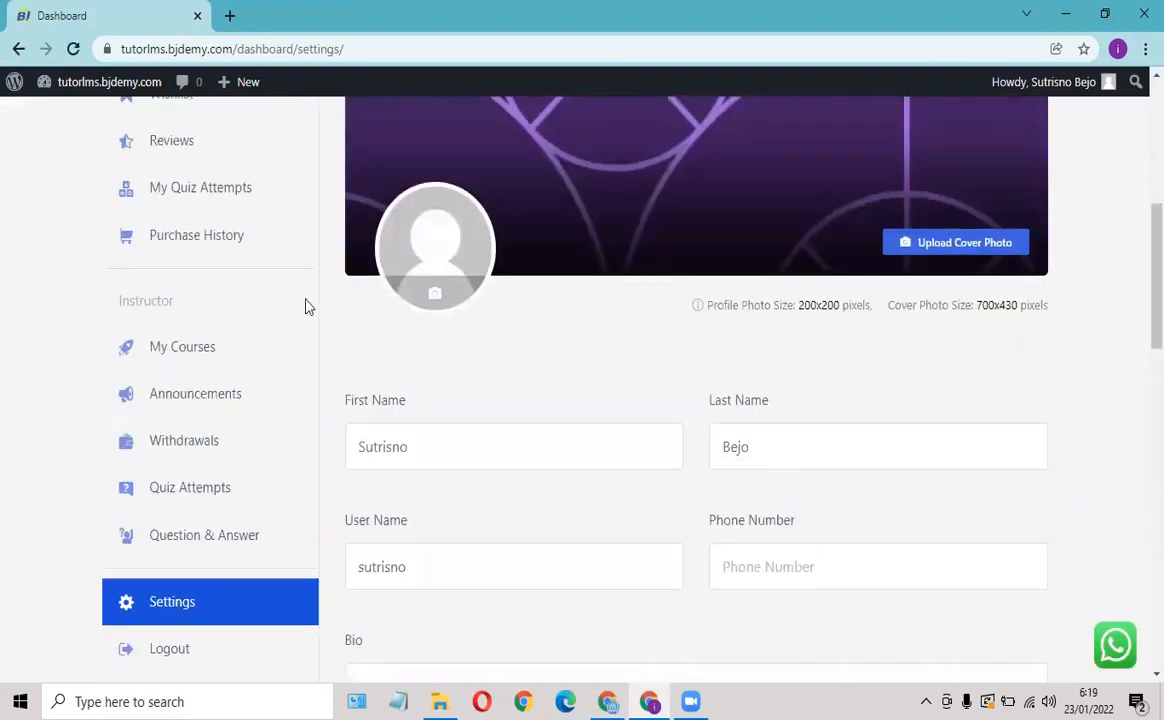
scroll(305, 297, "up", 1)
scroll(307, 293, "up", 2)
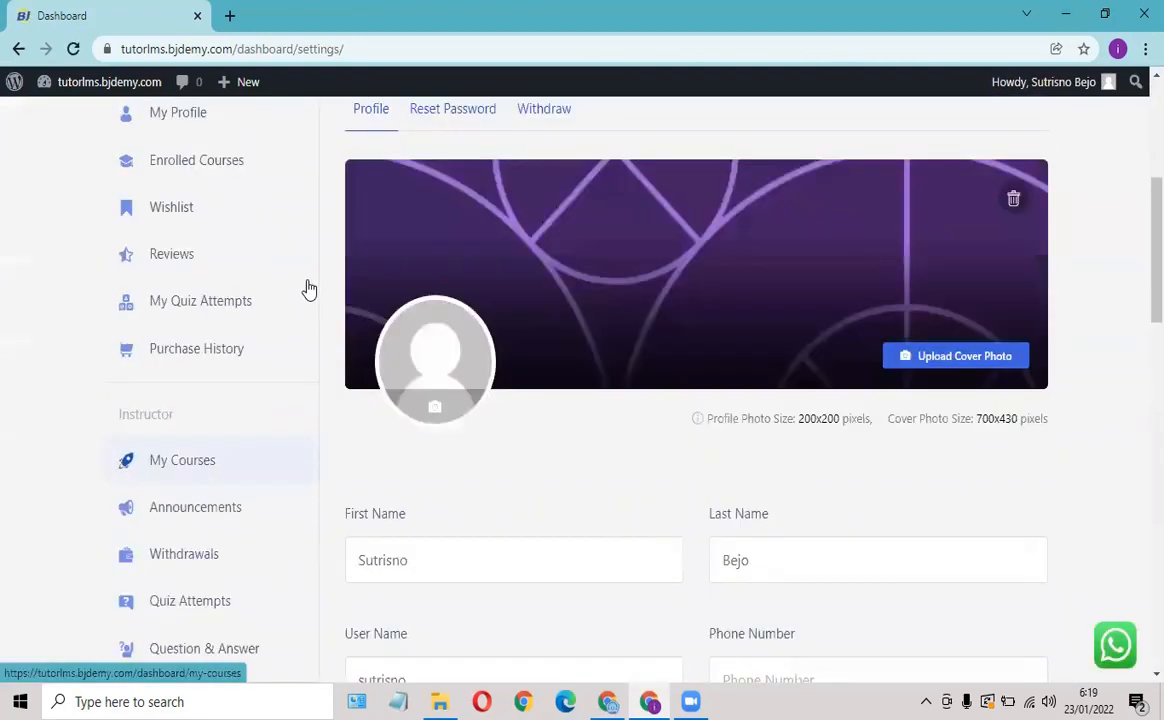
scroll(360, 275, "up", 4)
scroll(360, 312, "down", 2)
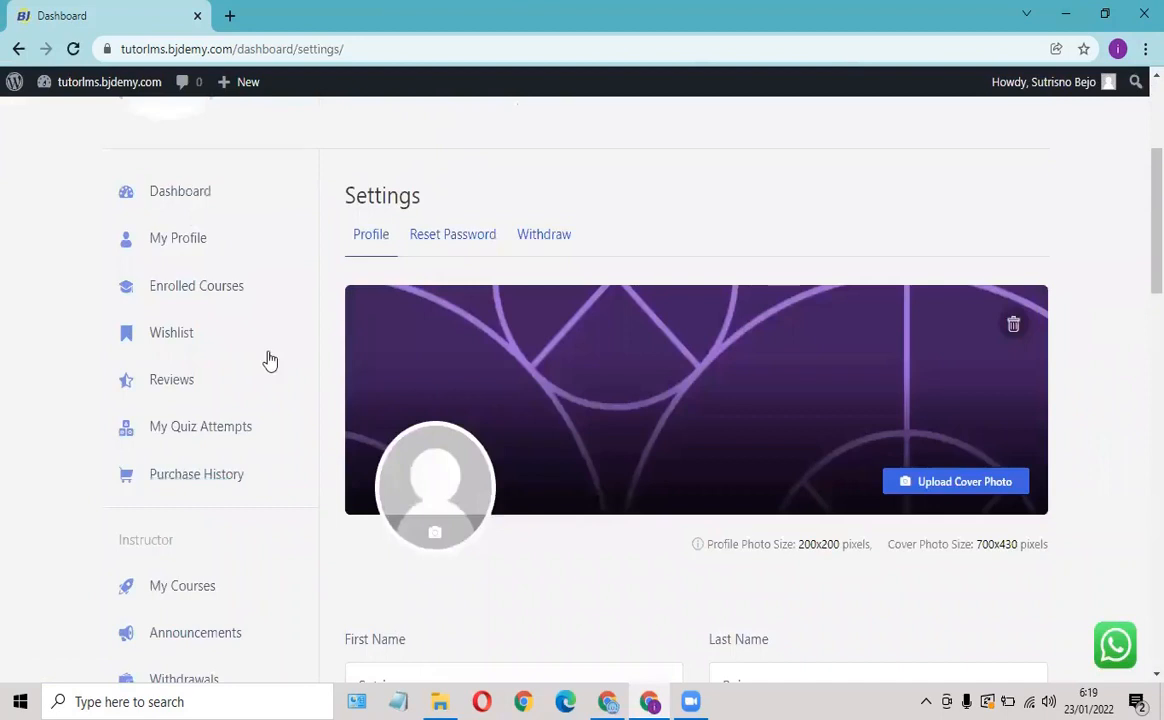
scroll(125, 212, "down", 5)
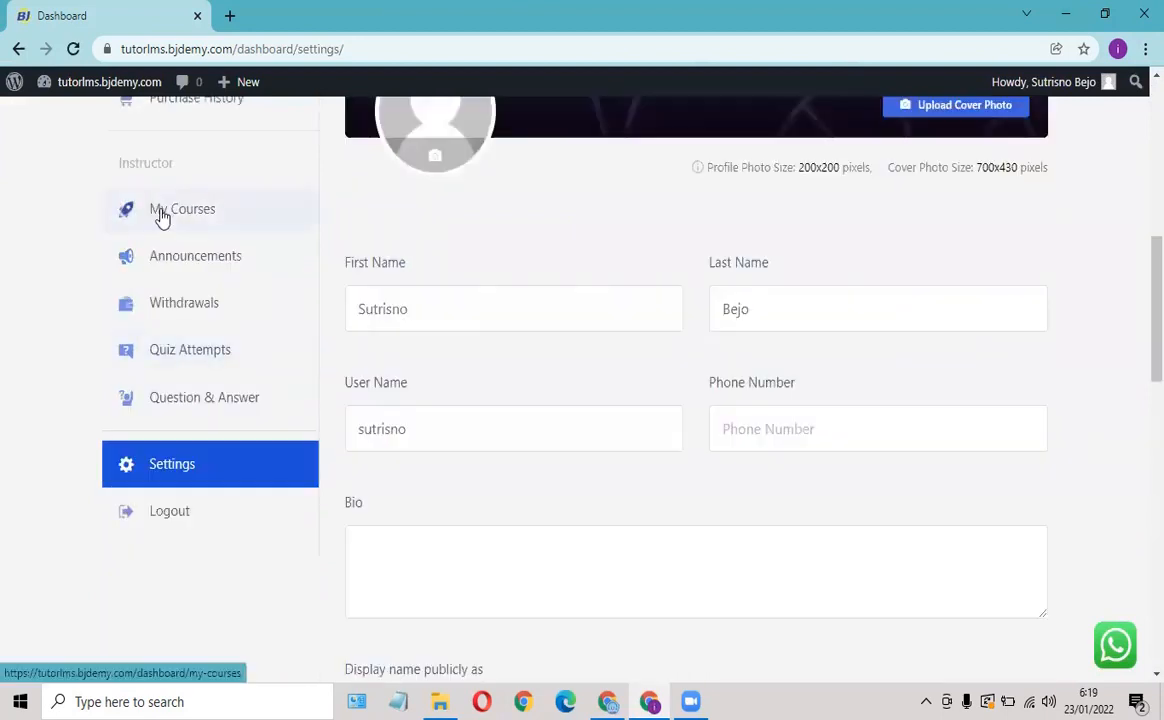
scroll(617, 226, "up", 7)
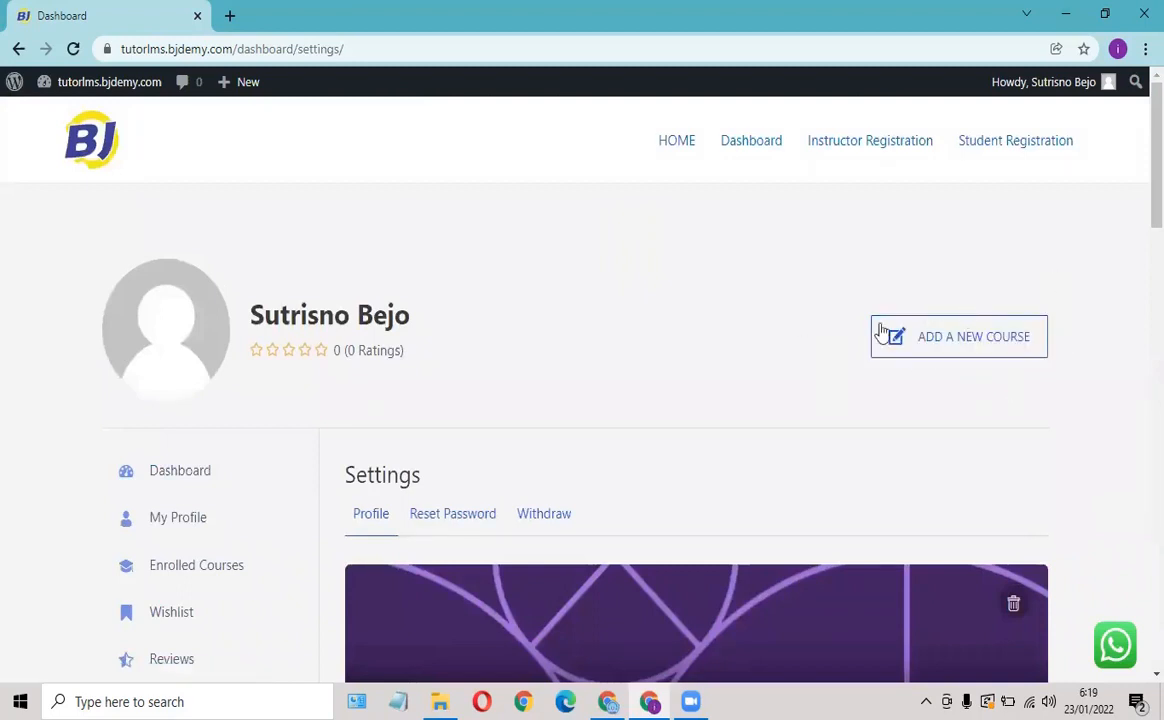
scroll(330, 375, "down", 5)
scroll(310, 378, "down", 3)
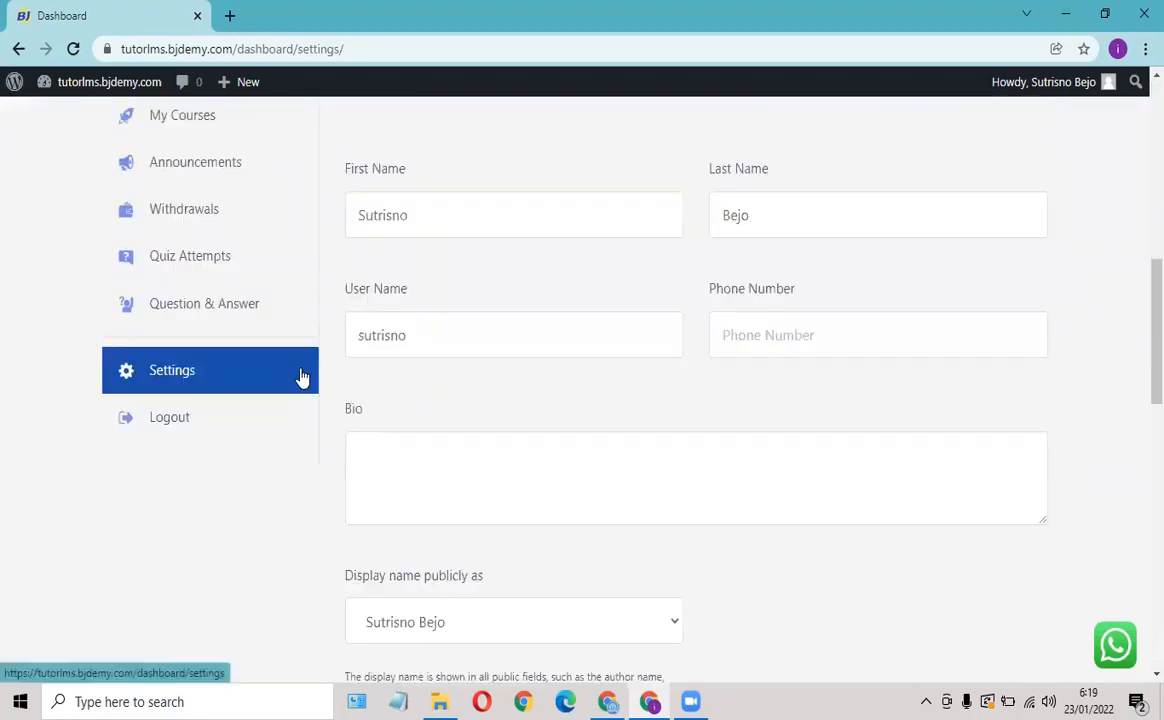
scroll(330, 350, "up", 4)
scroll(400, 313, "up", 4)
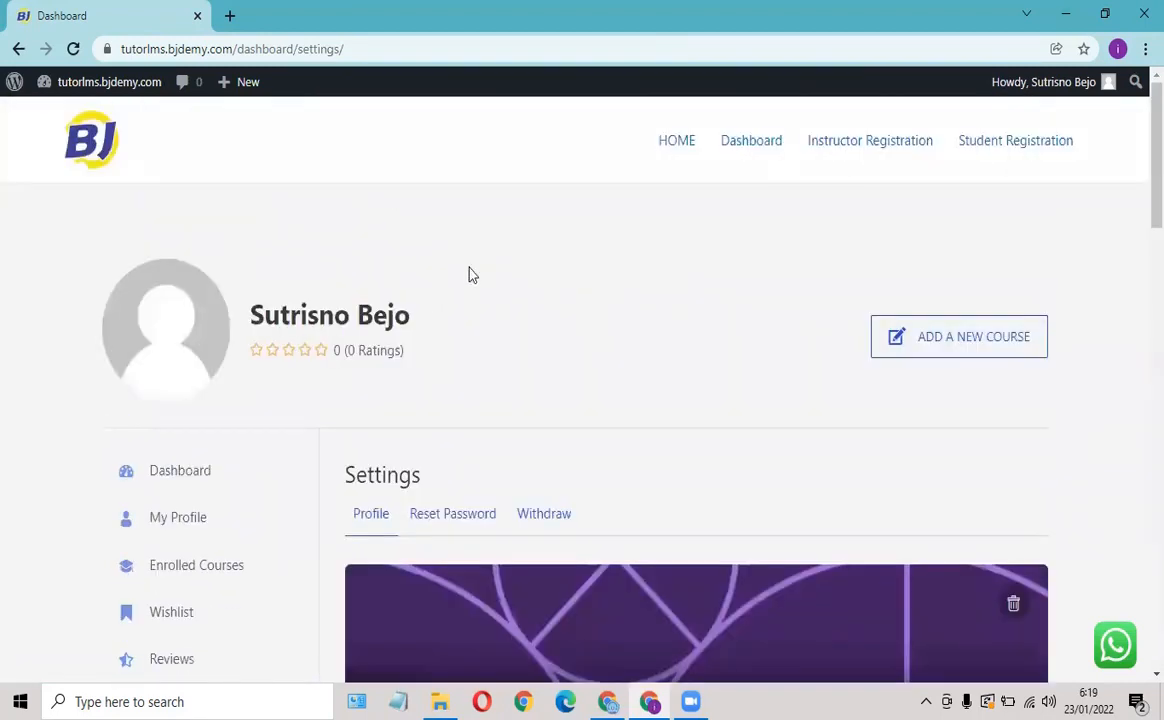
Go to HOME, then open the site's Dashboard from the admin's Chrome window.
left_click(686, 146)
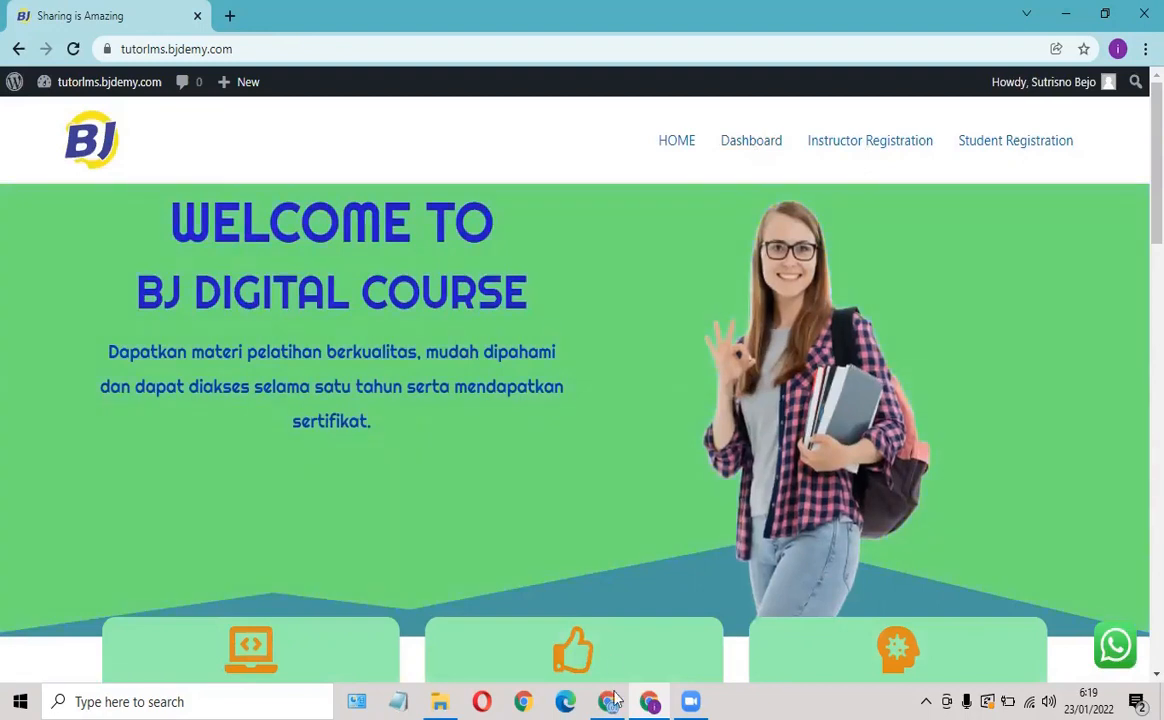
key("alt+Tab")
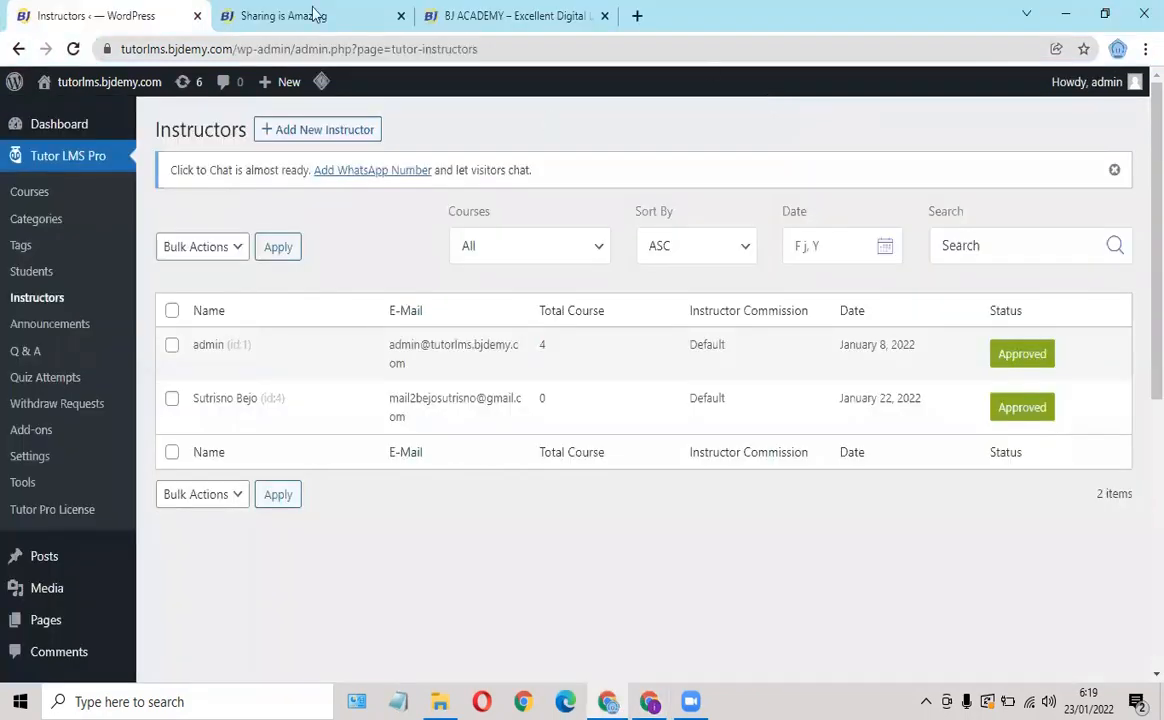
key("ctrl+Tab")
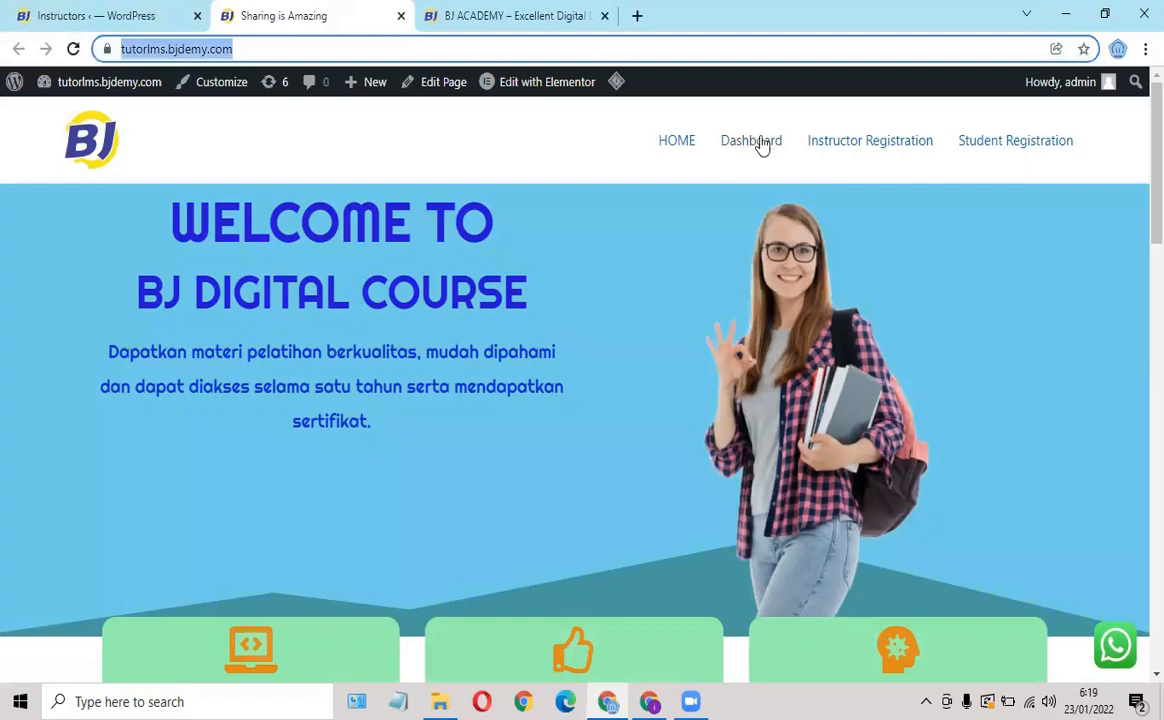
left_click(762, 144)
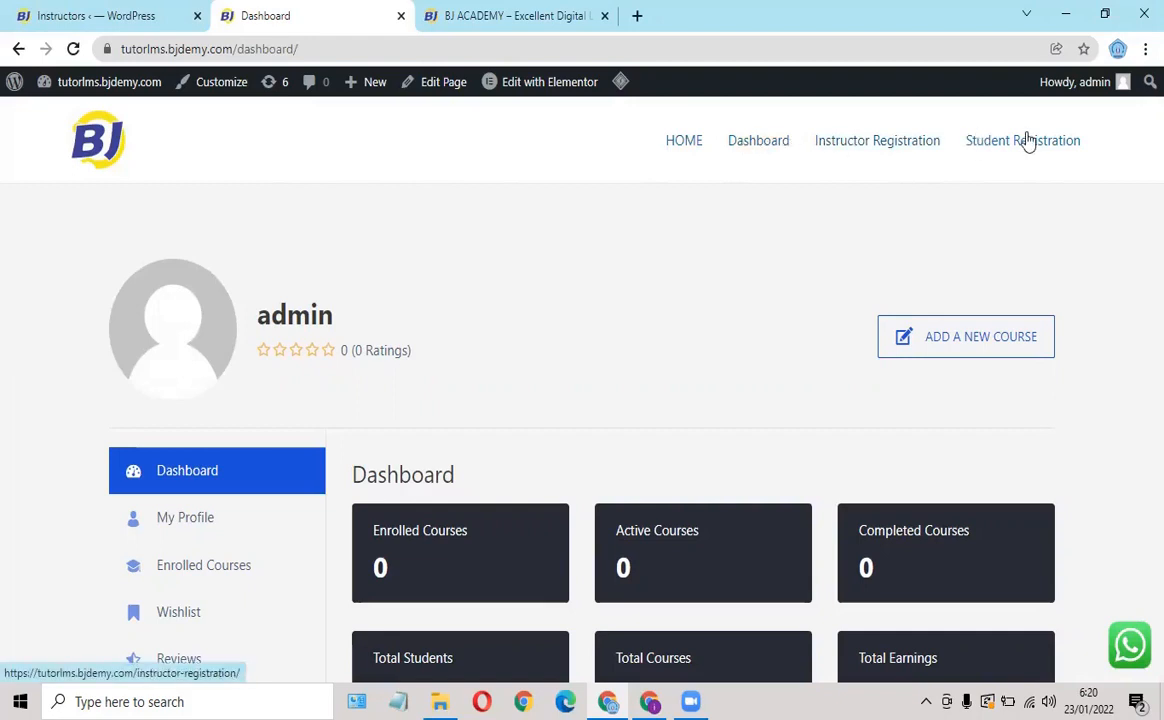
Copy the Dashboard URL into Notepad as a 'LOGIN:' line, then return to the browser.
left_click(765, 149)
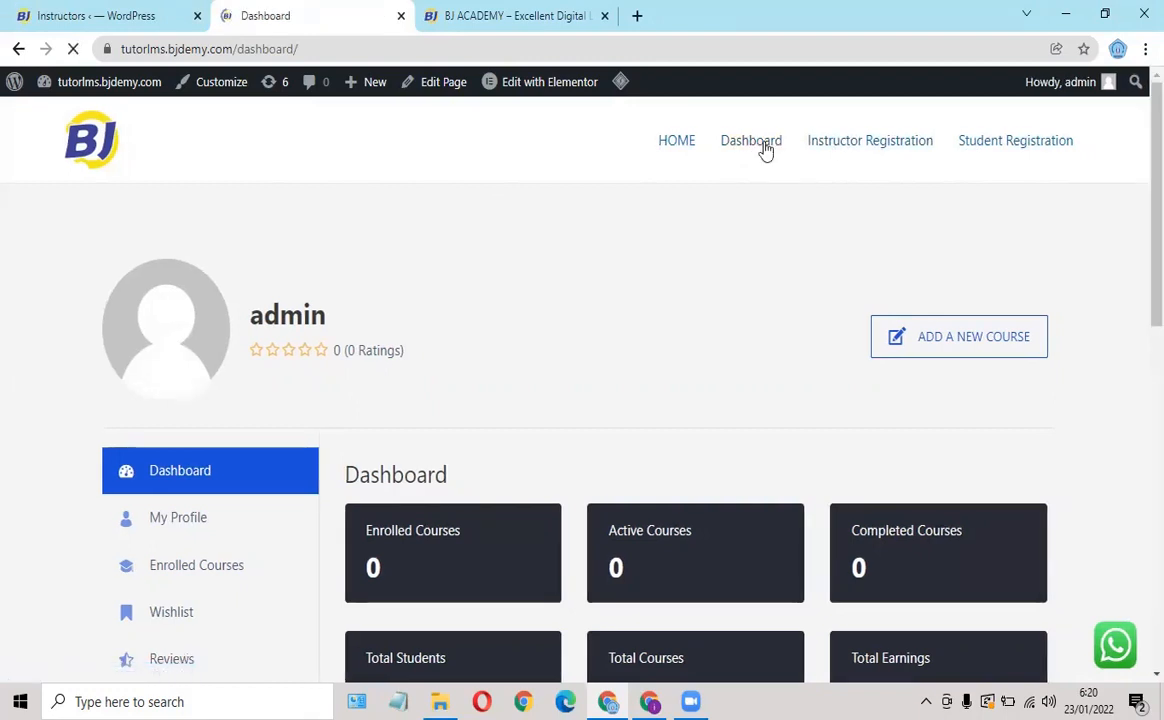
left_click(305, 49)
key("ctrl+c")
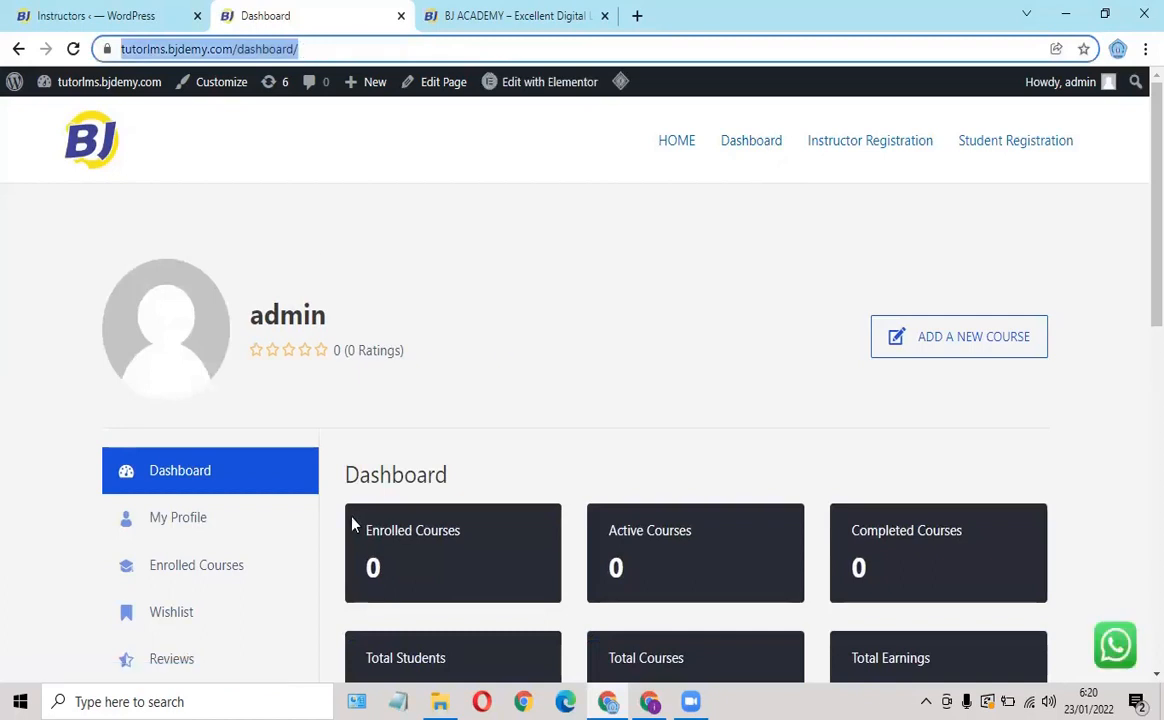
left_click(399, 700)
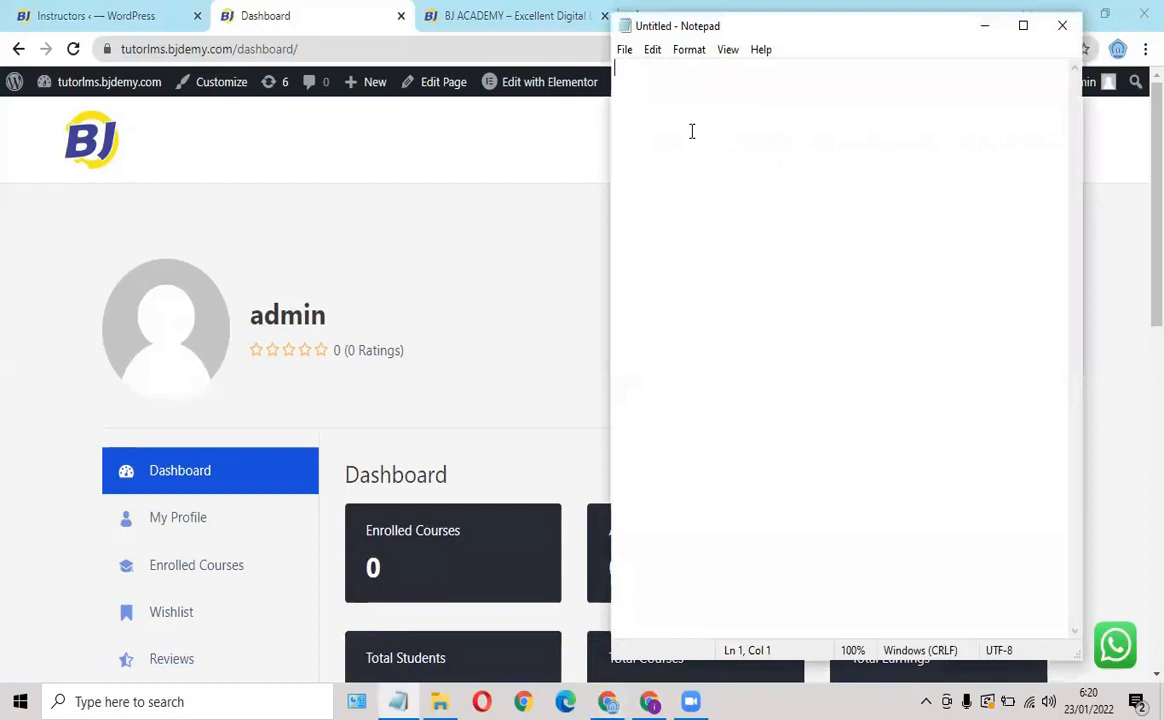
type("LOGIN")
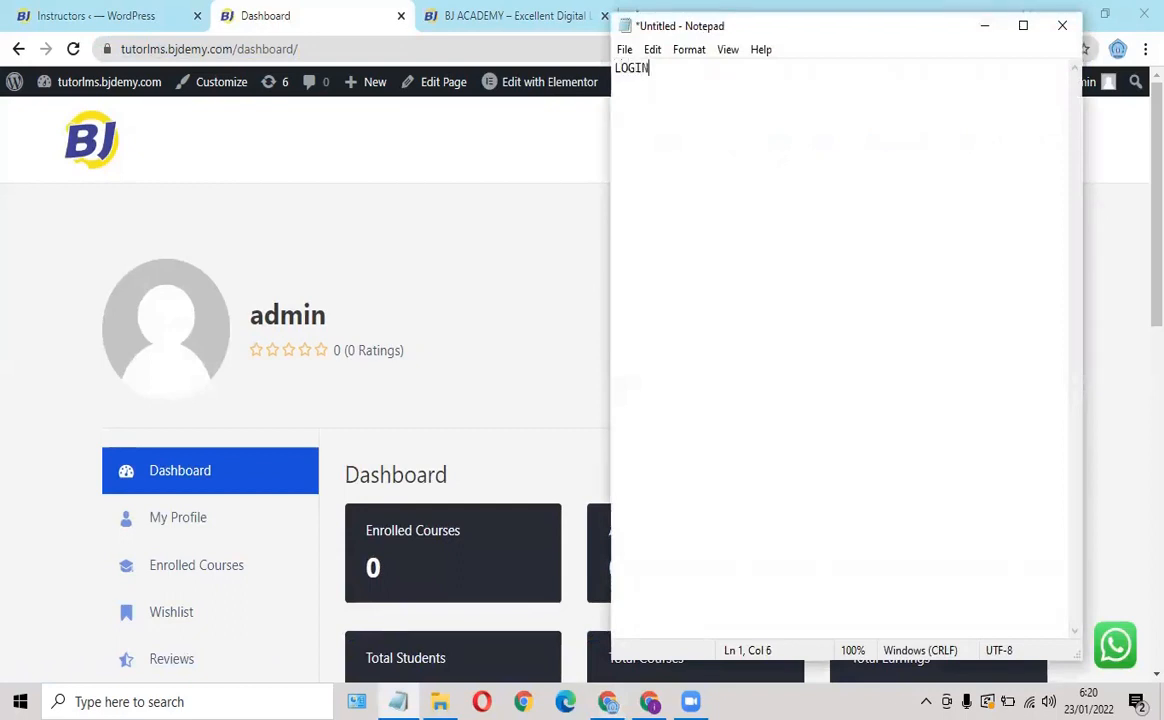
type(":")
key("ctrl+v")
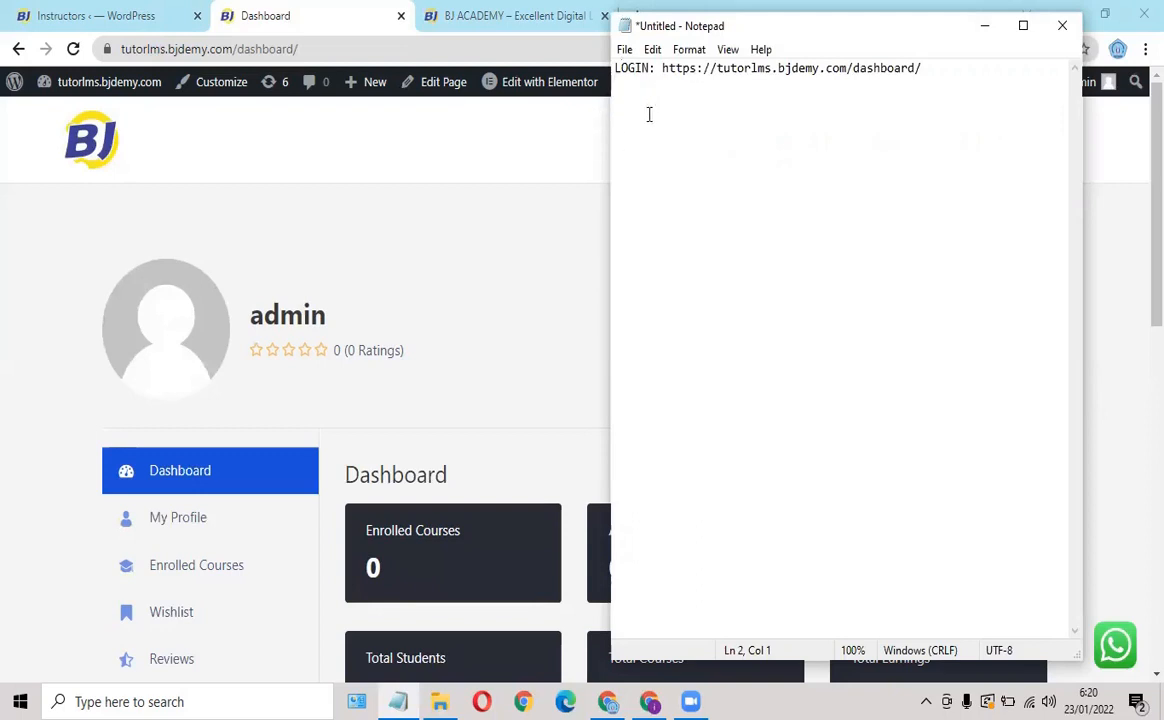
left_click(548, 134)
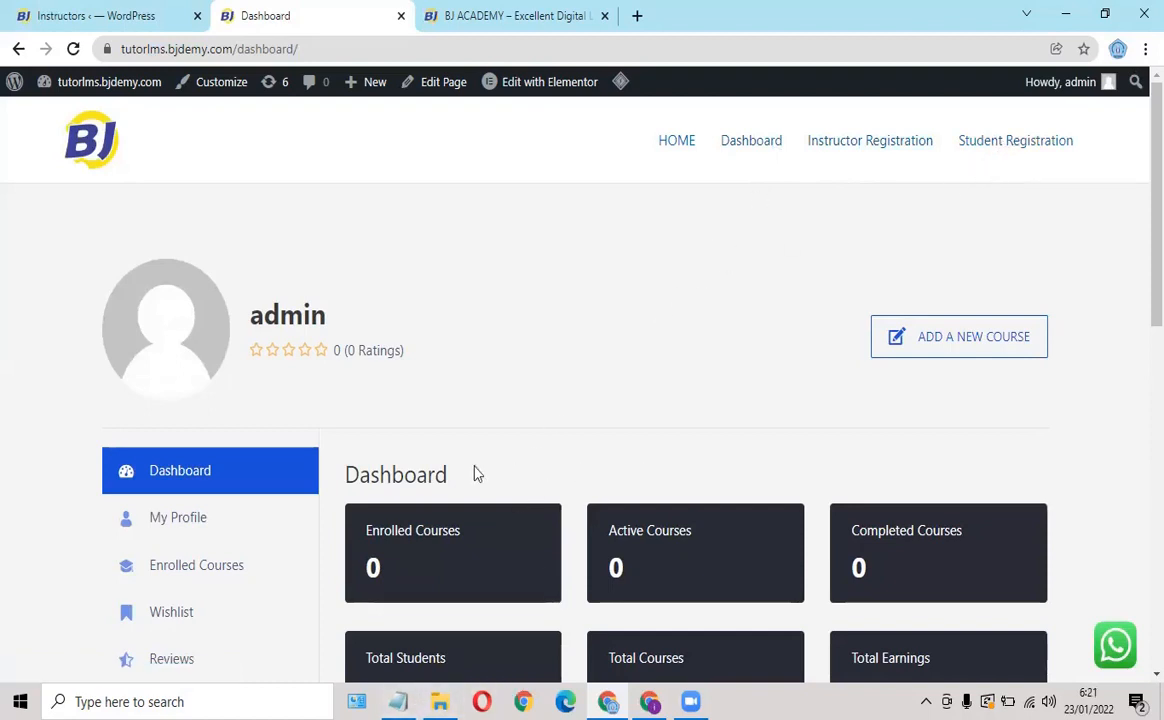
scroll(310, 425, "down", 1)
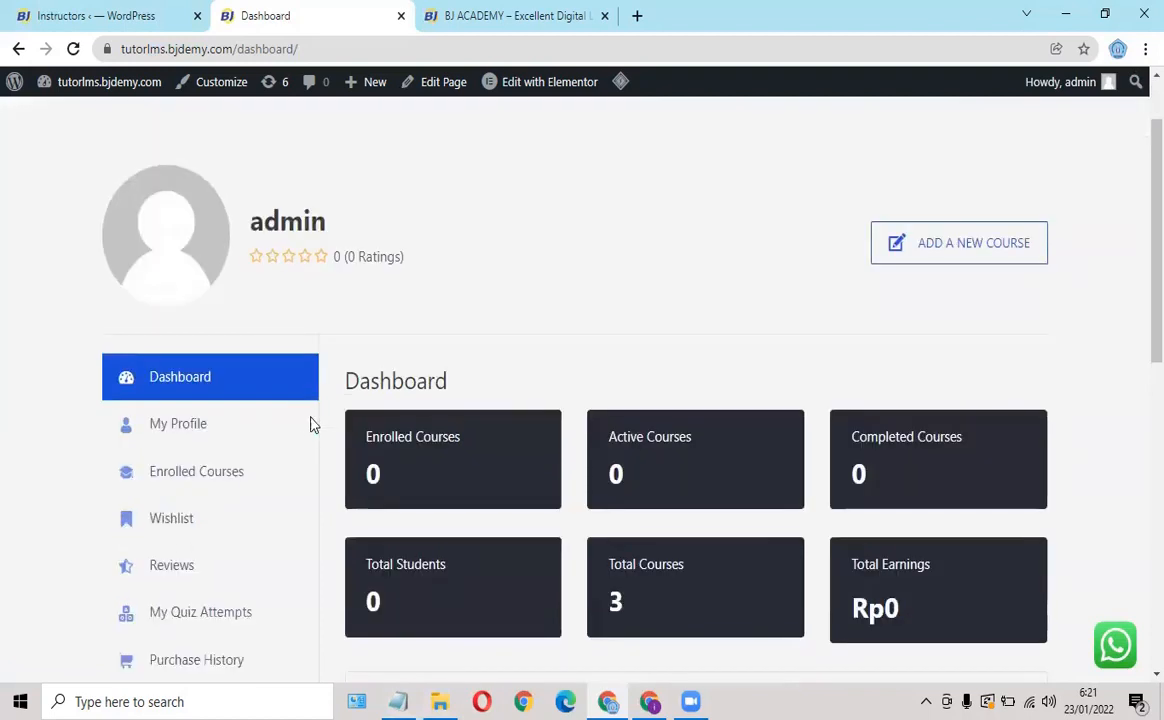
Add the My Profile page URL to Notepad under 'MY PROFILE'.
left_click(183, 430)
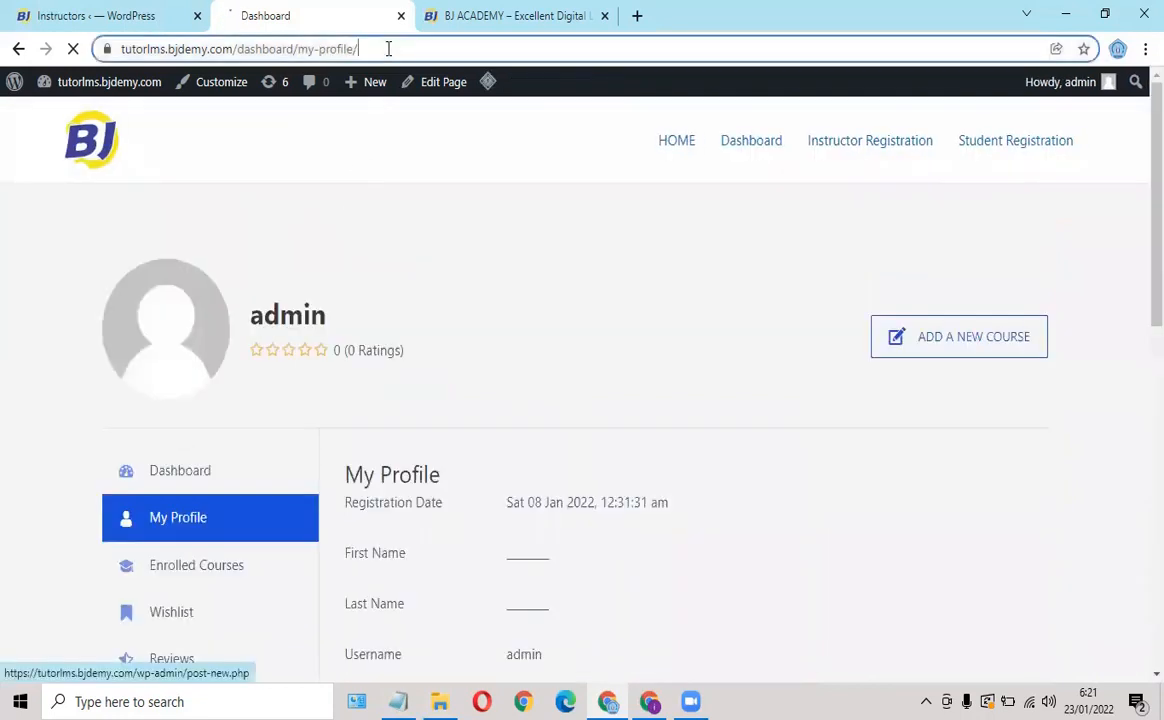
left_click(388, 49)
key("ctrl+c")
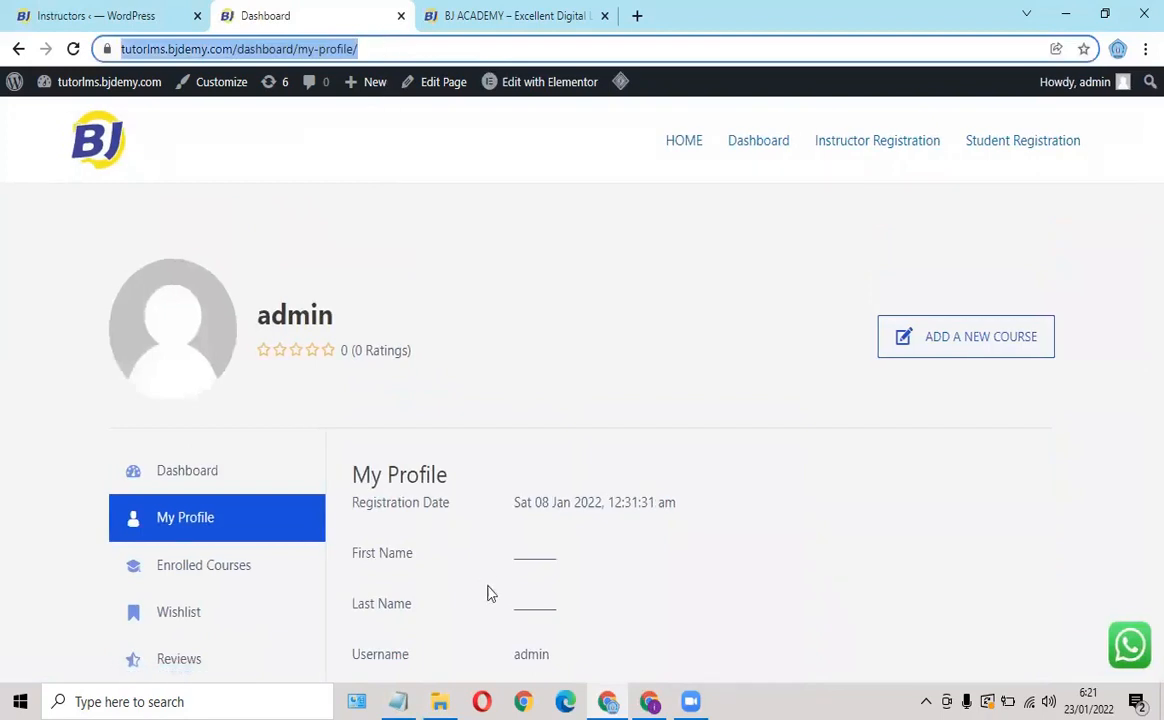
left_click(398, 701)
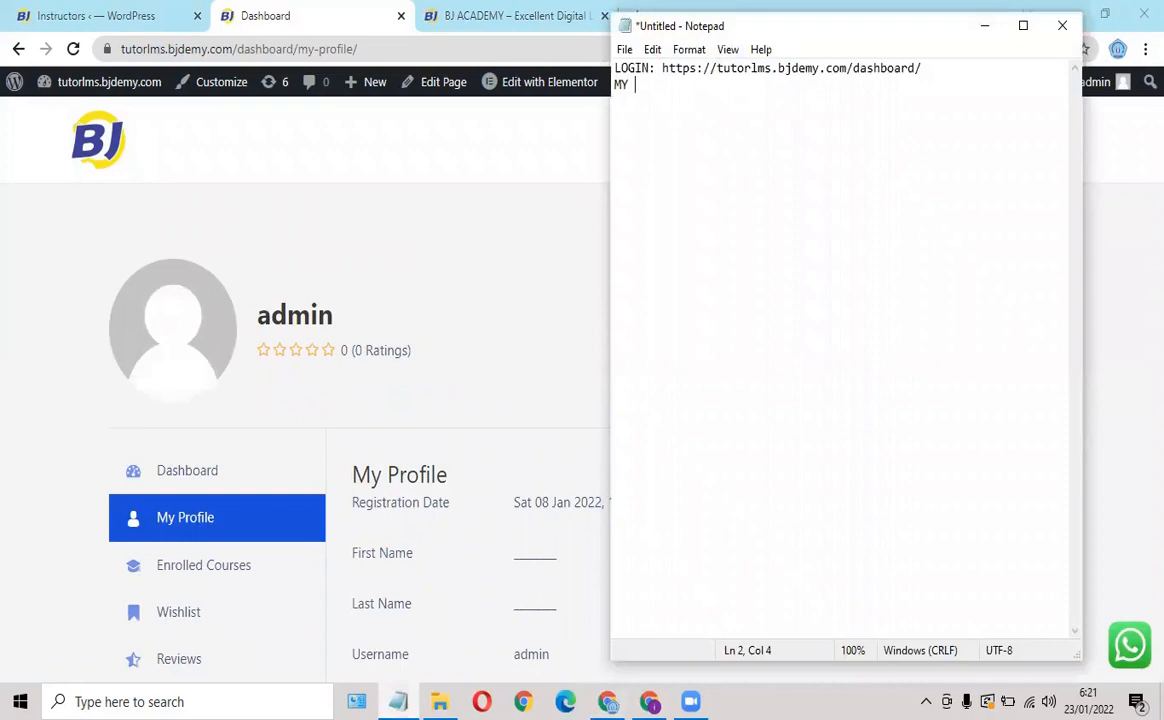
type("MY PROFILE")
key("ctrl+v")
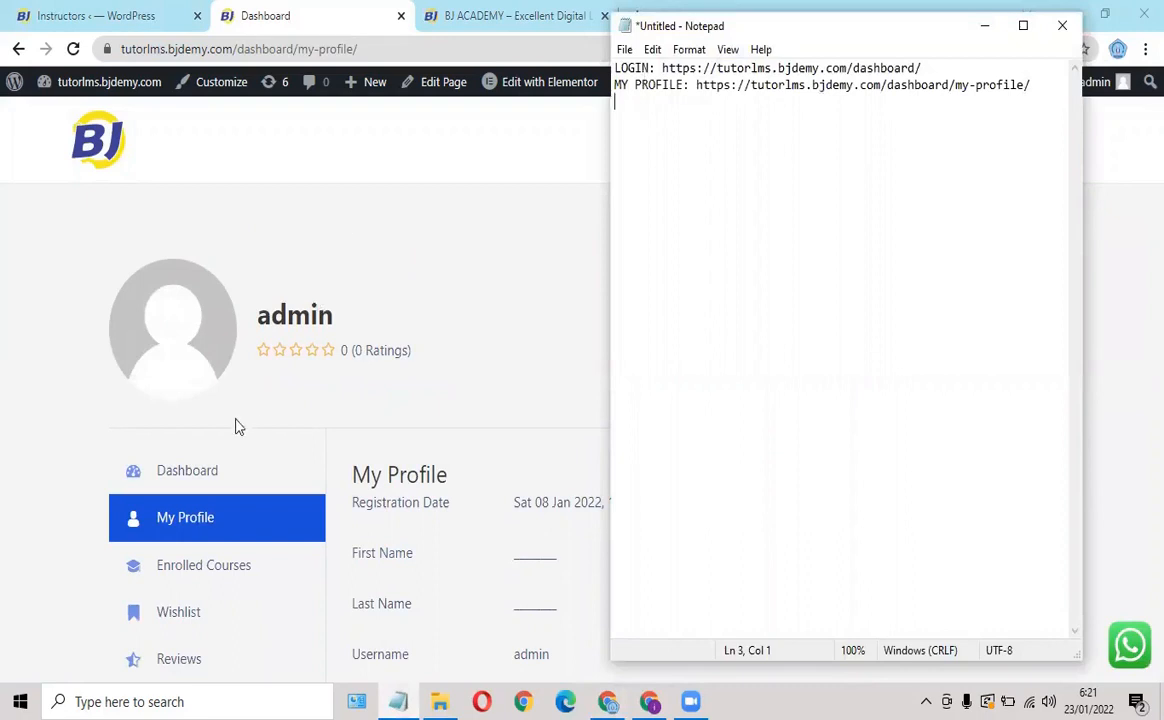
scroll(234, 425, "down", 2)
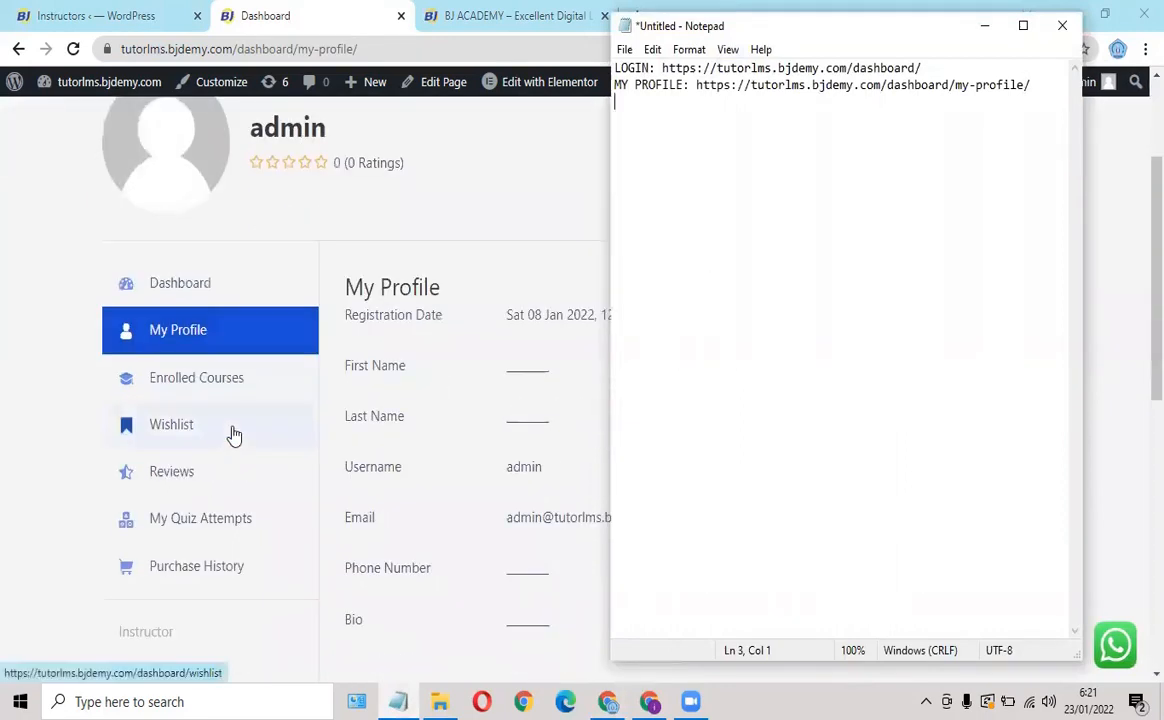
scroll(215, 478, "down", 1)
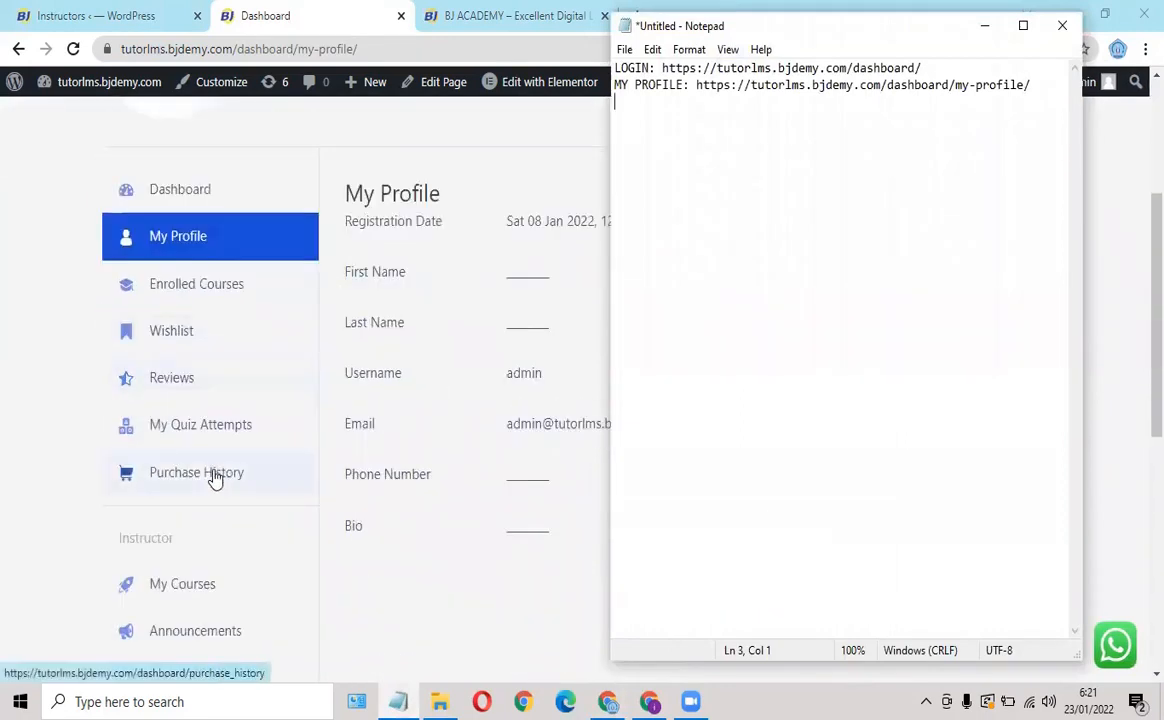
Open the Purchase History page, which shows no purchase history available.
left_click(214, 478)
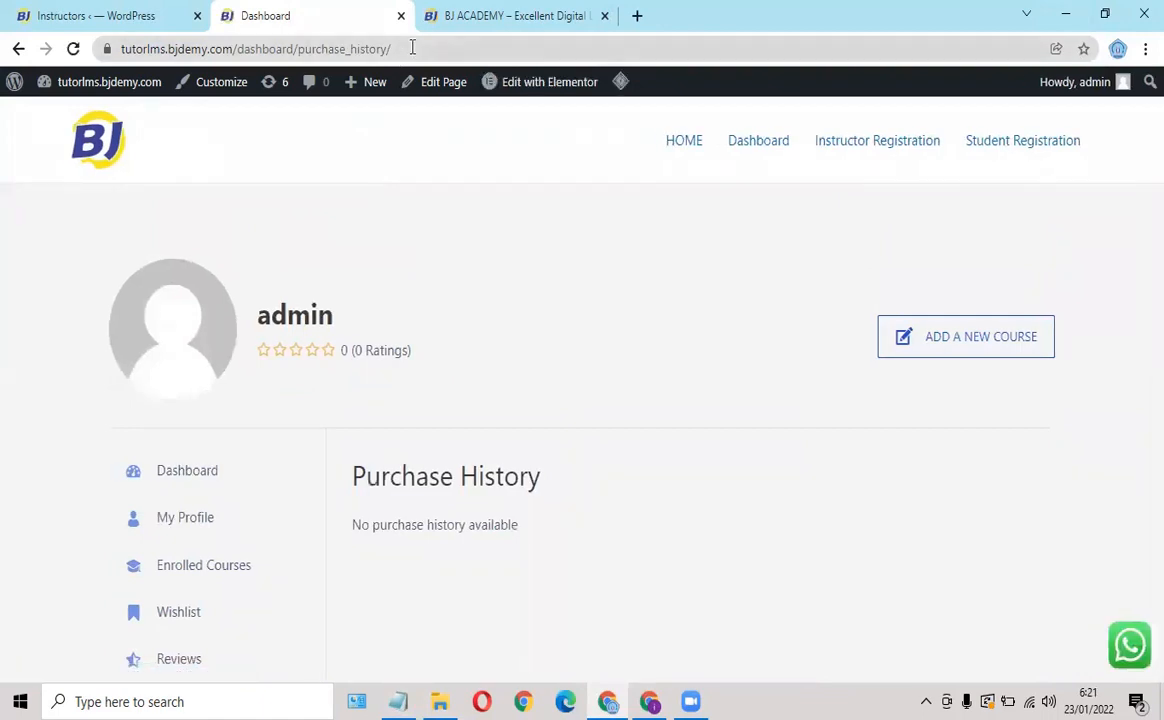
scroll(452, 226, "down", 3)
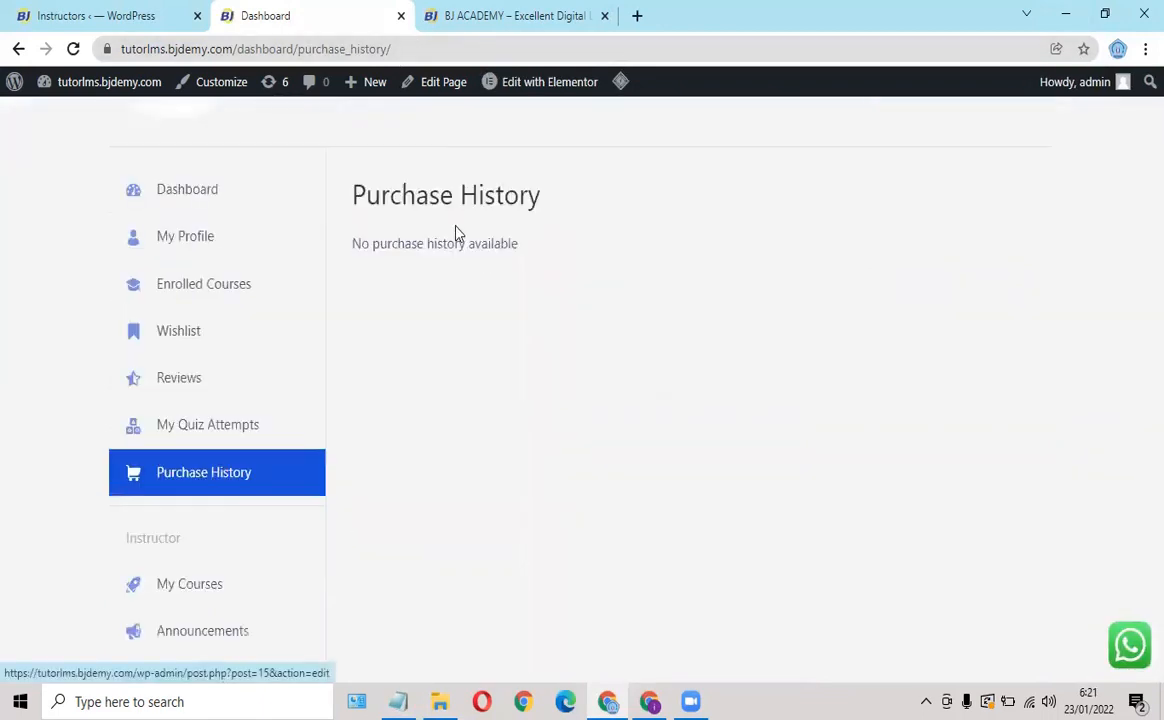
scroll(452, 259, "up", 2)
scroll(452, 259, "down", 4)
scroll(450, 260, "up", 5)
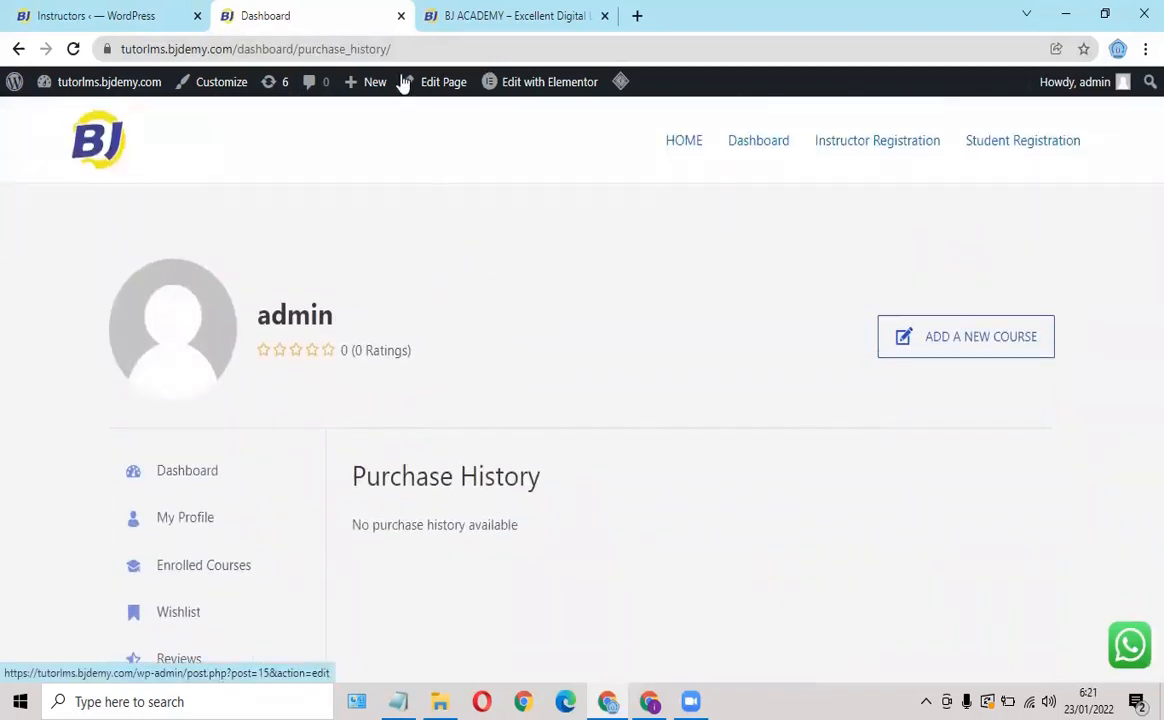
Paste the Purchase History URL into Notepad on a third line labelled 'MY COURSE:'.
left_click(398, 49)
key("ctrl+c")
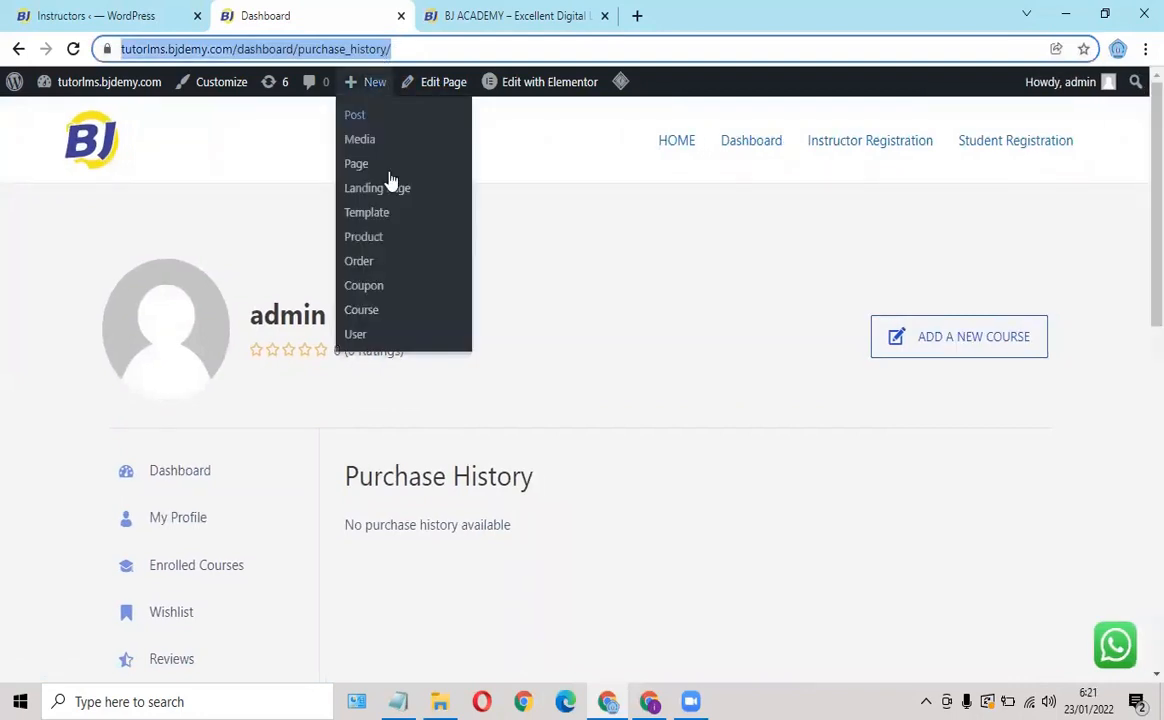
left_click(398, 701)
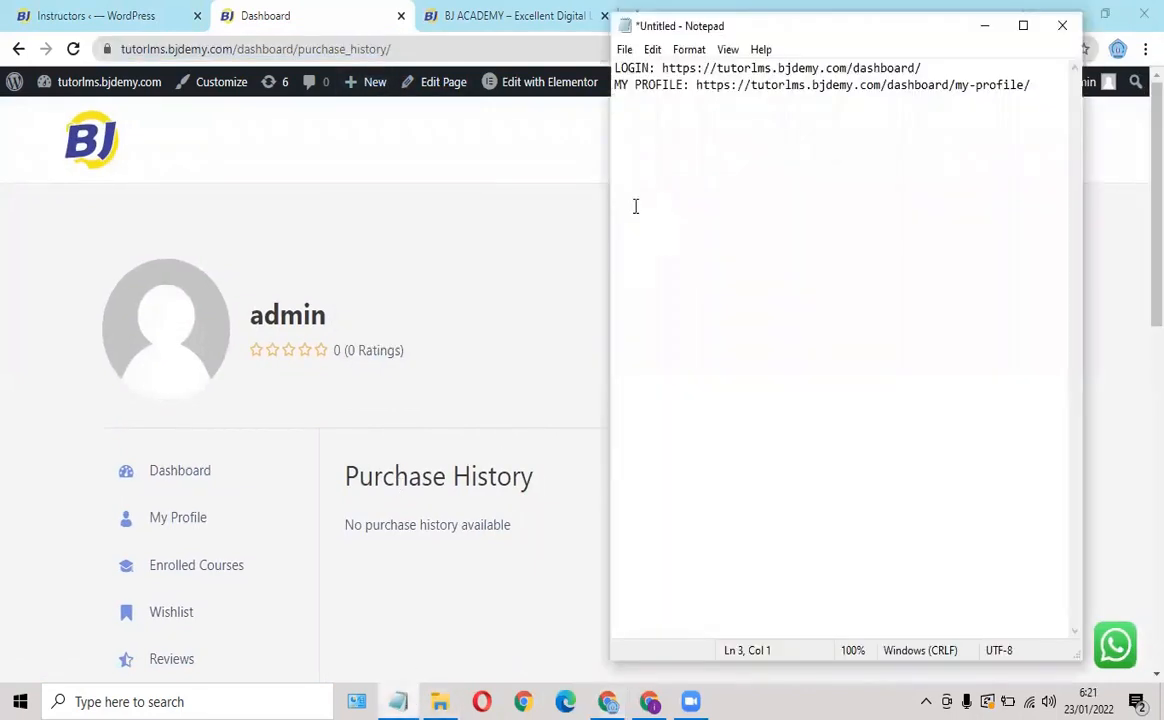
type("MY COURSE:")
key("ctrl+v")
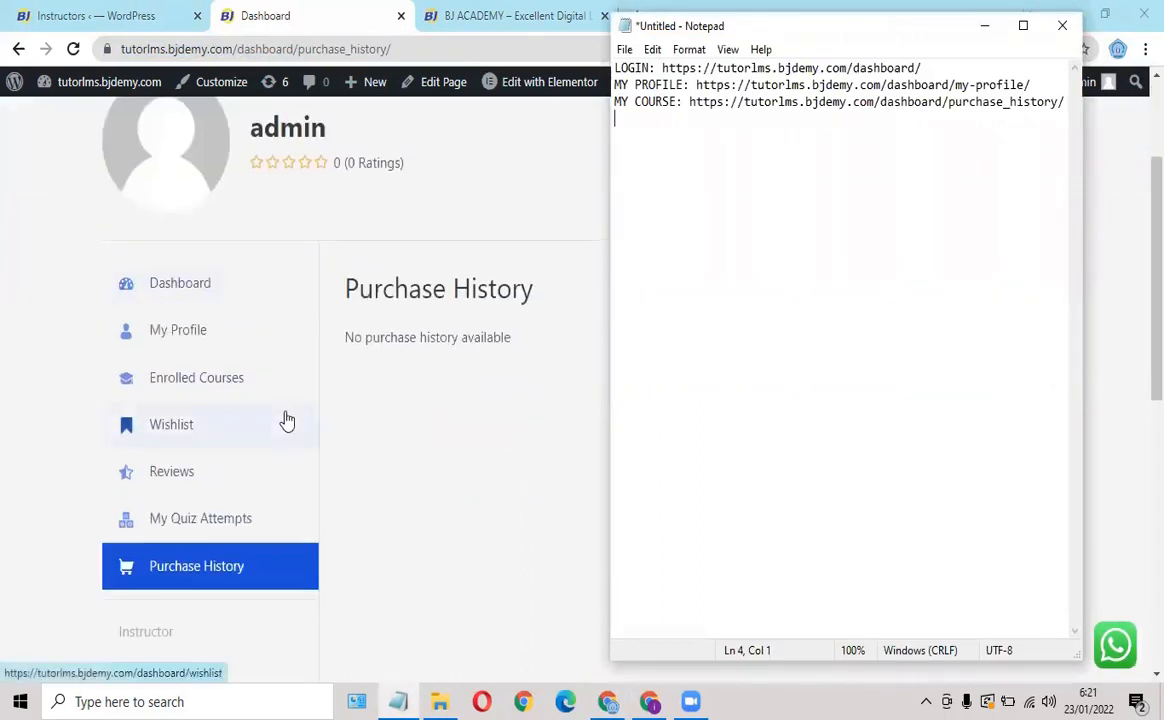
scroll(283, 415, "down", 1)
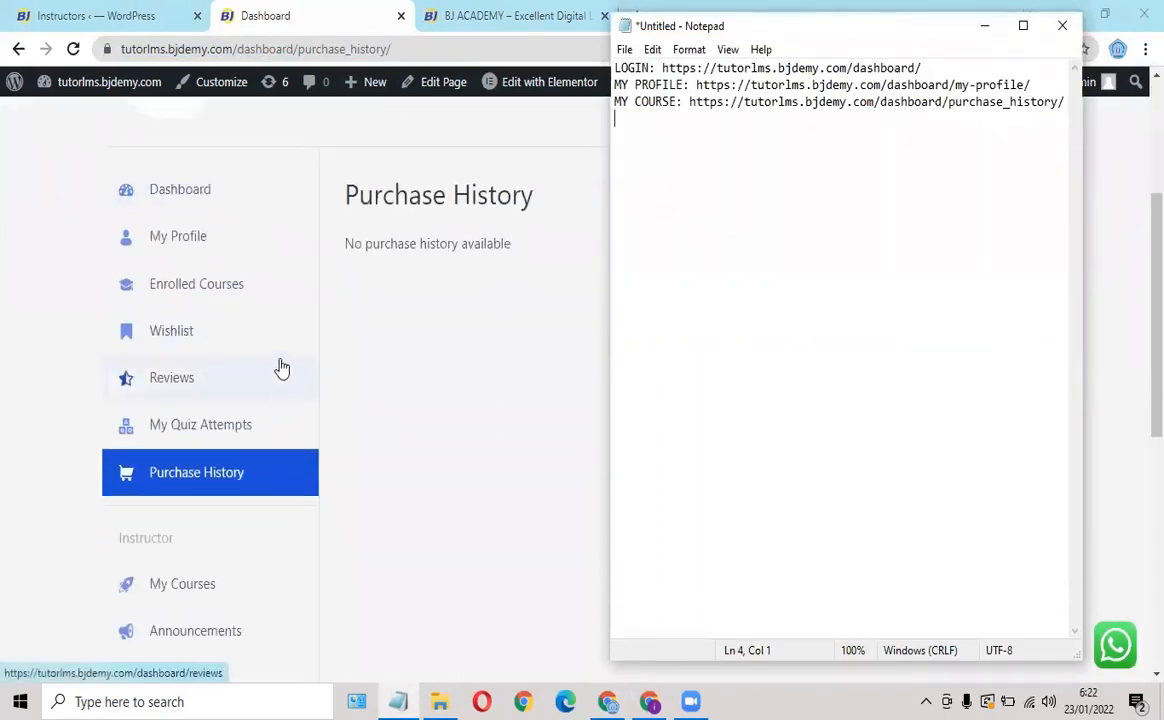
scroll(280, 368, "down", 1)
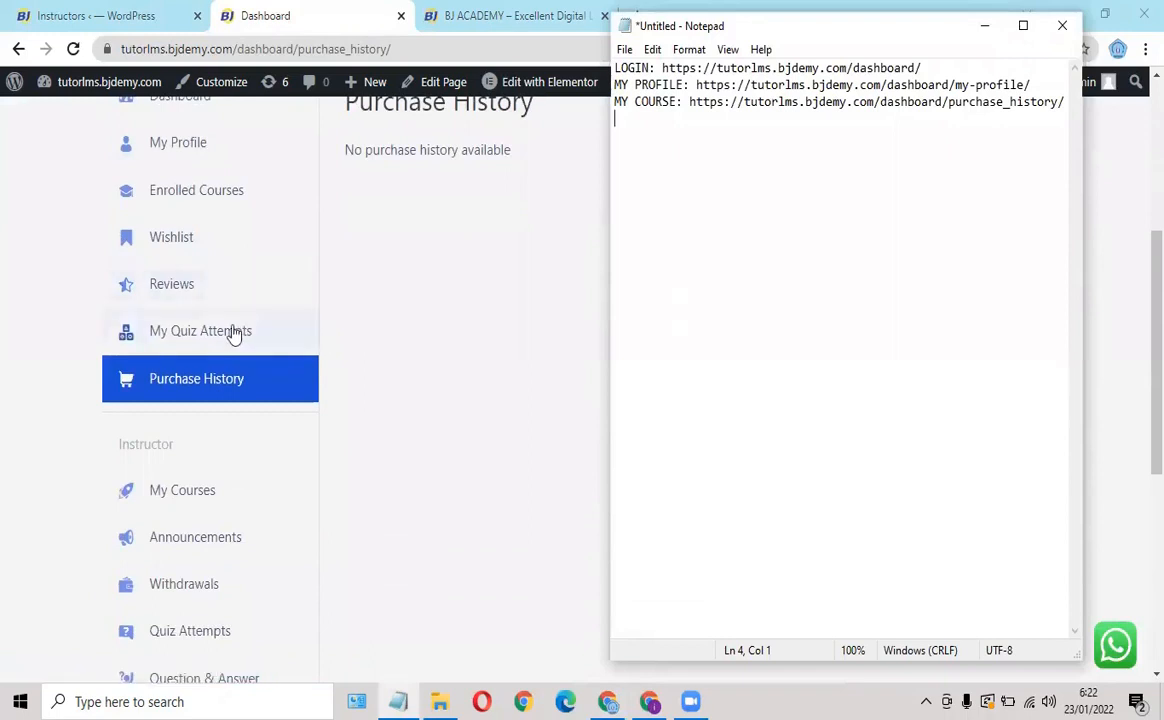
scroll(230, 335, "down", 2)
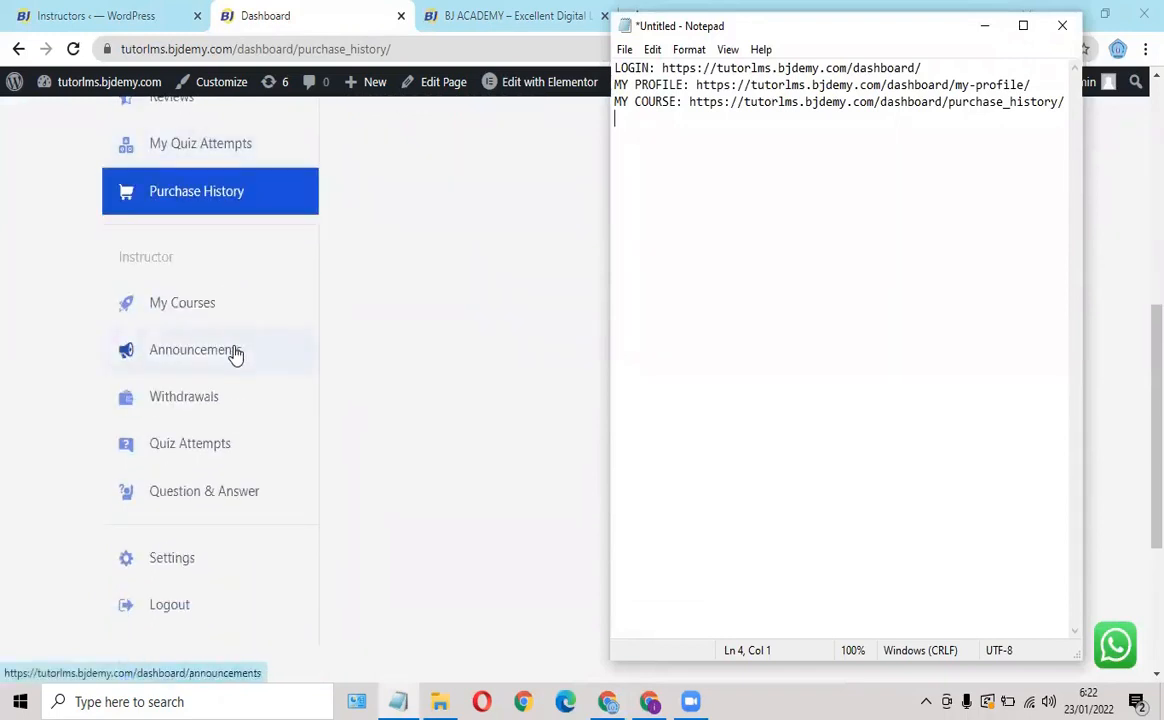
scroll(234, 355, "down", 3)
scroll(234, 353, "up", 6)
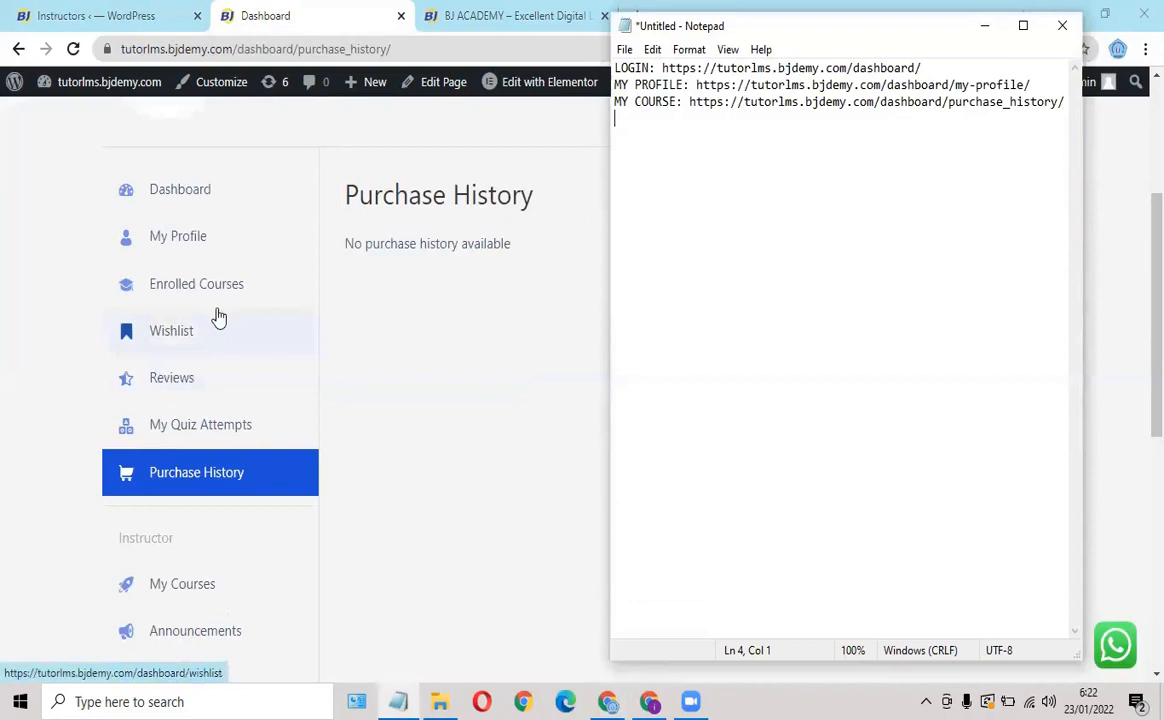
Log the student out via the Logout link in the site Dashboard's sidebar.
left_click(651, 701)
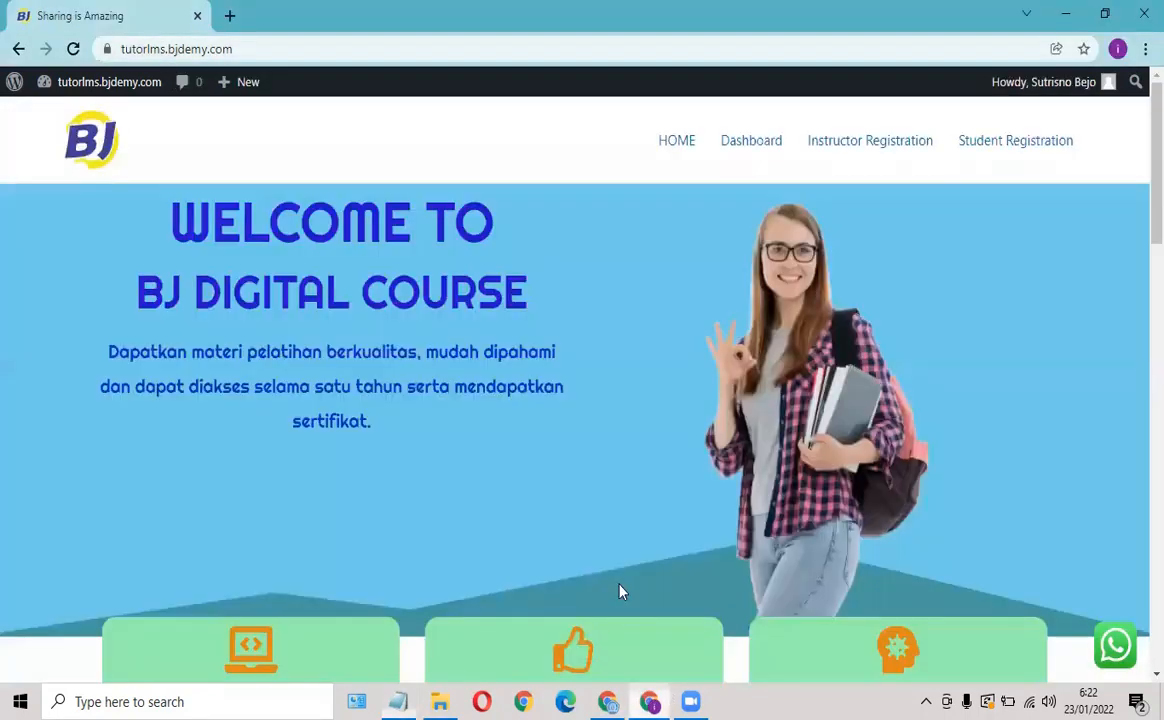
left_click(757, 145)
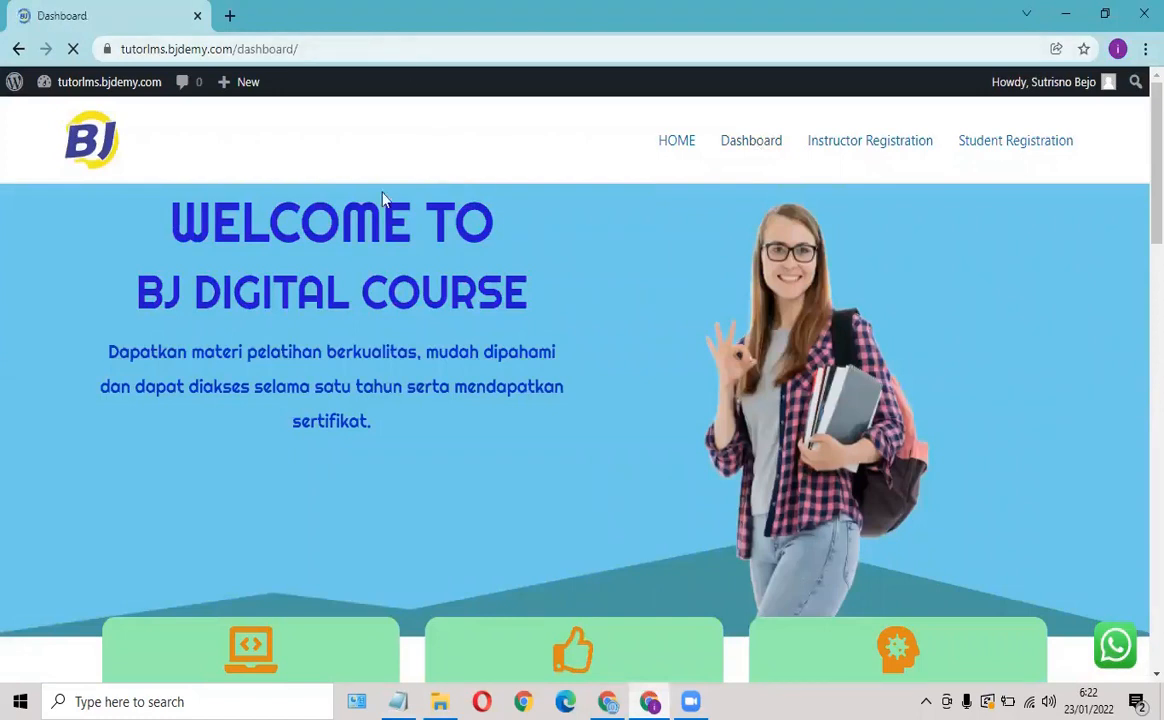
scroll(533, 260, "down", 3)
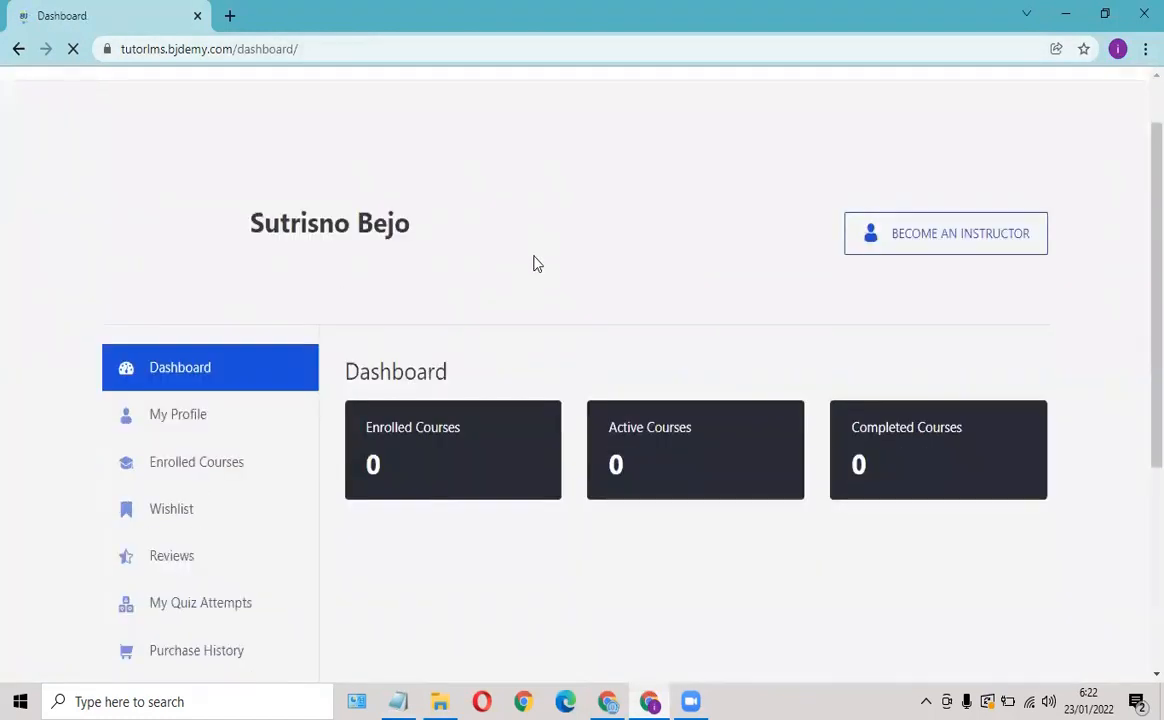
scroll(533, 262, "down", 3)
scroll(156, 455, "up", 2)
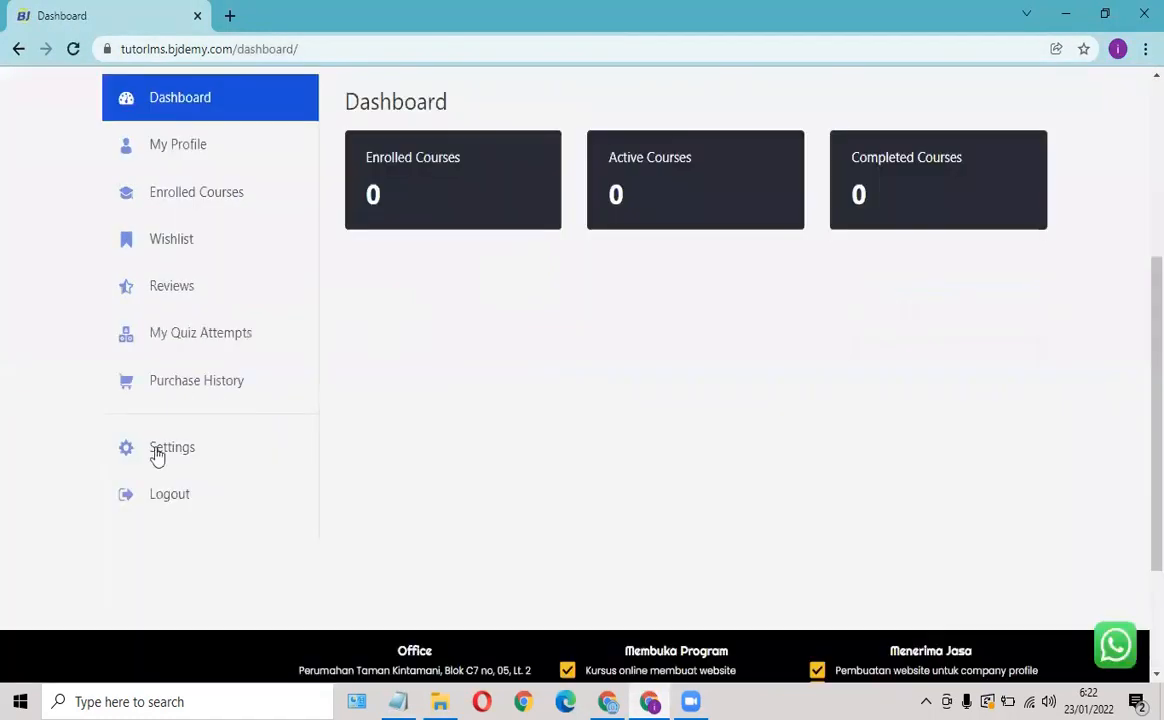
left_click(175, 503)
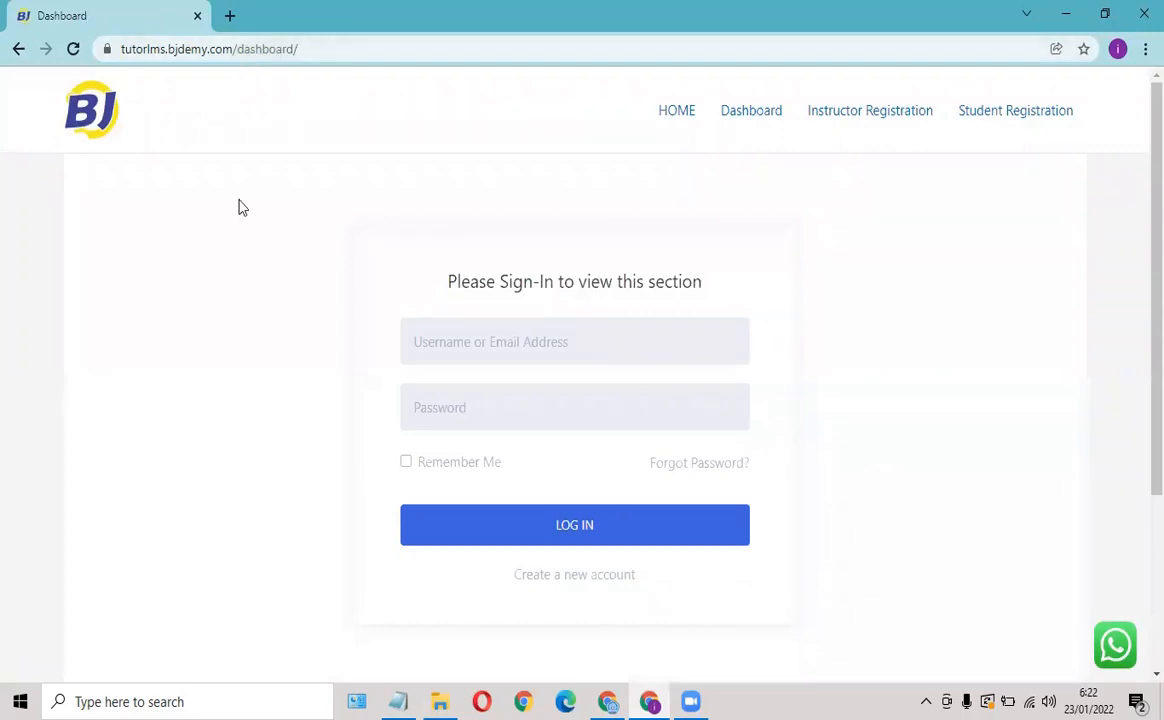
Sign in to the instructor's account with the saved e-mail and password, then dismiss Chrome's password prompts.
left_click(487, 345)
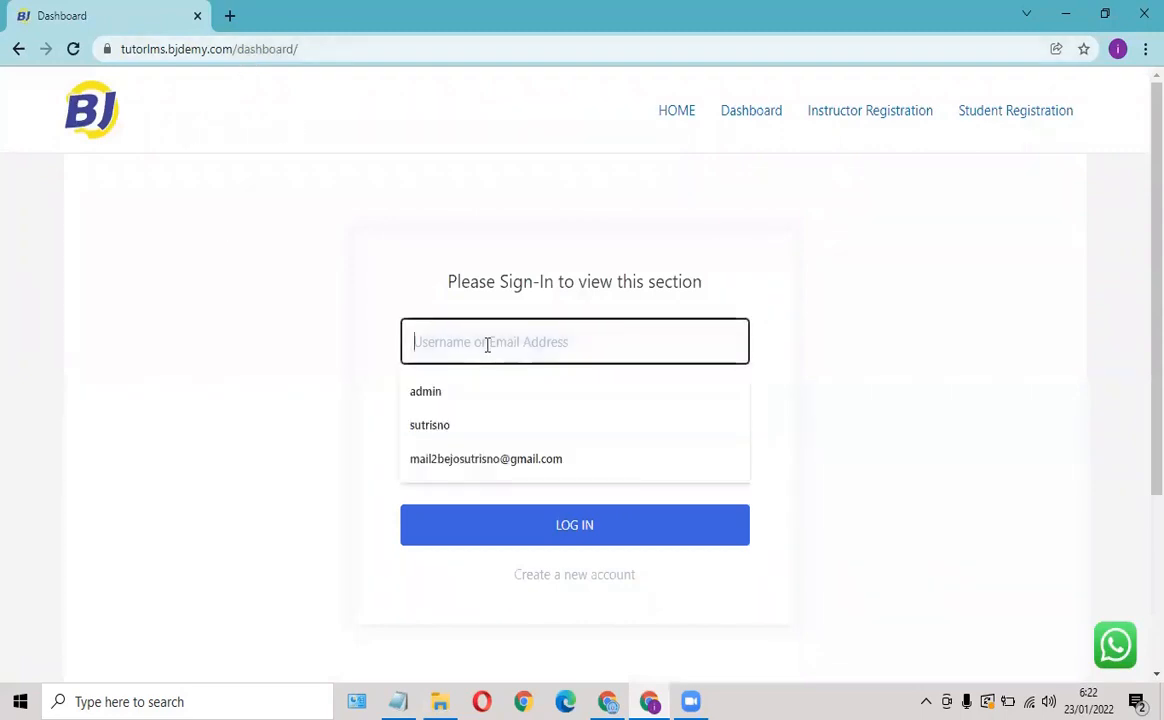
left_click(447, 459)
left_click(463, 404)
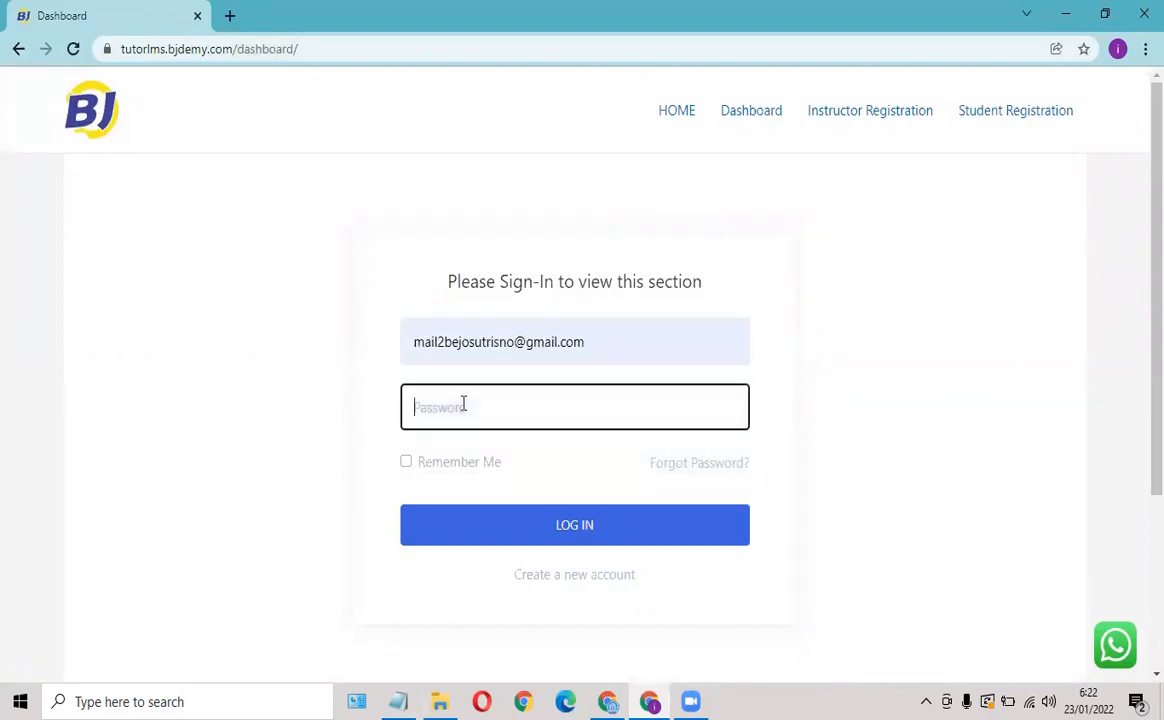
type("••")
left_click(520, 524)
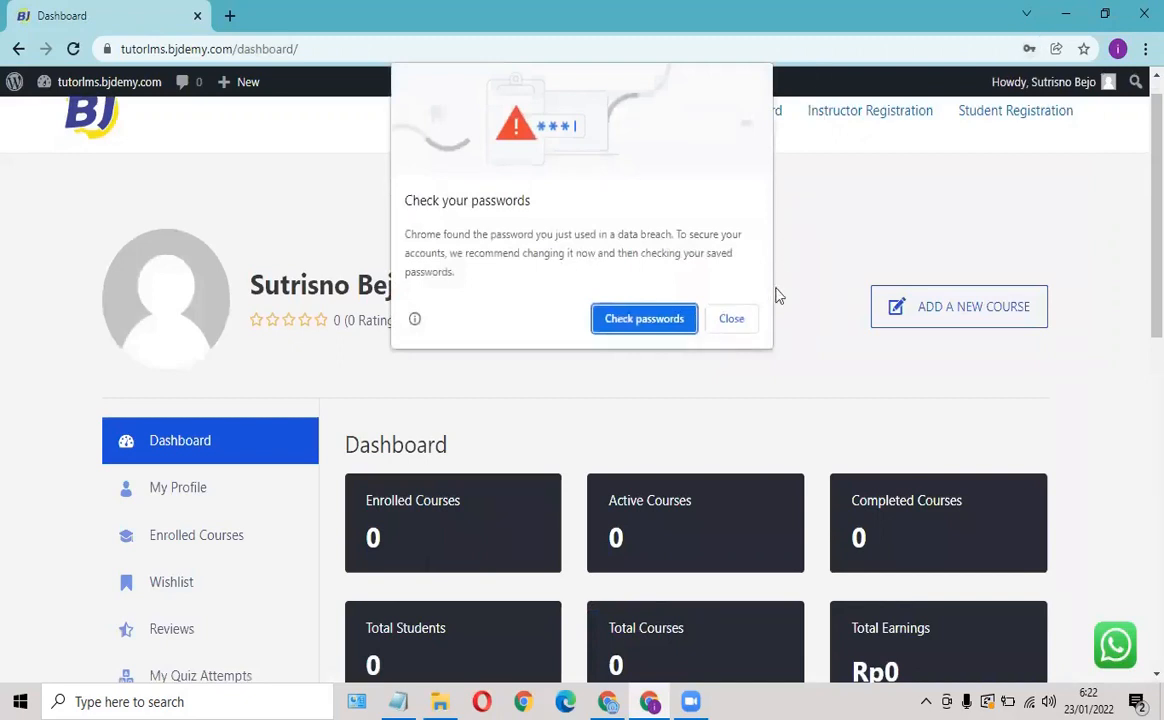
left_click(742, 322)
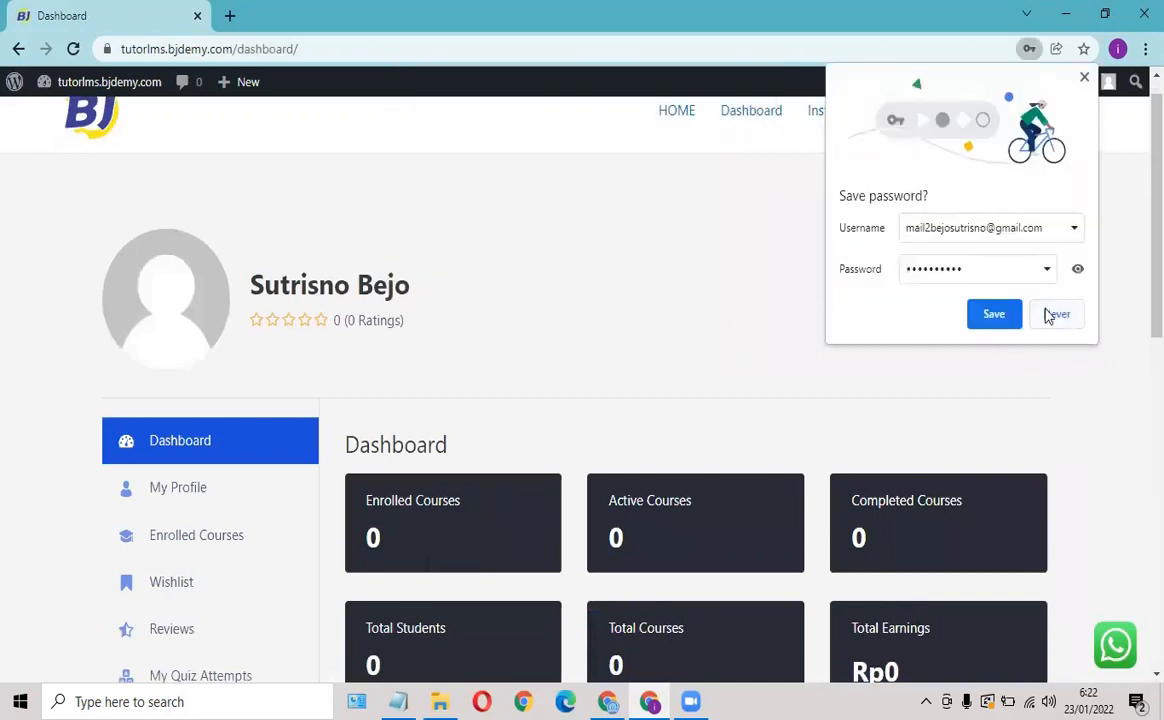
left_click(1084, 77)
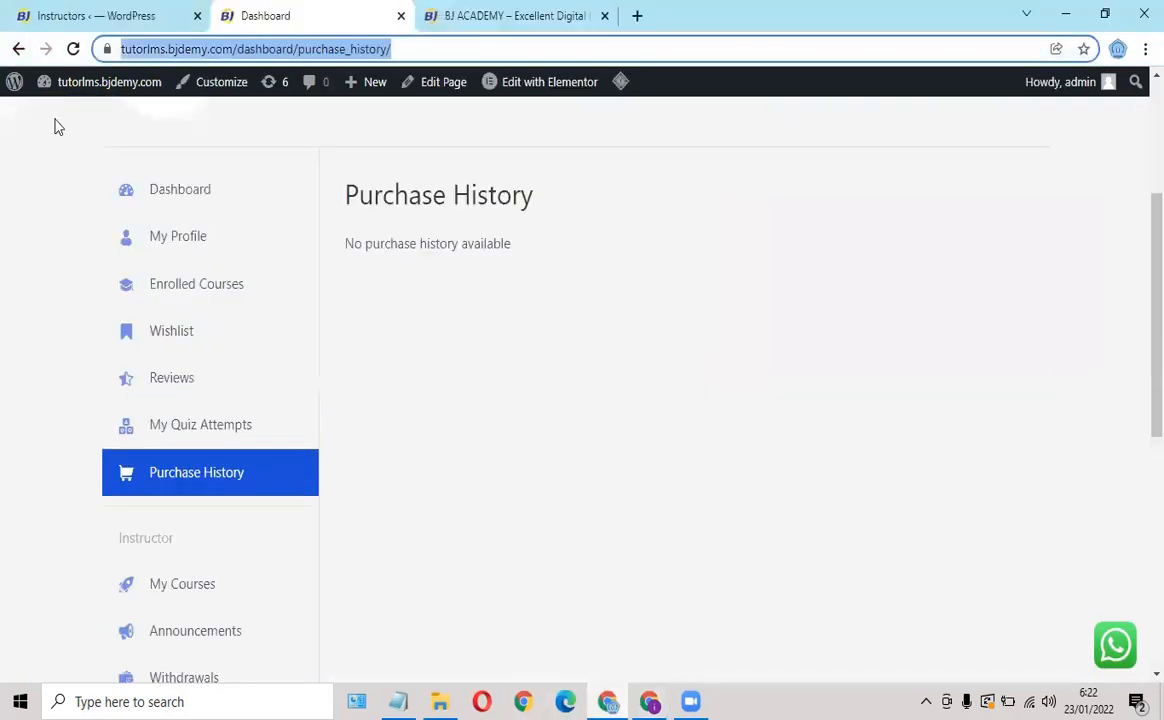
Switch back to the 'Instructors ‹ WordPress' admin tab showing the Tutor LMS Instructors list.
scroll(132, 265, "up", 3)
left_click(68, 20)
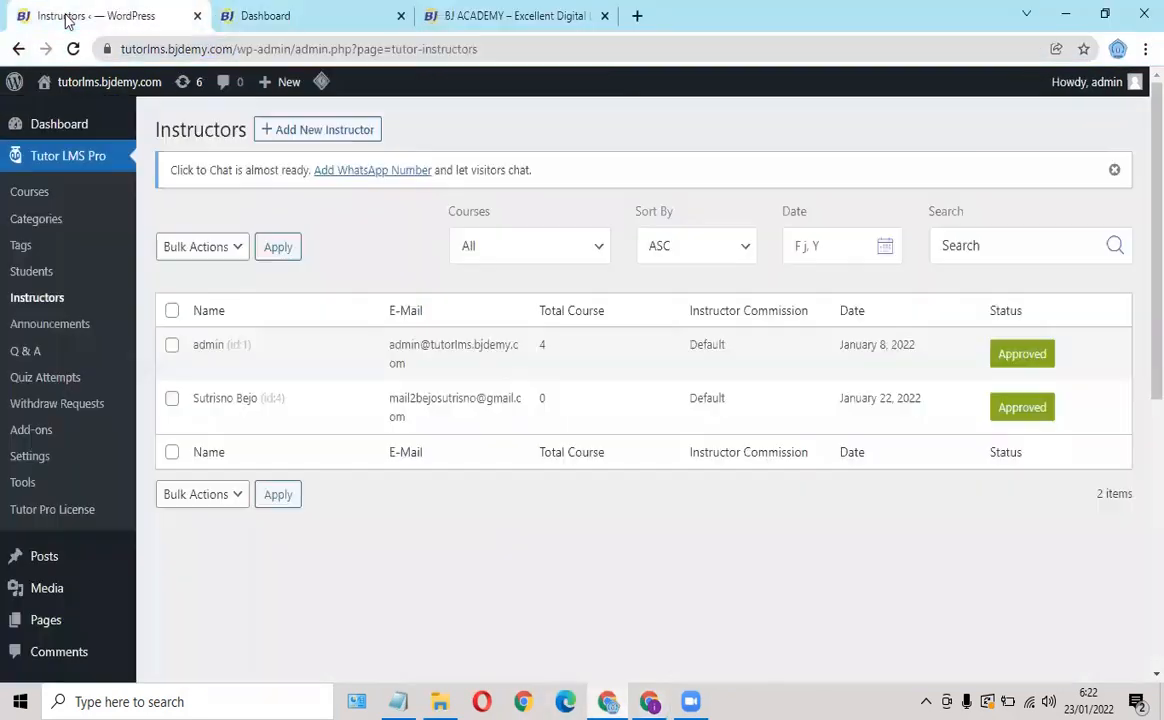
scroll(45, 525, "down", 1)
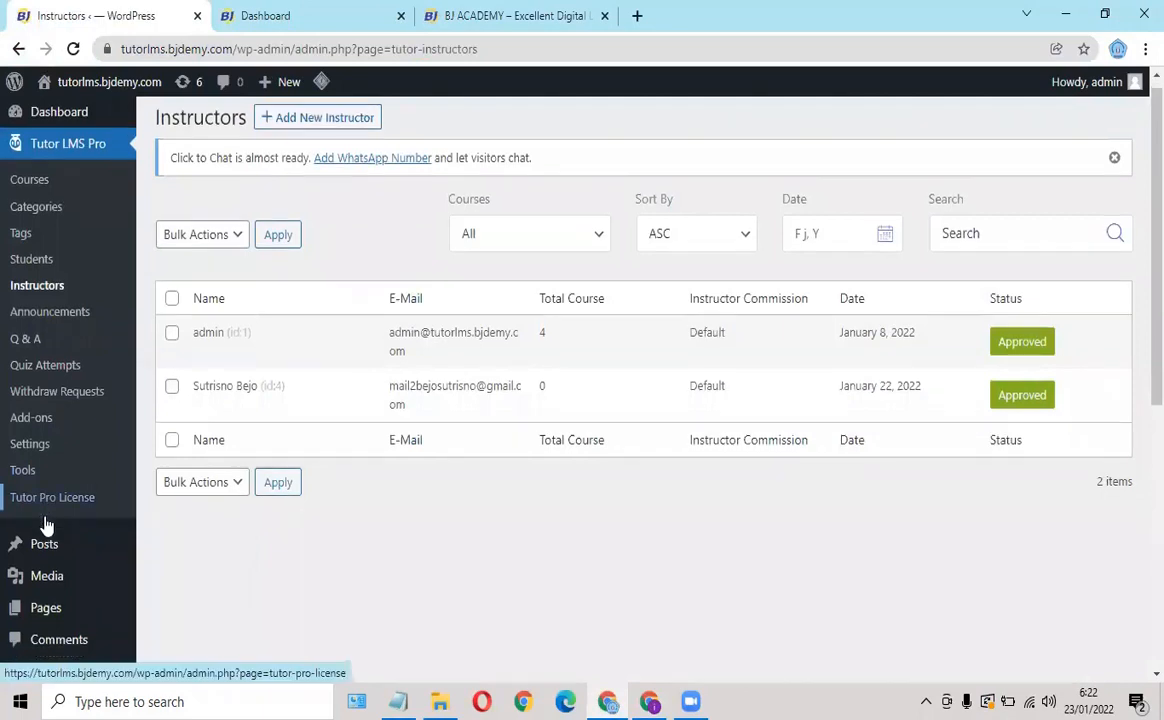
scroll(45, 525, "down", 3)
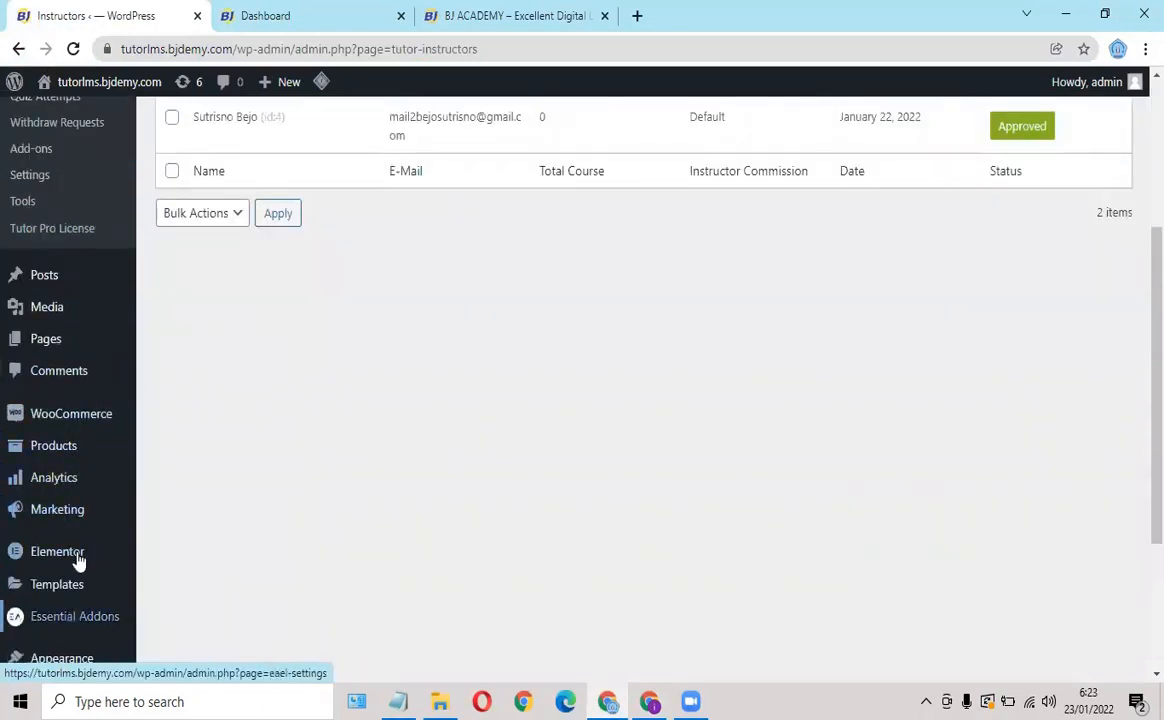
scroll(78, 560, "down", 2)
Open Appearance > Menus and review the PRIMARY menu's structure and Menu Settings.
mouse_move(85, 482)
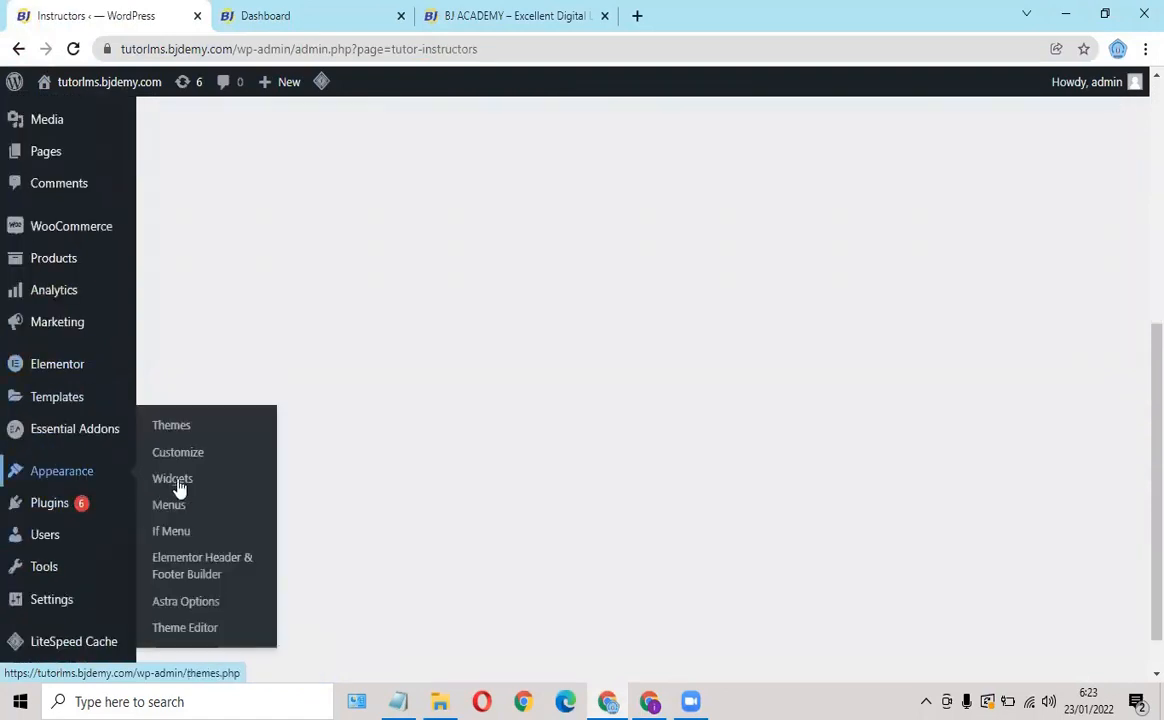
left_click(177, 512)
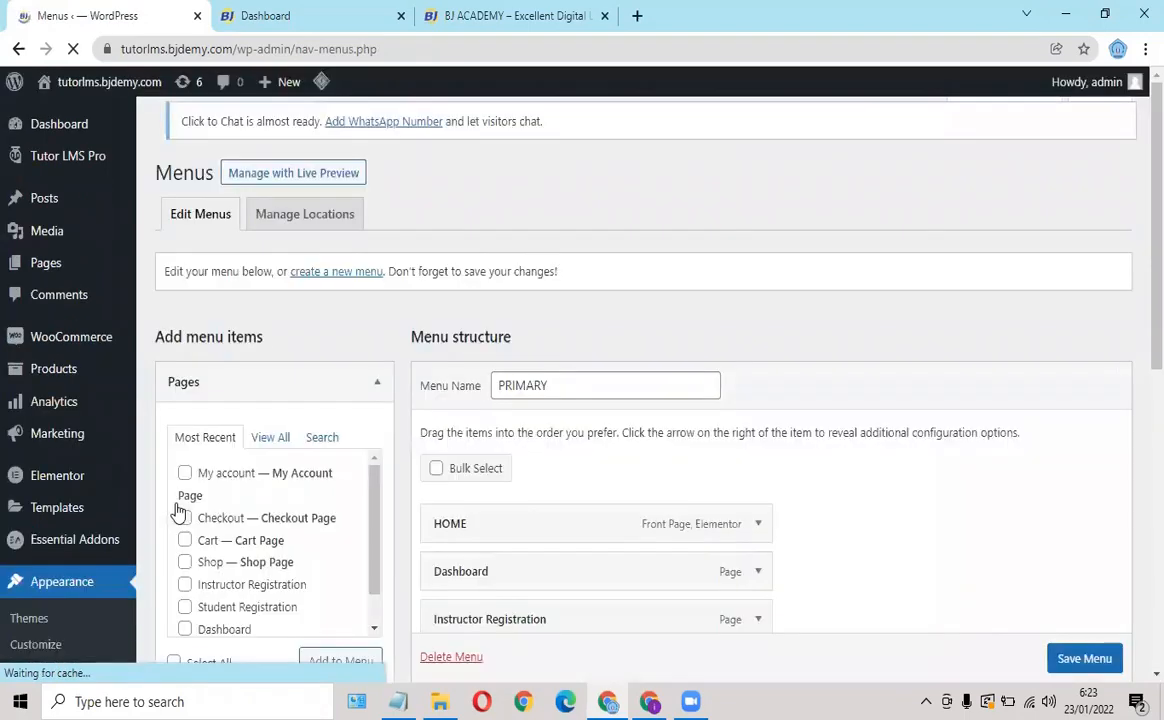
scroll(760, 272, "down", 2)
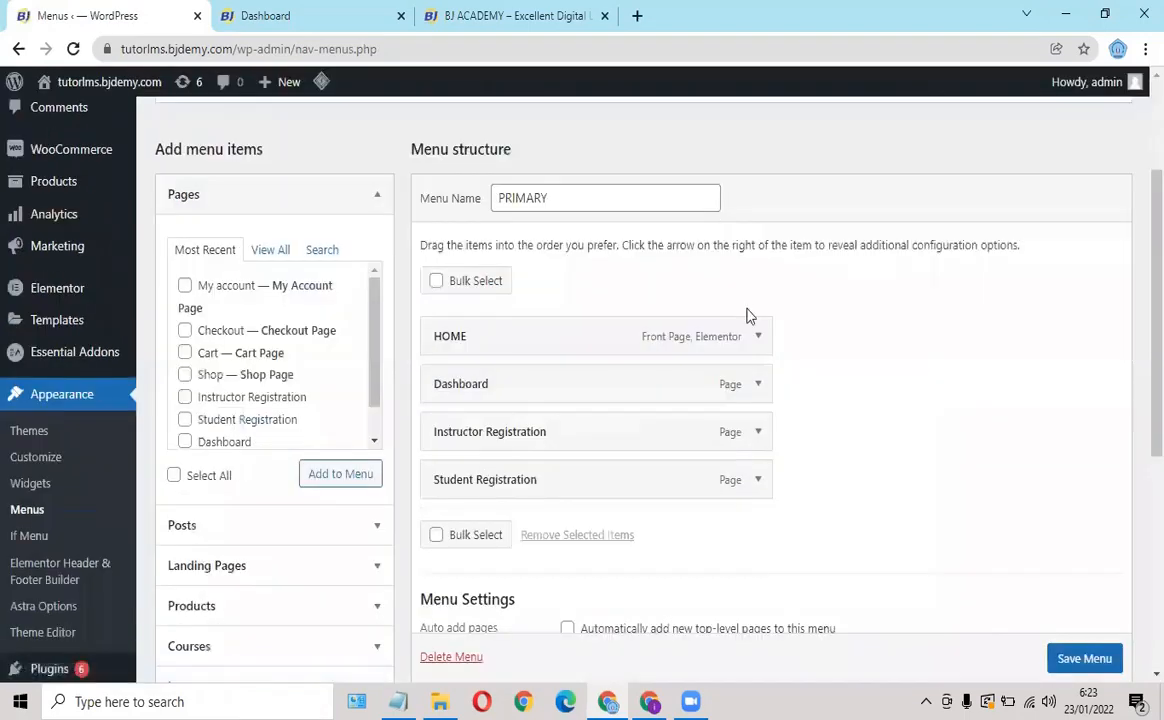
scroll(718, 294, "up", 1)
scroll(600, 340, "down", 1)
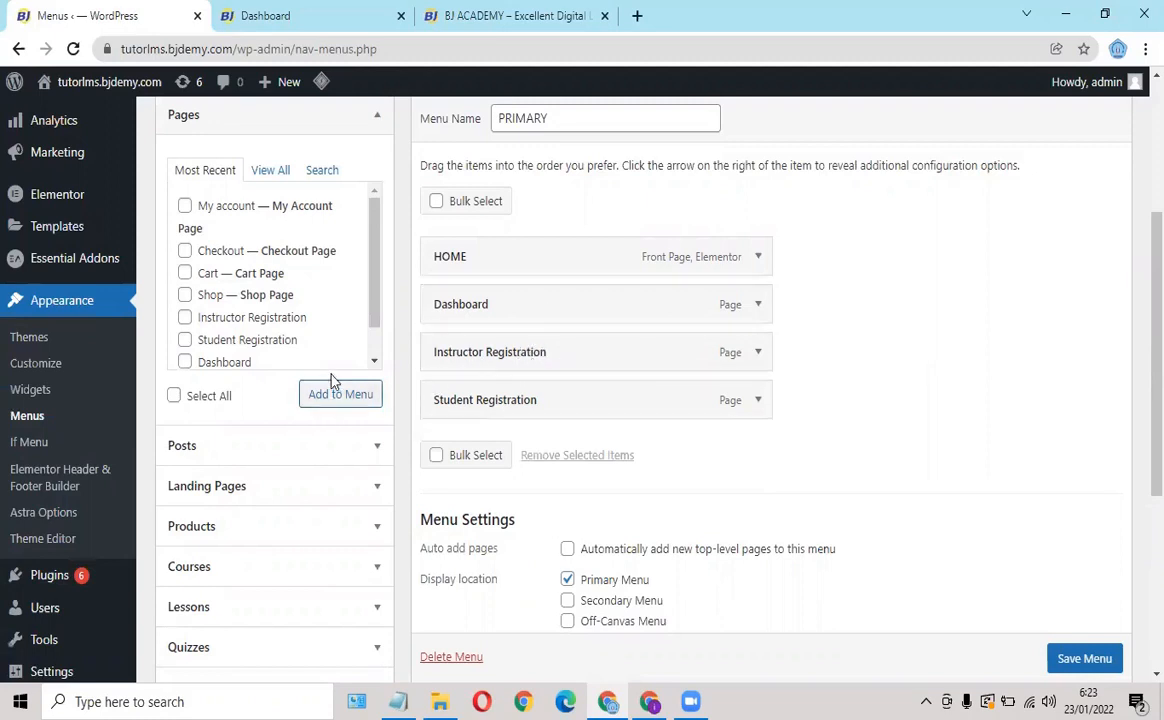
scroll(329, 384, "down", 1)
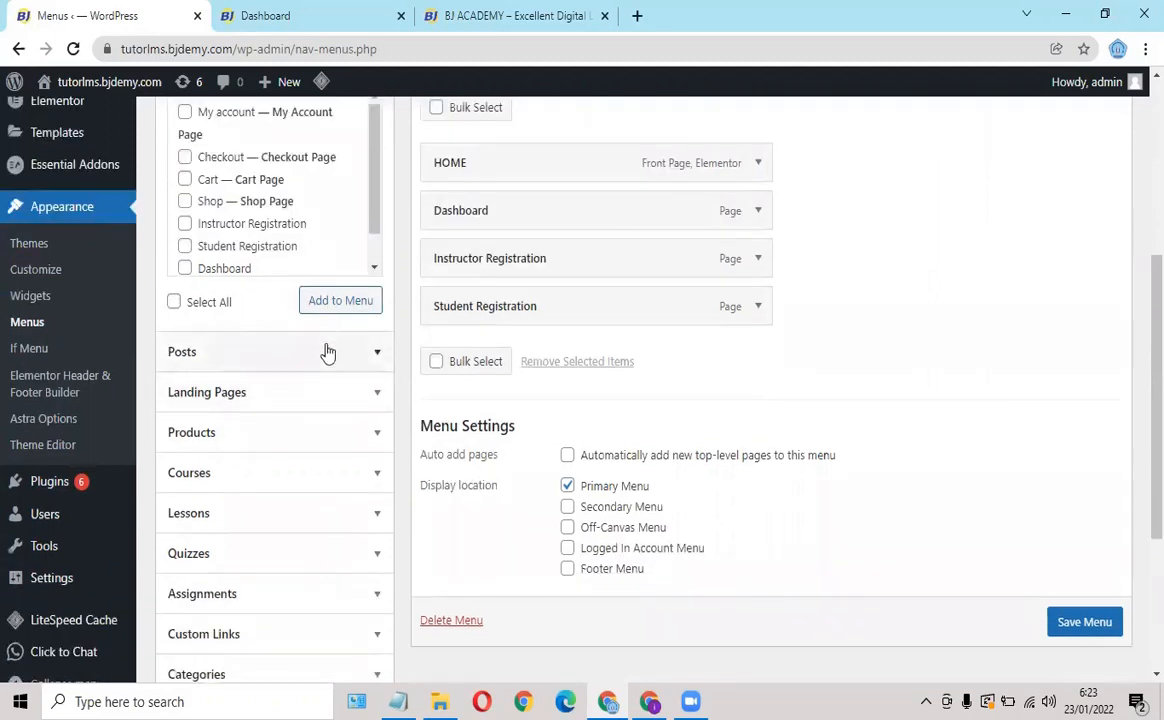
scroll(325, 355, "down", 3)
scroll(325, 357, "down", 1)
scroll(325, 350, "up", 5)
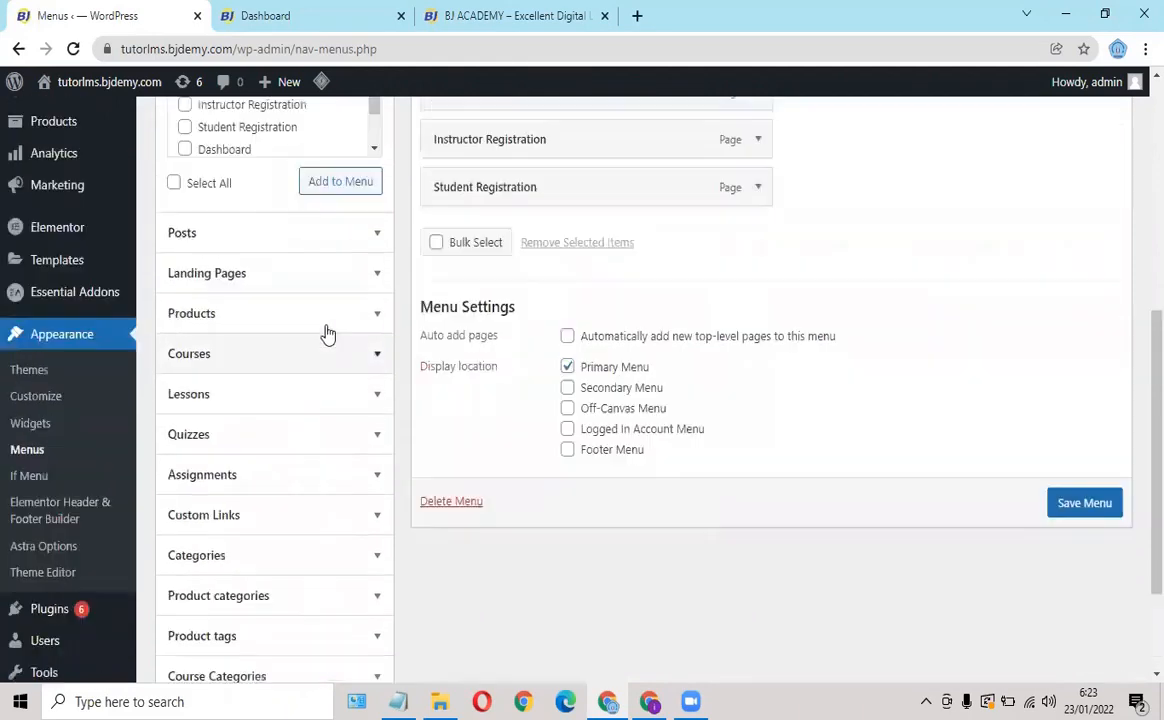
scroll(348, 301, "down", 2)
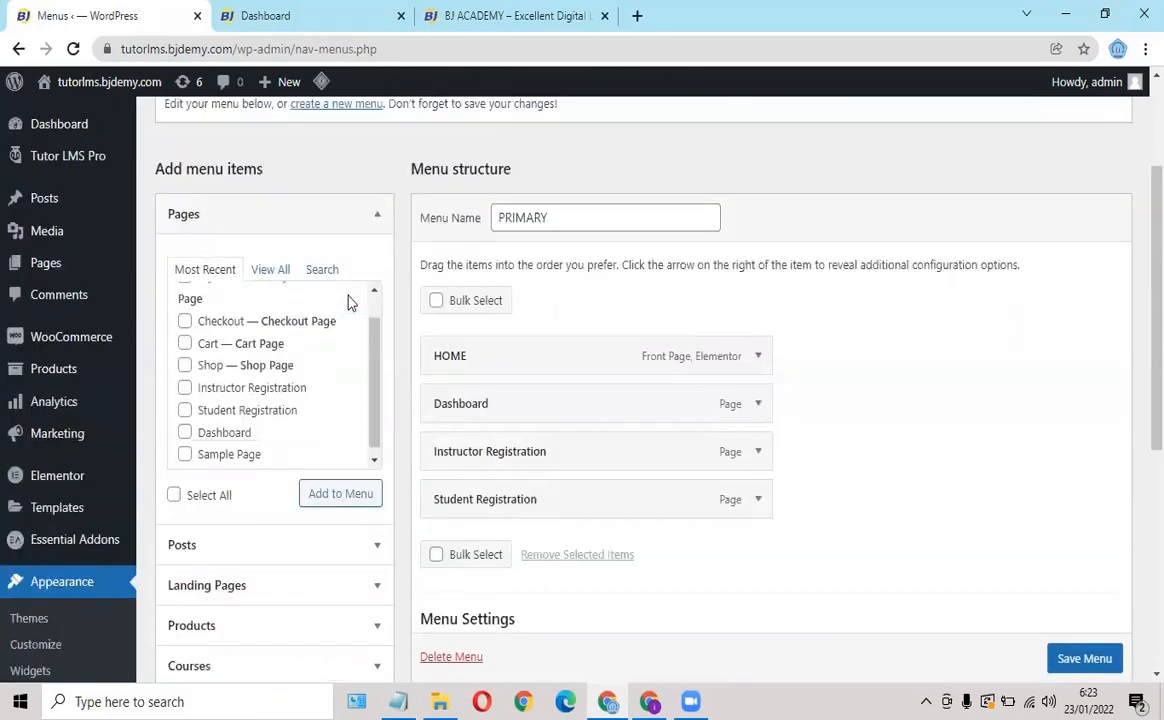
scroll(307, 366, "down", 3)
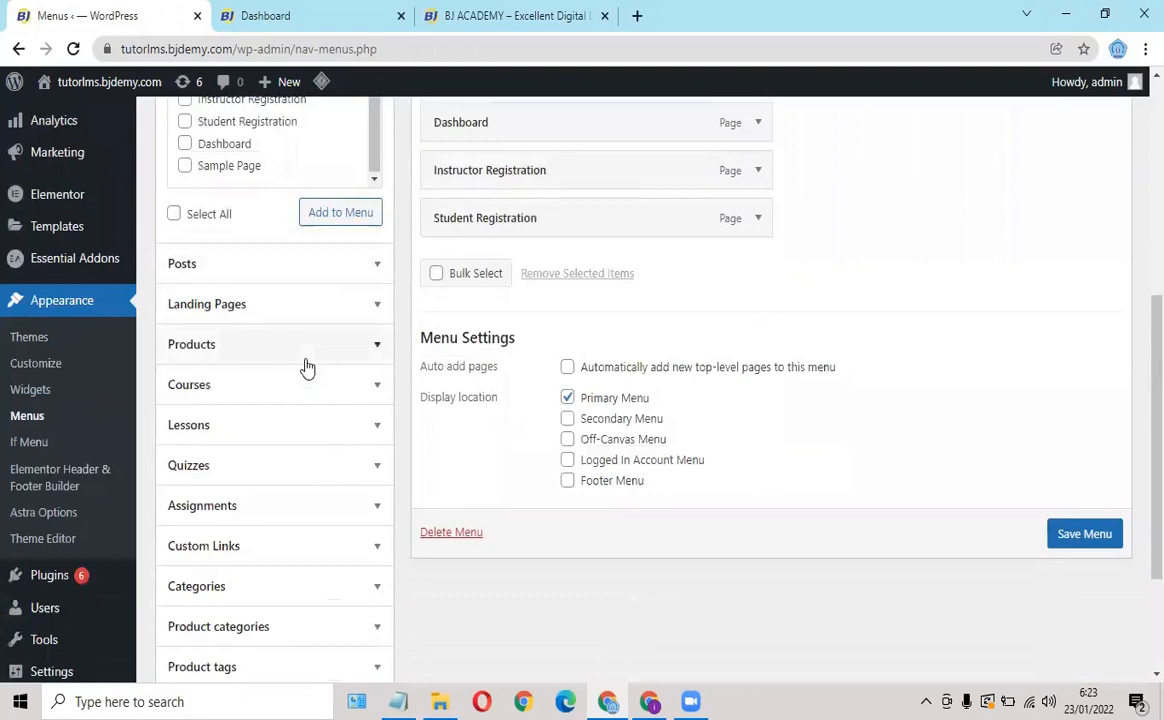
scroll(306, 366, "down", 1)
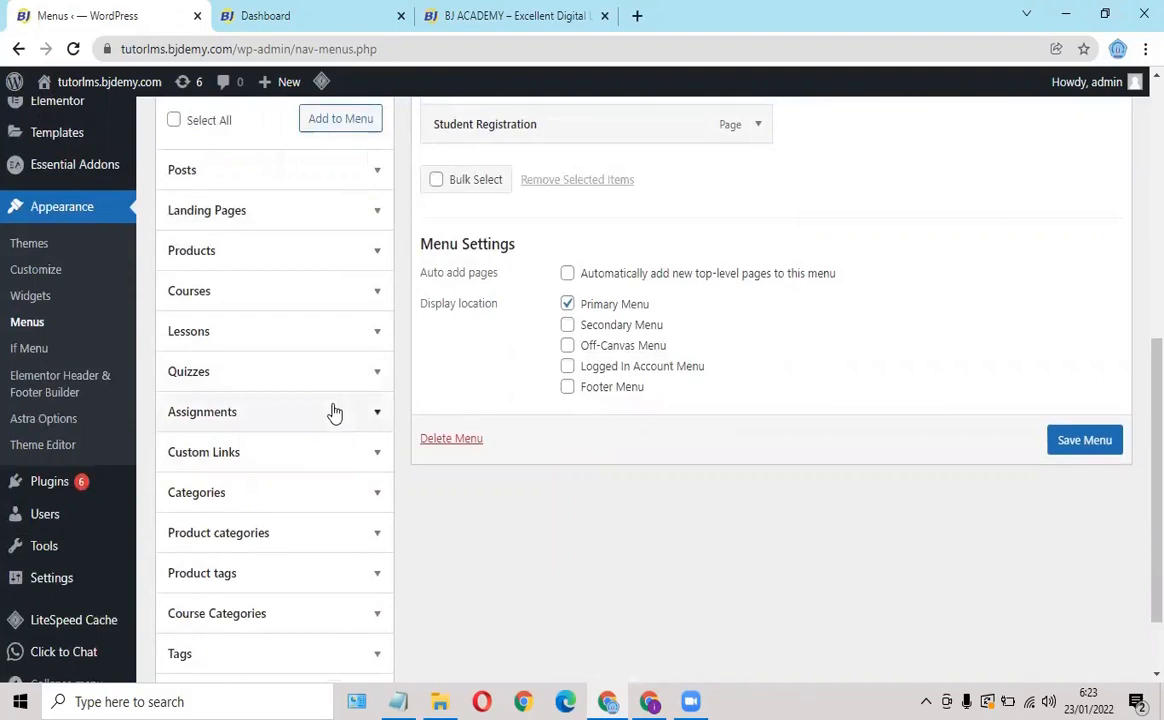
scroll(332, 409, "down", 1)
scroll(310, 395, "up", 2)
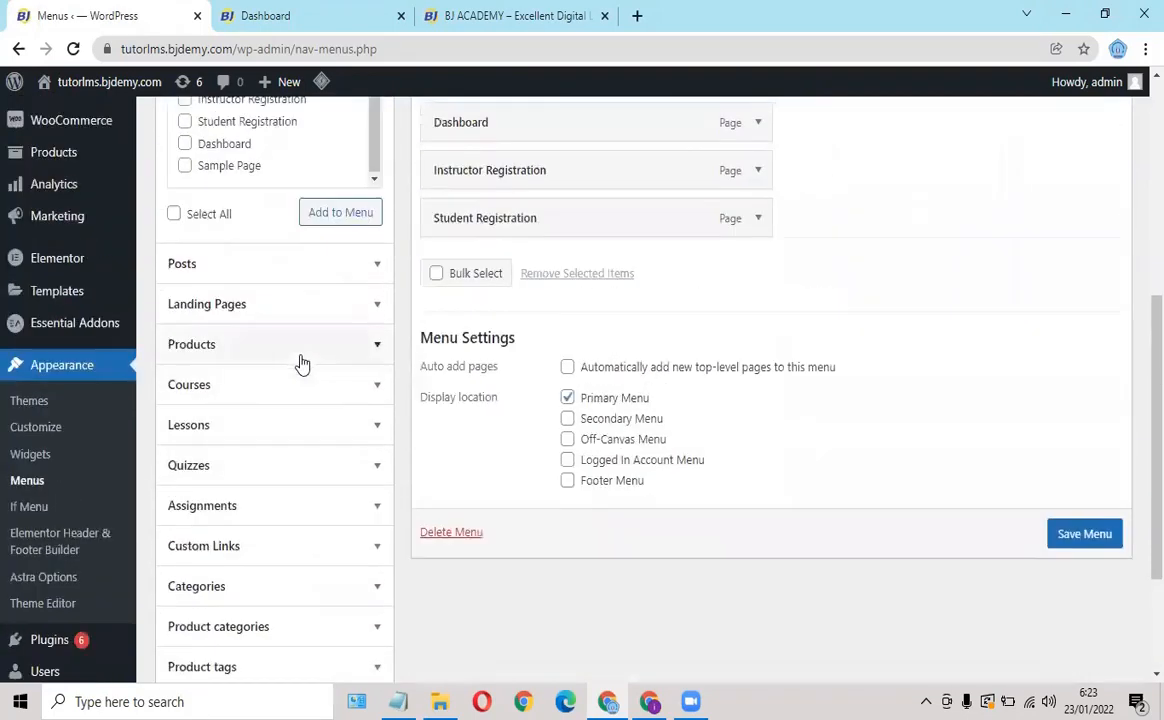
Add a custom link with URL '#' and link text REGISTRASI to the PRIMARY menu.
left_click(236, 547)
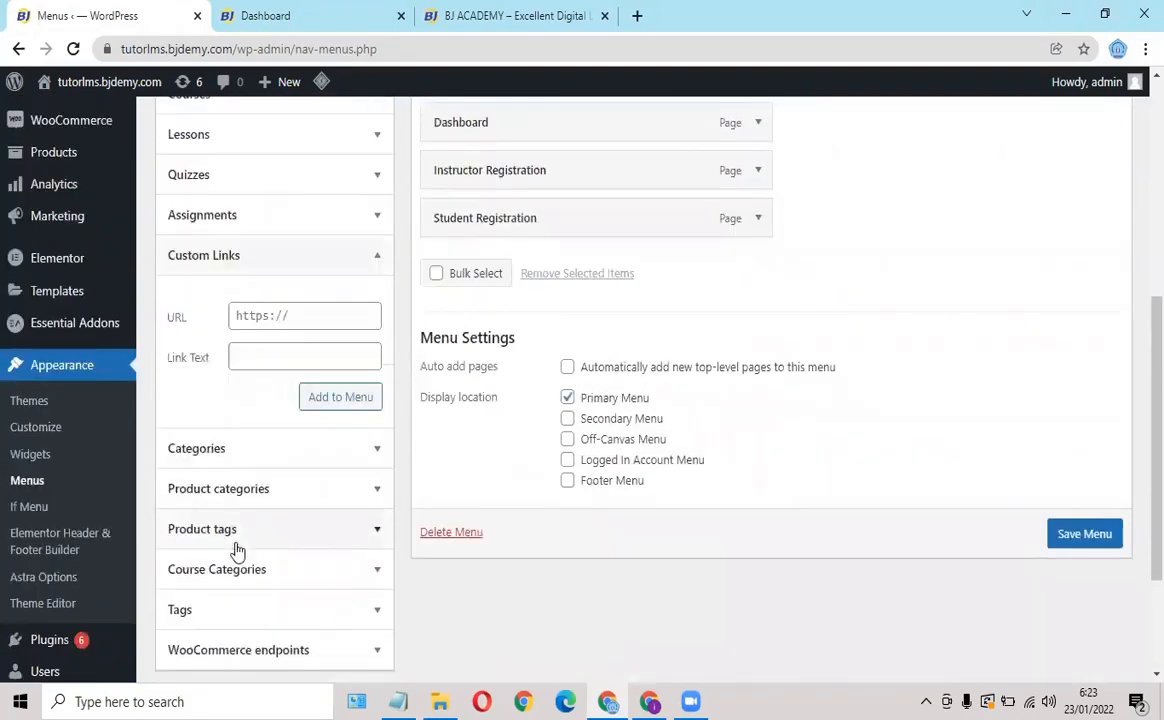
left_click(253, 316)
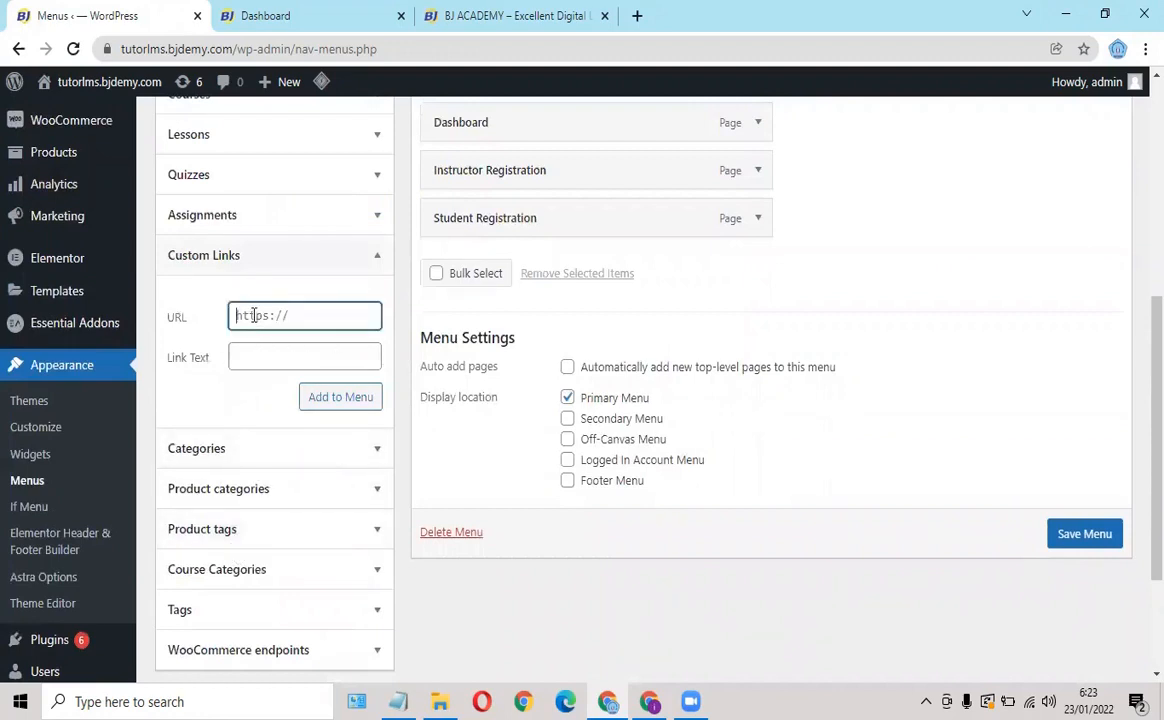
type("#")
left_click(251, 358)
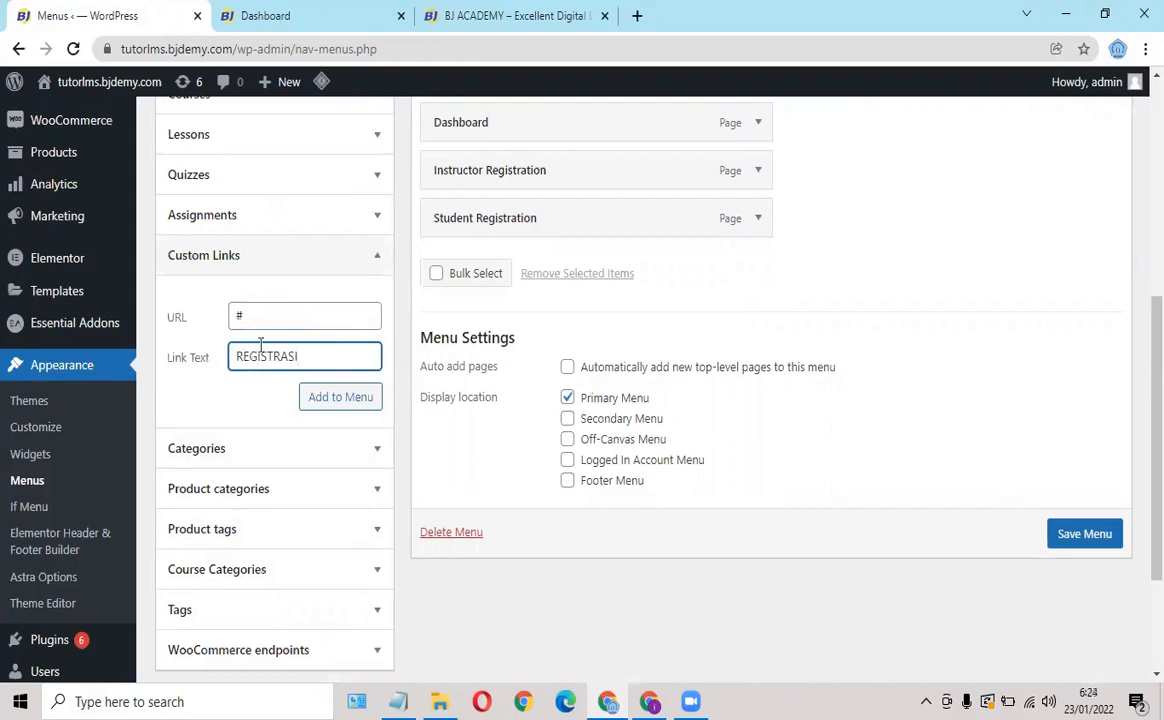
scroll(546, 283, "up", 2)
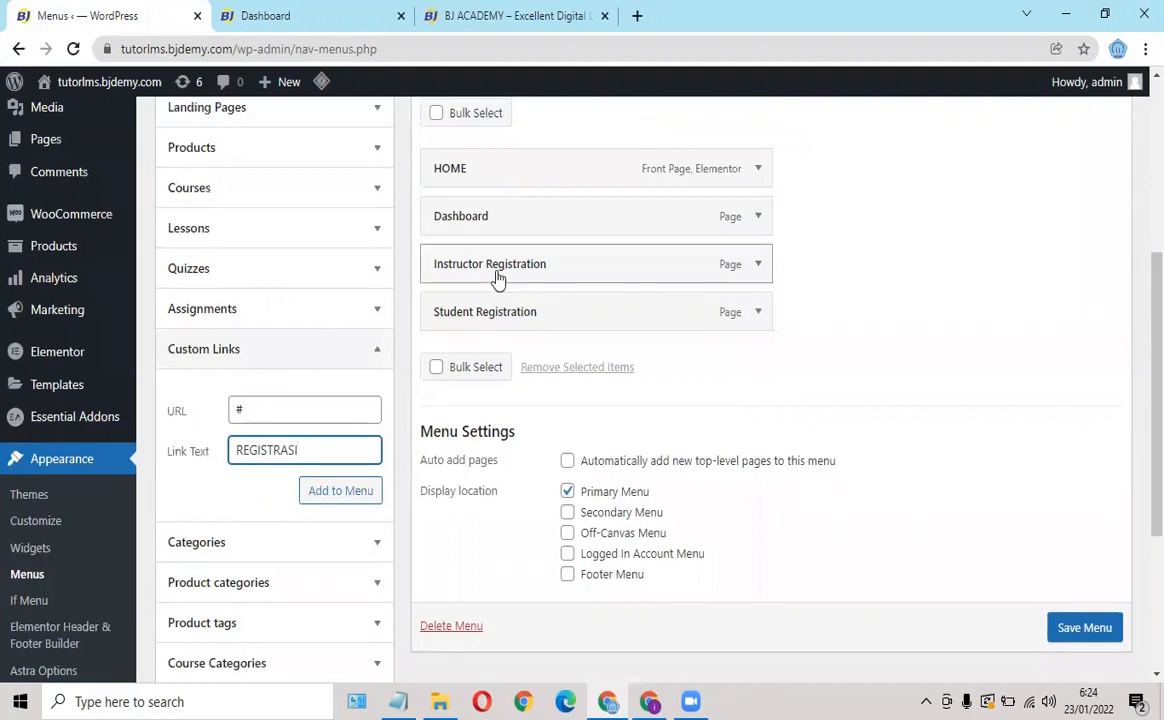
left_click(337, 500)
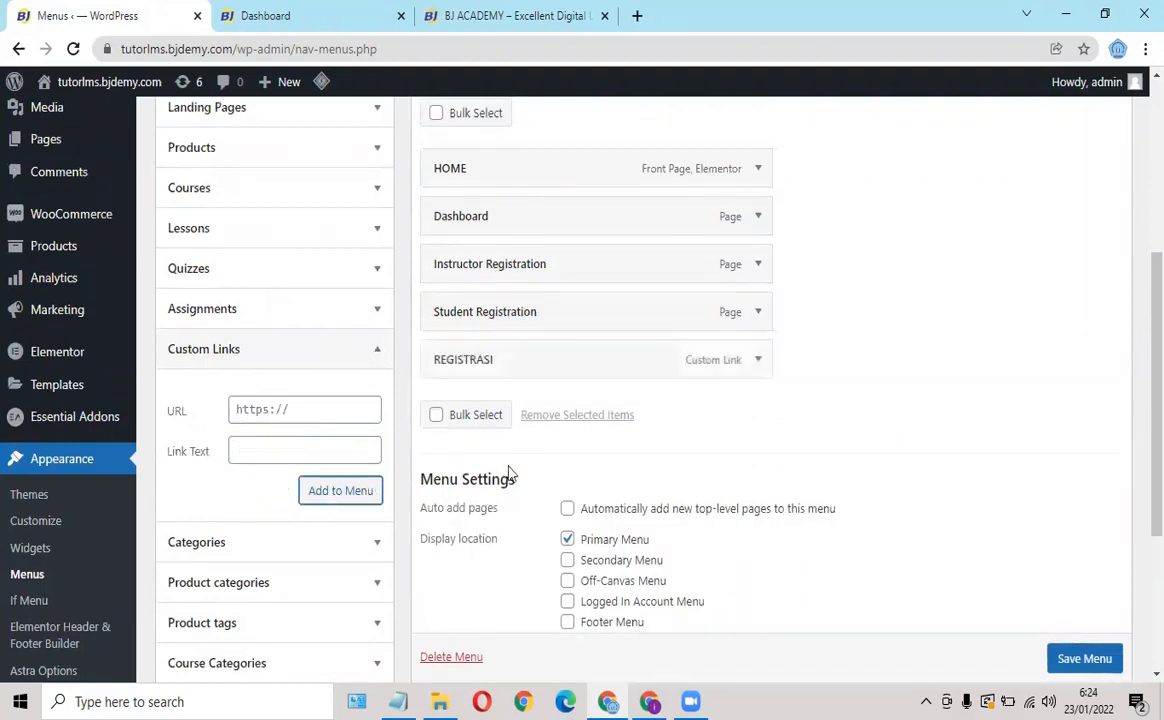
Move REGISTRASI below Dashboard and nest Instructor and Student Registration under it.
scroll(626, 456, "down", 3)
scroll(623, 457, "up", 4)
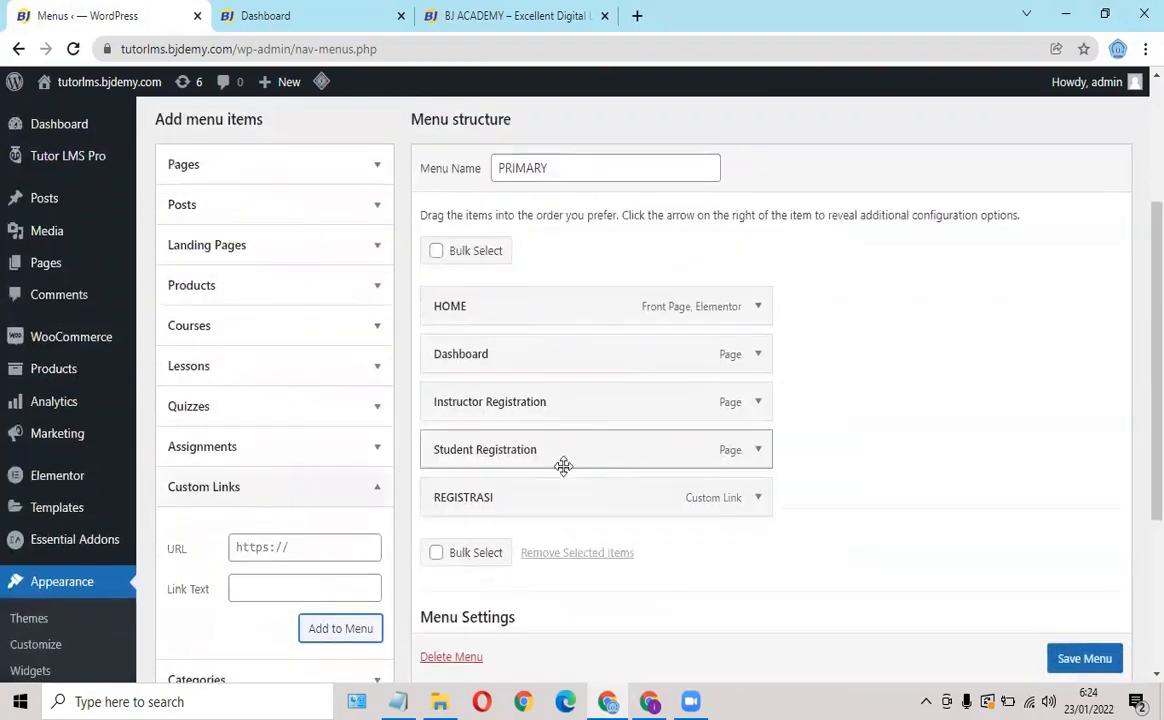
left_click_drag(532, 502, 528, 394)
mouse_move(538, 460)
left_mouse_down()
mouse_move(516, 458)
mouse_move(533, 444)
left_mouse_up()
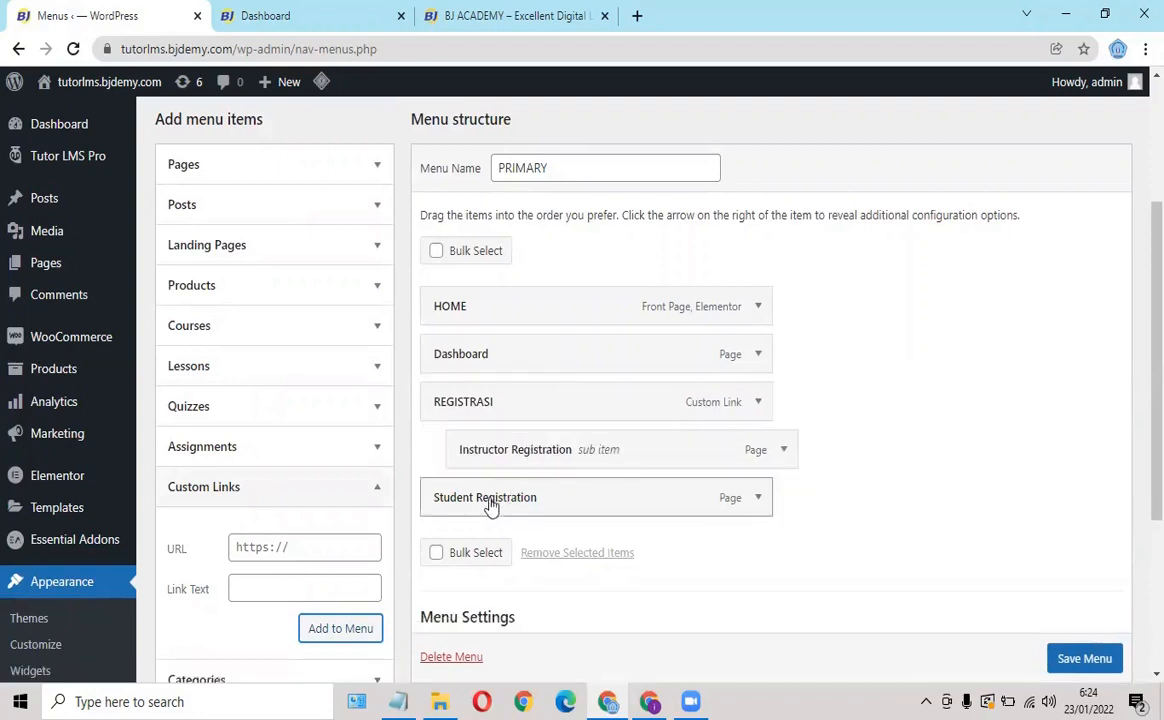
left_click_drag(499, 500, 518, 495)
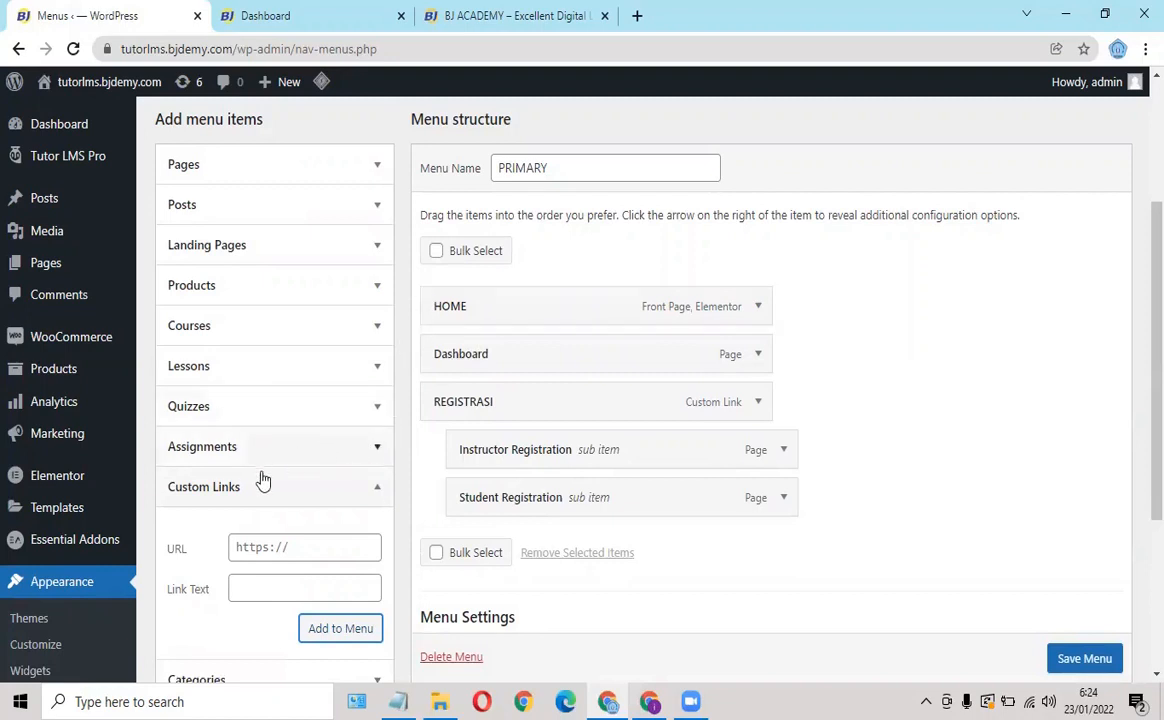
left_click(257, 546)
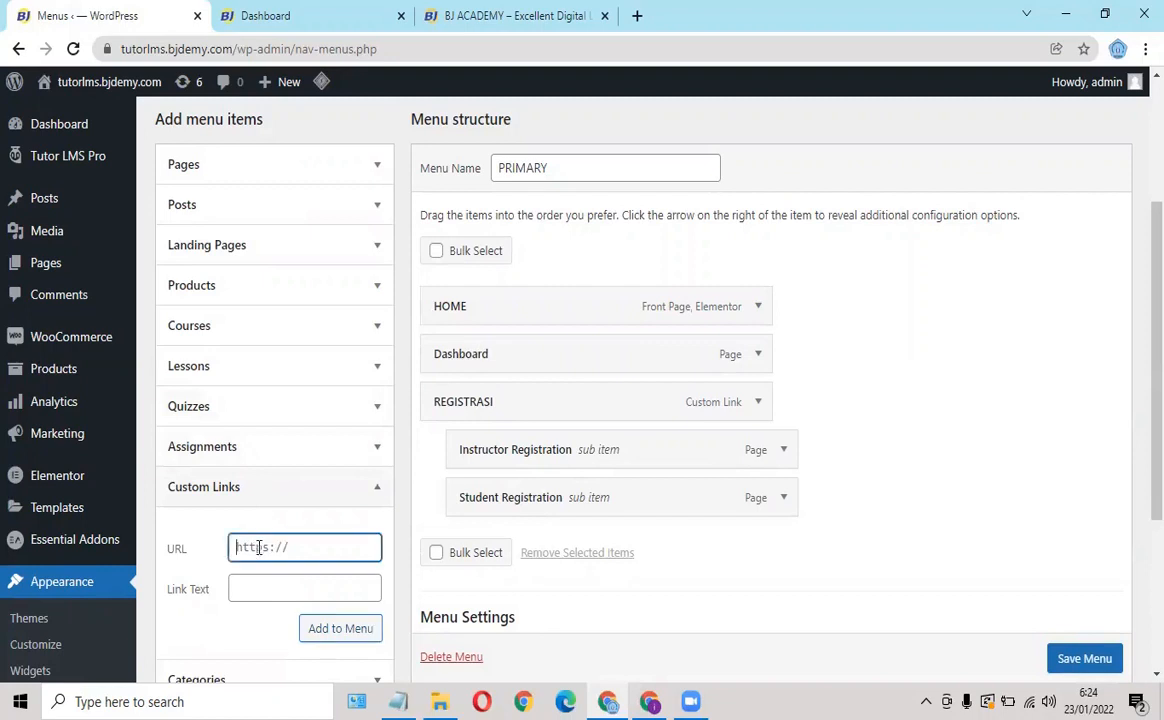
key("alt+Tab")
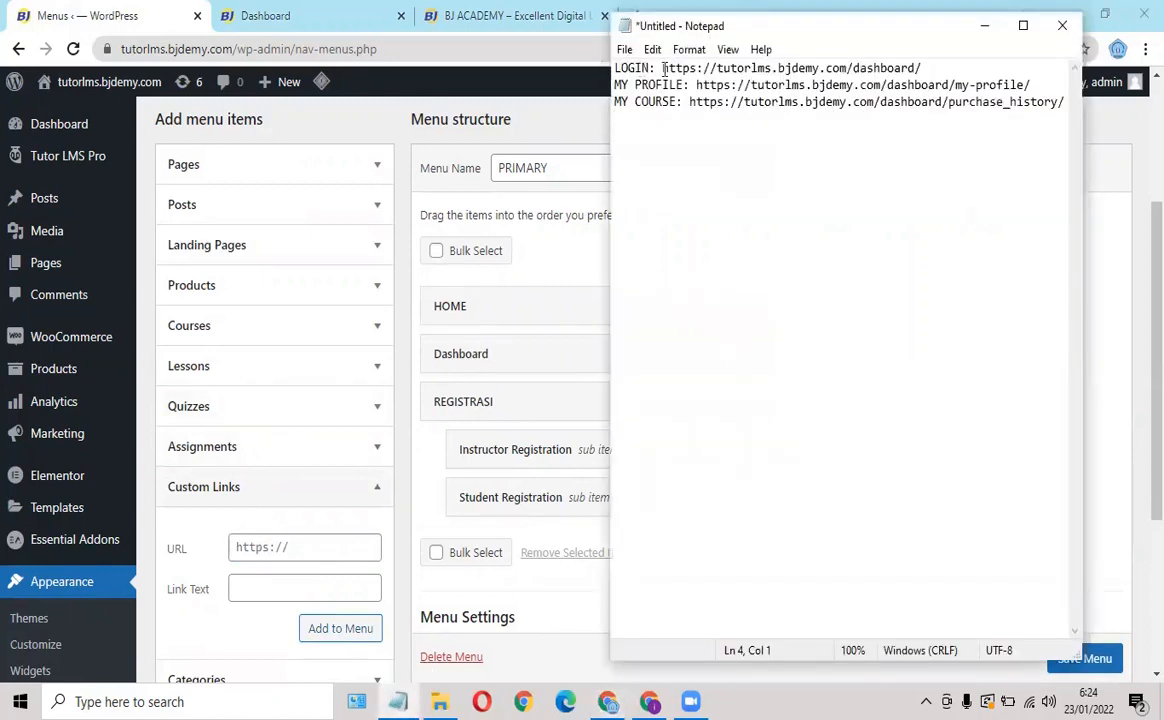
left_click_drag(666, 70, 779, 66)
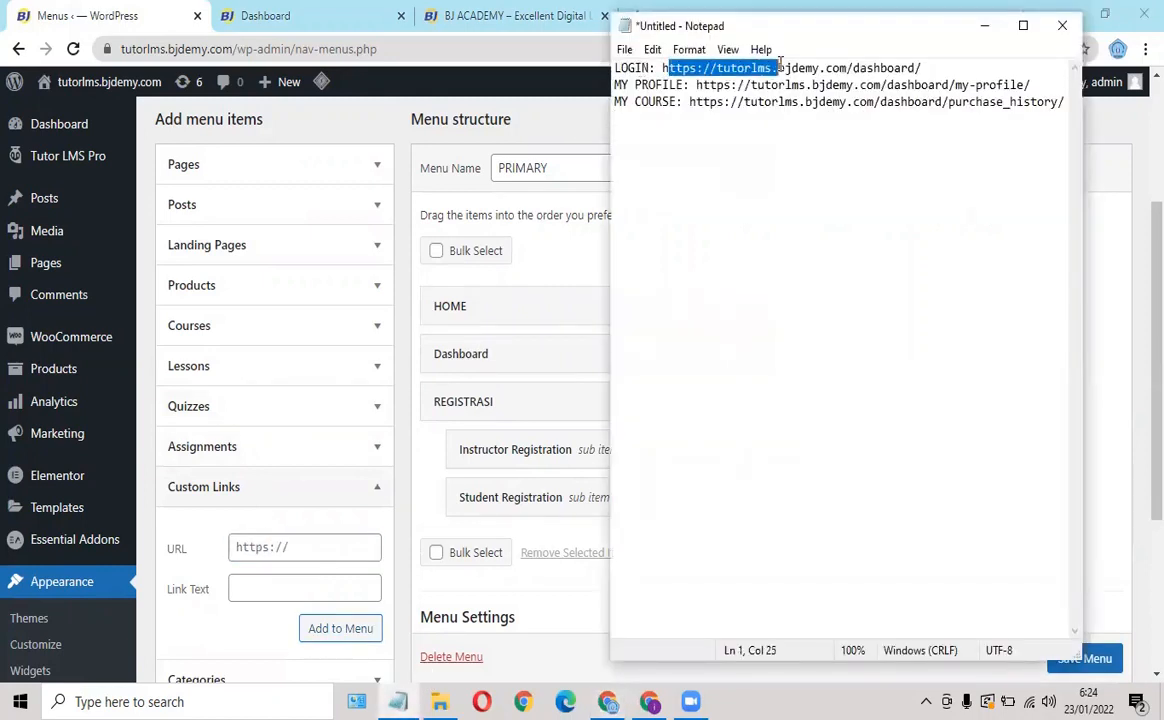
left_click(672, 66)
left_click_drag(663, 67, 930, 67)
key("ctrl+c")
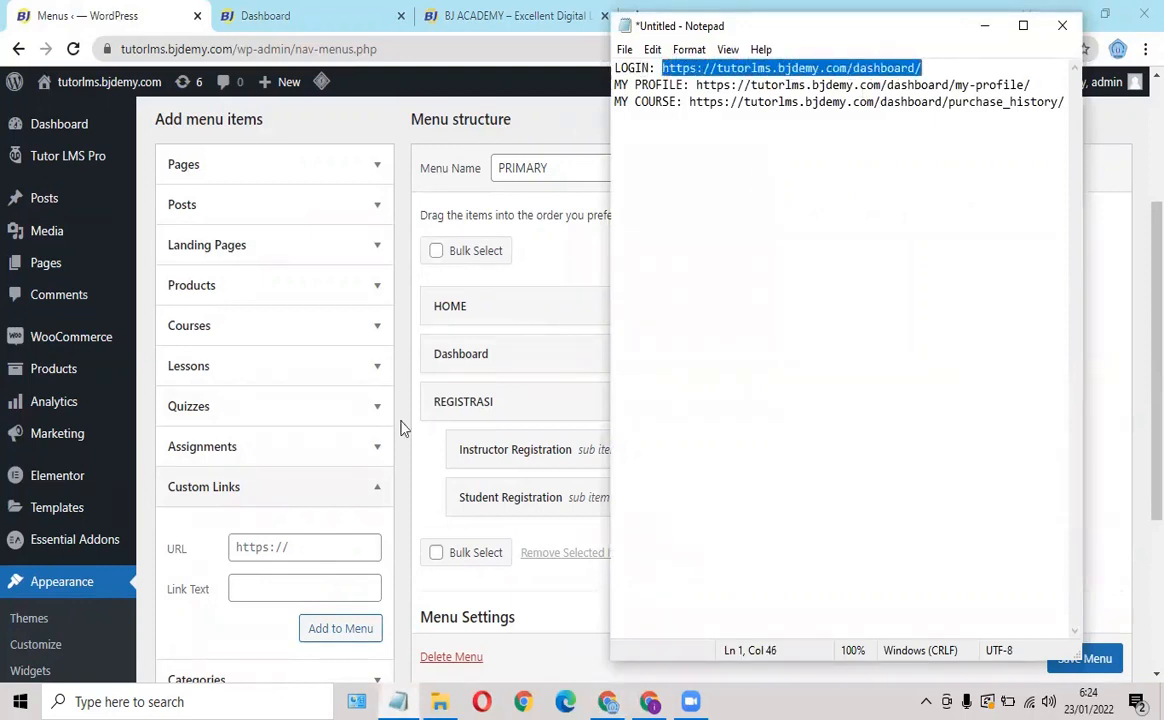
left_click(257, 547)
key("ctrl+v")
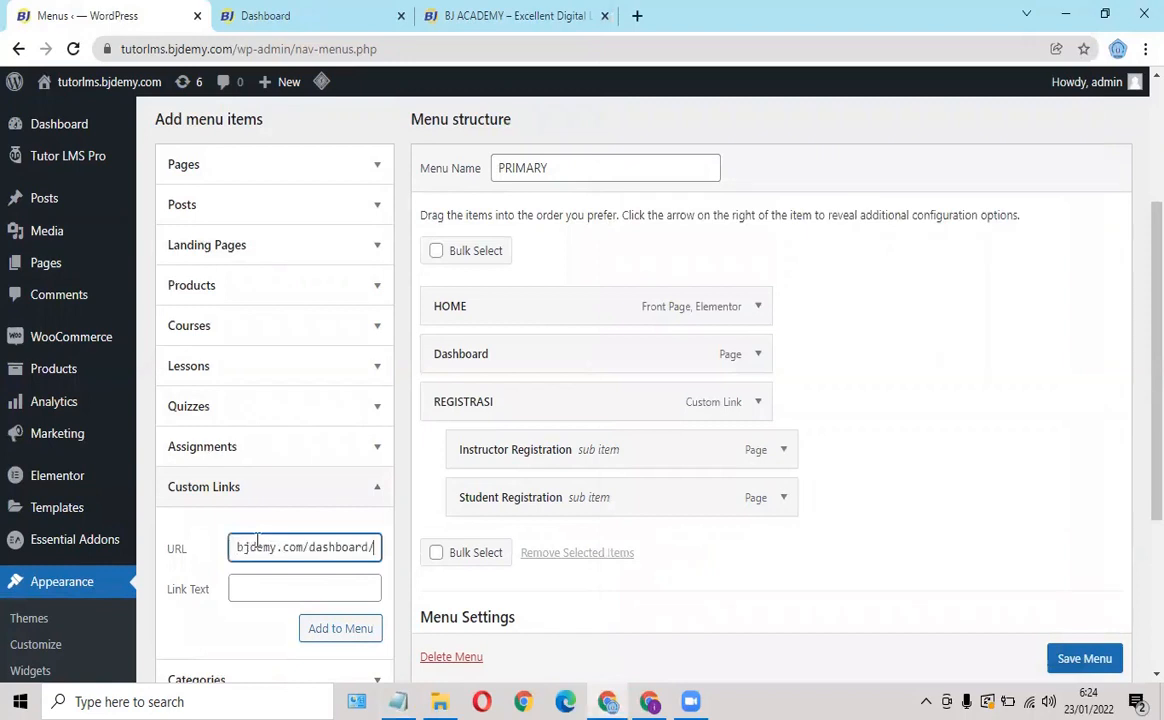
left_click(240, 587)
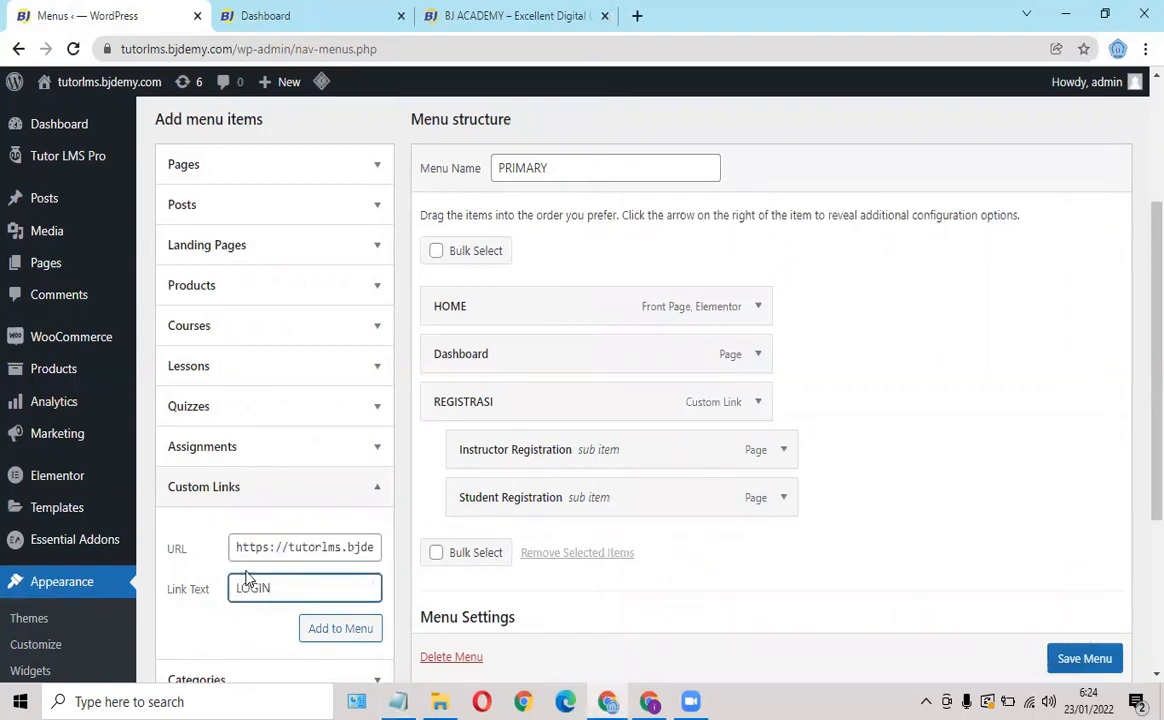
left_click(341, 630)
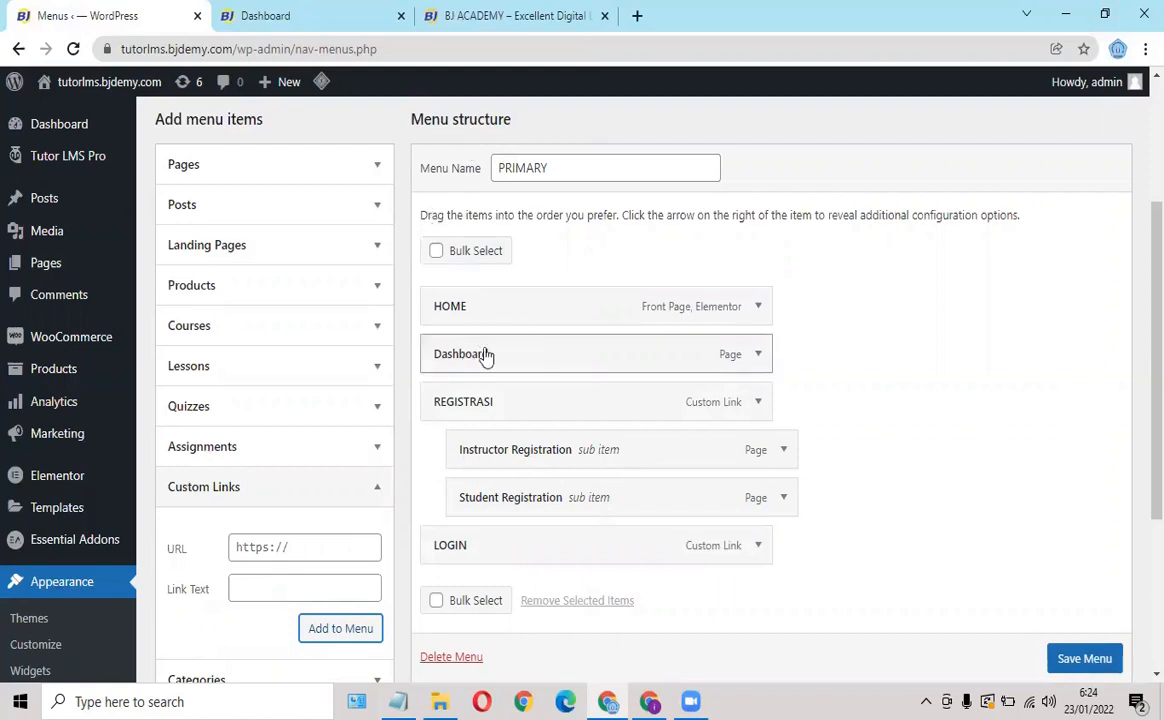
Change the Dashboard menu item's navigation label to My Account.
left_click(758, 356)
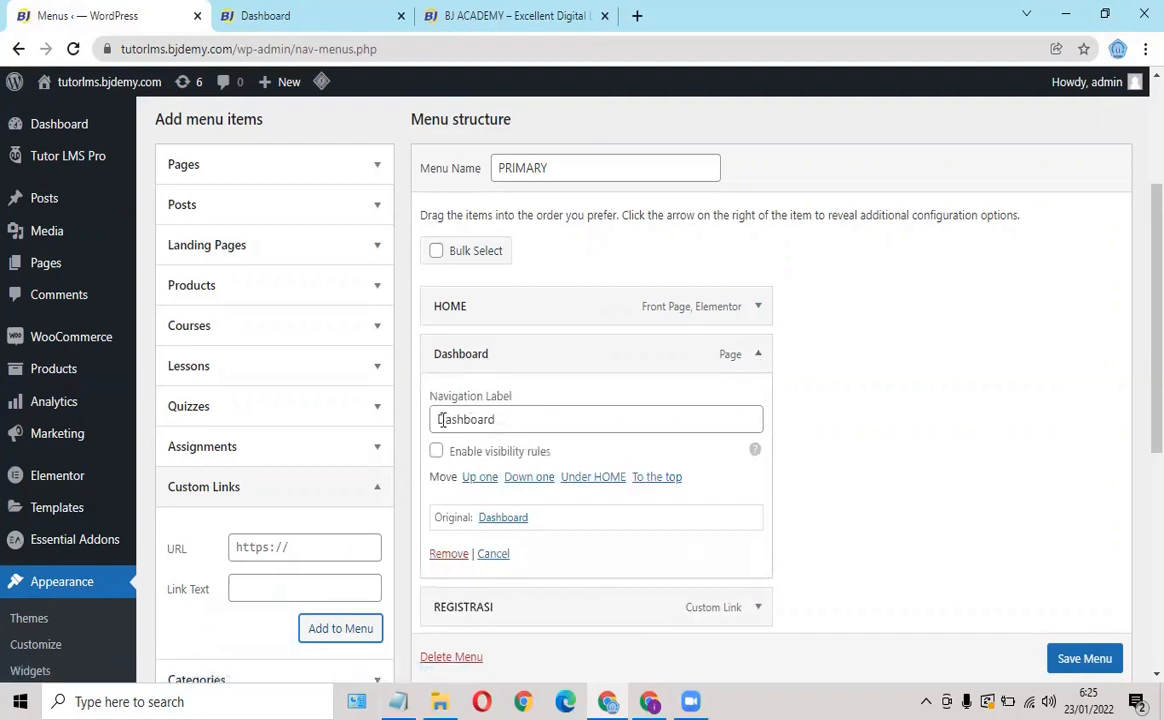
left_click_drag(438, 420, 518, 421)
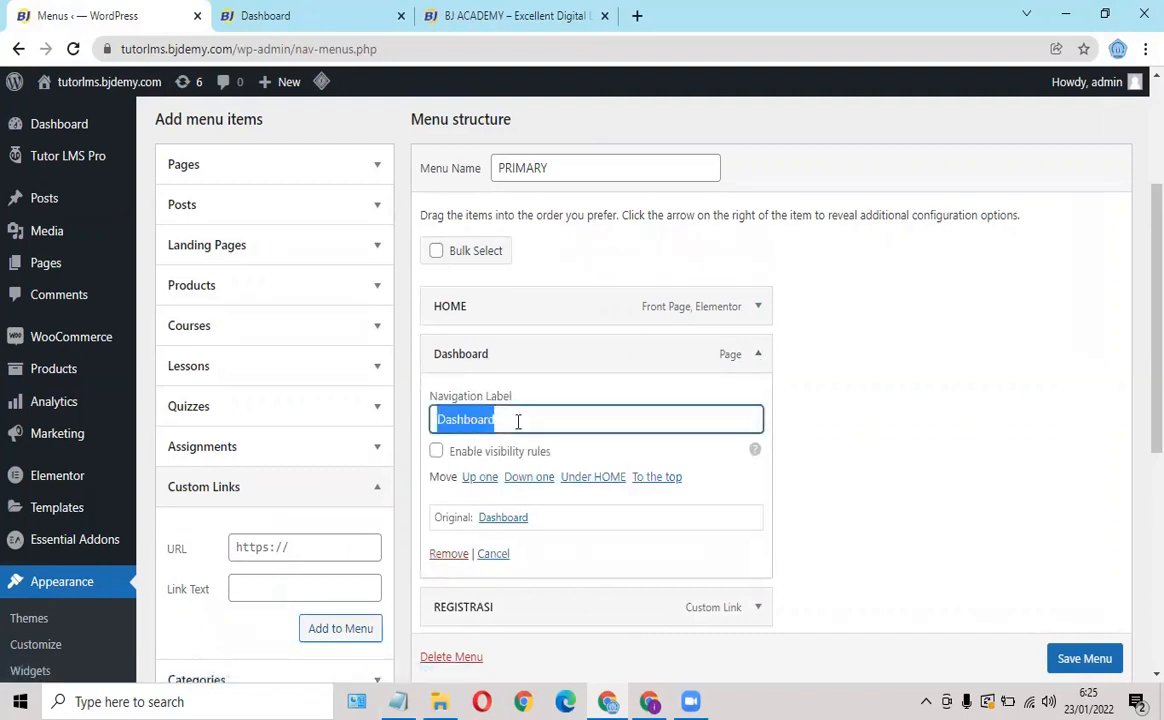
type("My")
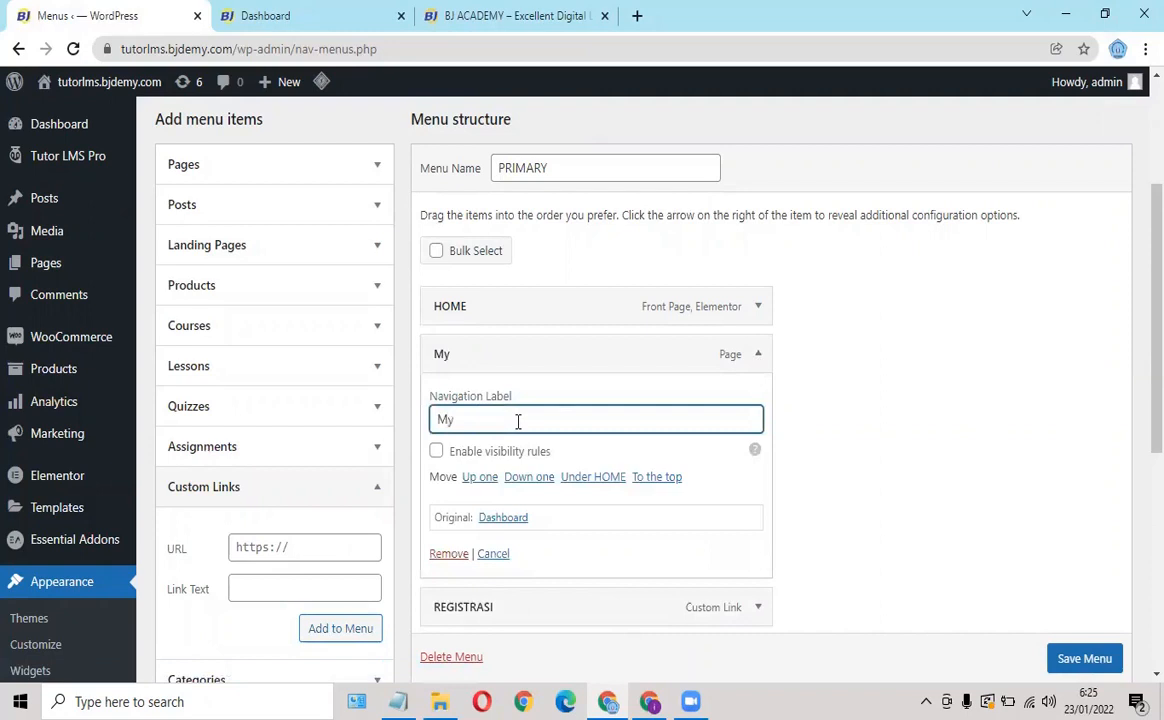
type(" Account")
left_click(760, 356)
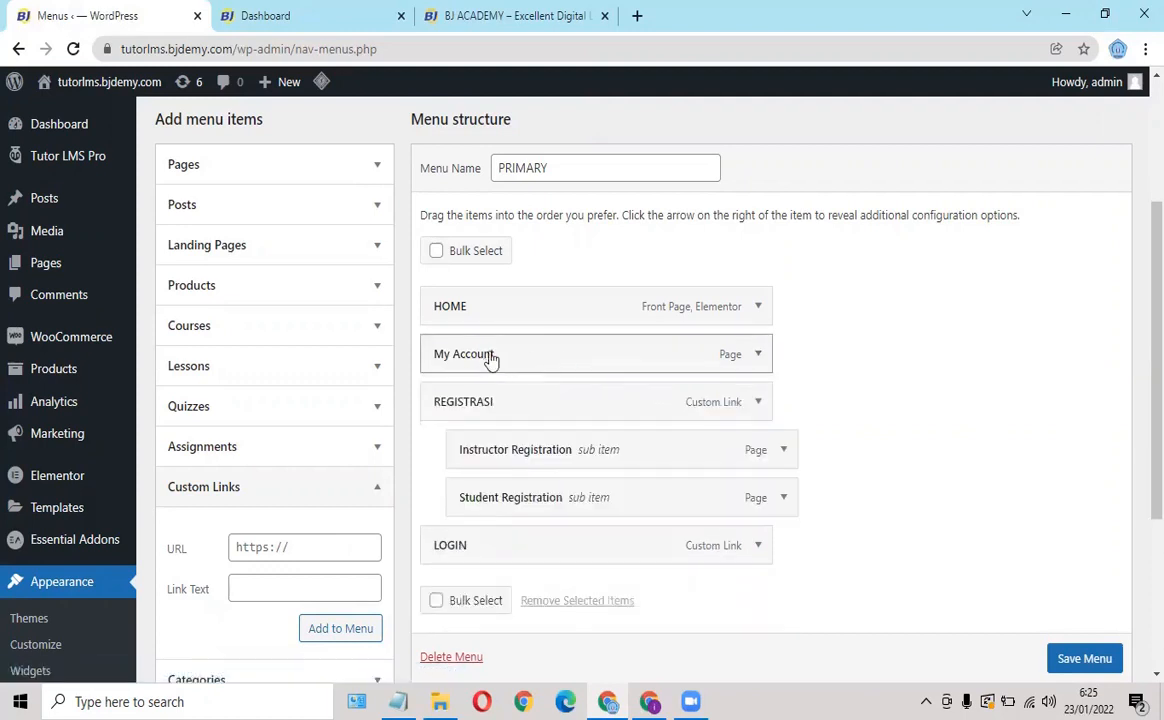
Add a My Profile custom link using the my-profile URL and nest it under My Account.
left_click(398, 701)
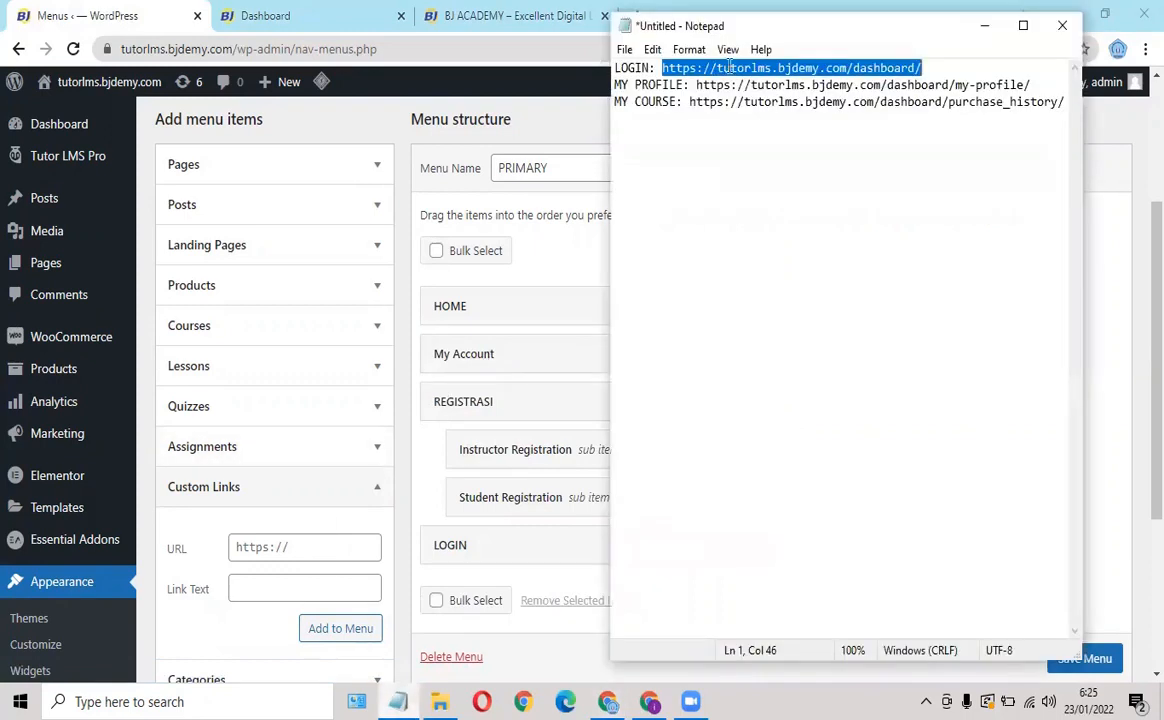
left_click_drag(695, 85, 1032, 87)
key("ctrl+c")
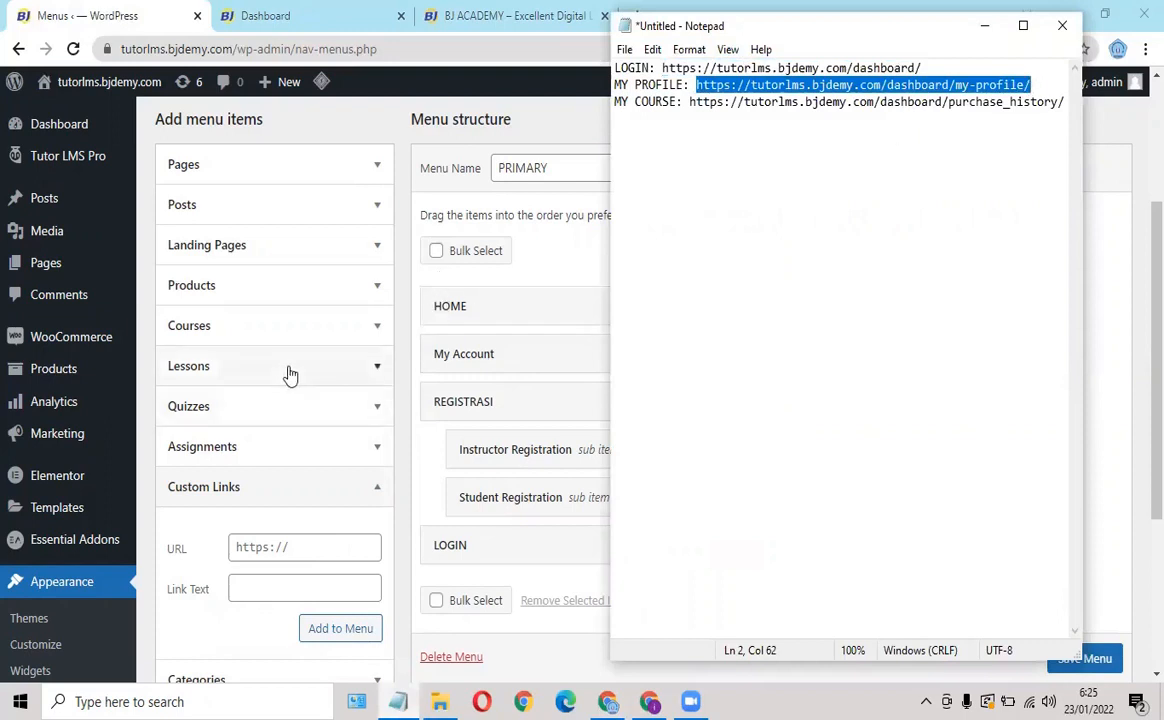
left_click(274, 547)
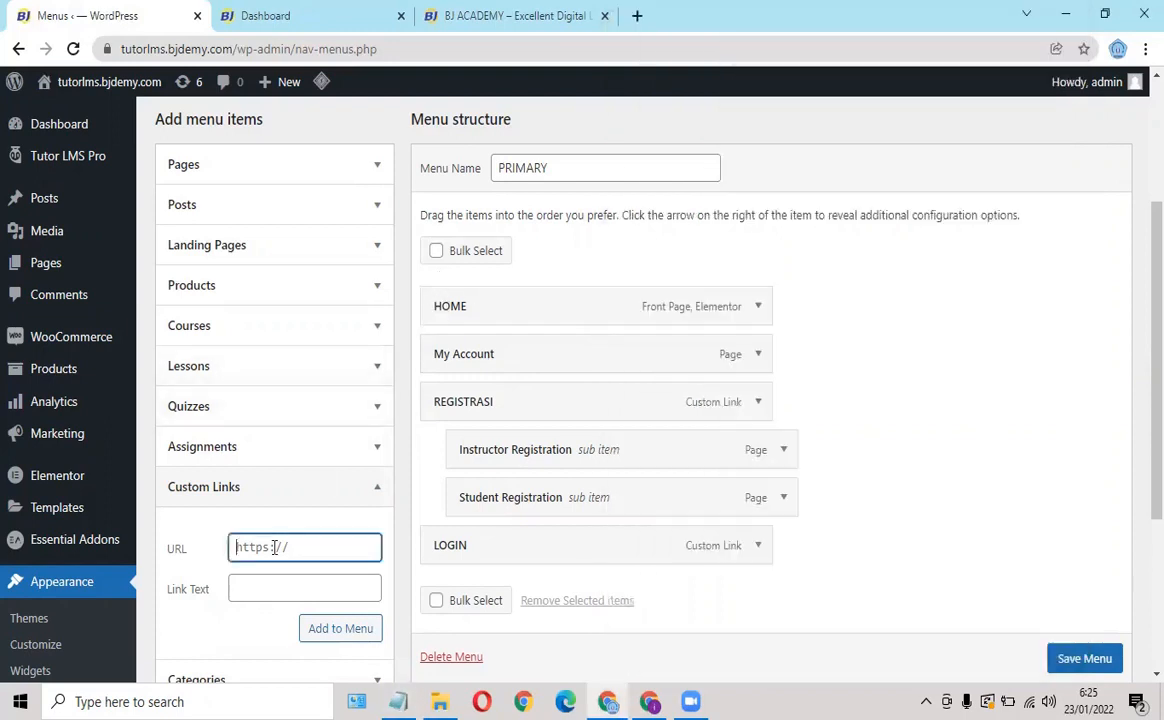
key("ctrl+v")
left_click(249, 585)
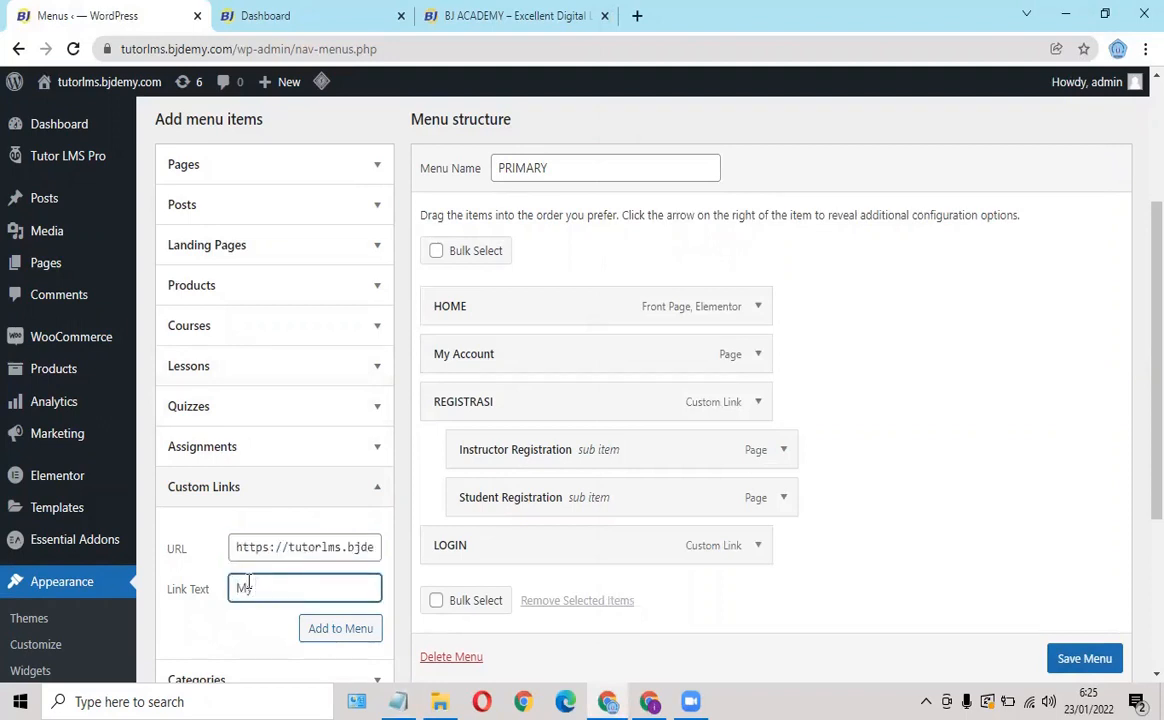
left_click(322, 630)
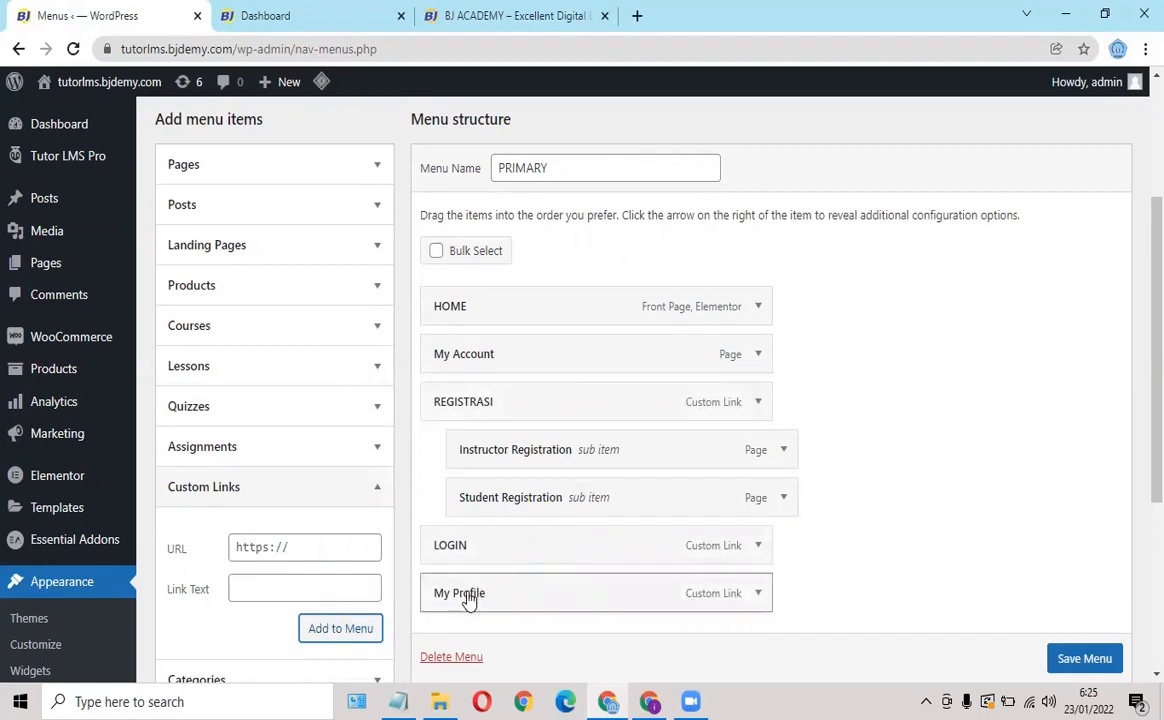
left_click_drag(466, 597, 494, 392)
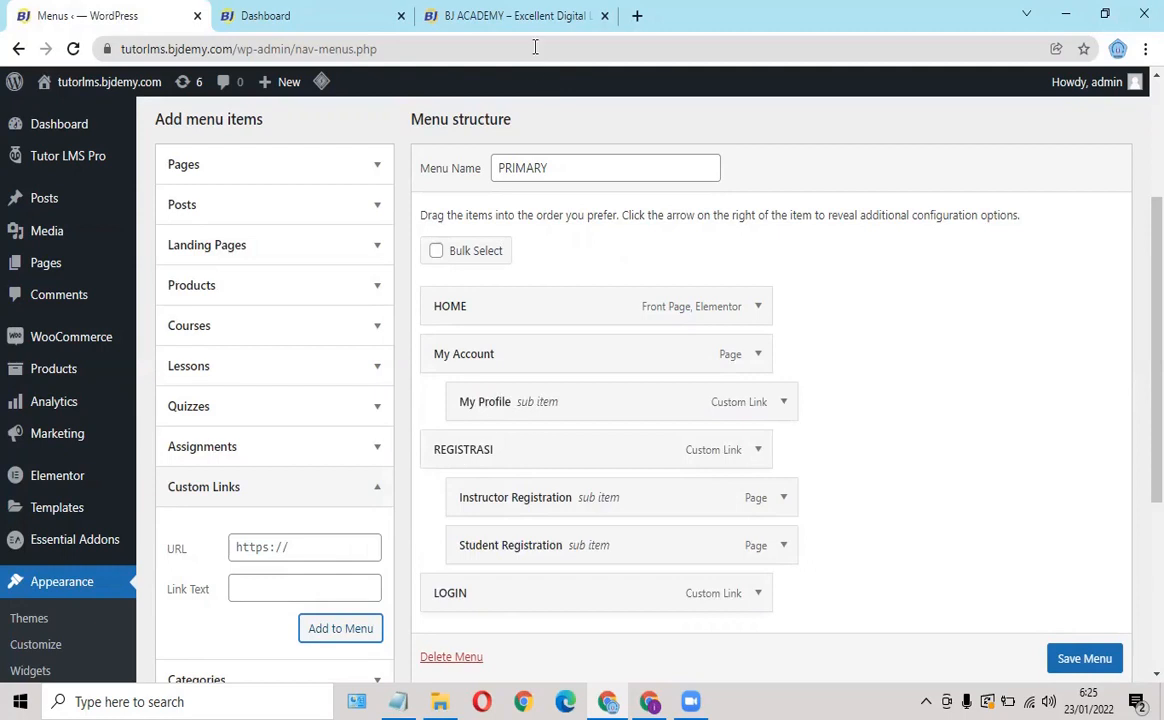
Add a My Course link with the MY COURSE URL and nest it under My Account after My Profile.
key("alt+Tab")
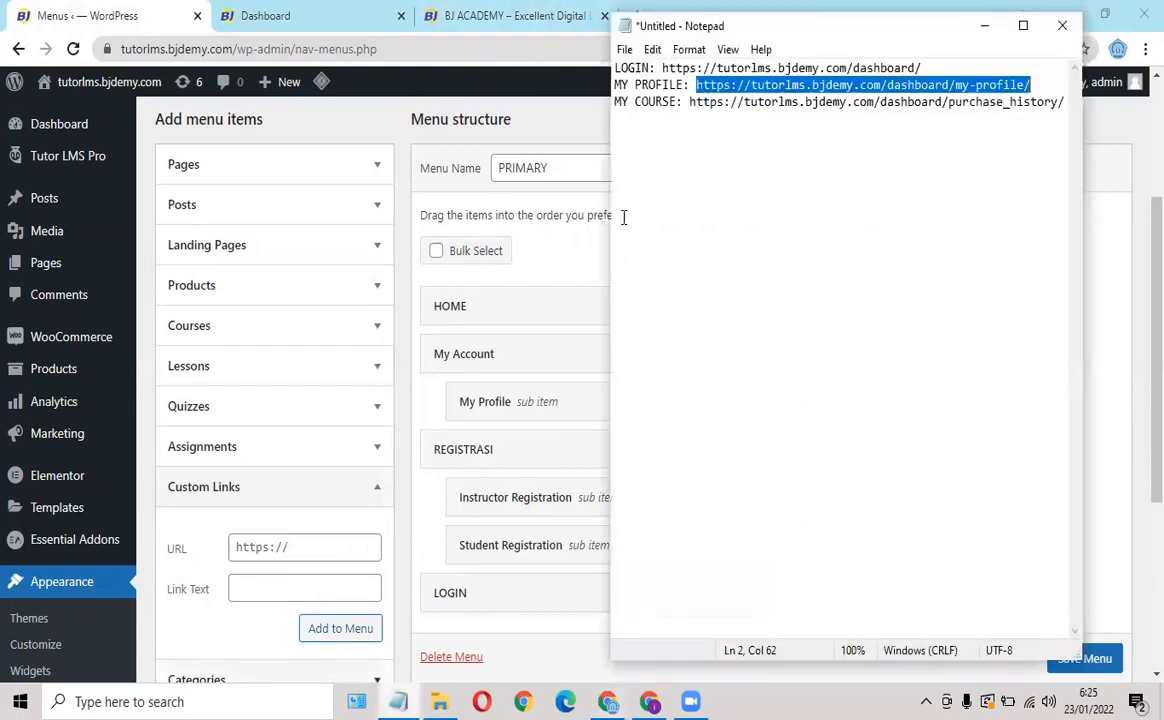
left_click_drag(690, 103, 1052, 115)
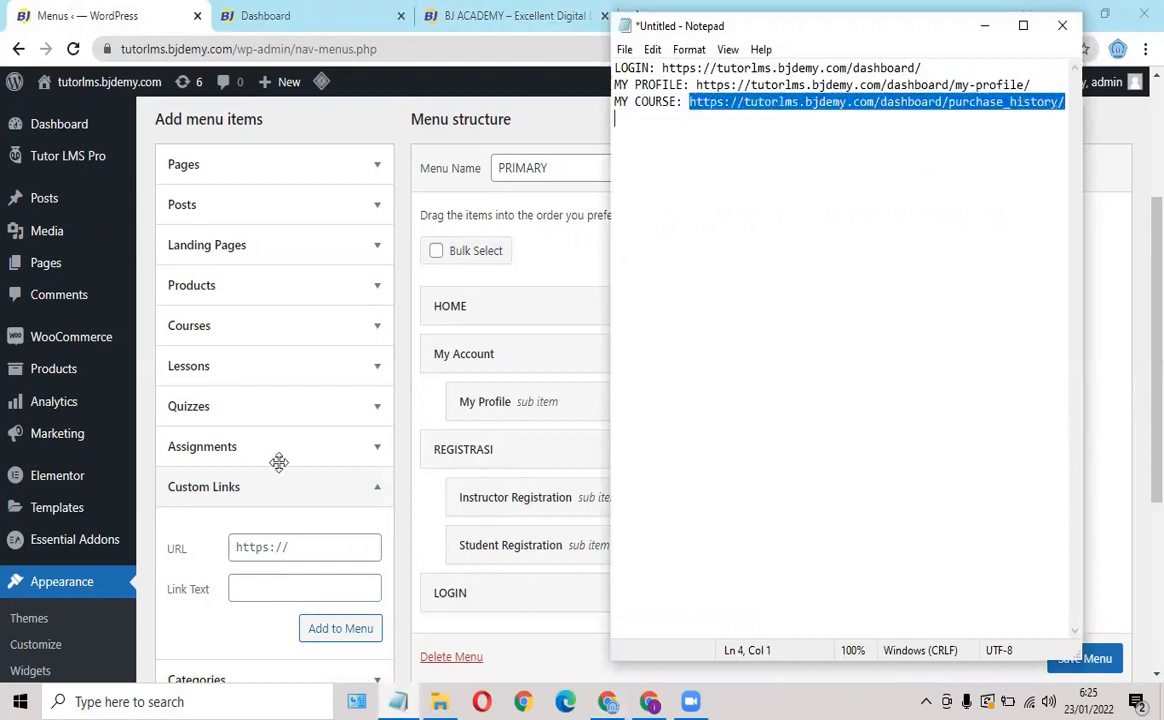
left_click(258, 549)
type("https://tutorlms.bjdemy.com/dashboard/purchase_history/")
left_click(237, 591)
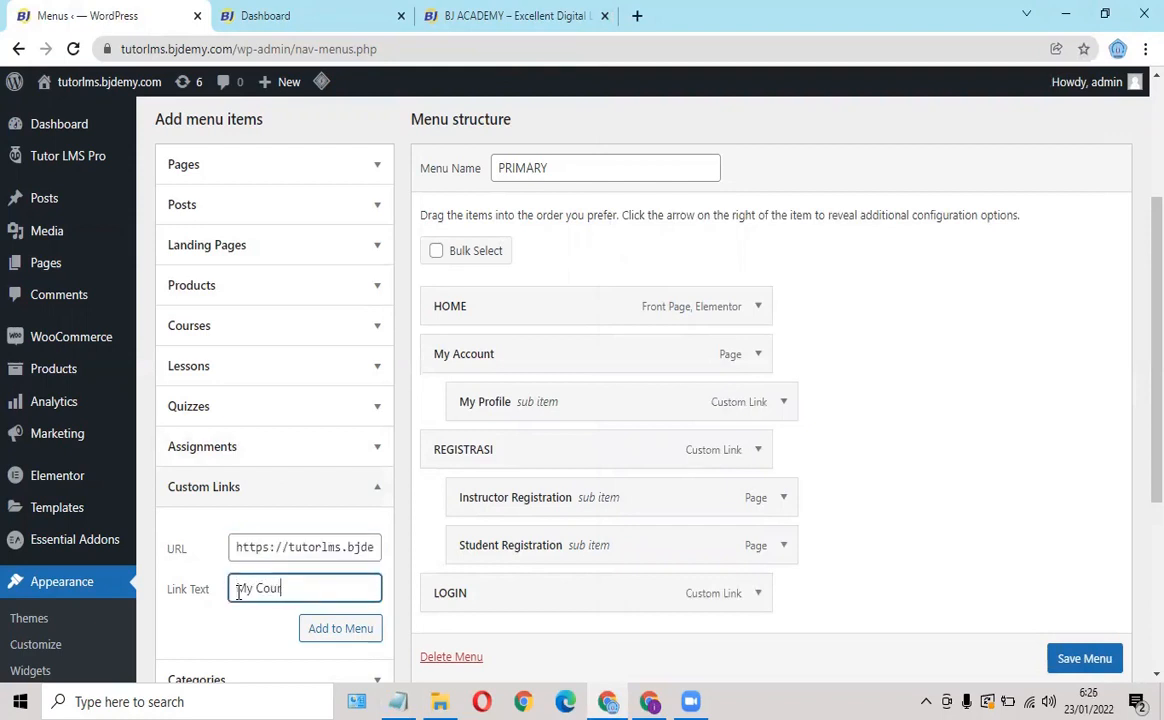
left_click(341, 629)
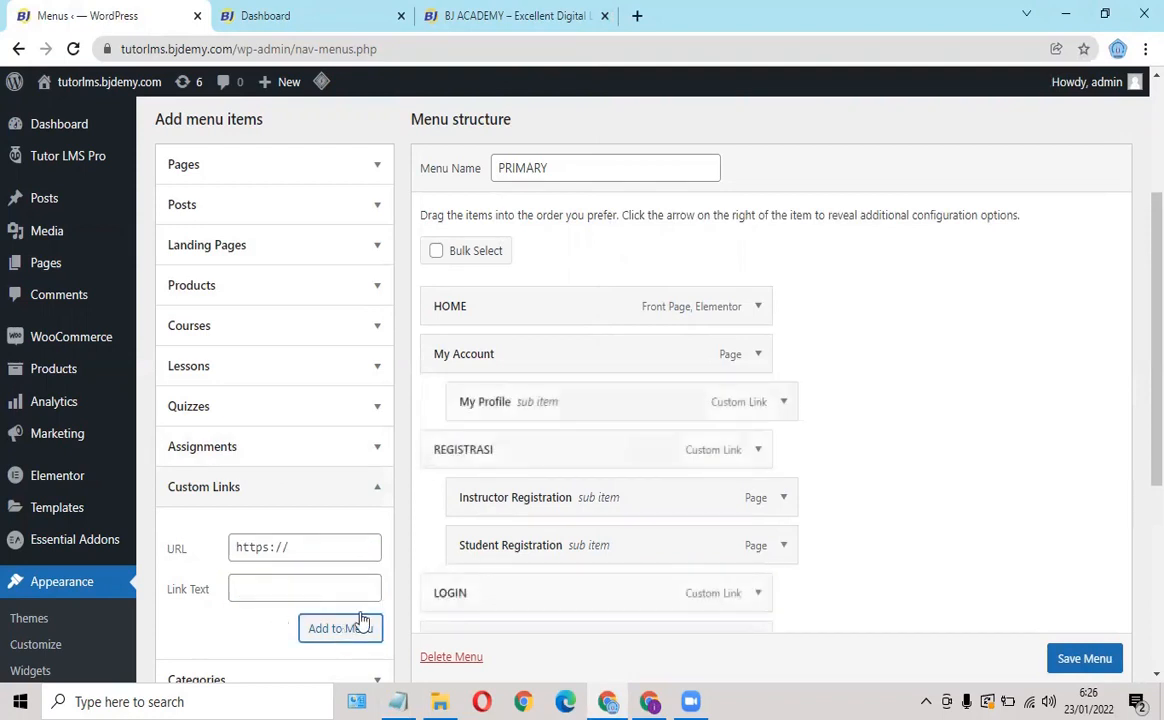
scroll(540, 405, "down", 1)
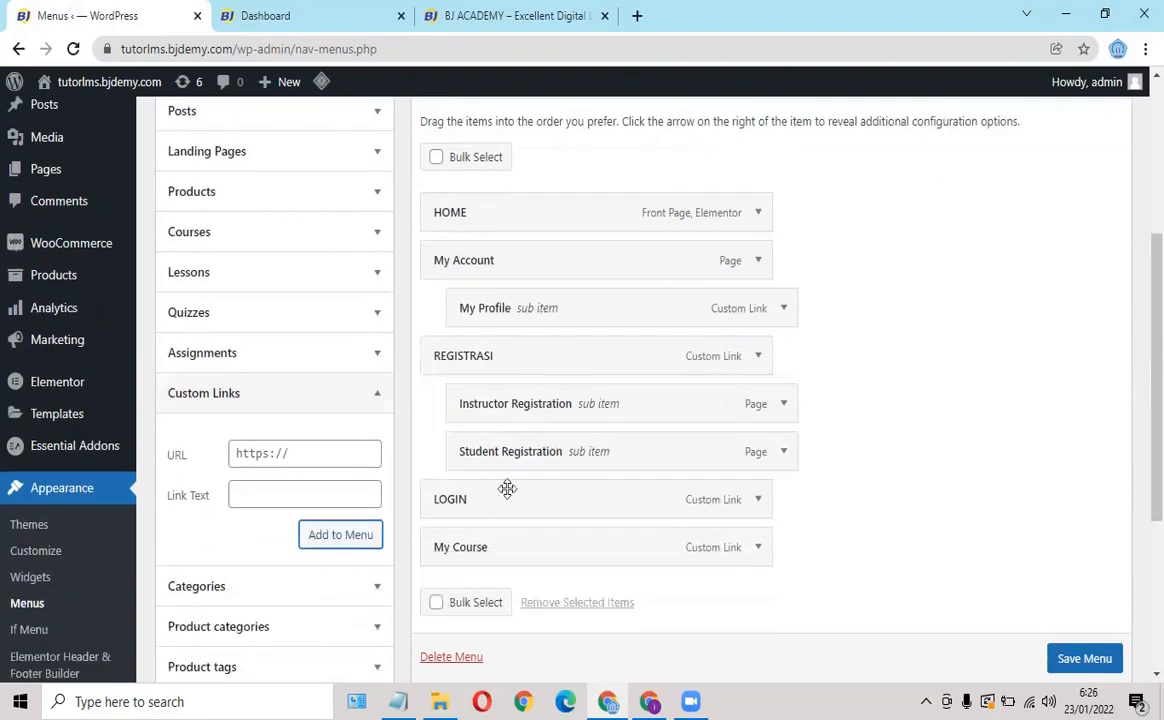
left_click_drag(488, 548, 519, 344)
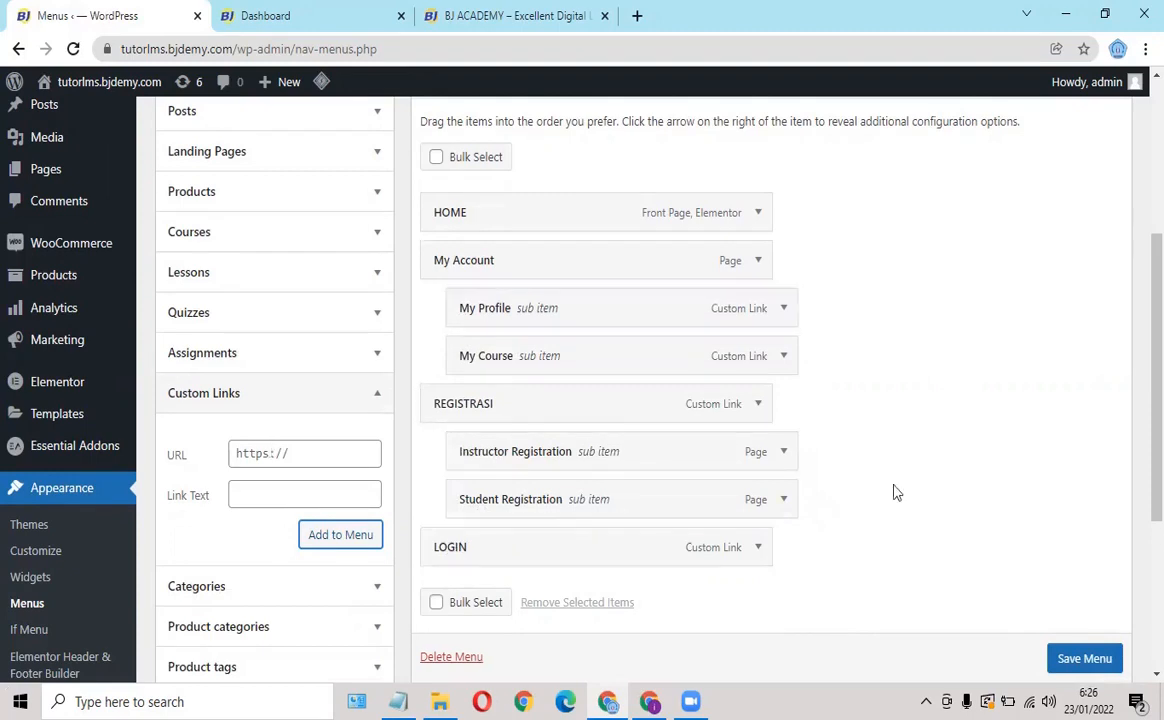
scroll(1085, 660, "down", 1)
left_click(1085, 659)
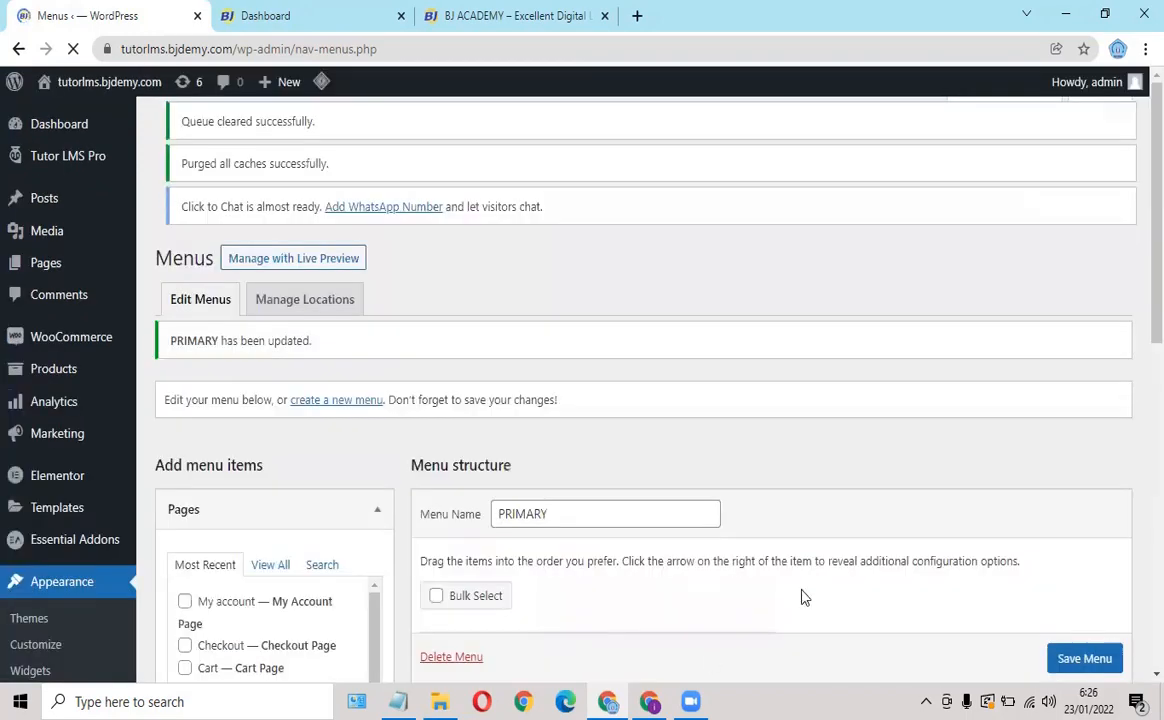
left_click(649, 701)
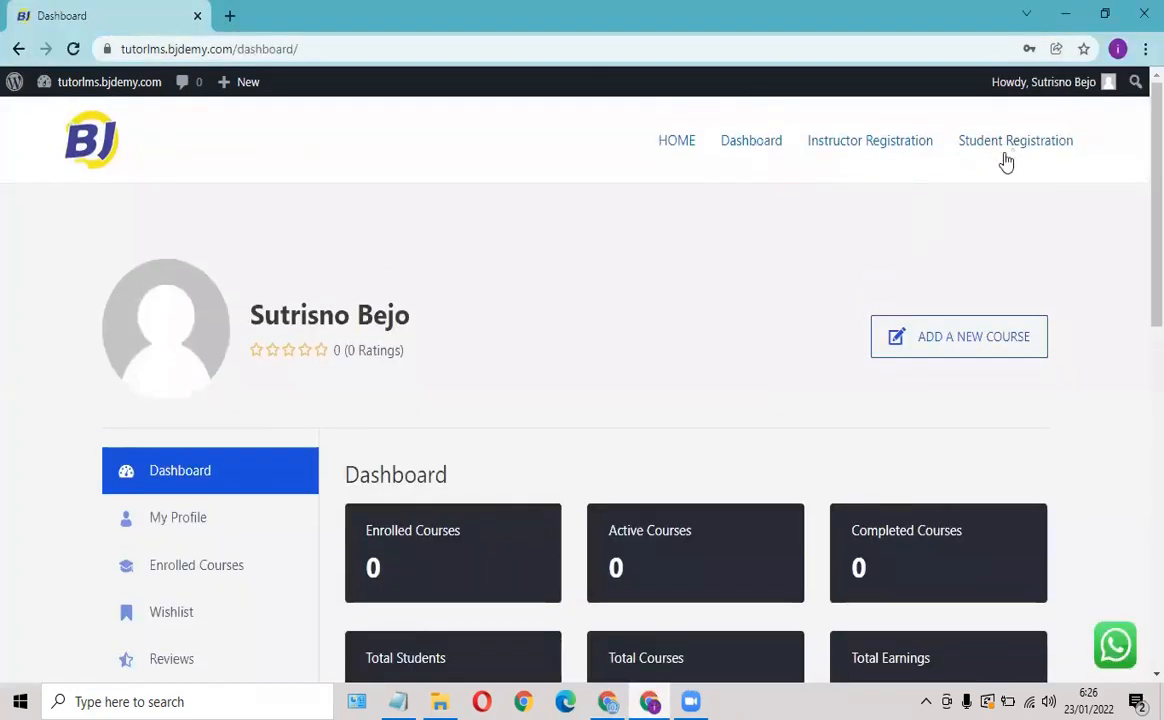
left_click(676, 143)
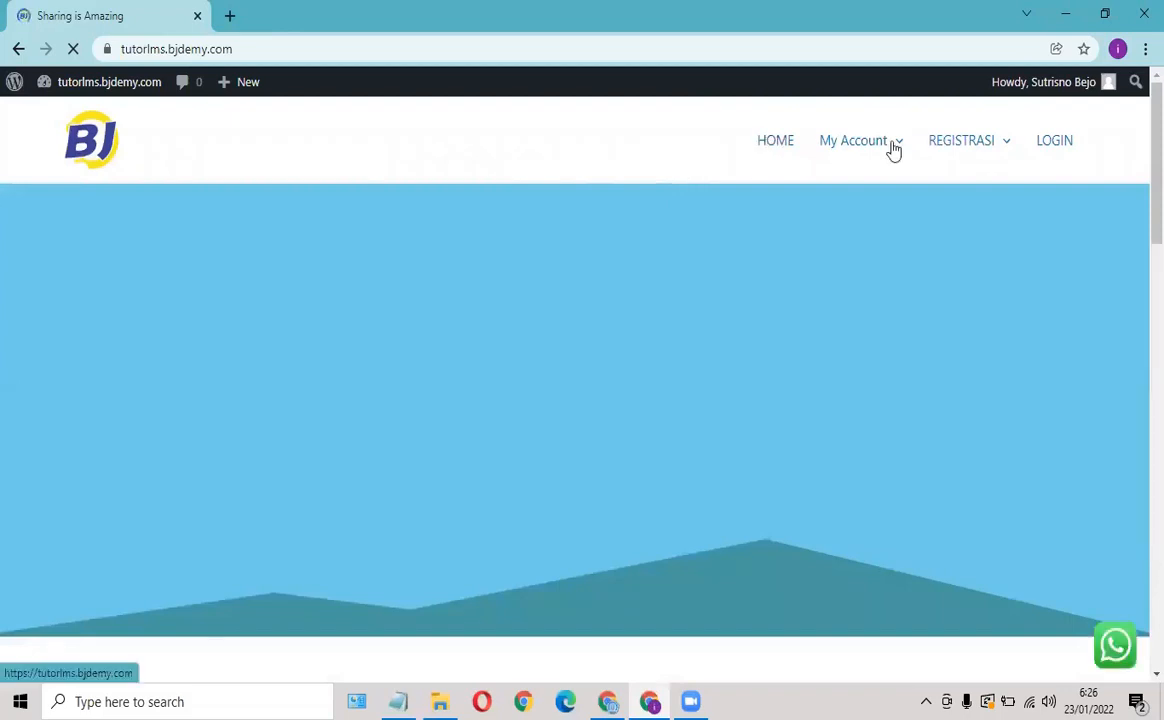
mouse_move(891, 151)
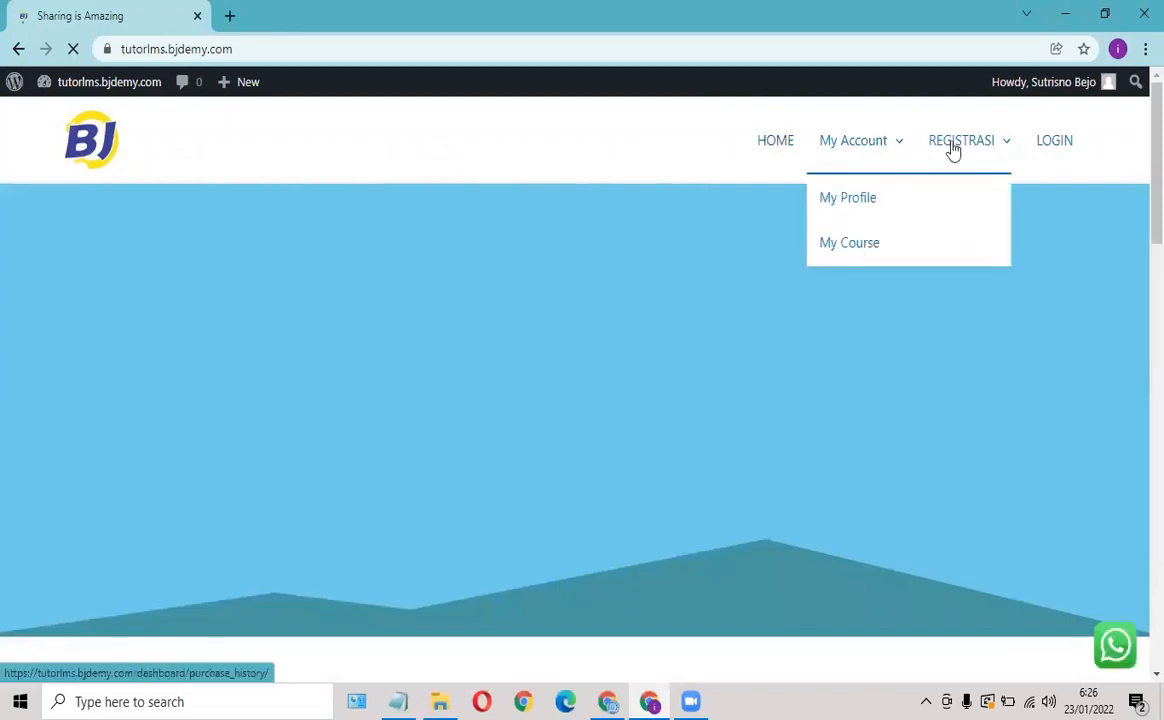
mouse_move(977, 148)
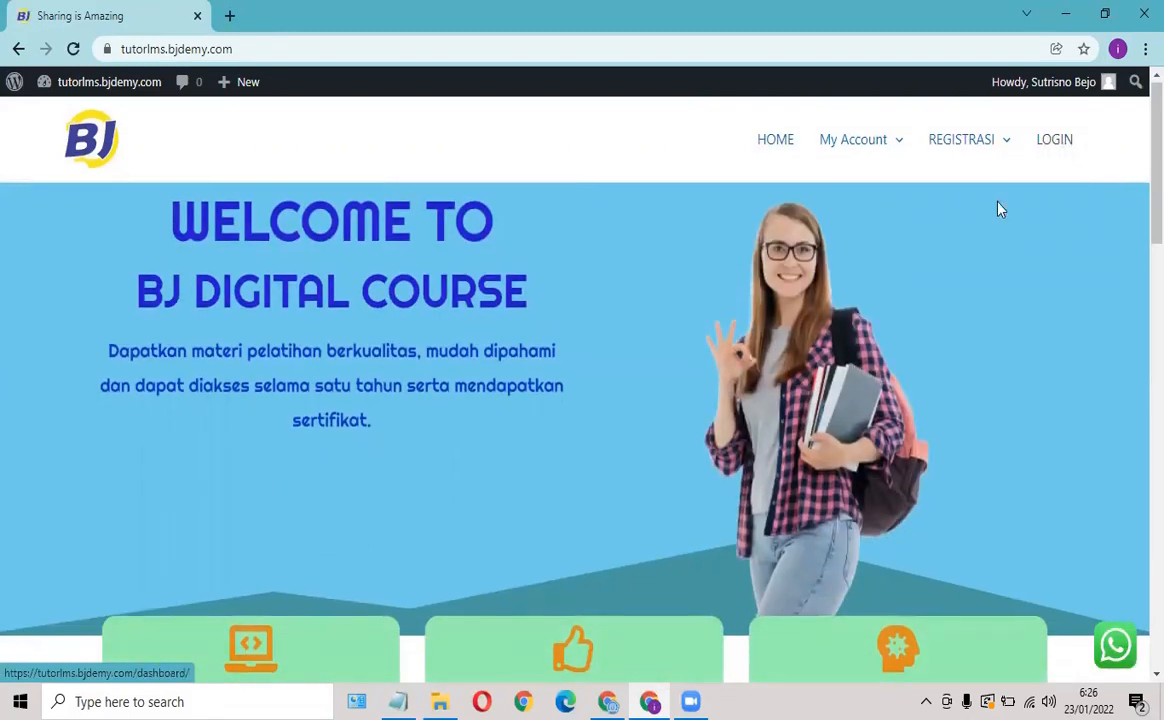
scroll(967, 208, "down", 8)
scroll(966, 190, "up", 6)
scroll(963, 163, "up", 3)
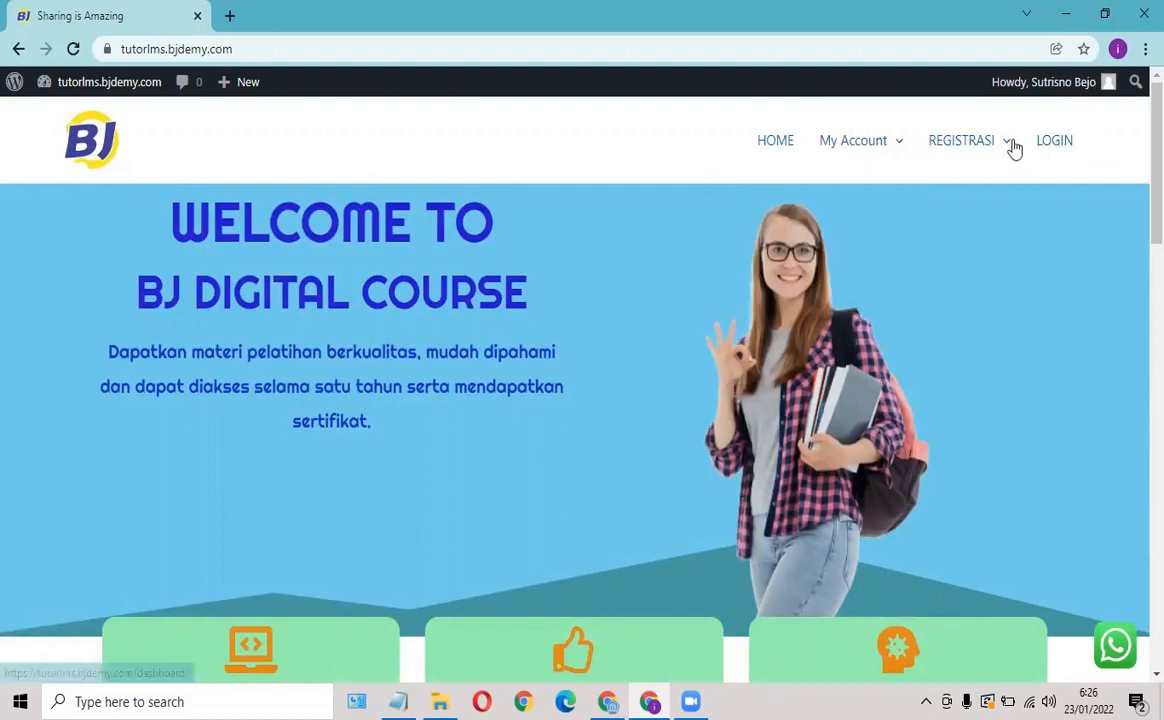
Tick Enable visibility rules on the LOGIN menu item and save the PRIMARY menu.
left_click(607, 700)
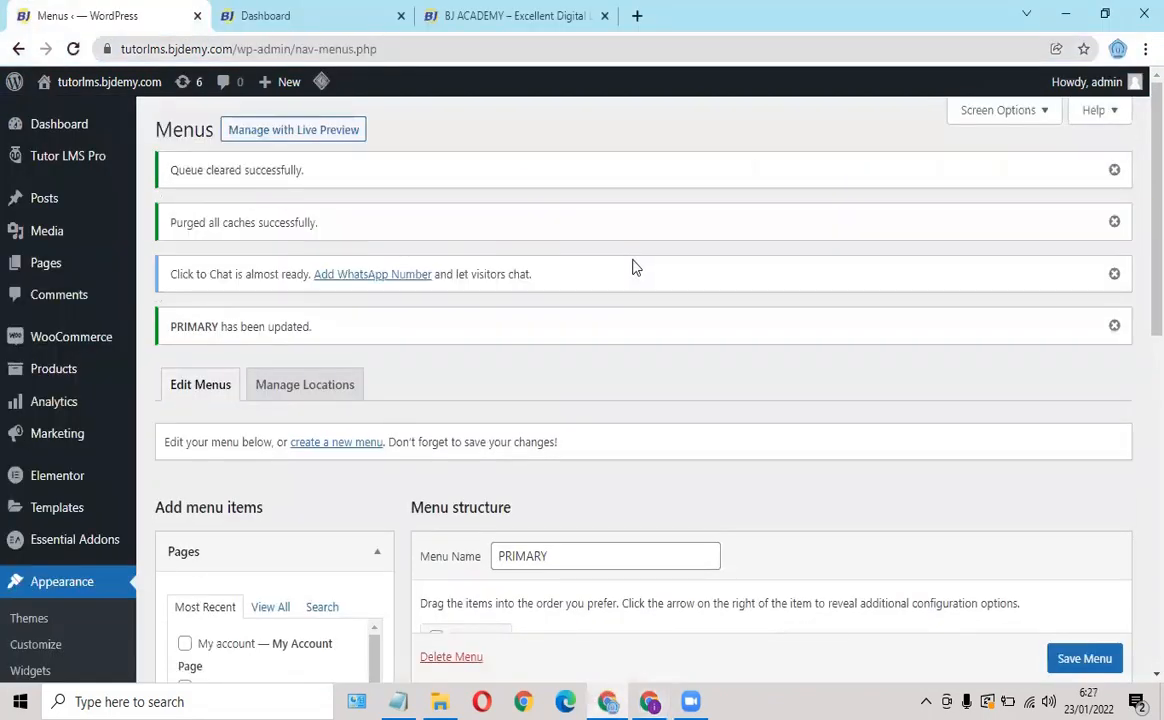
scroll(370, 380, "down", 3)
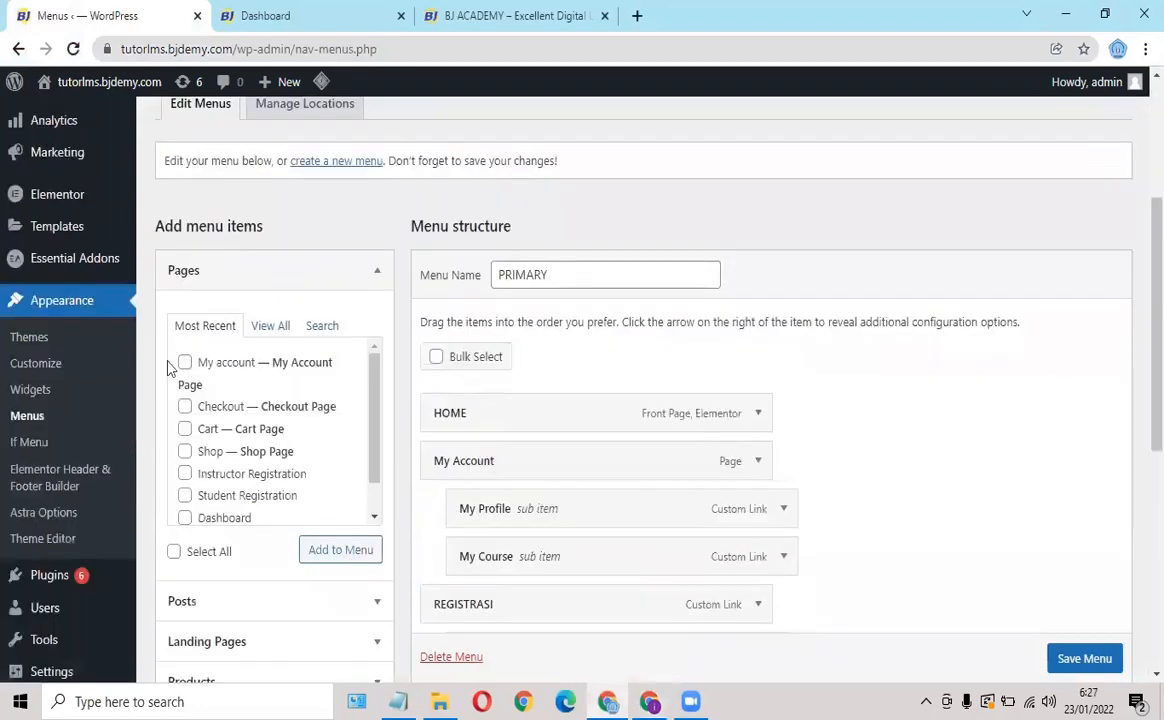
scroll(145, 345, "up", 1)
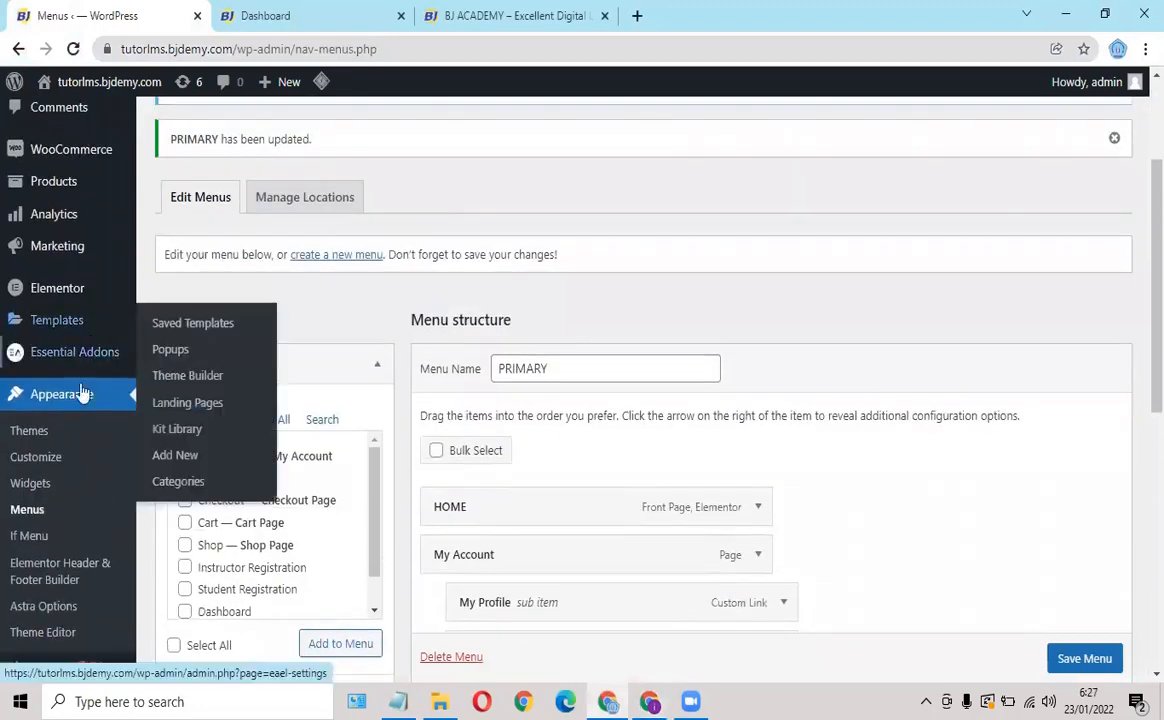
scroll(80, 400, "down", 1)
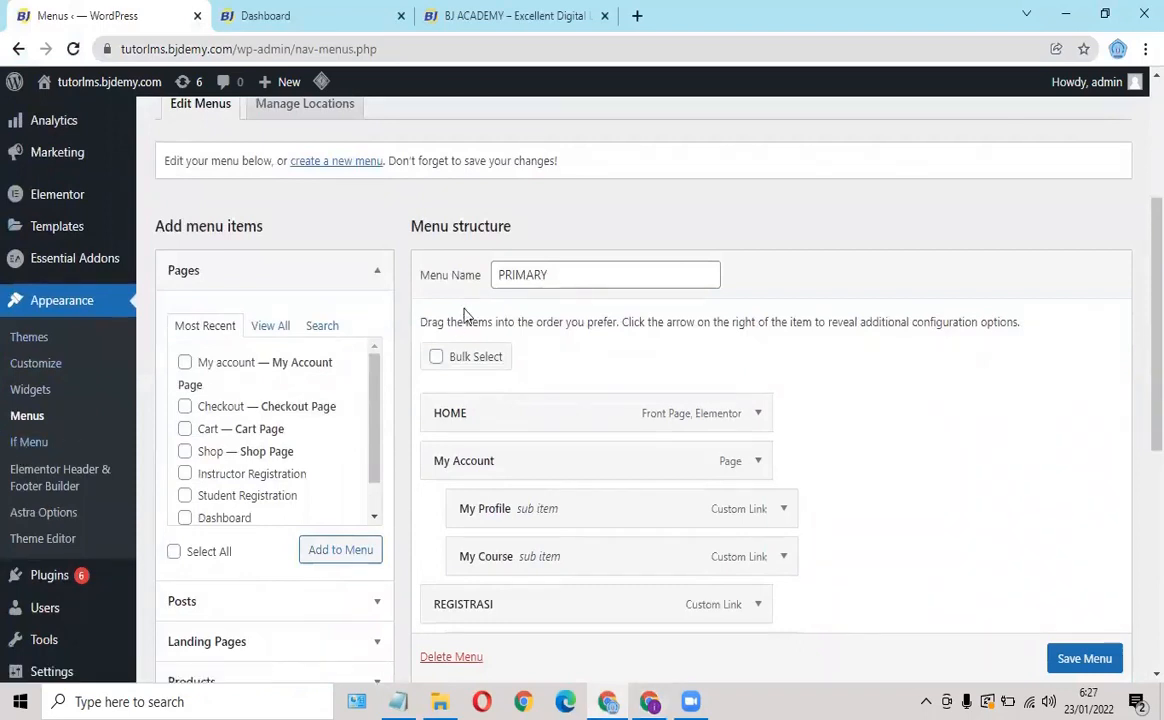
scroll(465, 307, "down", 3)
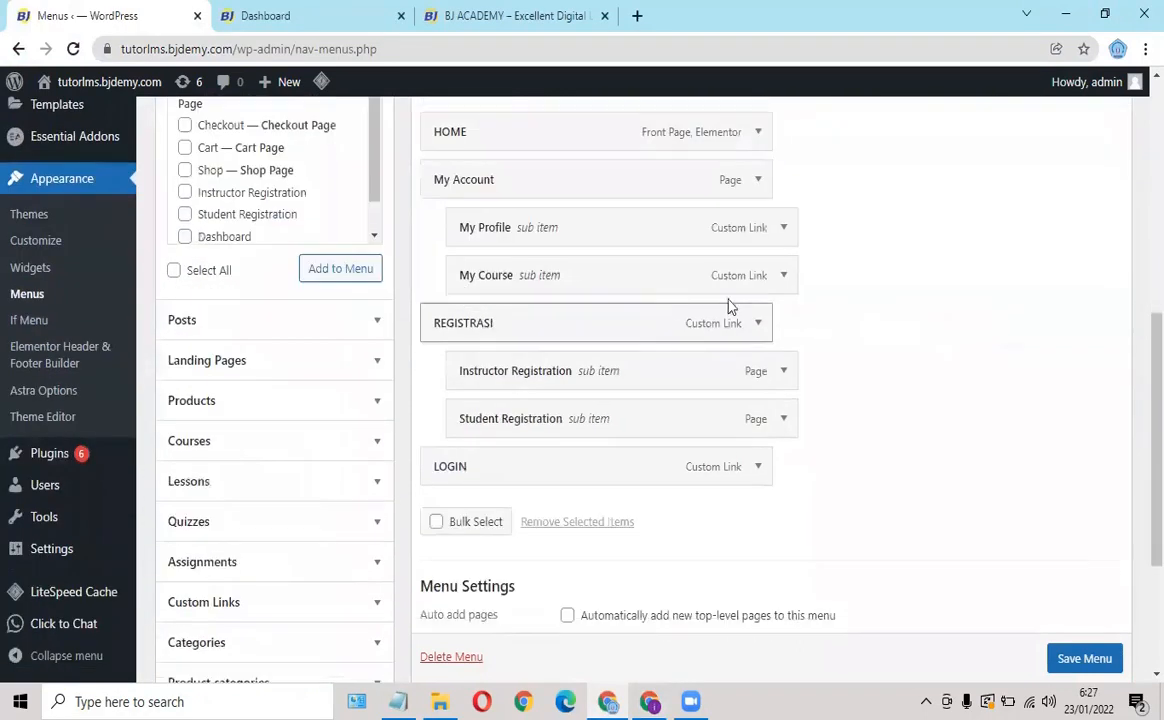
left_click(758, 473)
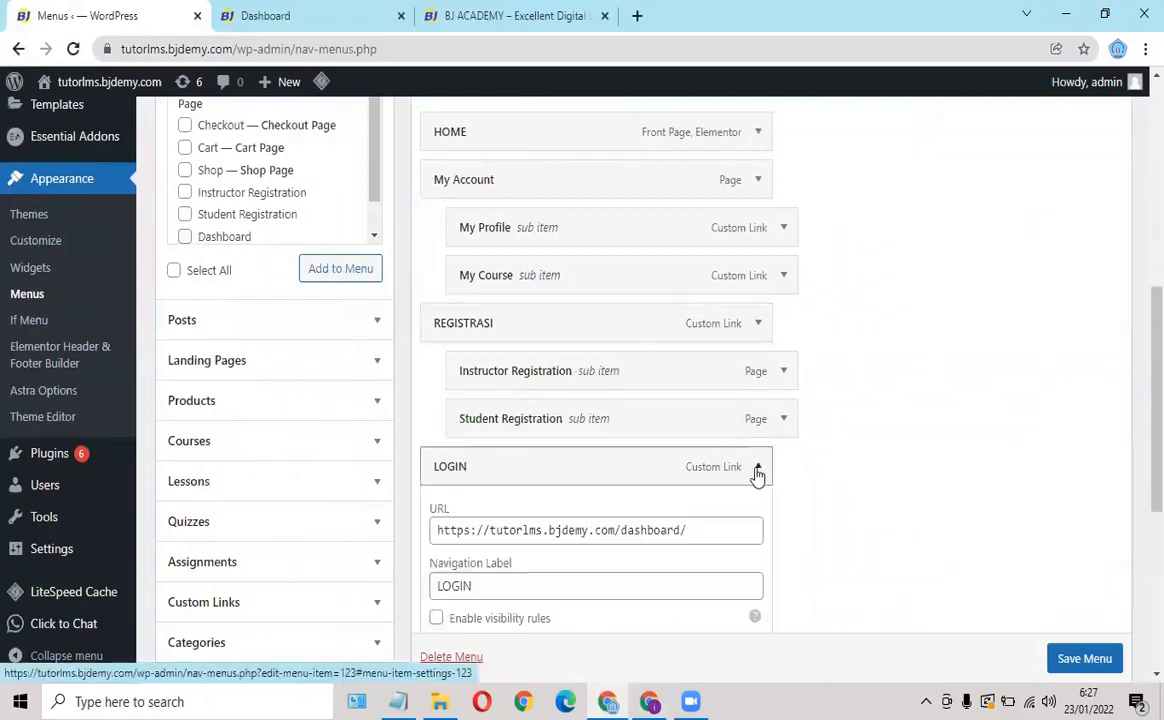
scroll(694, 491, "down", 1)
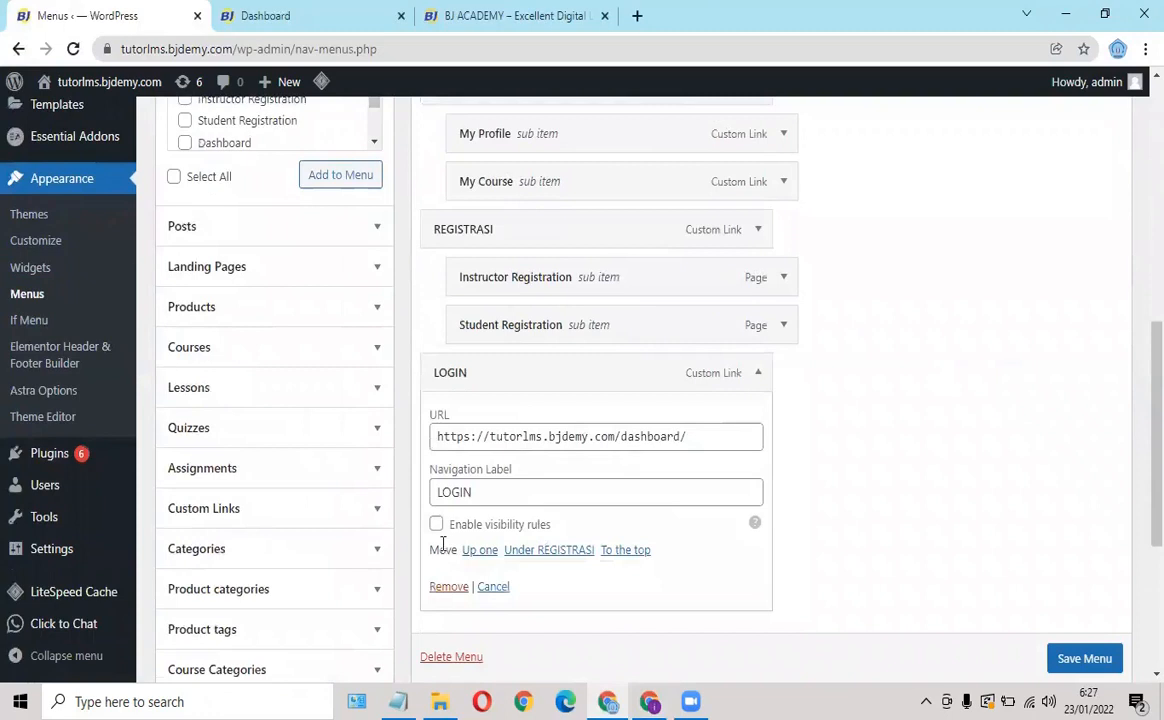
left_click(437, 525)
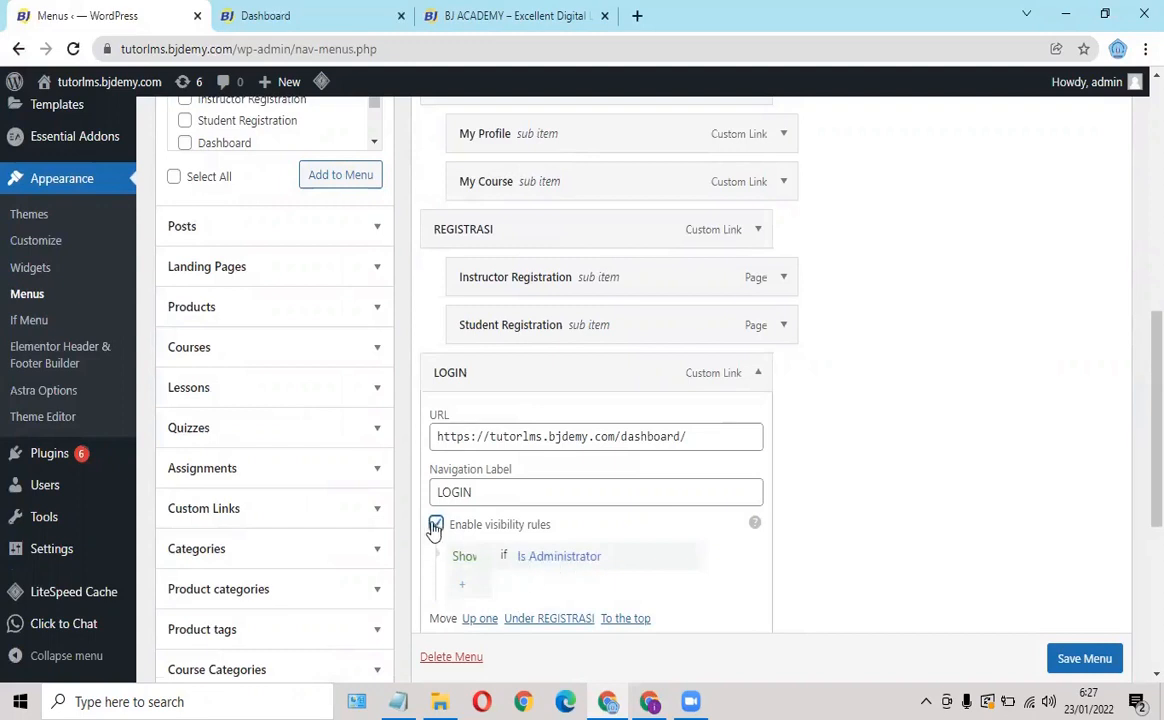
scroll(1083, 660, "down", 1)
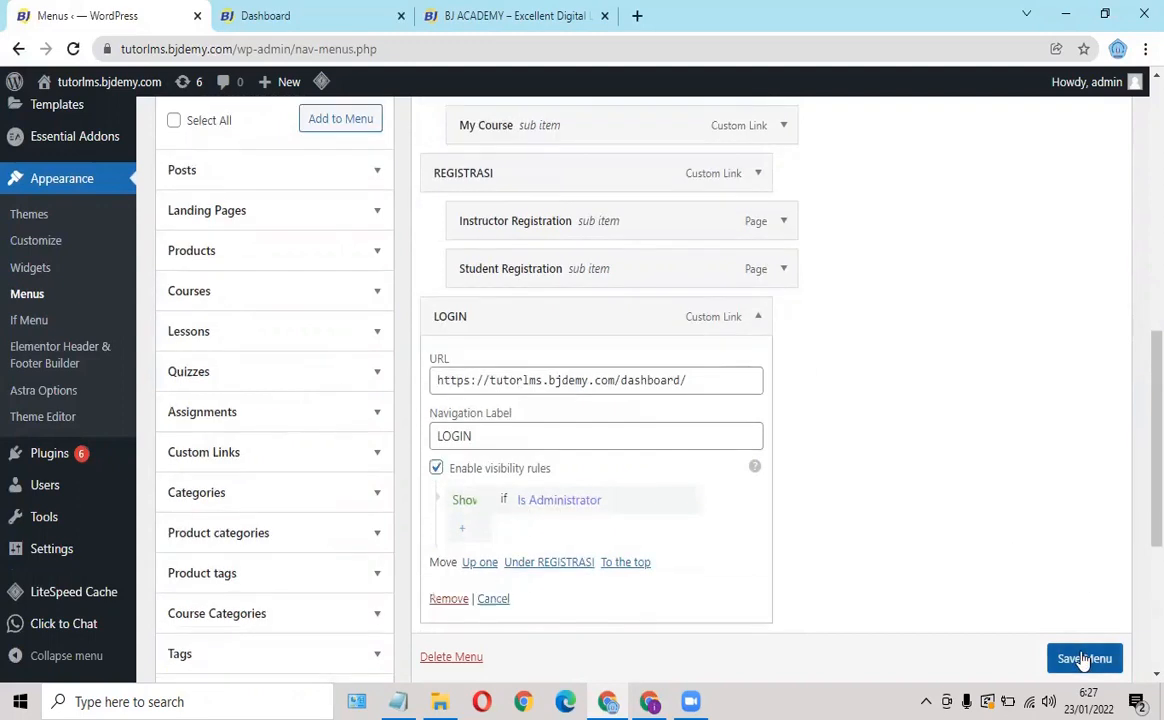
left_click(1083, 659)
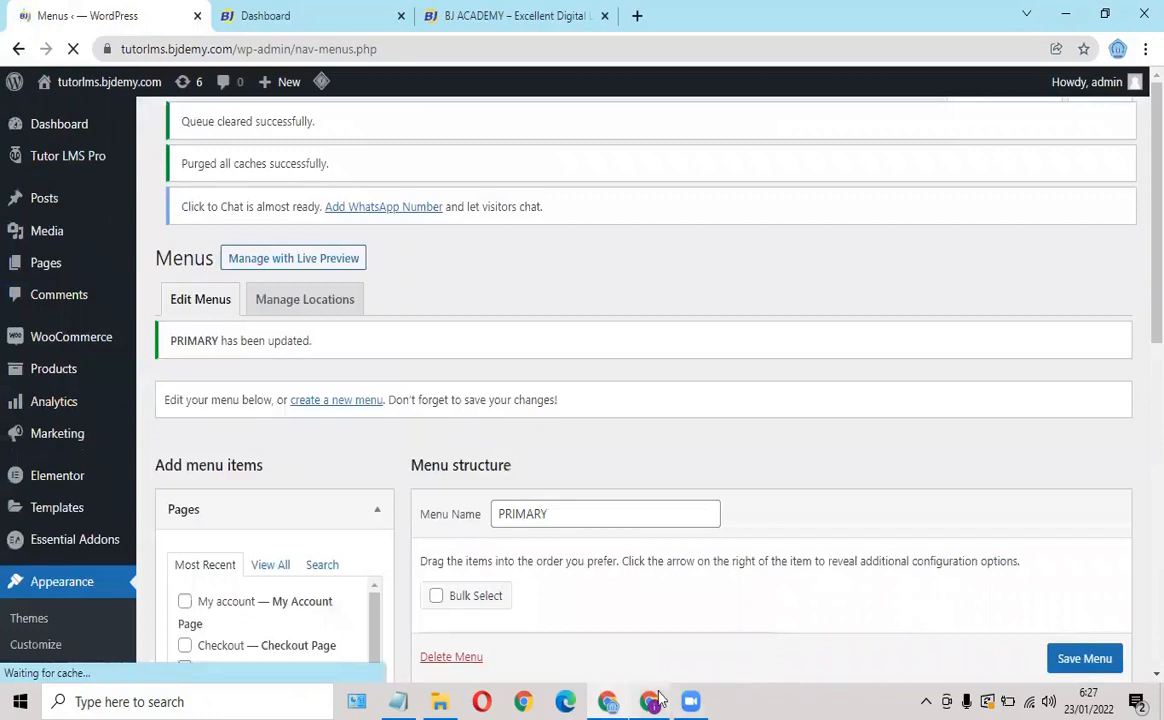
Reload the live site, log out from the My Account dashboard, and go back to HOME.
left_click(1066, 14)
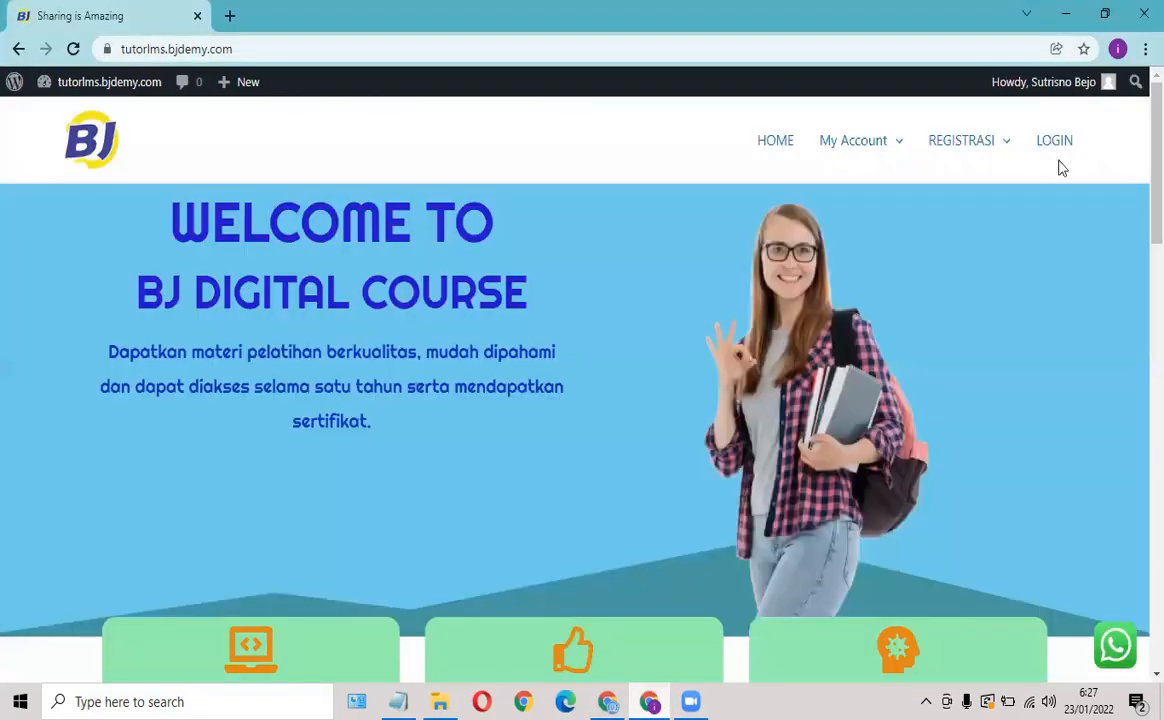
left_click(74, 56)
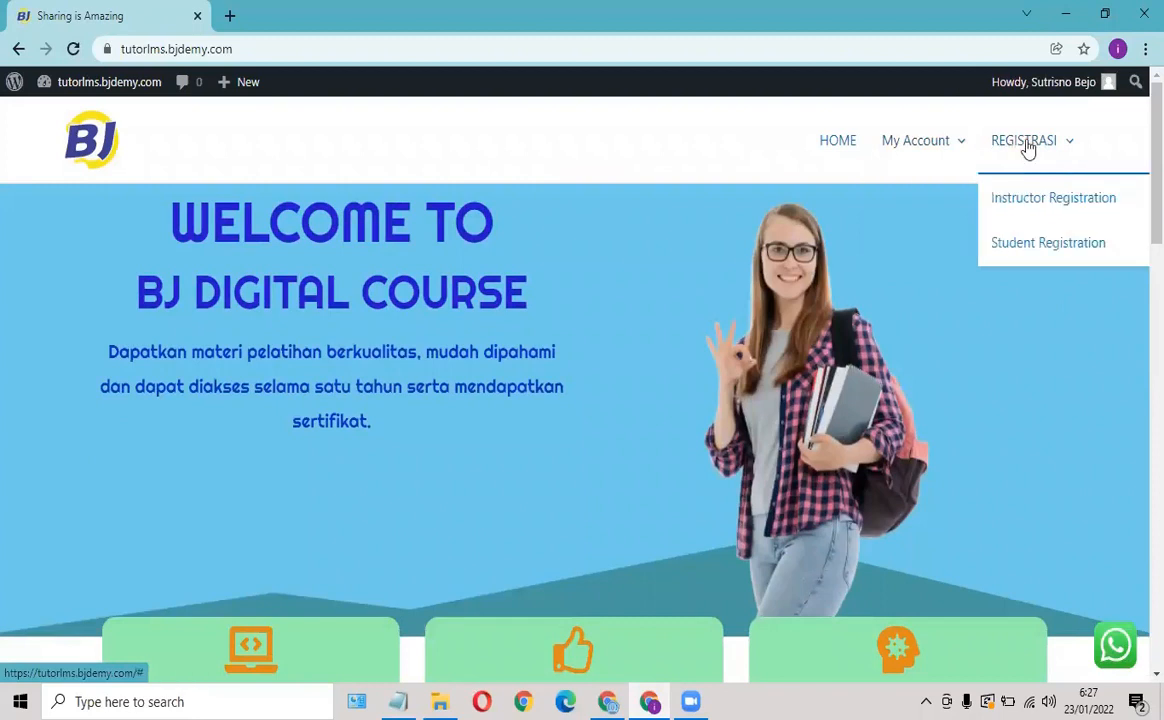
left_click(917, 158)
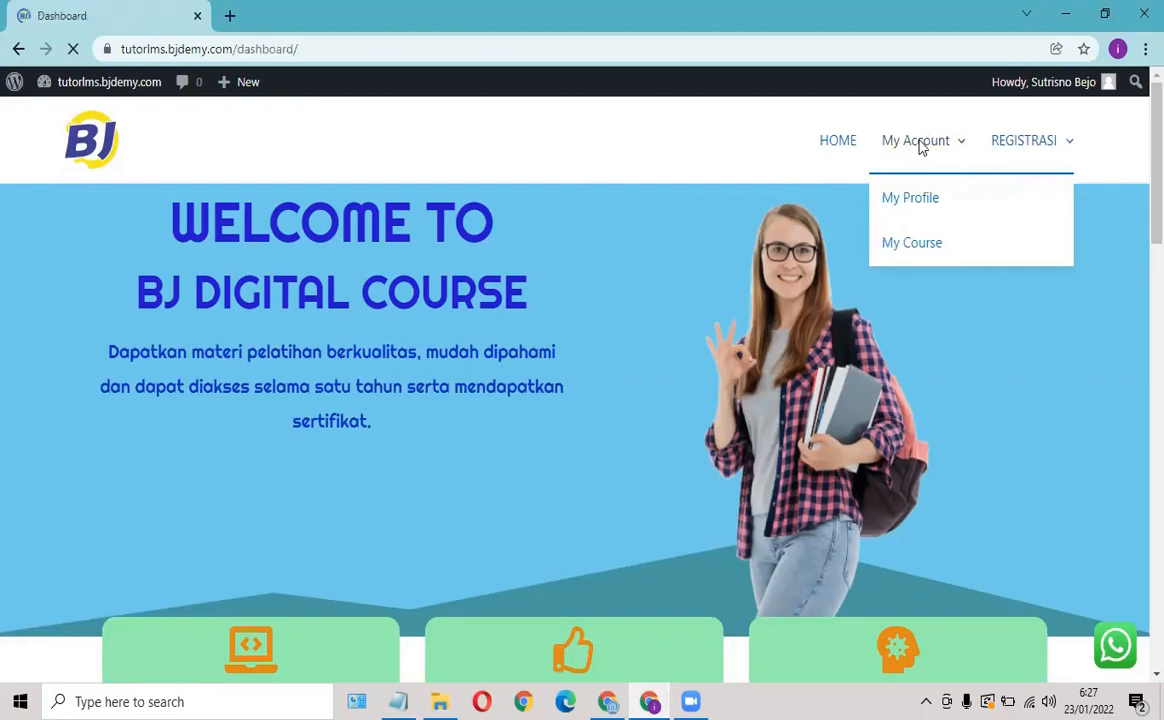
scroll(351, 337, "down", 5)
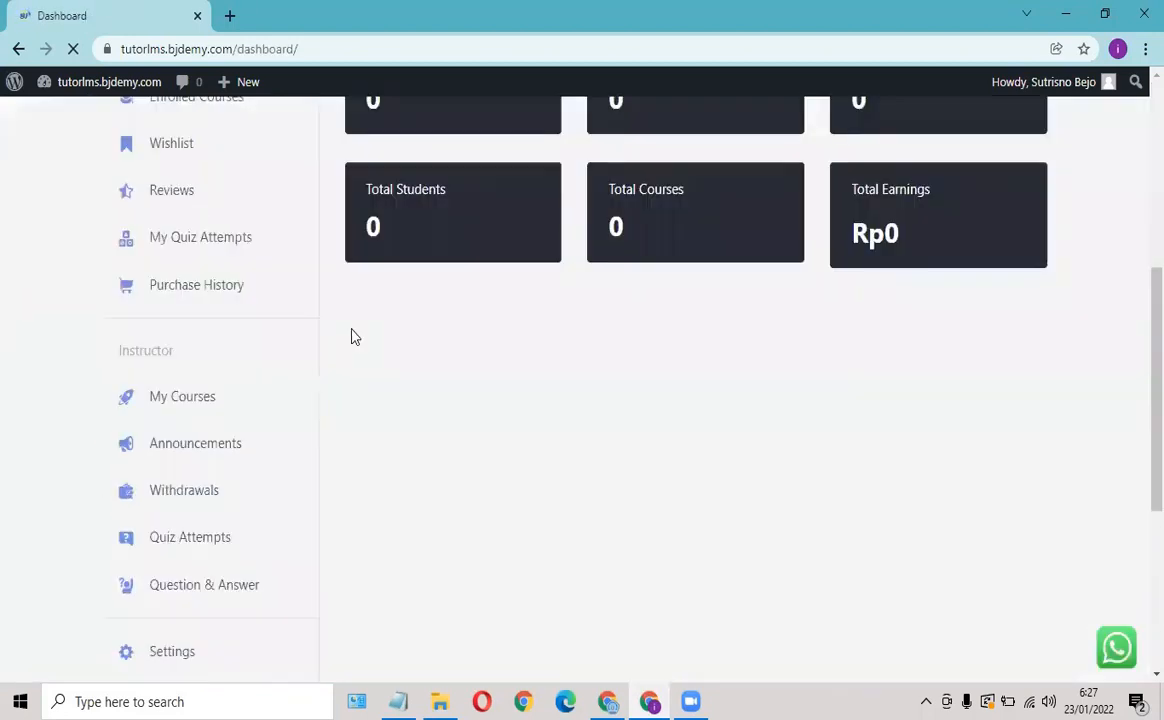
scroll(172, 360, "down", 4)
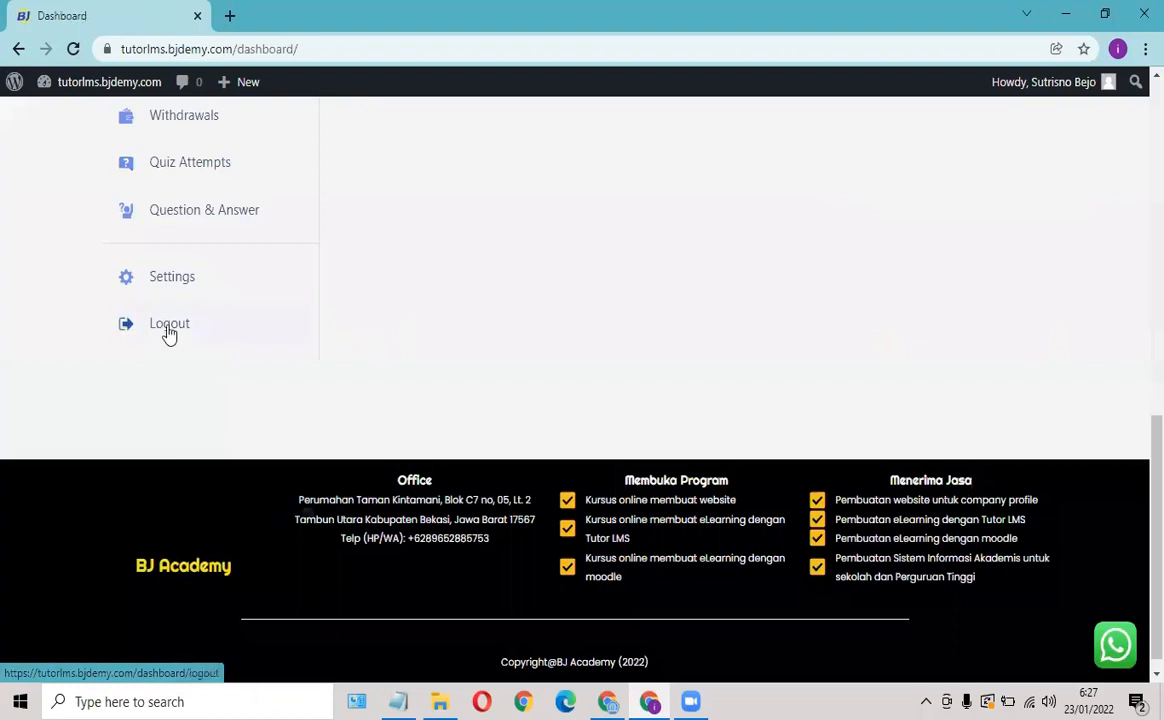
left_click(170, 330)
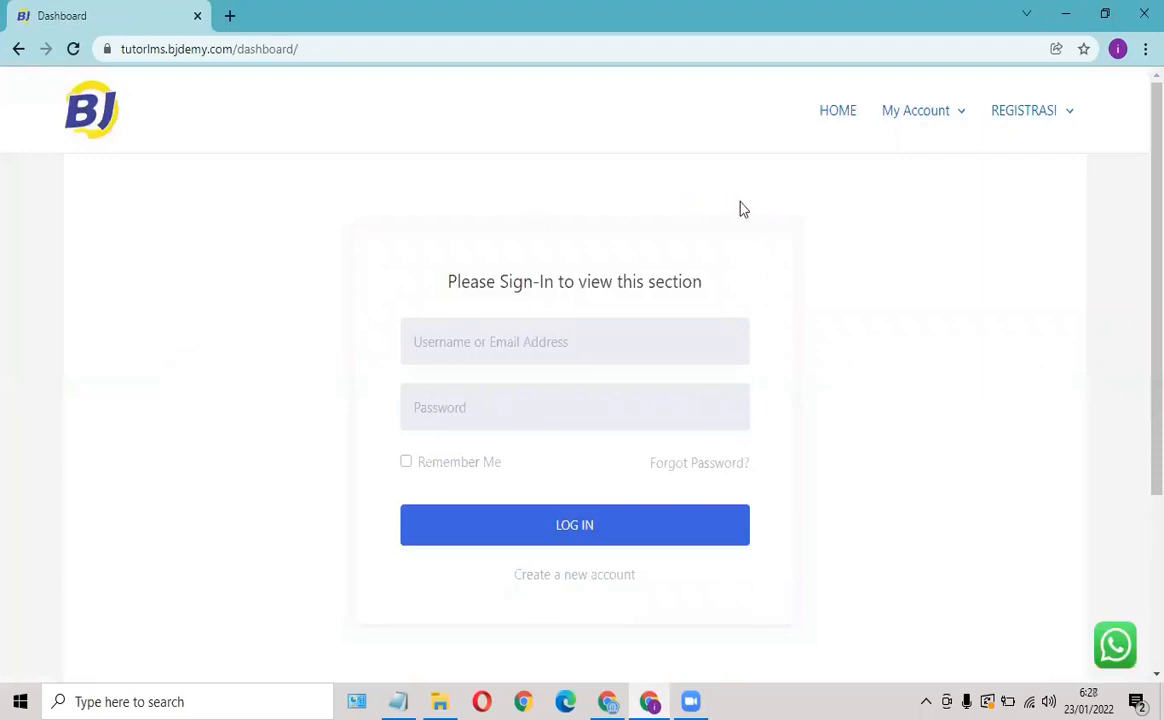
left_click(836, 117)
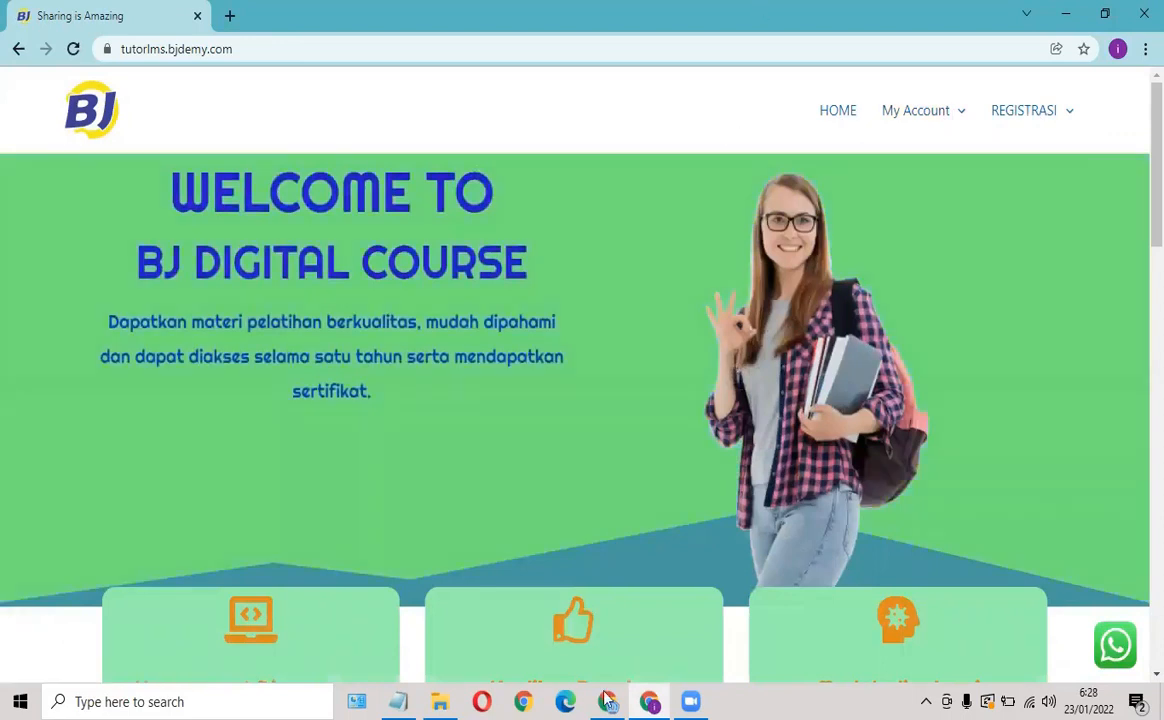
Change the LOGIN item's visibility condition from Is Administrator to Is logged in and save.
key("alt+Tab")
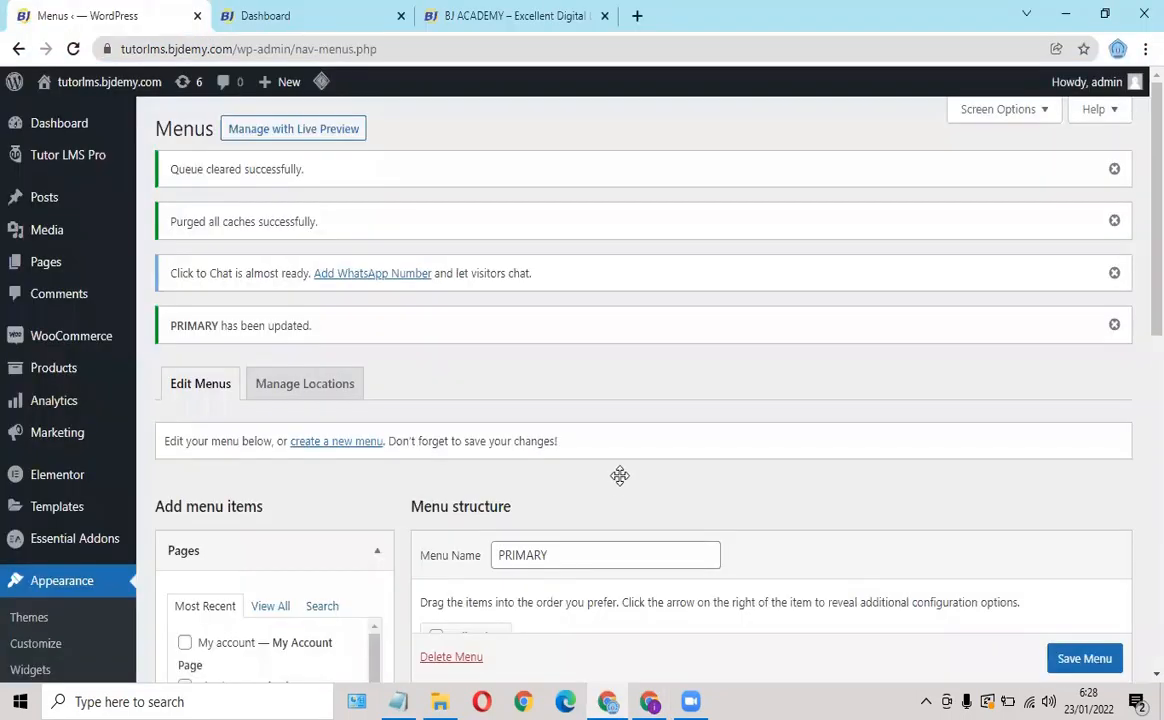
scroll(619, 476, "down", 7)
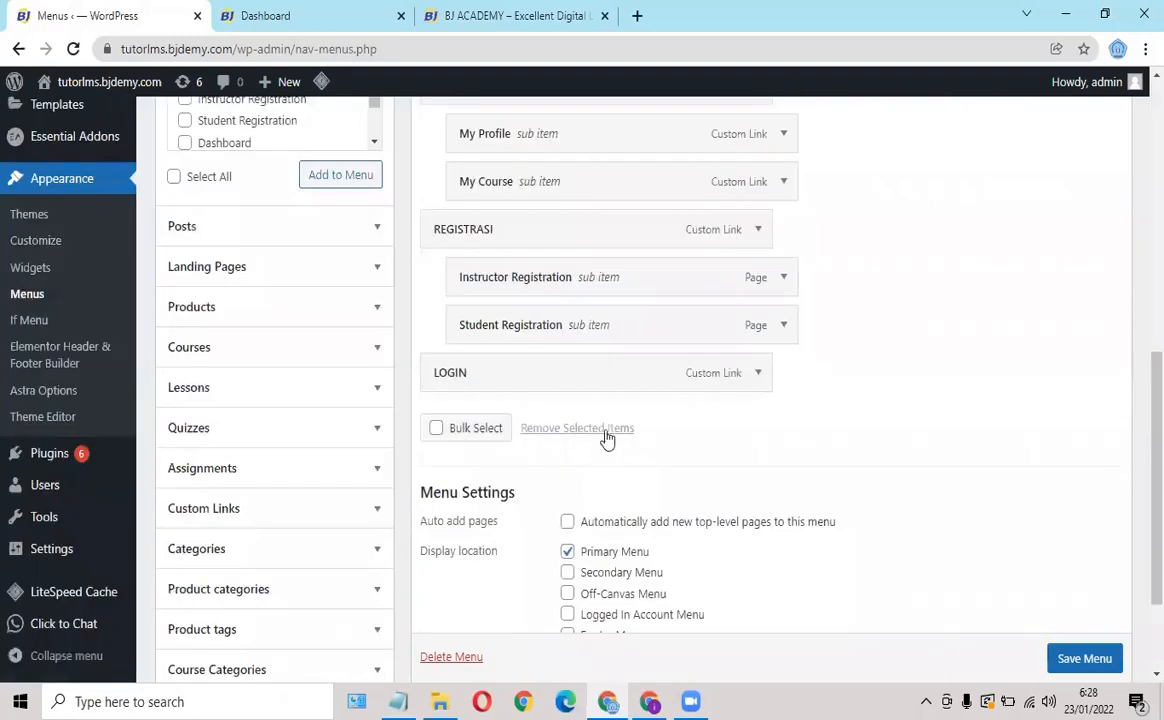
scroll(605, 439, "down", 2)
scroll(603, 408, "up", 4)
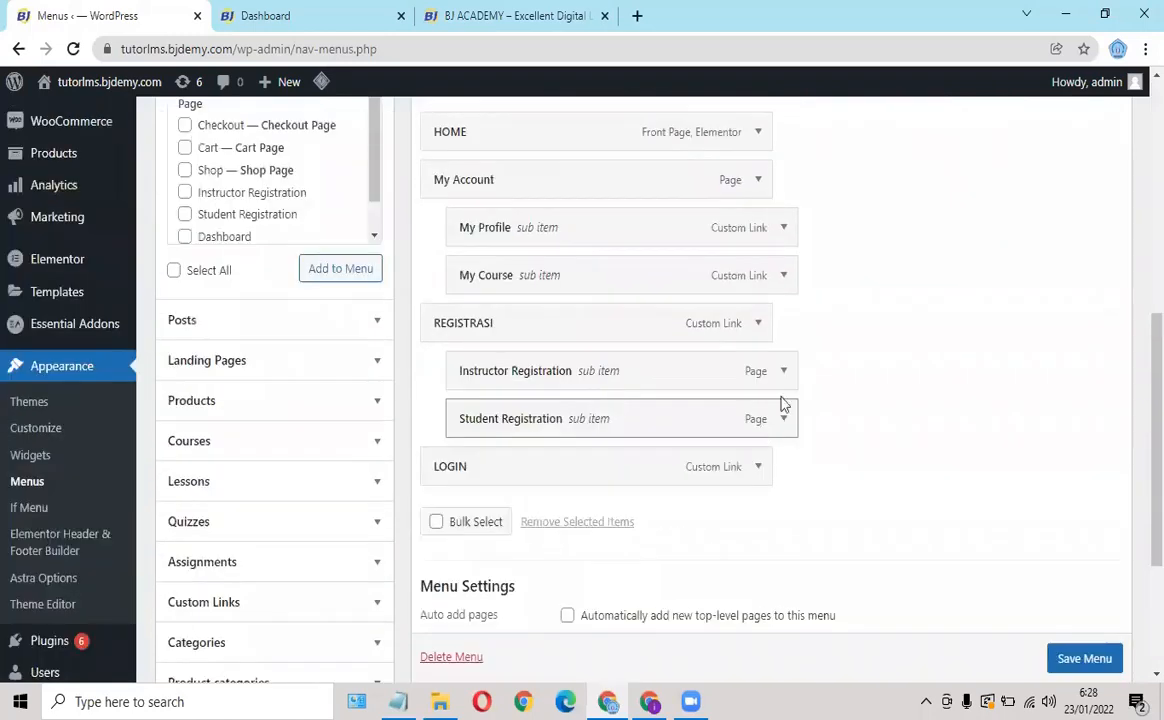
scroll(770, 398, "down", 2)
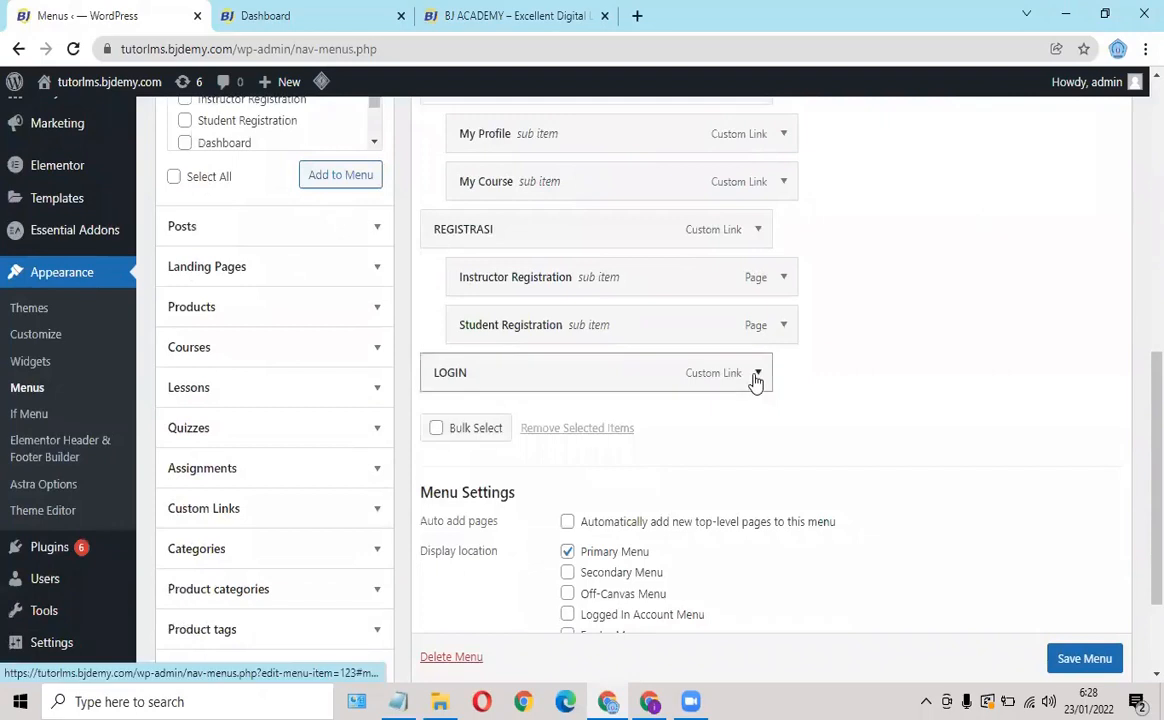
left_click(757, 376)
scroll(558, 550, "down", 2)
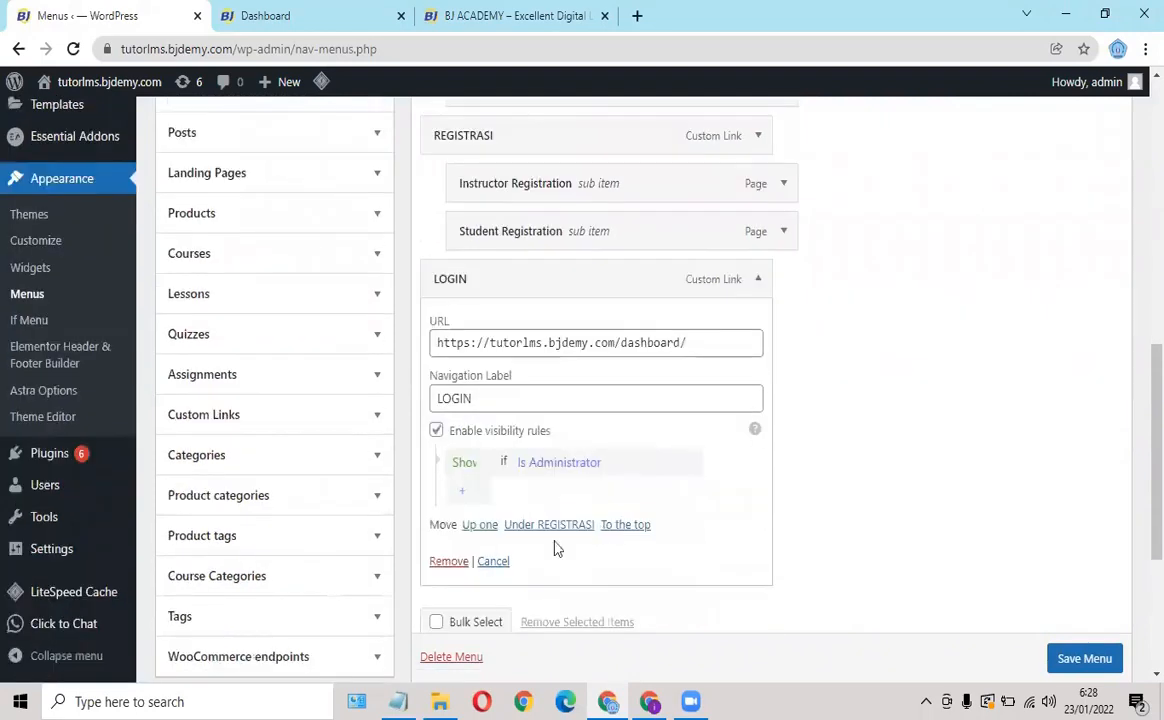
left_click(558, 464)
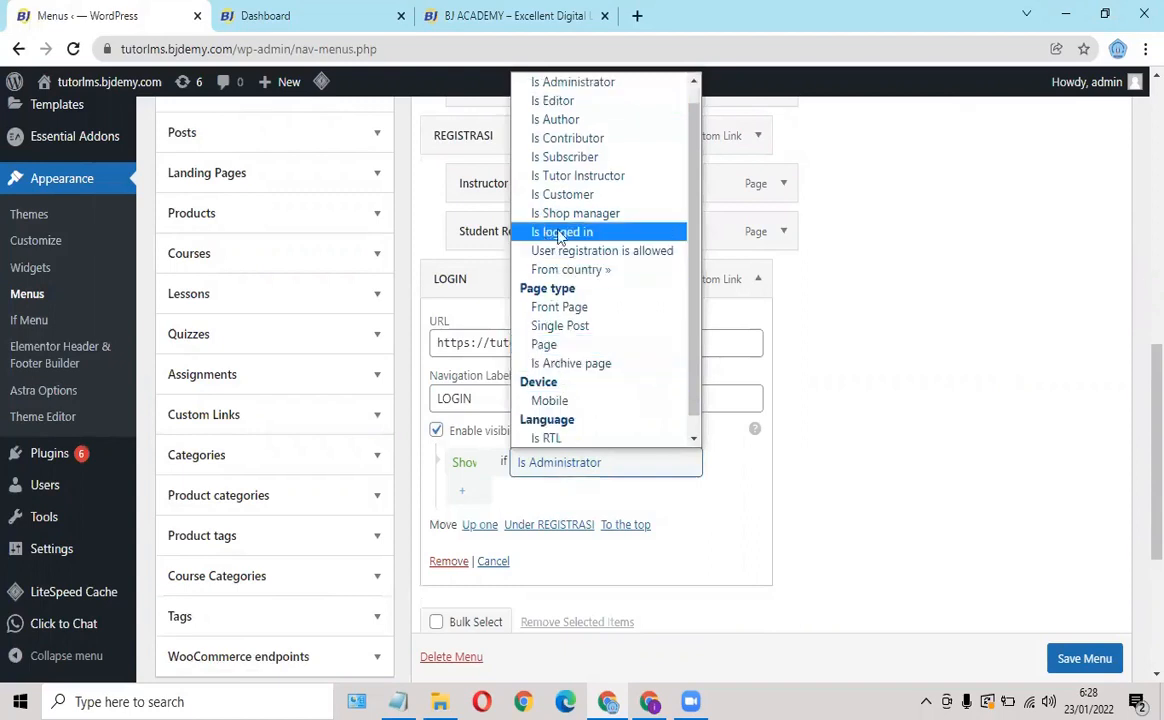
left_click(555, 233)
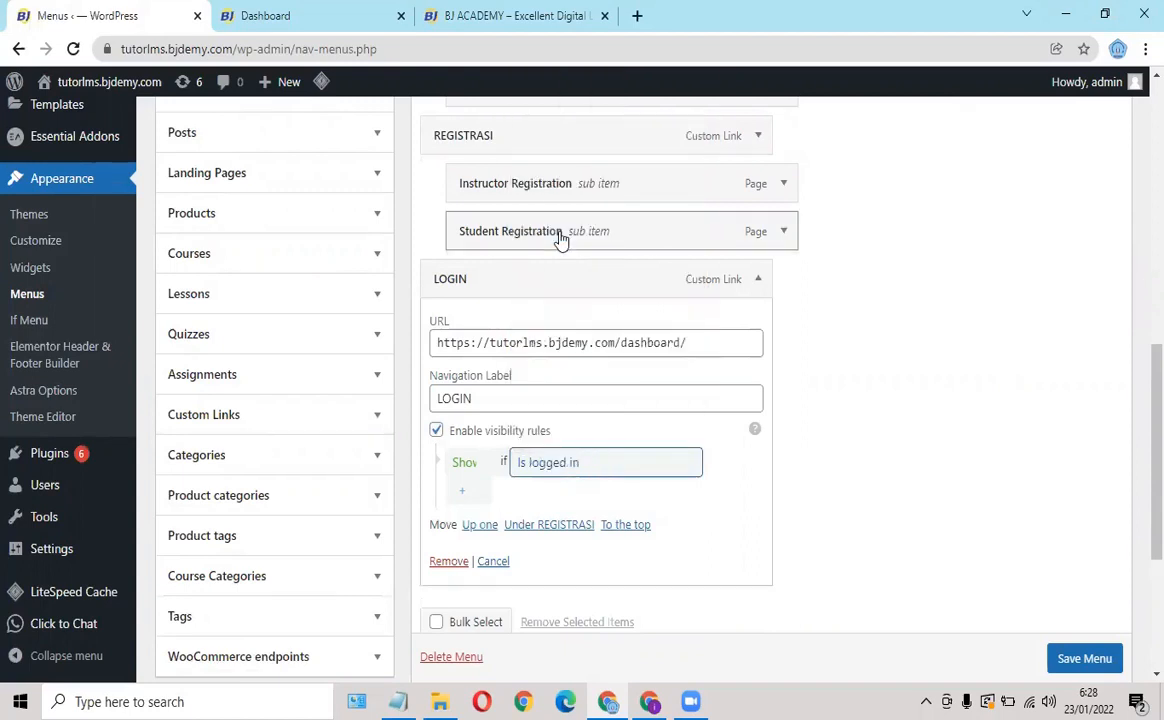
left_click(1097, 660)
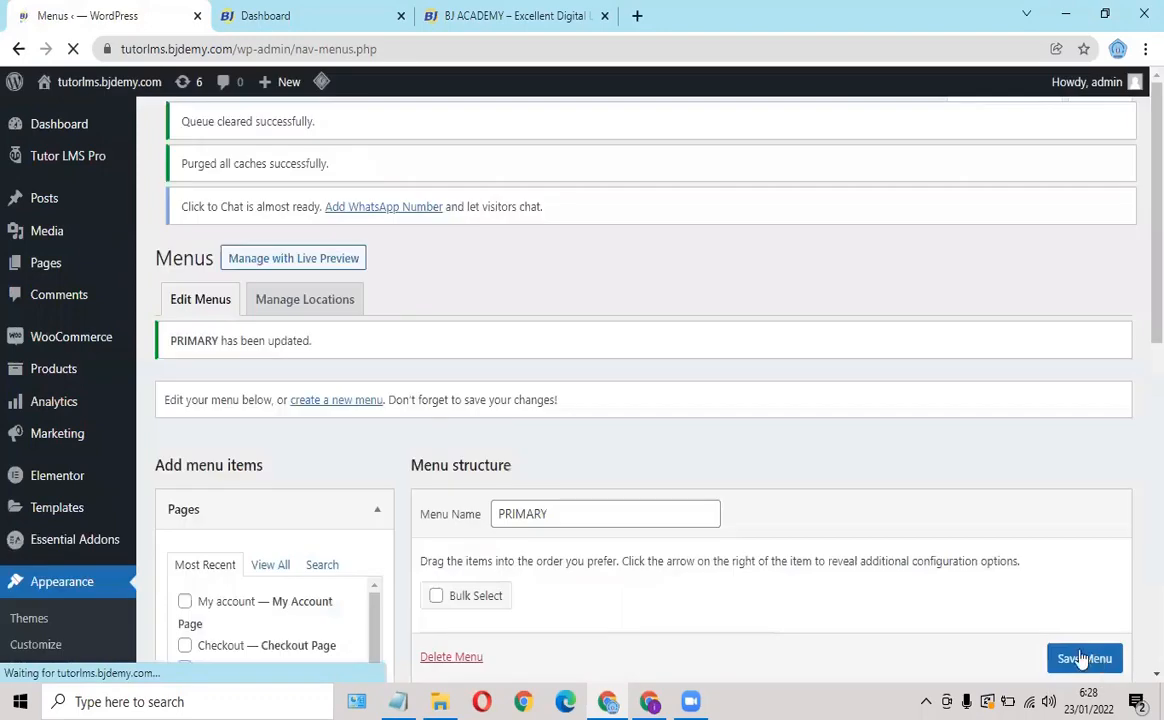
Test the live site's HOME and My Account menu links, ending back on the home page.
left_click(650, 701)
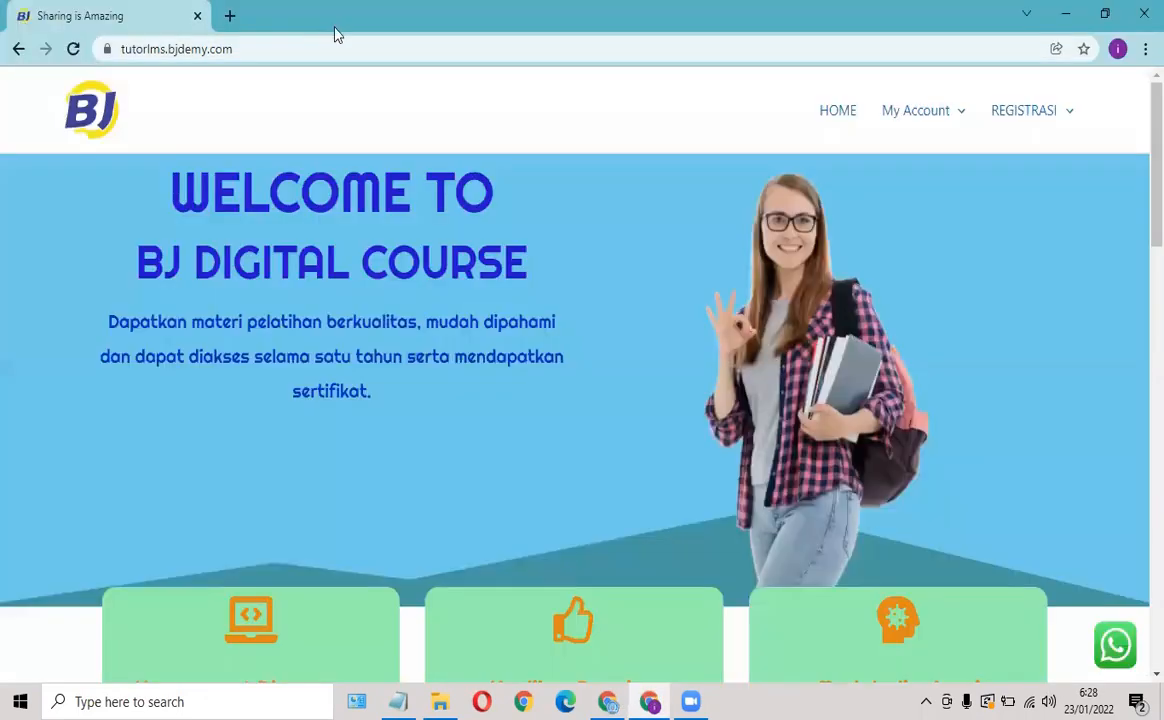
left_click(73, 49)
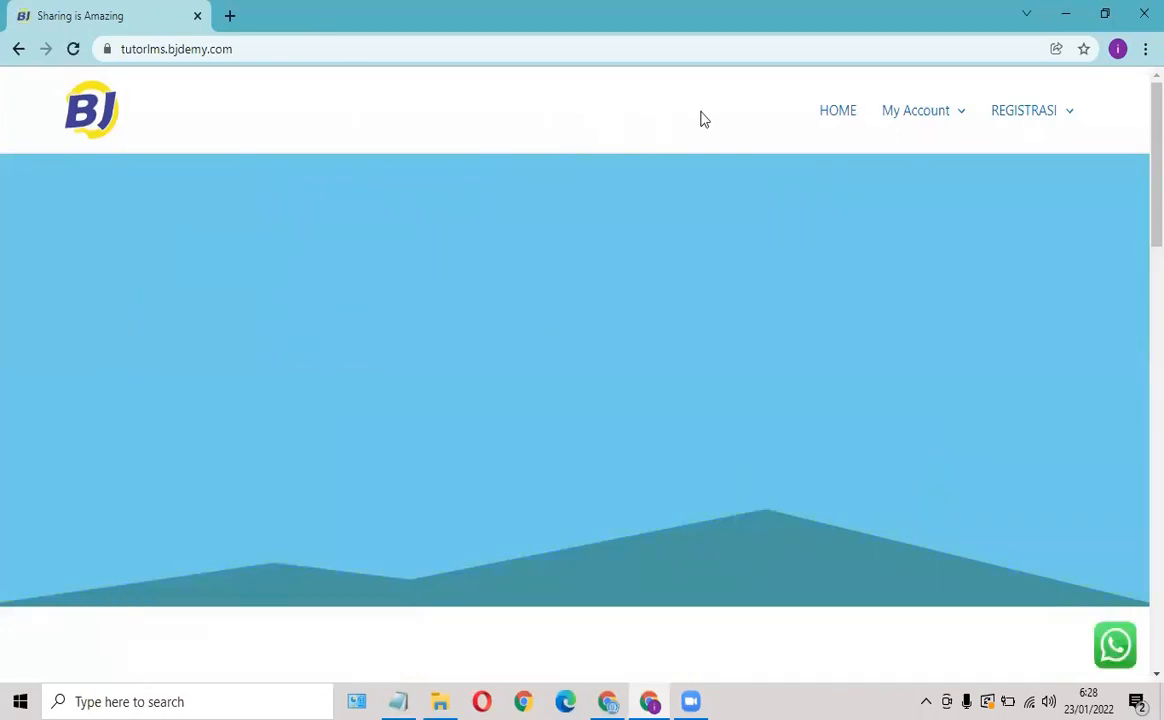
left_click(839, 118)
left_click(839, 119)
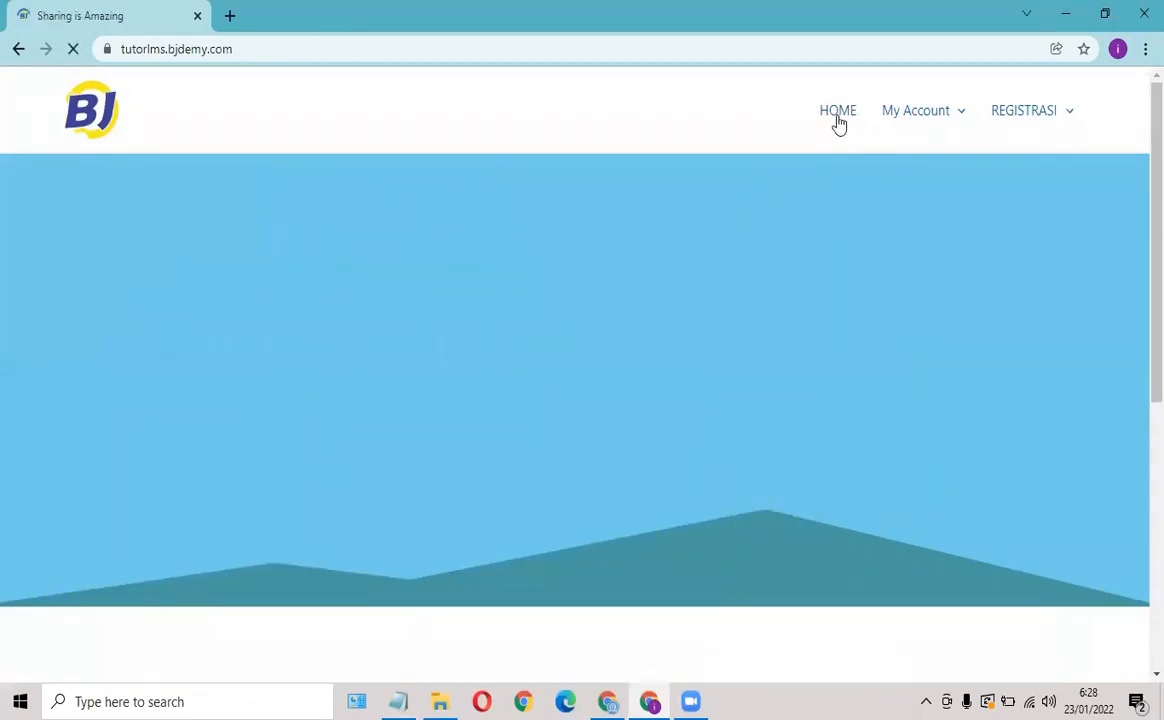
mouse_move(1015, 113)
left_click(912, 118)
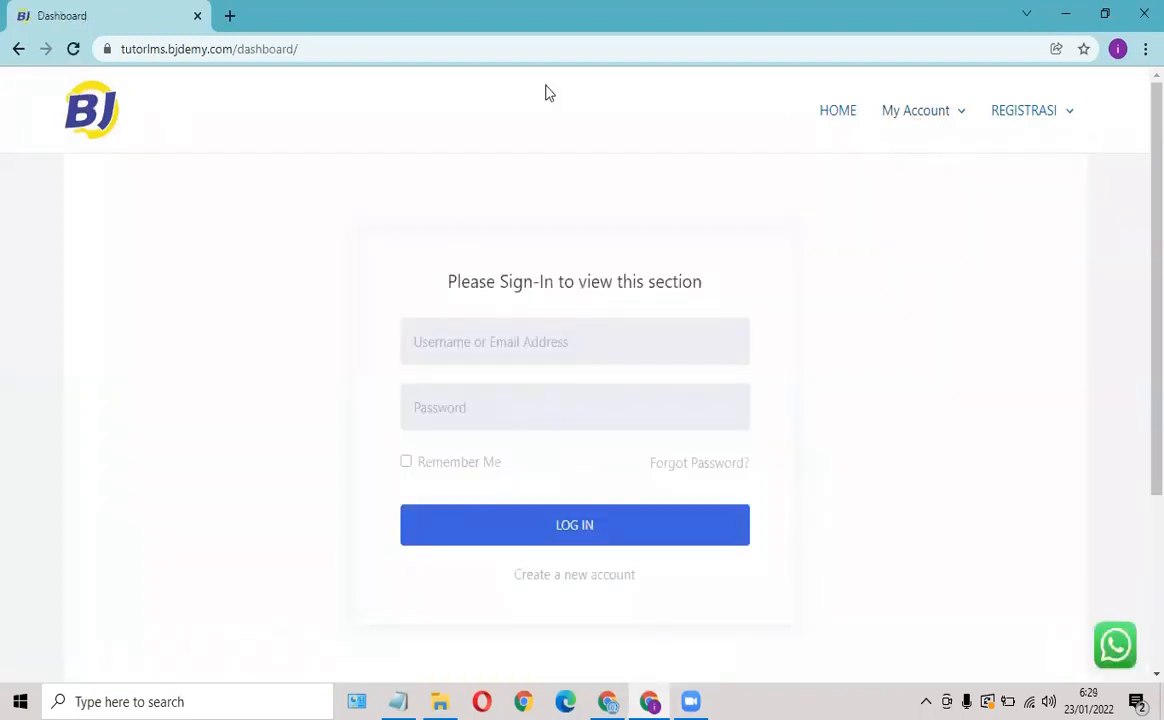
left_click(820, 113)
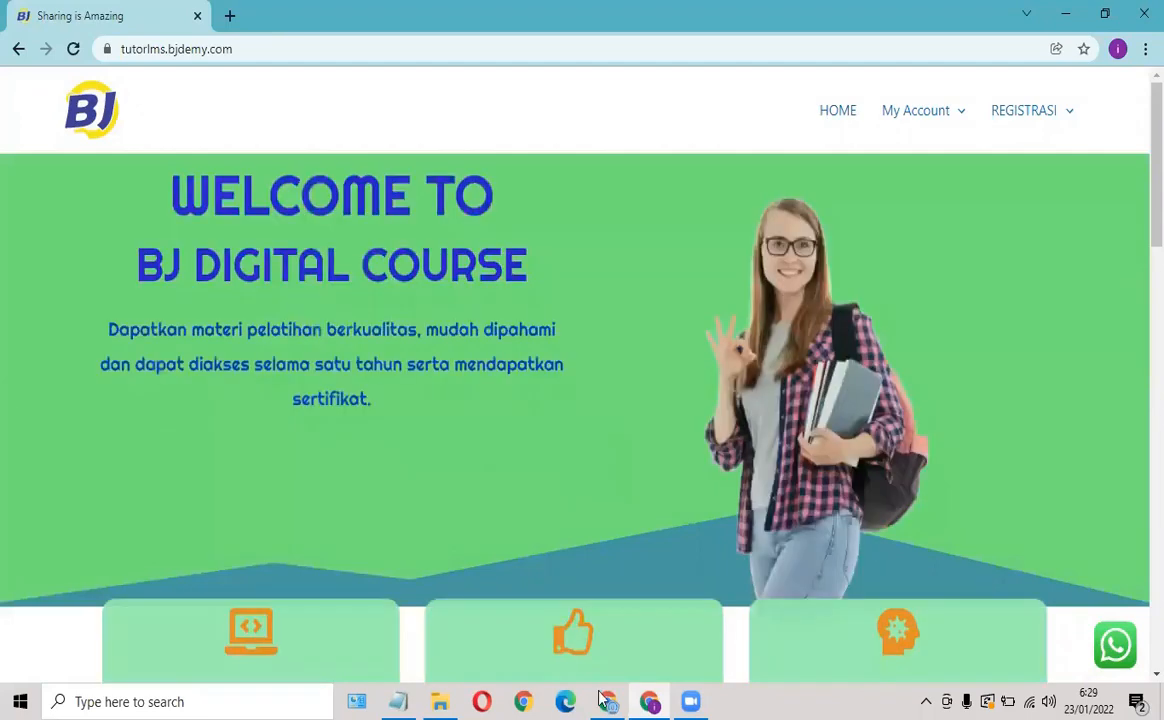
Set the LOGIN item's visibility to 'Hide if Is logged in' and save the PRIMARY menu.
key("alt+Tab")
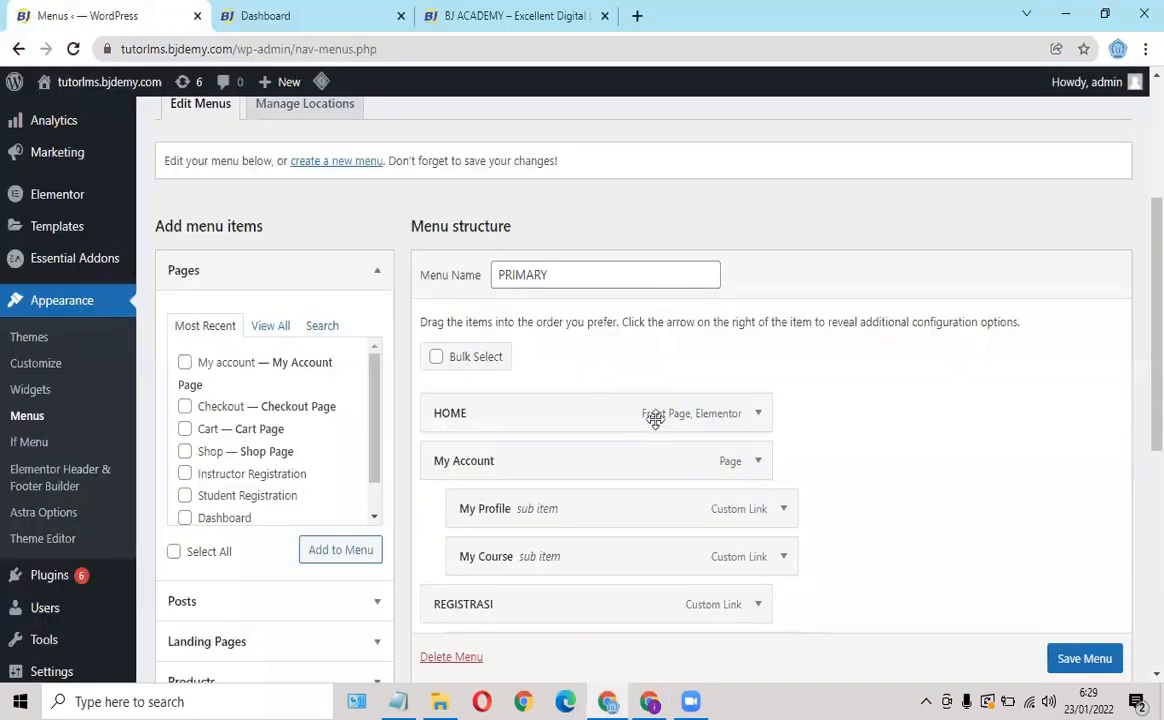
scroll(600, 440, "down", 3)
scroll(755, 385, "down", 3)
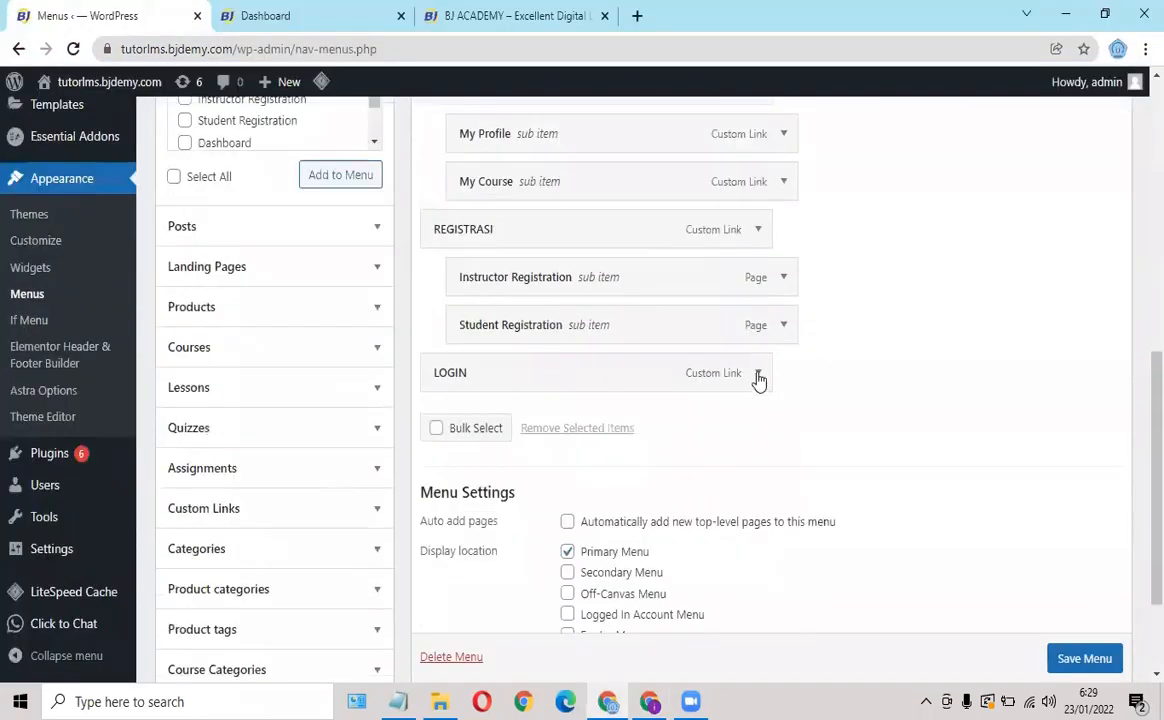
left_click(758, 375)
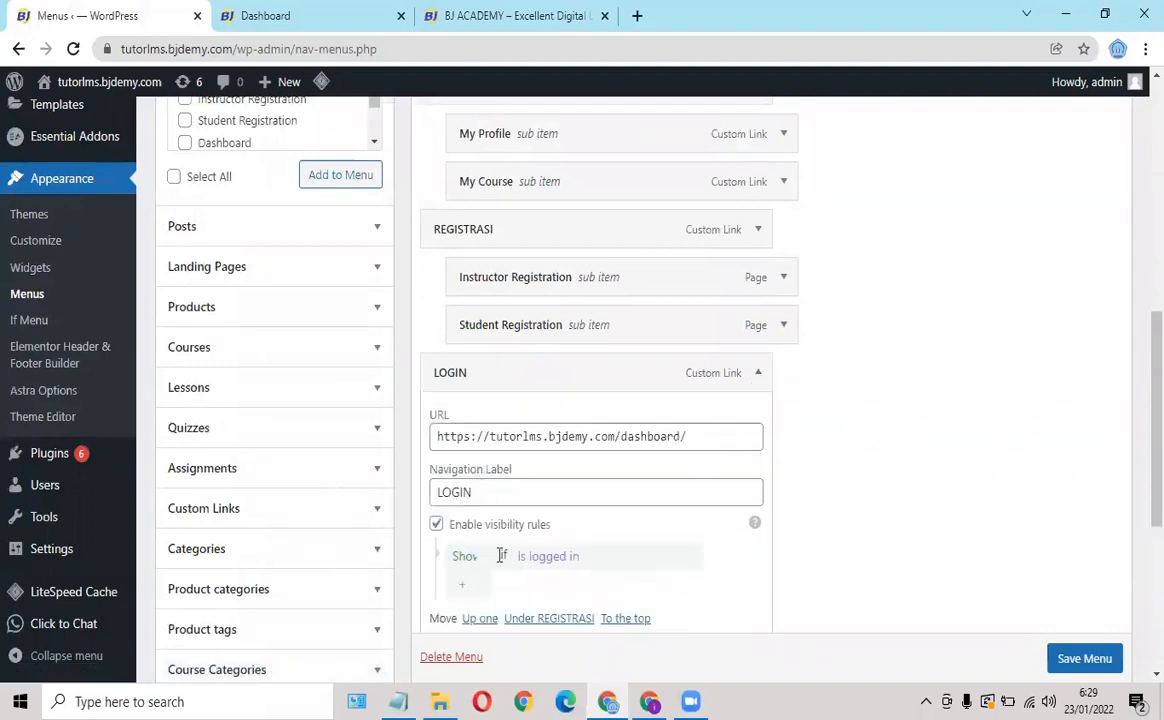
left_click(466, 558)
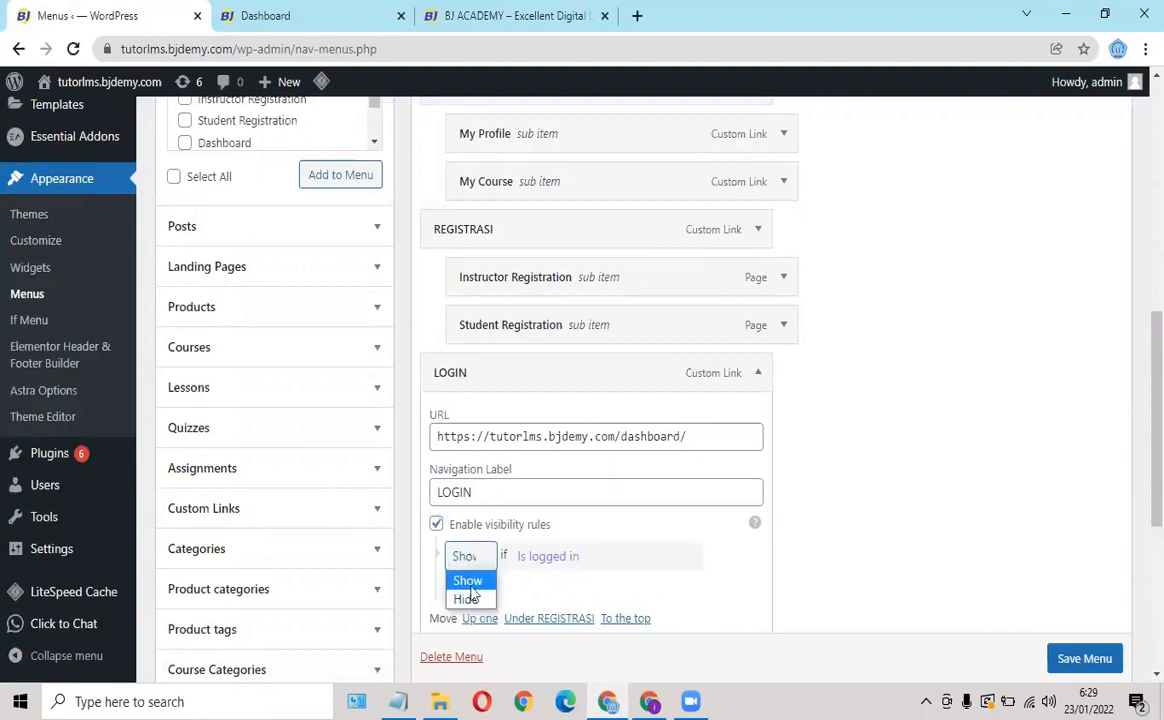
left_click(470, 598)
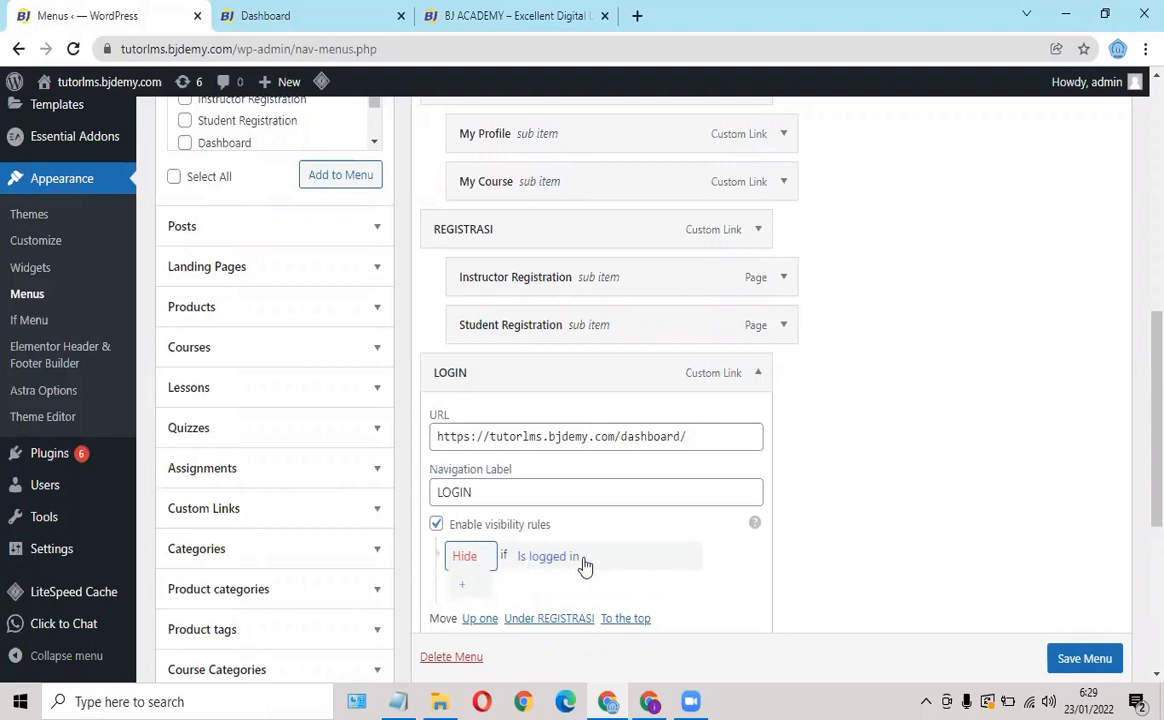
scroll(1086, 660, "down", 1)
left_click(1086, 659)
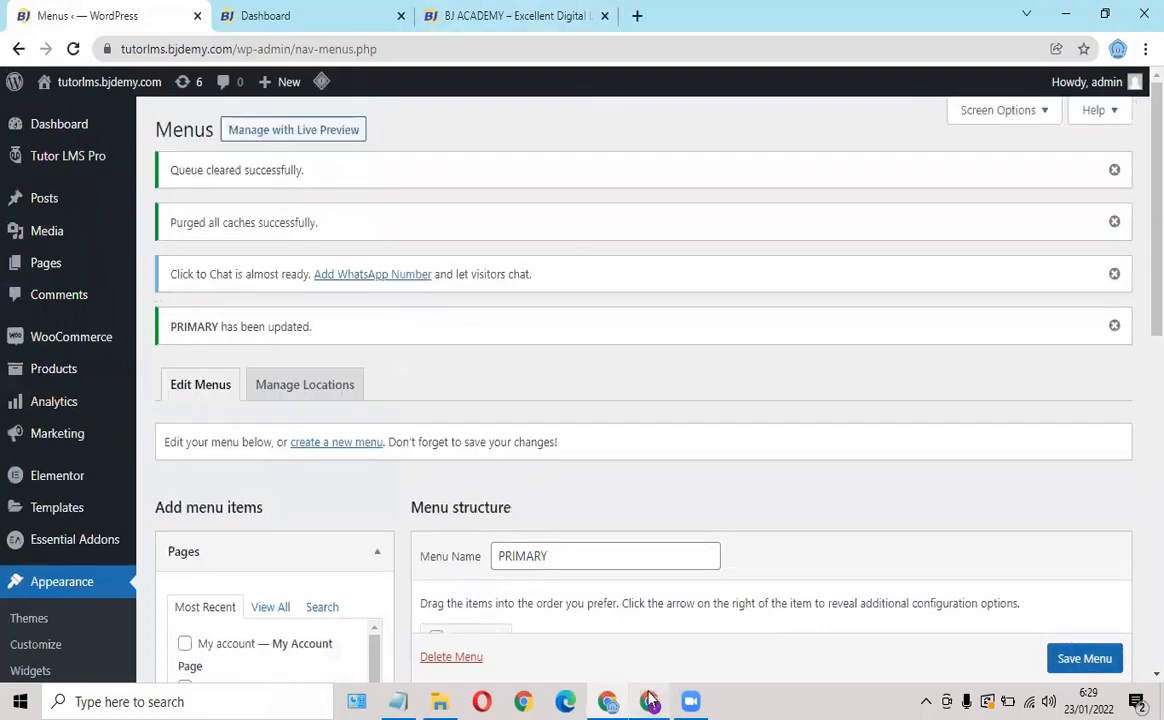
Reload the live site, confirm LOGIN appears in the header, and open its sign-in page.
left_click(649, 701)
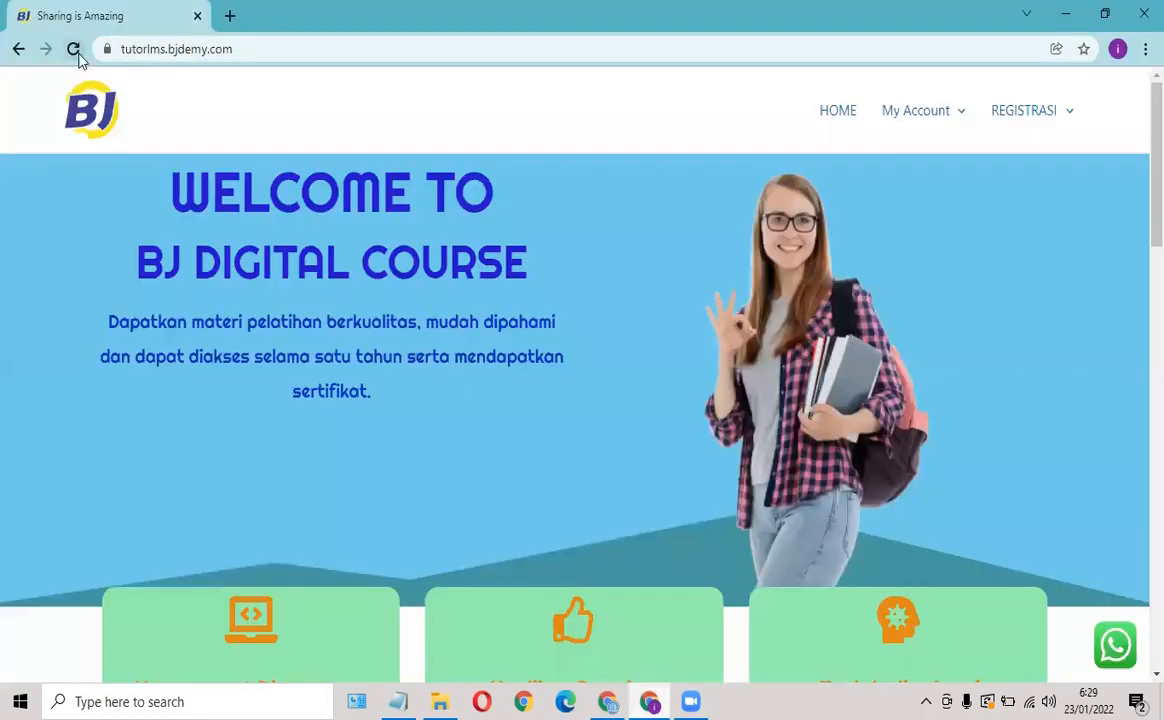
key("F5")
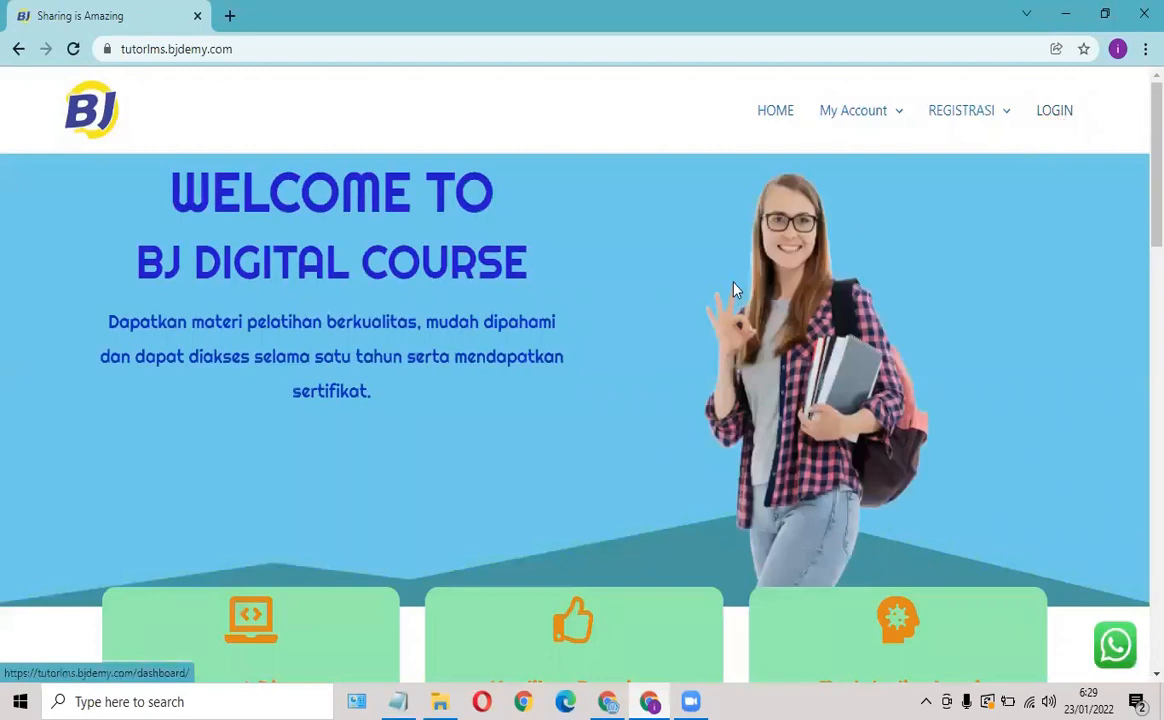
scroll(1072, 128, "down", 4)
scroll(1073, 125, "up", 4)
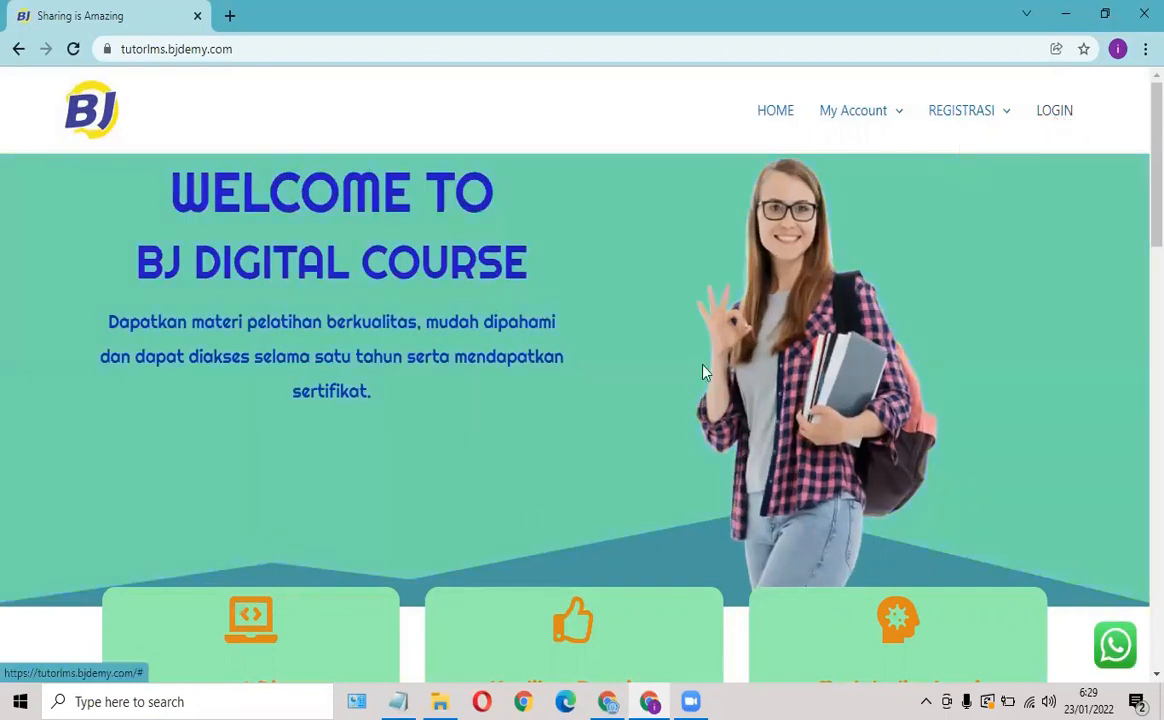
left_click(607, 701)
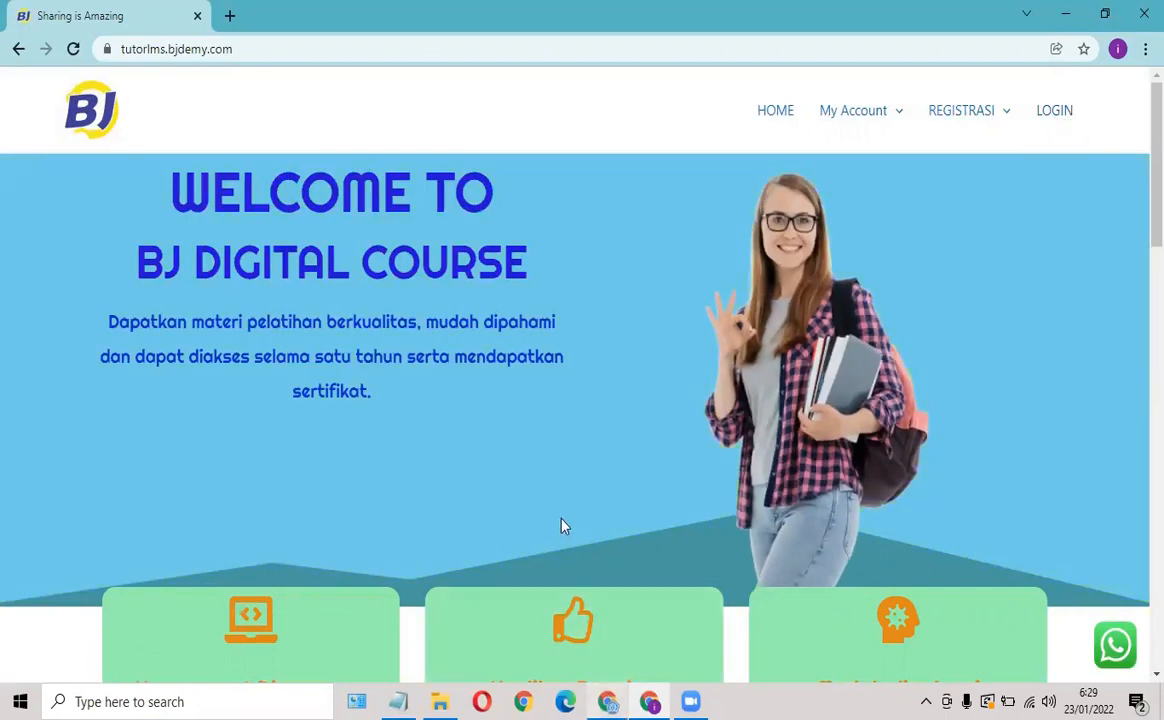
scroll(513, 477, "down", 1)
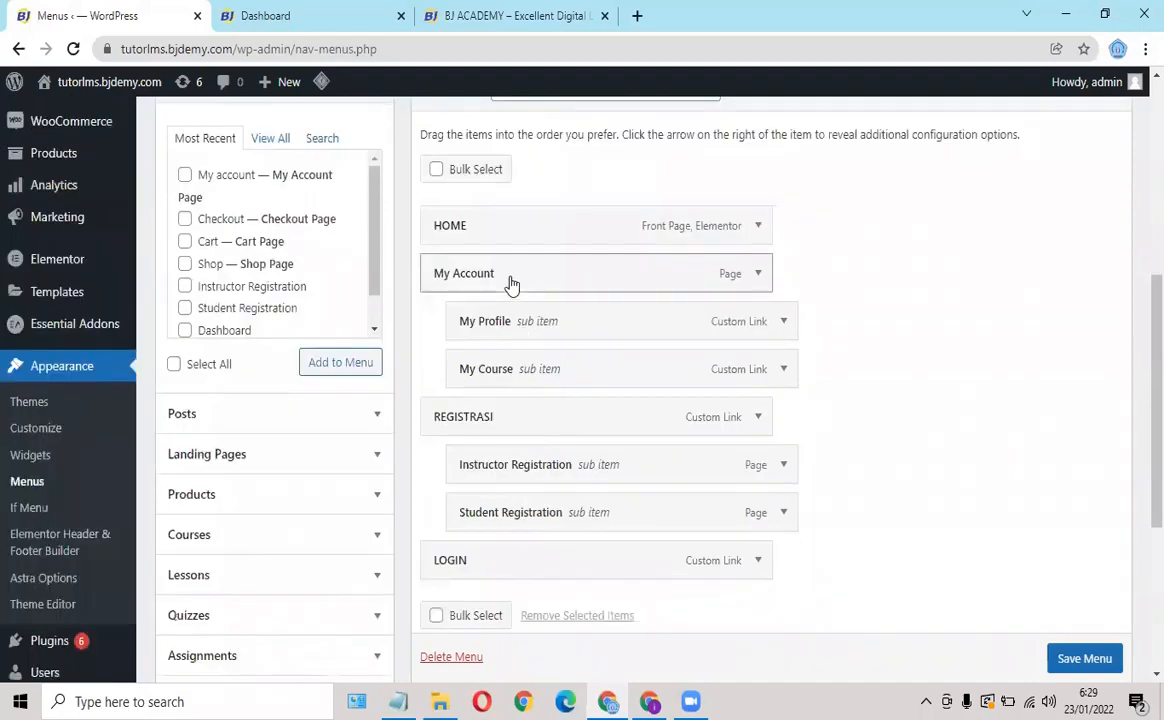
left_click(652, 701)
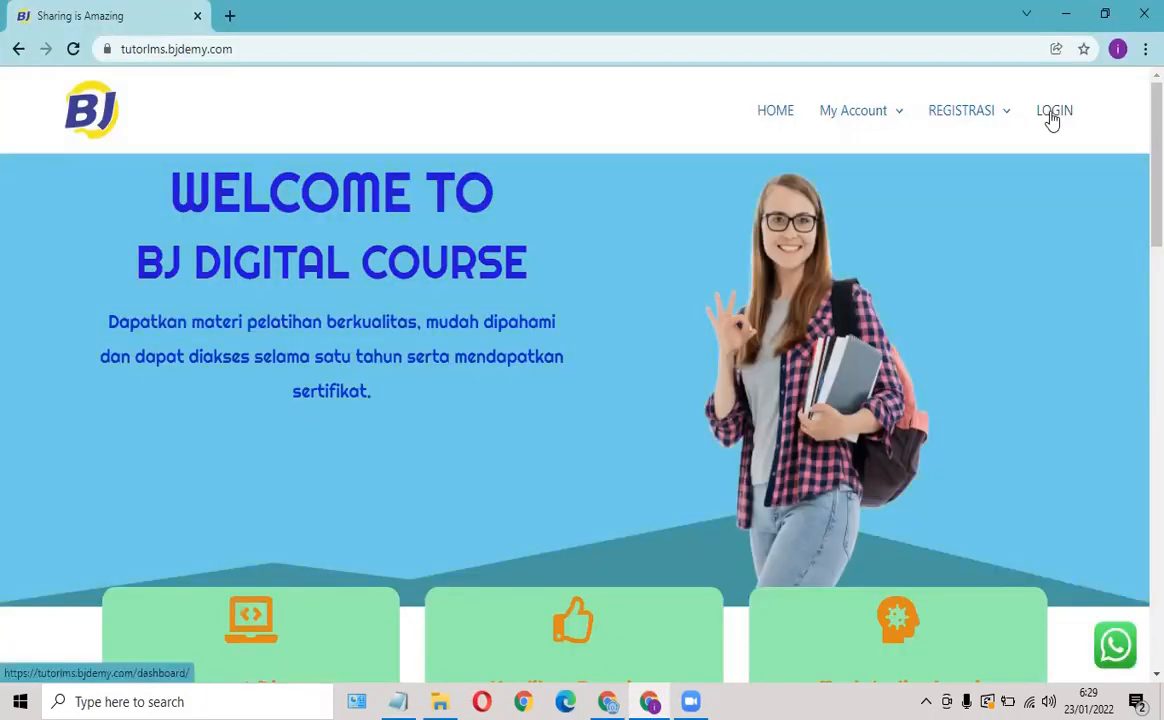
left_click(1052, 118)
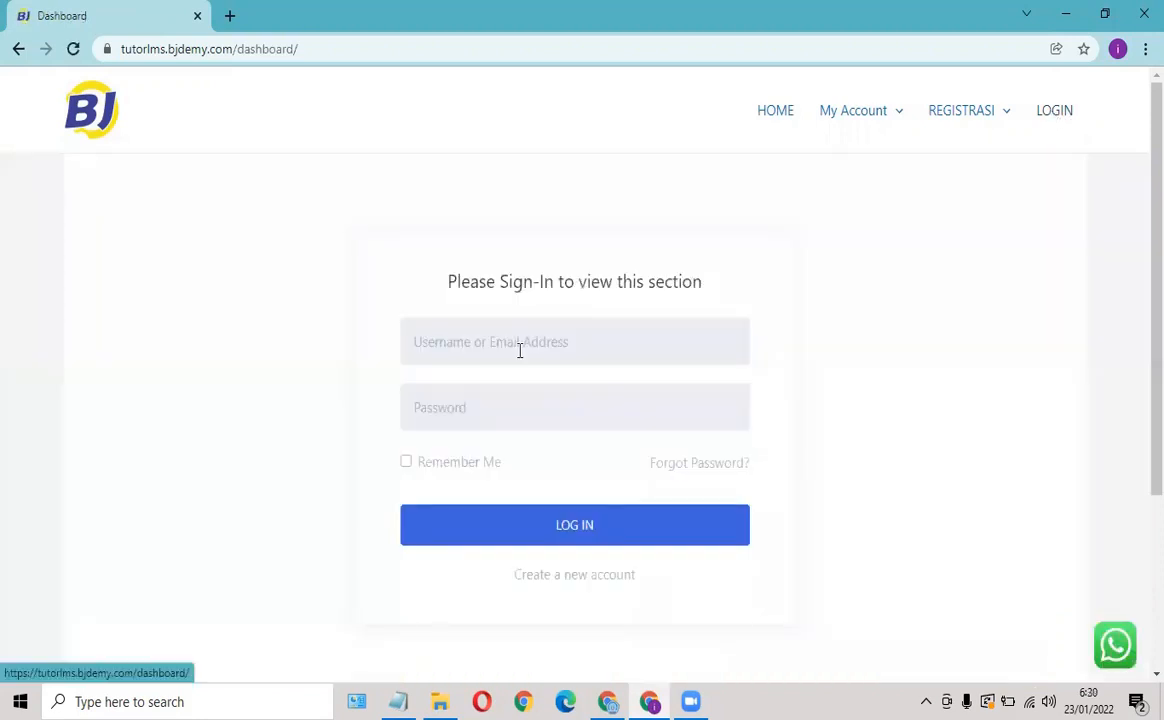
Sign in using the saved account username and its password.
left_click(463, 354)
left_click(454, 423)
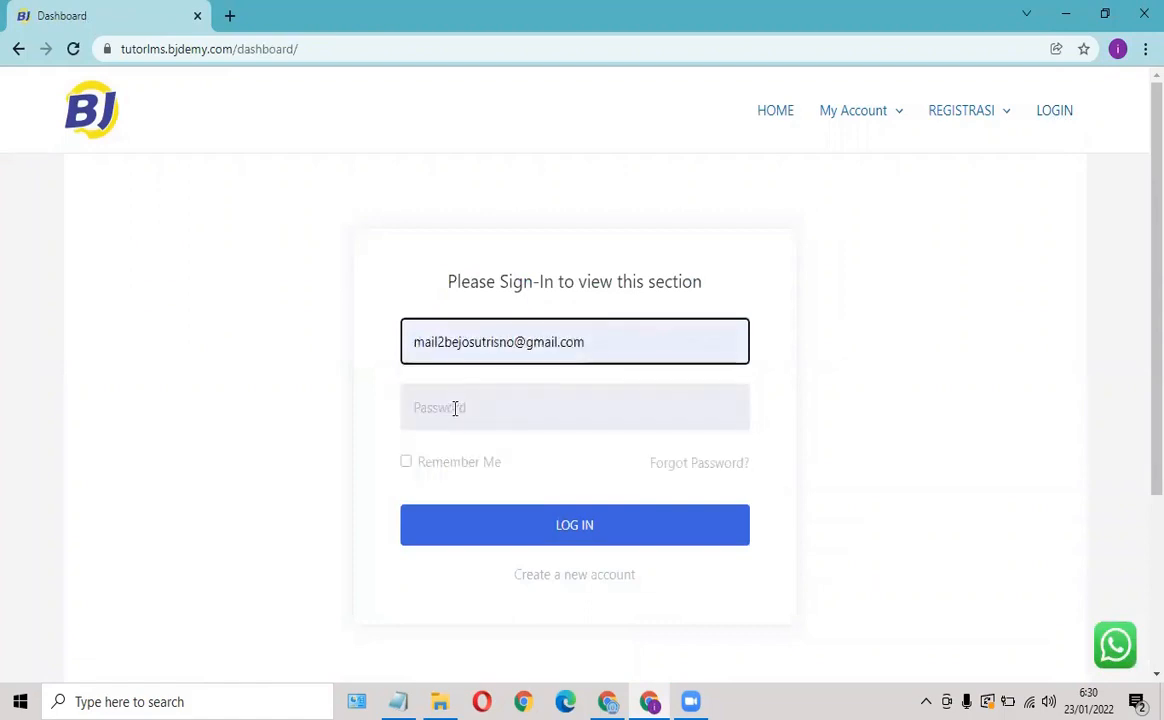
left_click(455, 408)
type("••")
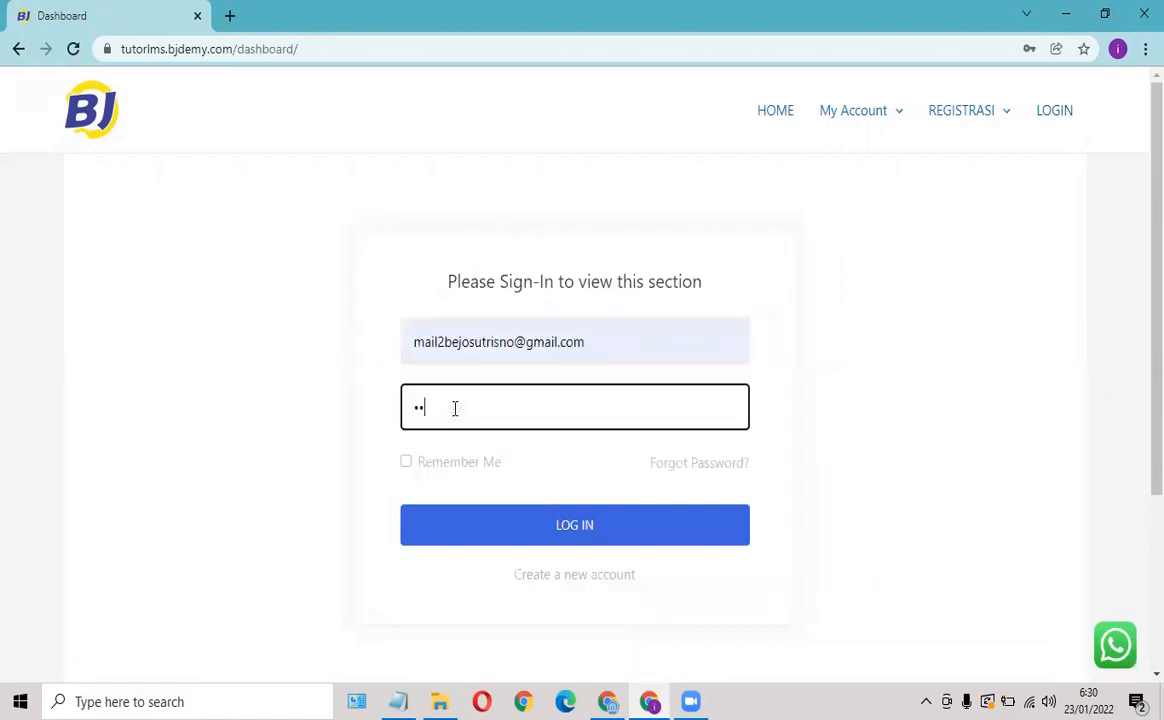
type("••••••••")
left_click(531, 527)
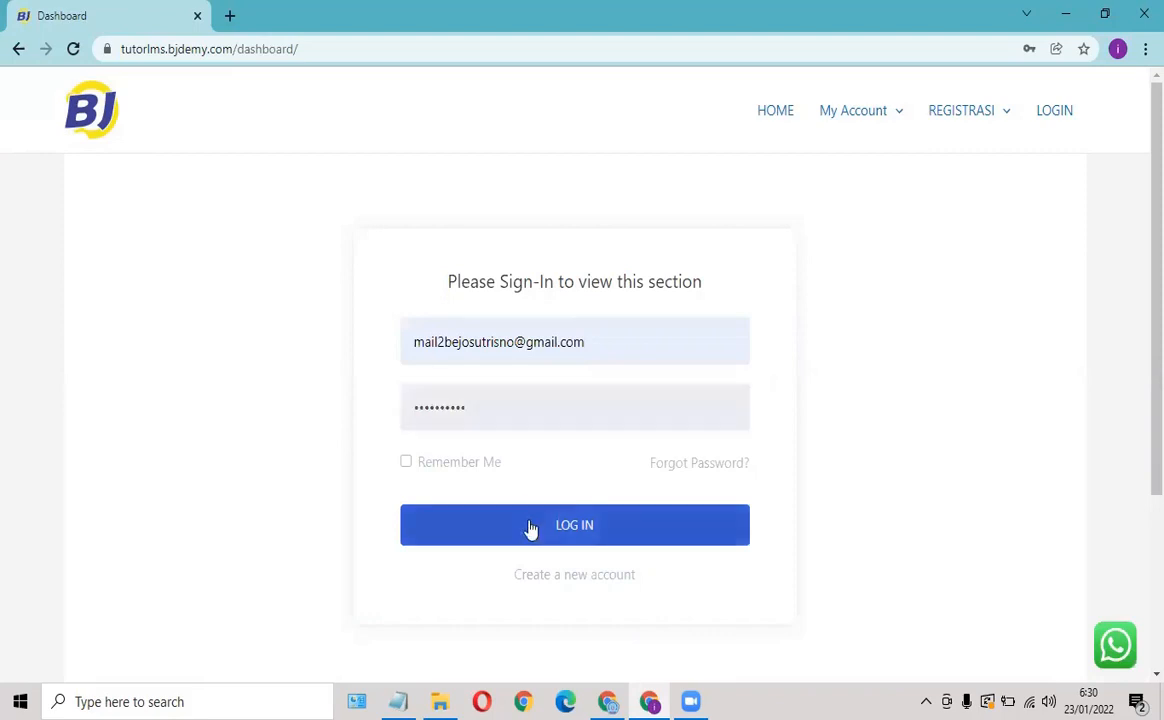
left_click(531, 527)
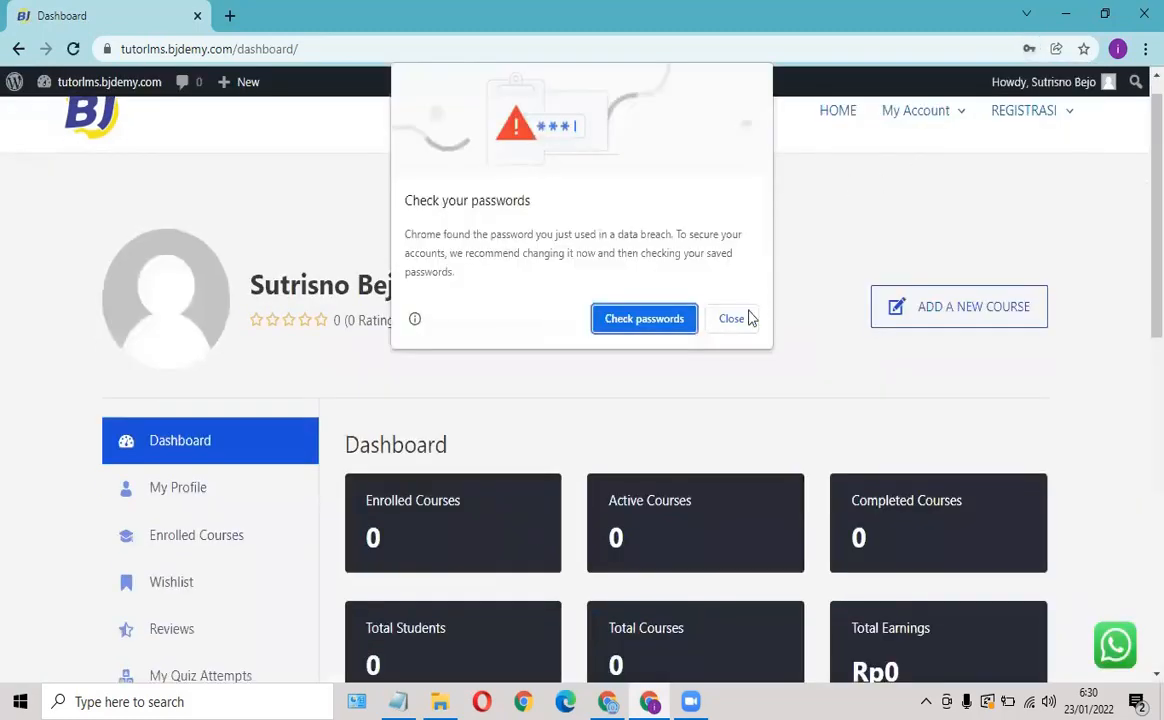
Dismiss Chrome's password prompts and check the header menu no longer lists LOGIN.
left_click(745, 319)
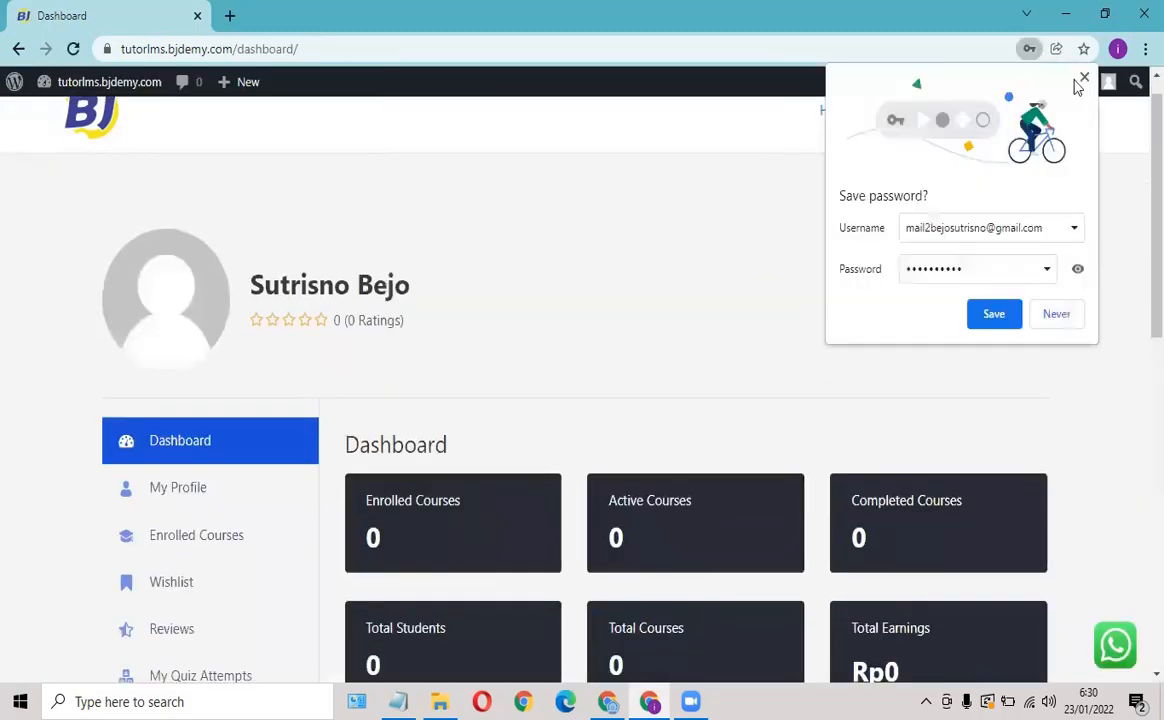
left_click(1084, 78)
mouse_move(1040, 119)
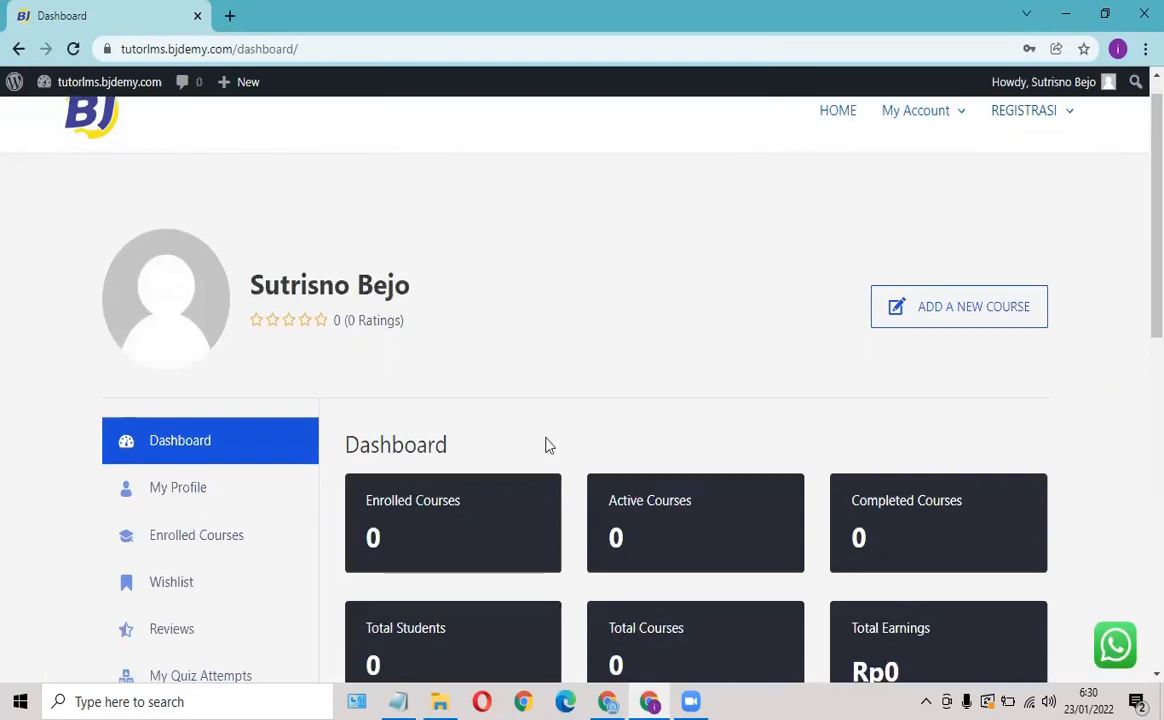
scroll(1025, 190, "up", 1)
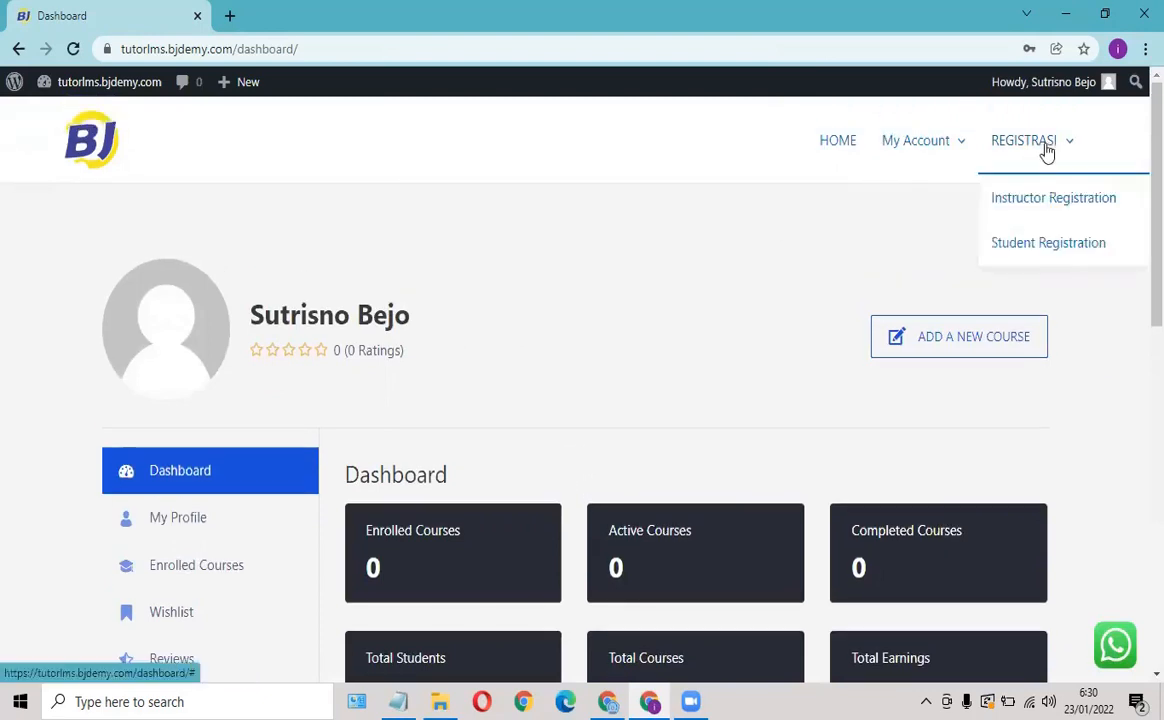
mouse_move(1025, 160)
mouse_move(935, 146)
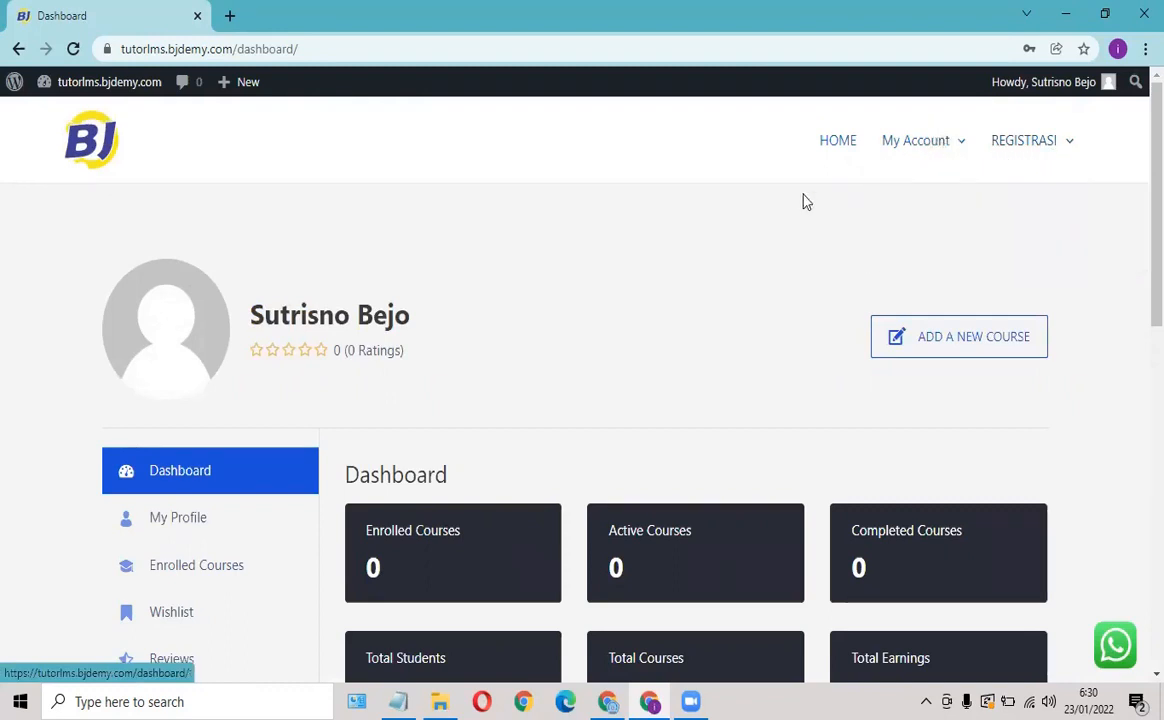
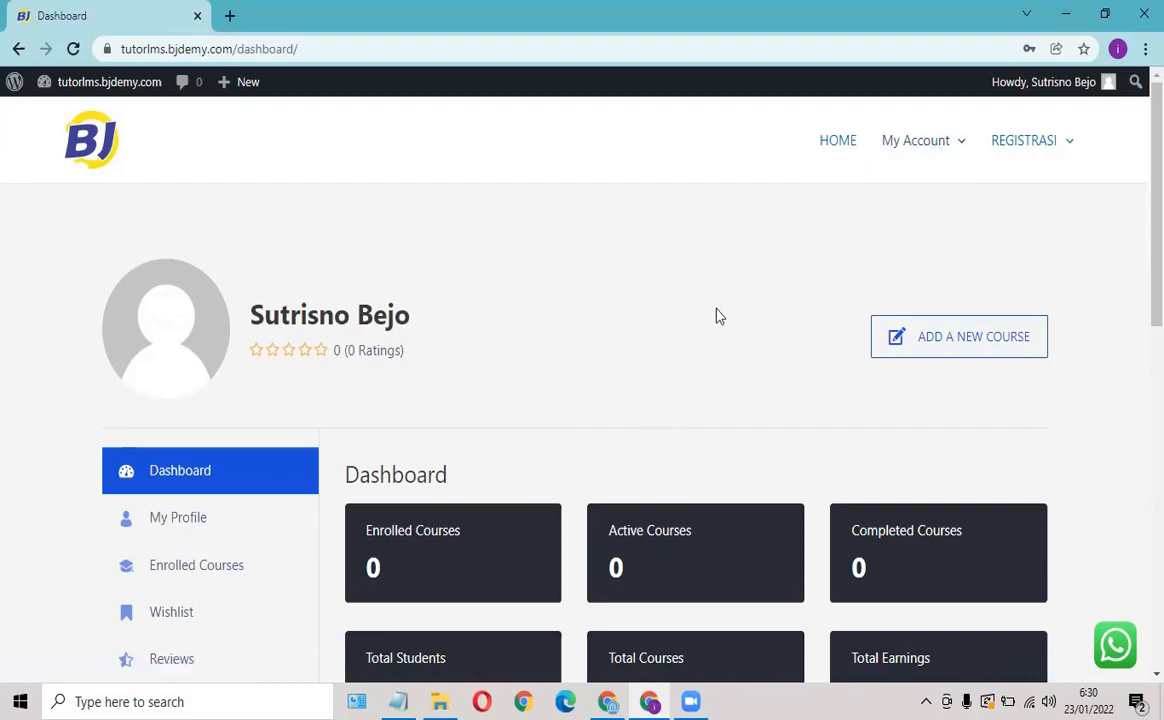
Give REGISTRASI a 'Hide if Is logged in' visibility rule and save the PRIMARY menu.
left_click(646, 700)
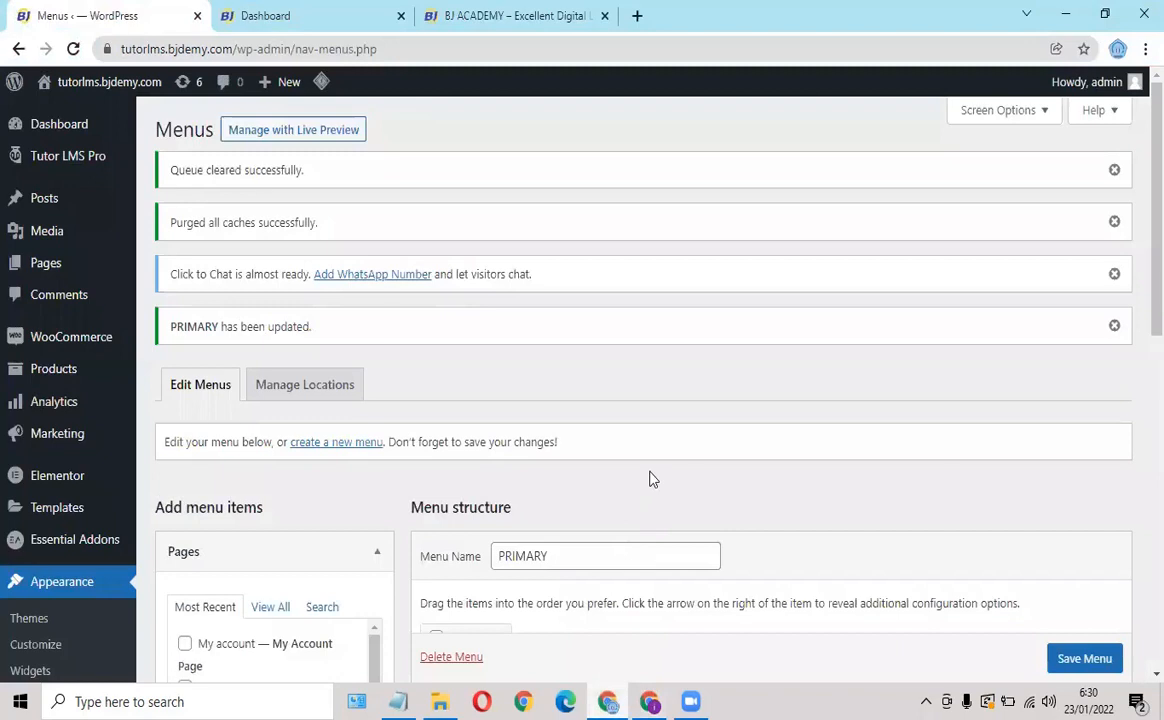
scroll(650, 470, "down", 5)
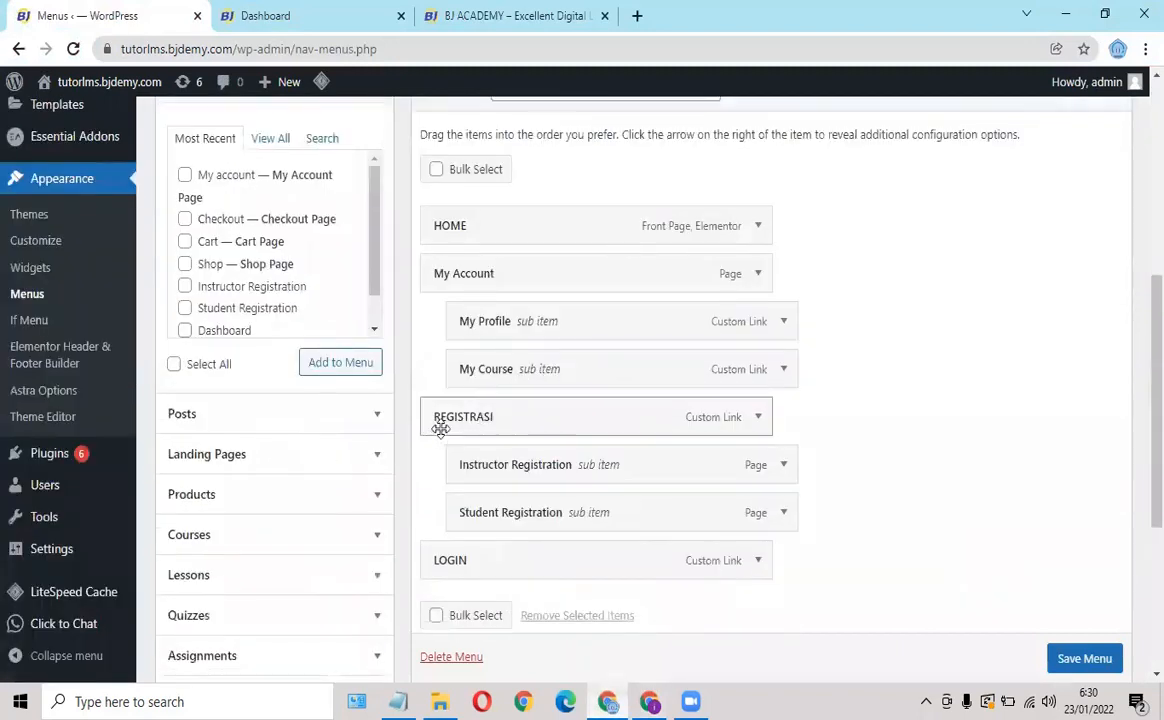
left_click(759, 418)
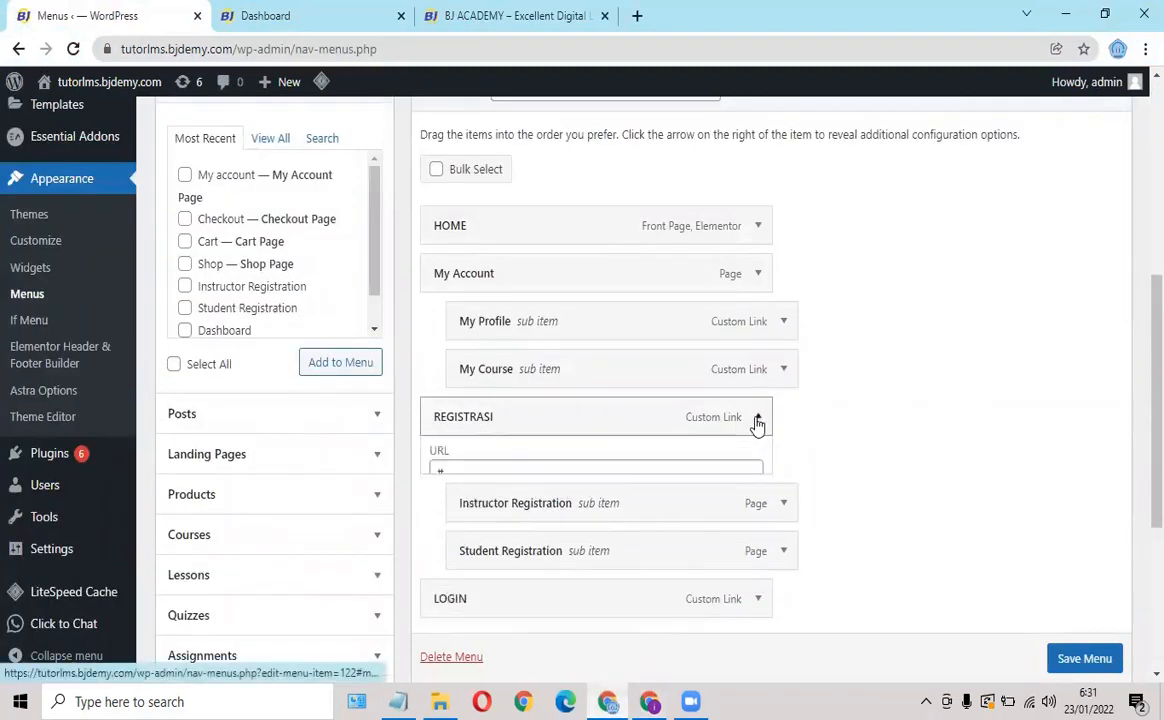
scroll(592, 504, "down", 1)
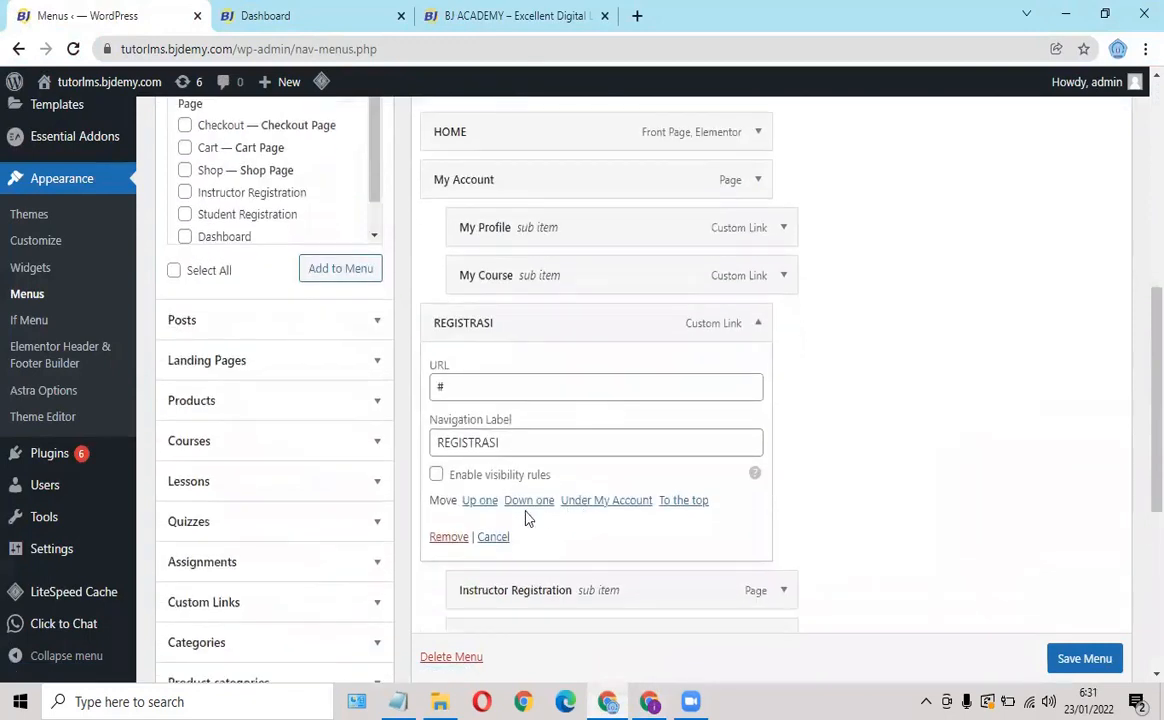
left_click(436, 476)
left_click(464, 509)
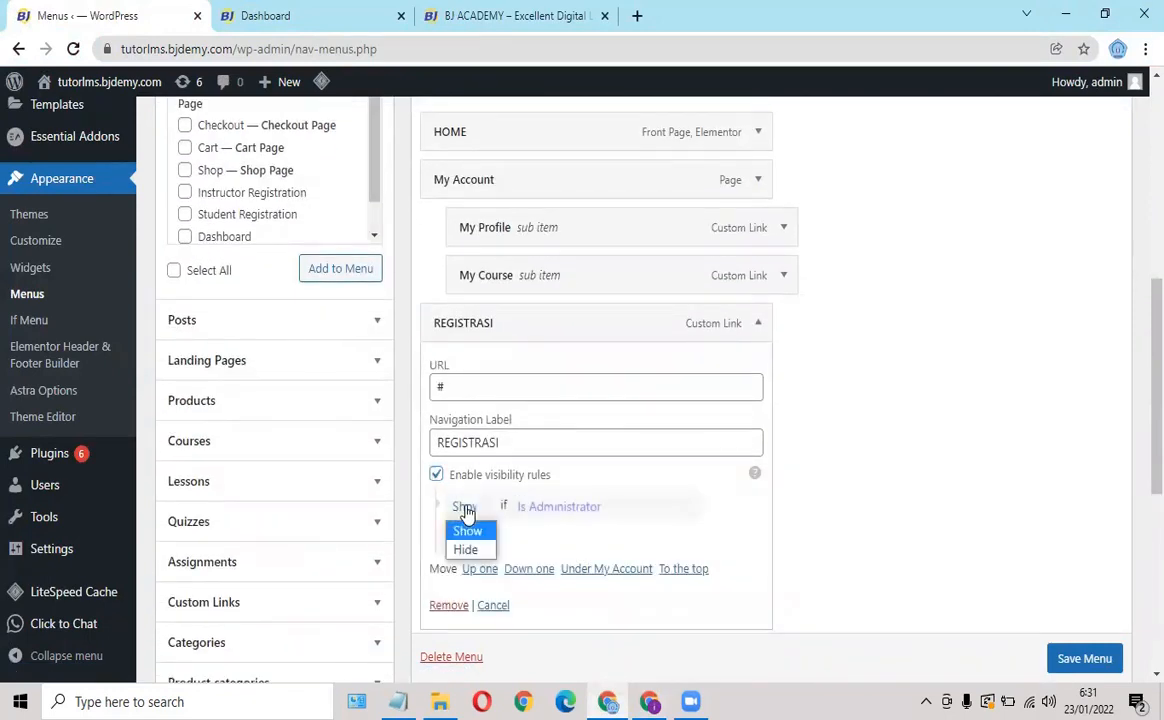
left_click(466, 550)
left_click(548, 510)
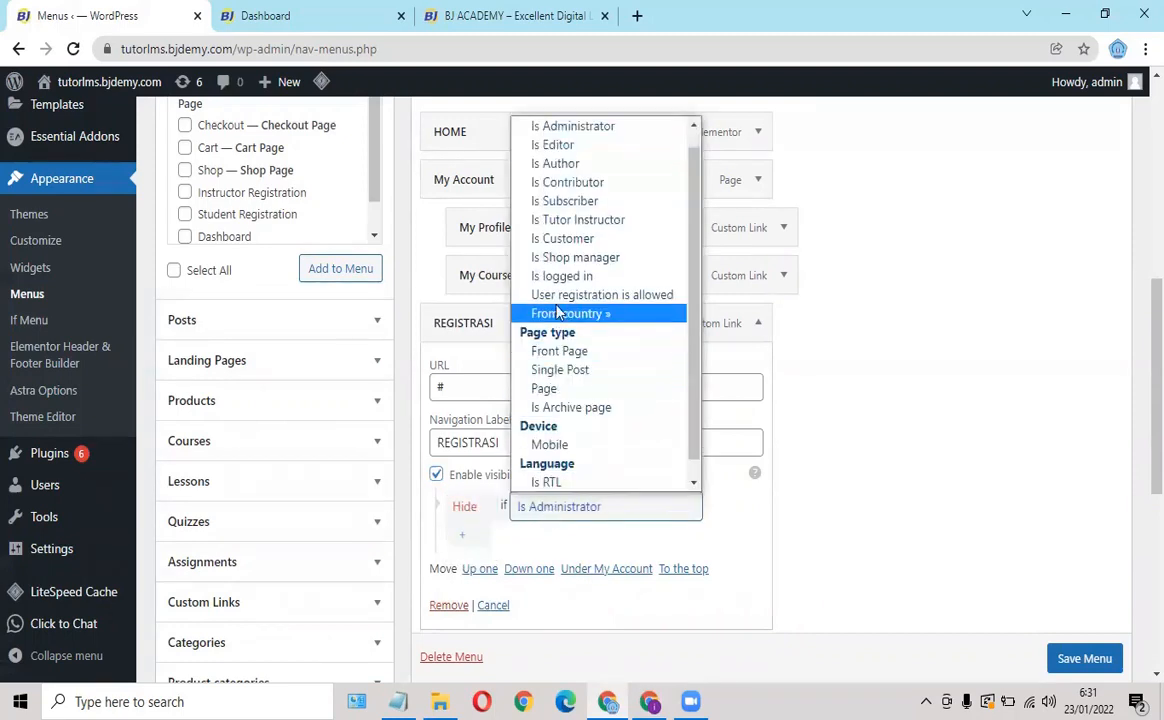
left_click(555, 283)
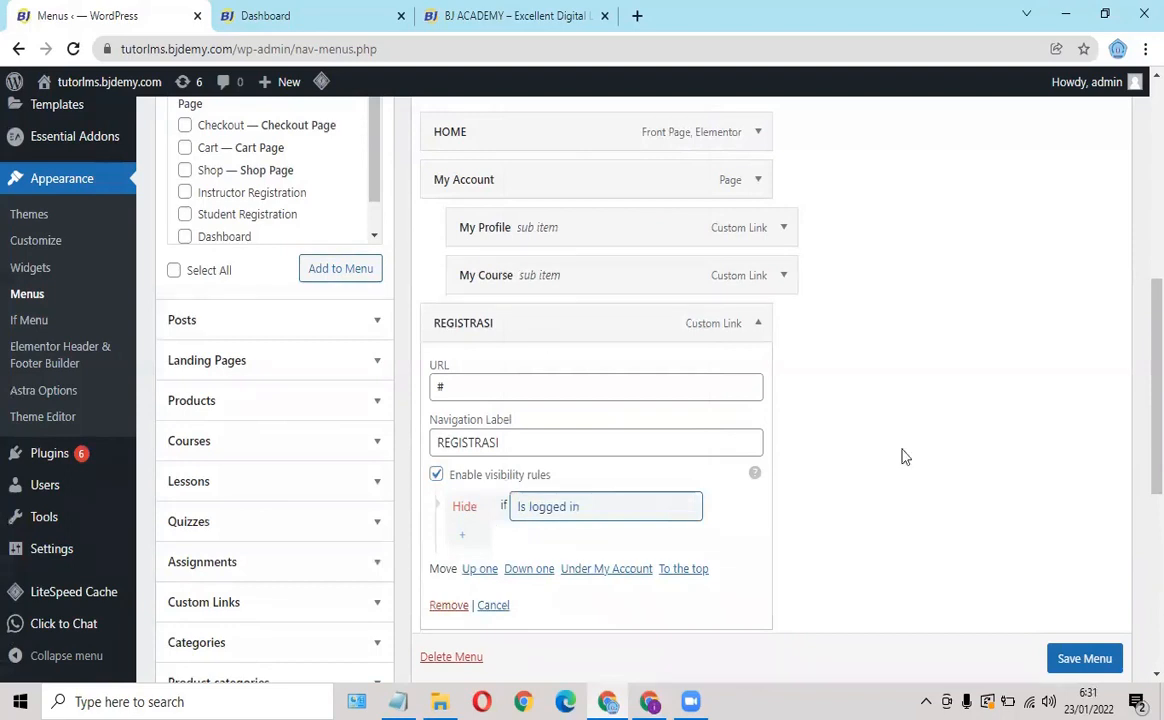
scroll(1088, 668, "down", 1)
left_click(1084, 659)
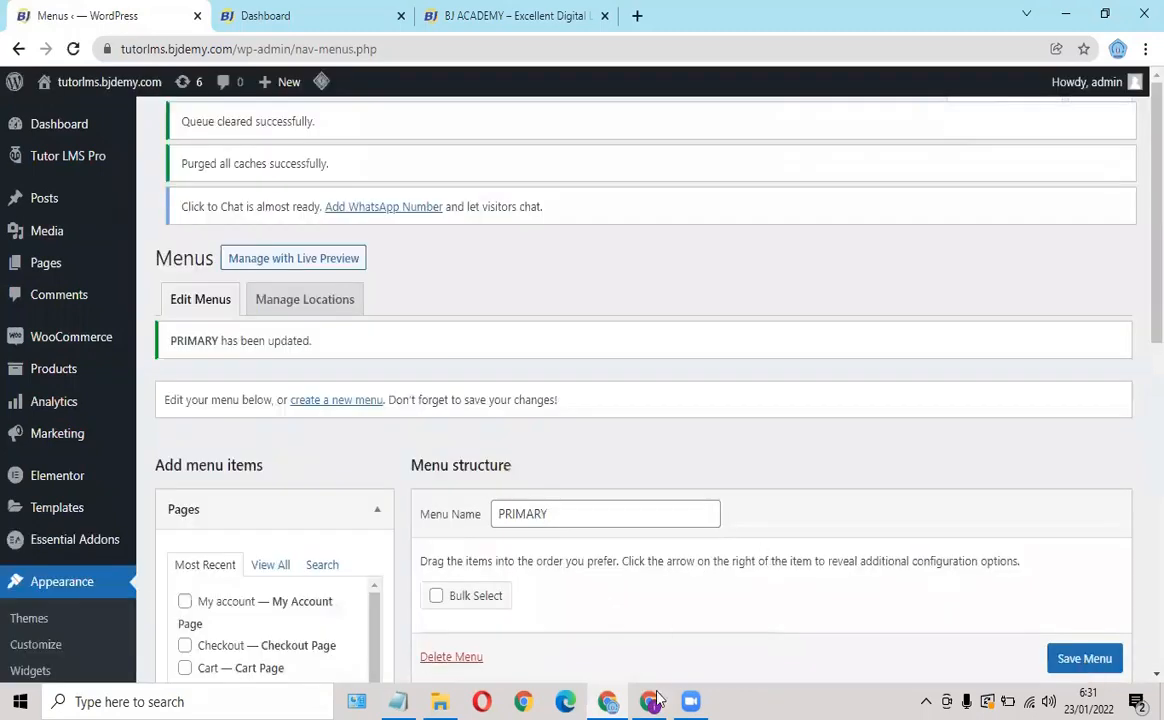
left_click(650, 701)
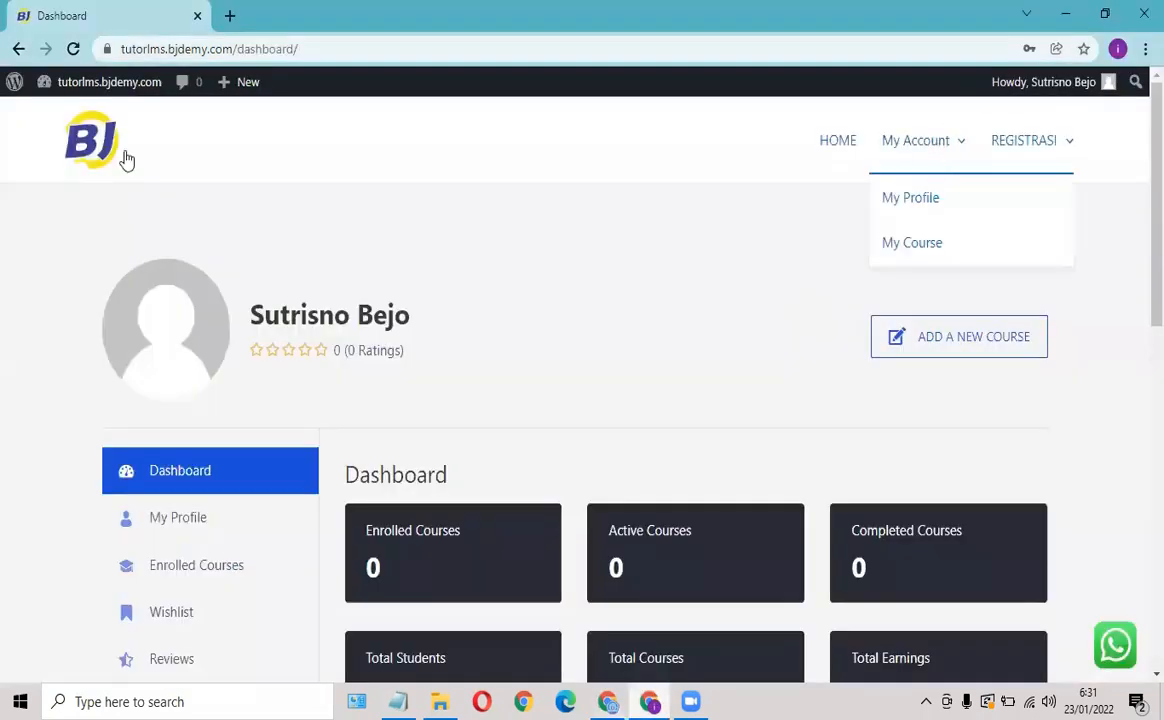
Reload the site dashboard and confirm REGISTRASI no longer appears while logged in.
left_click(72, 48)
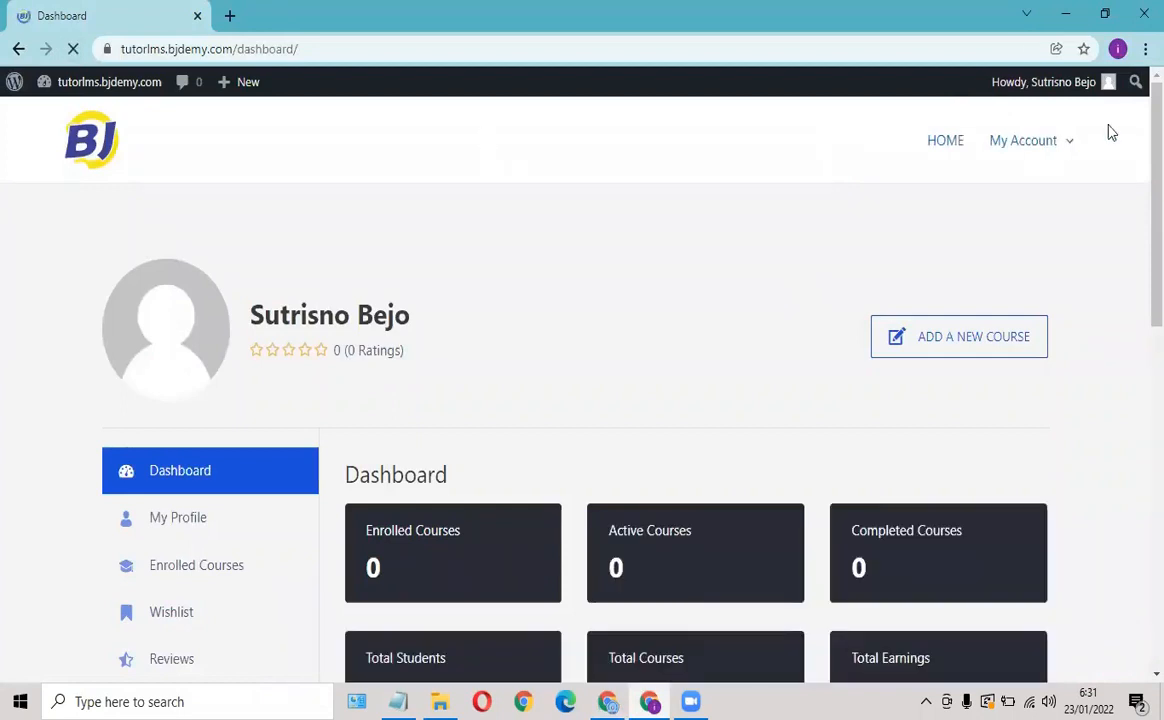
mouse_move(1063, 153)
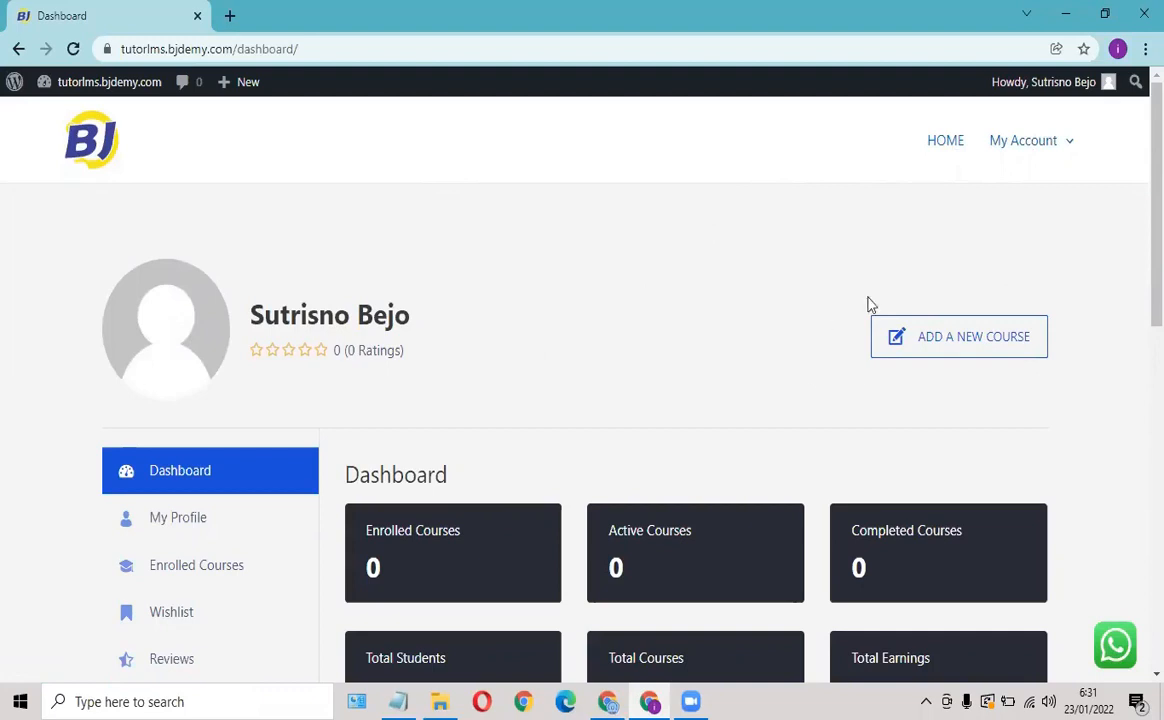
left_click(1016, 356)
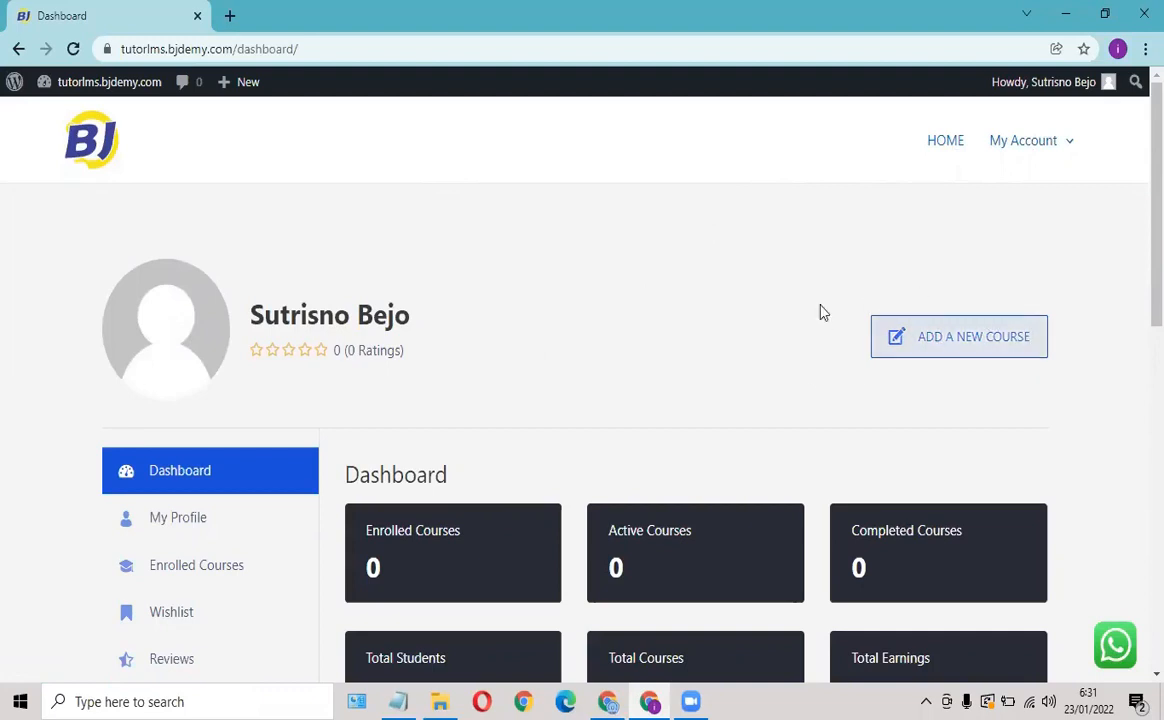
scroll(504, 434, "down", 3)
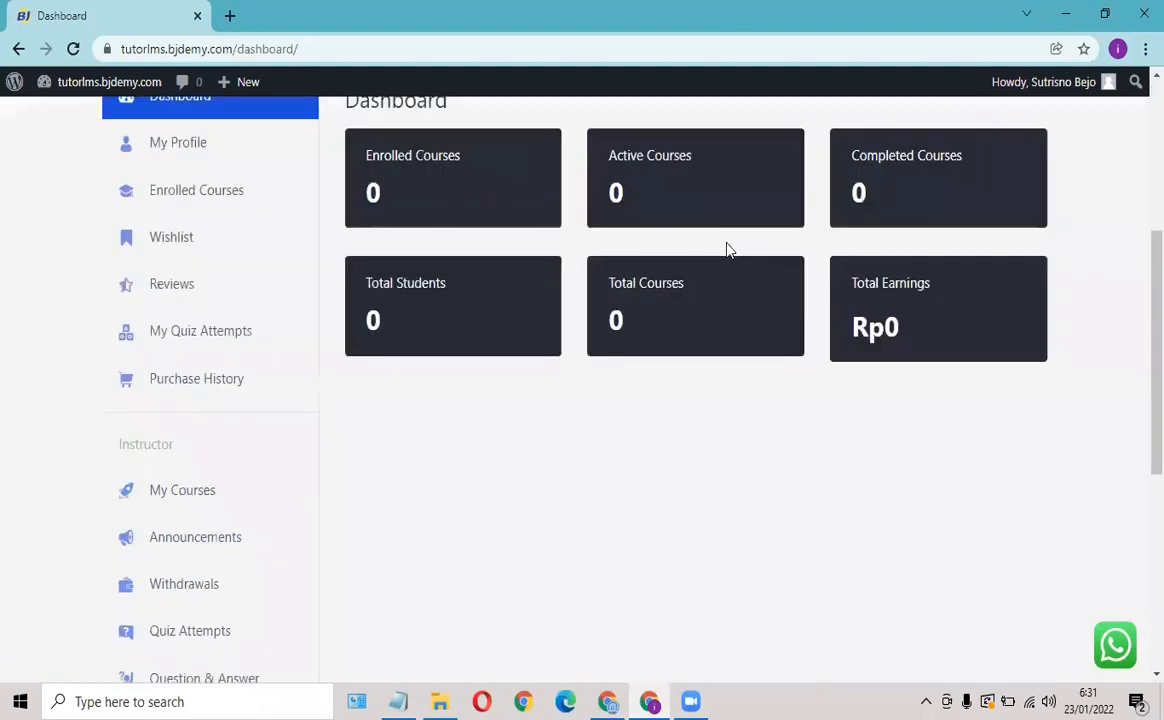
scroll(968, 108, "up", 3)
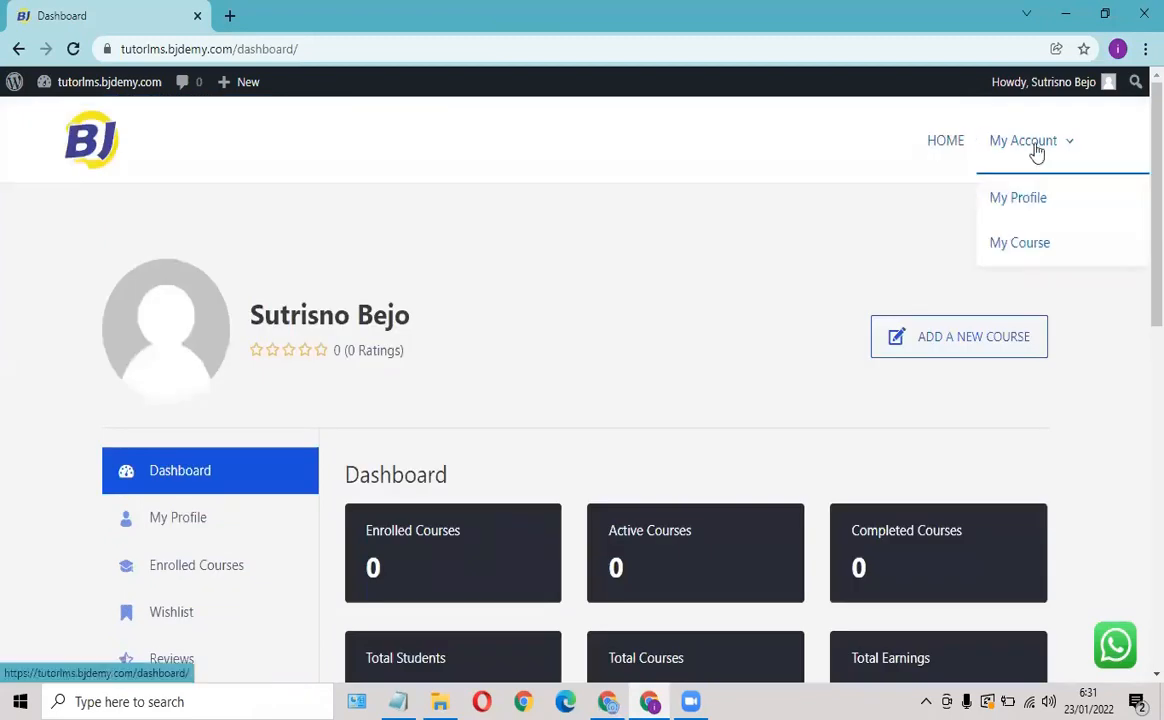
scroll(222, 317, "down", 4)
scroll(222, 363, "down", 3)
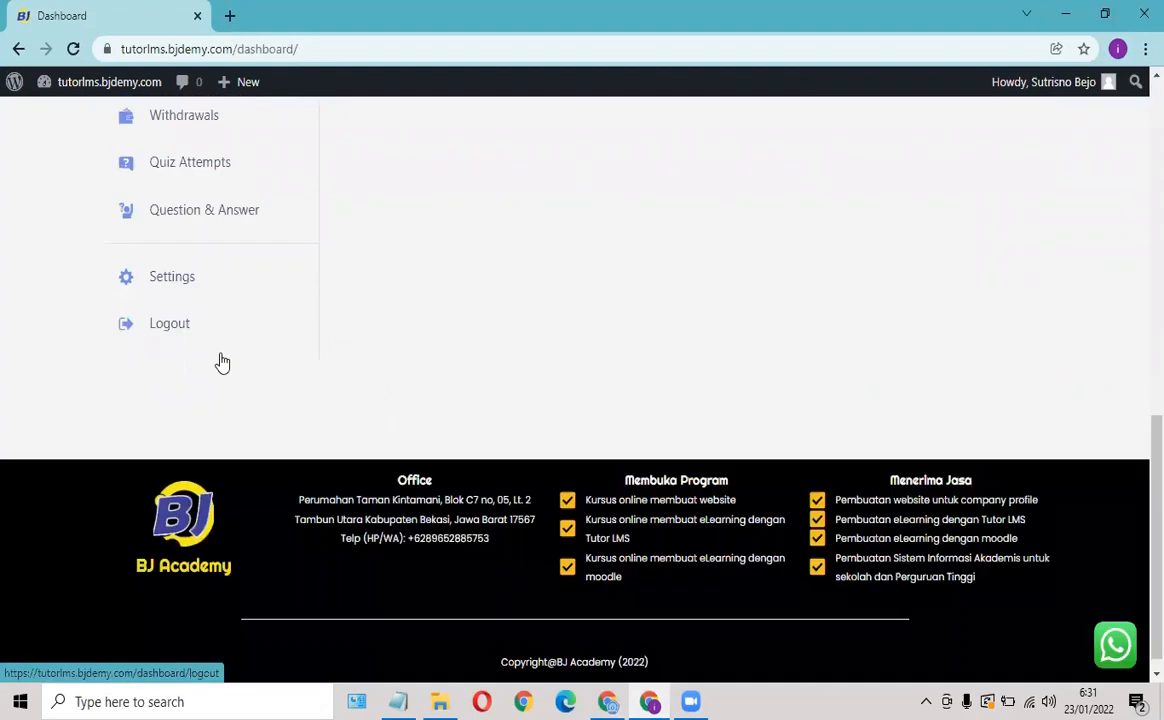
scroll(166, 397, "up", 1)
Log out and check that the header now lists REGISTRASI and LOGIN.
left_click(170, 420)
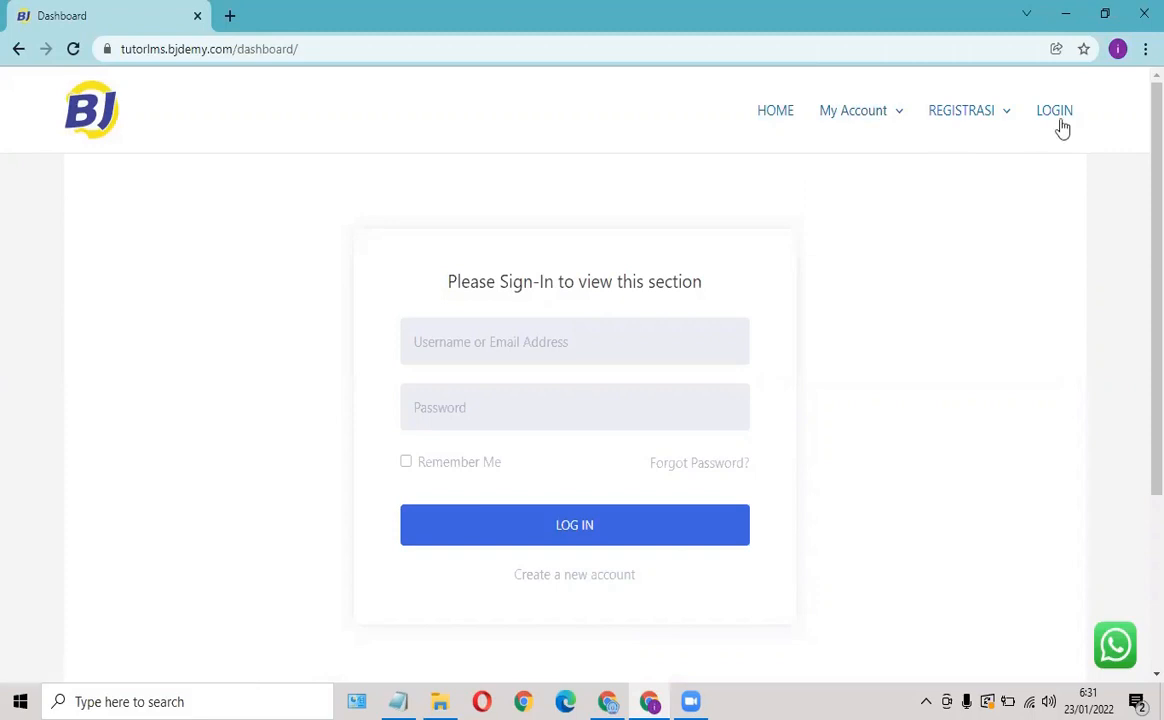
mouse_move(990, 128)
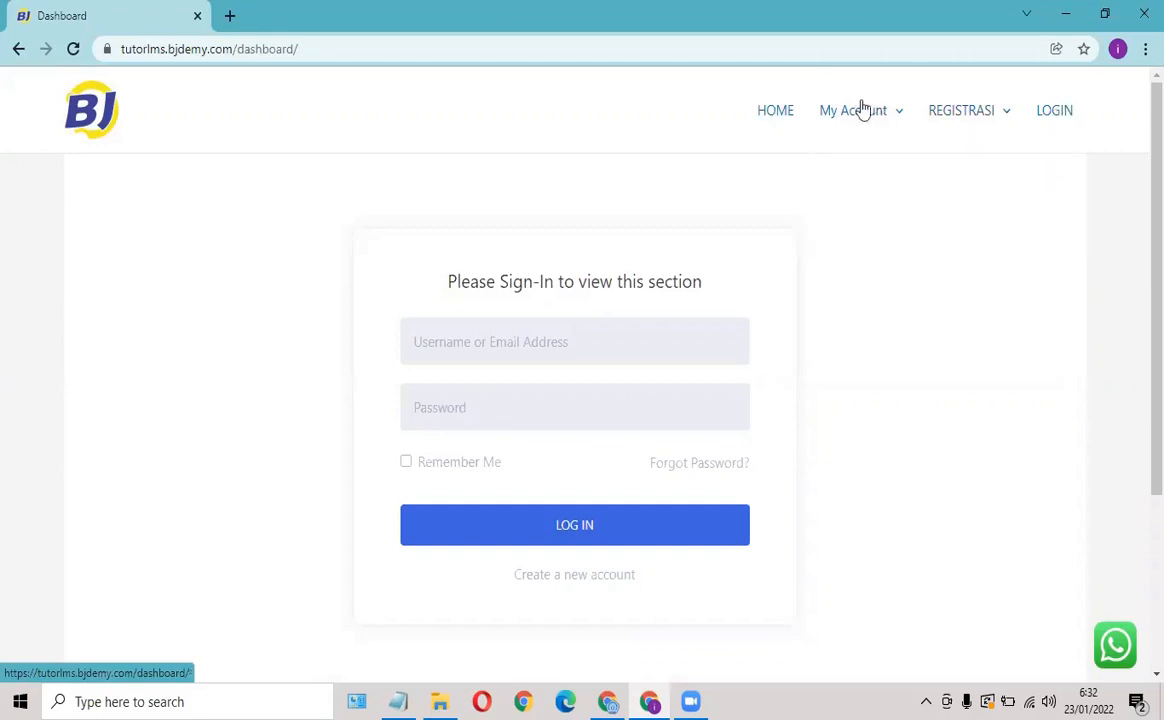
mouse_move(883, 119)
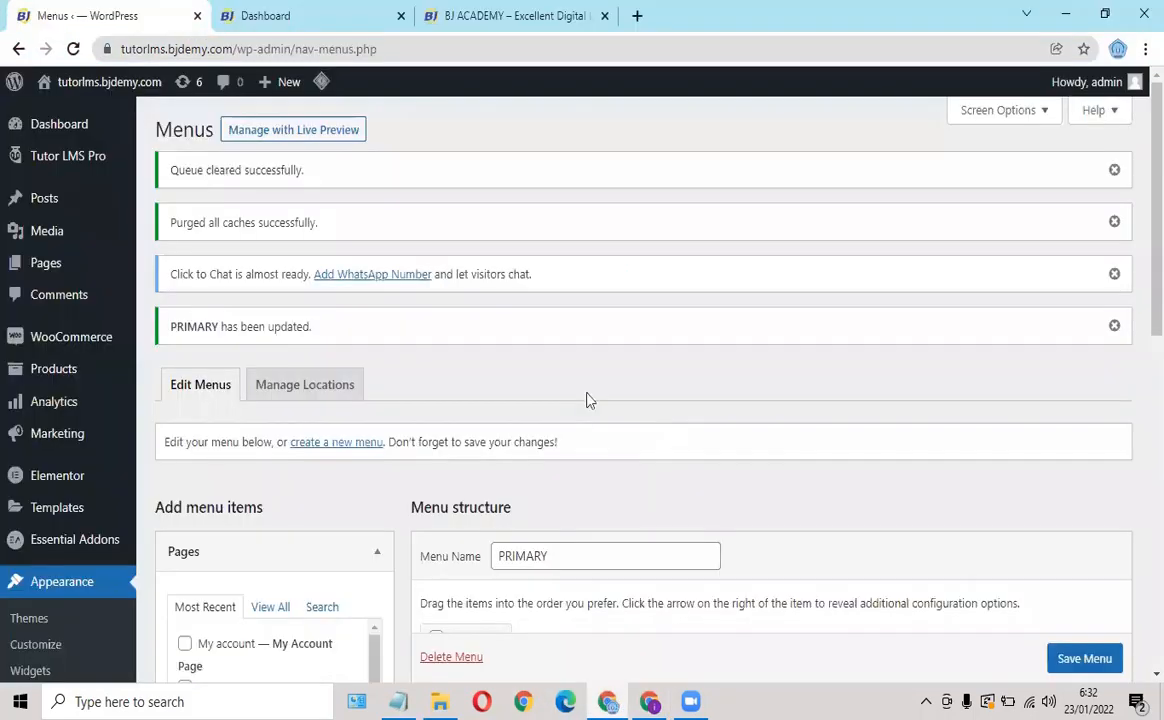
Expand the My Account menu item and enable a visibility rule on it.
left_click(607, 701)
scroll(590, 408, "down", 5)
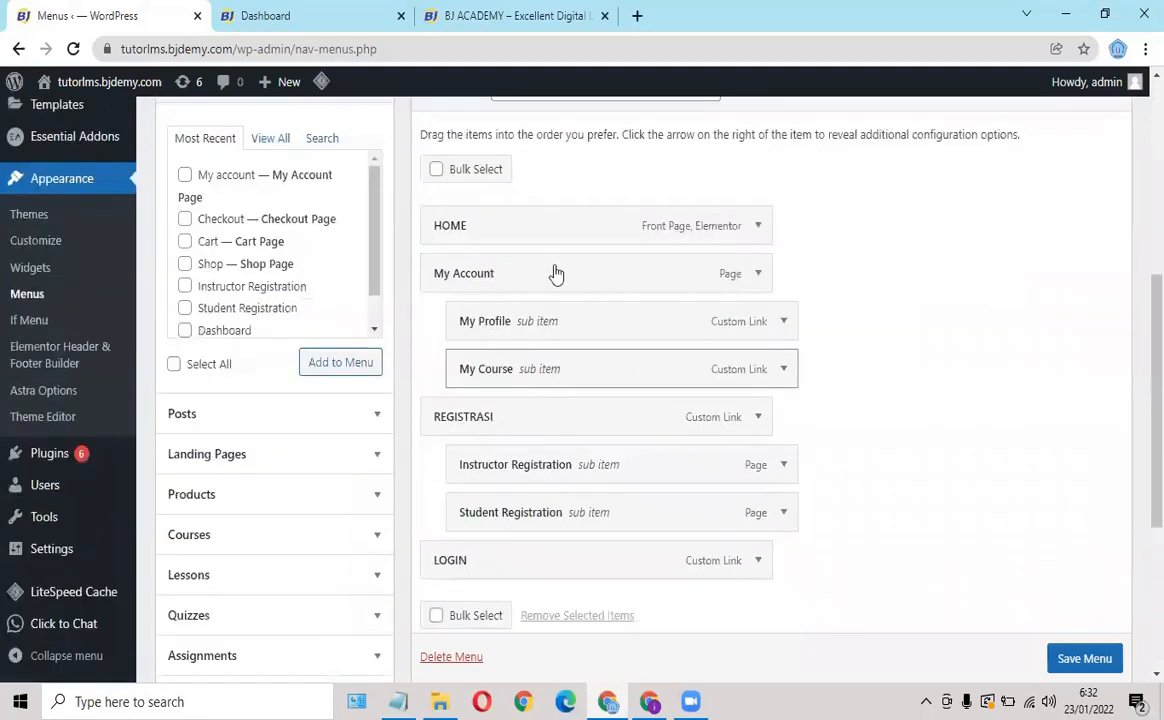
left_click(758, 275)
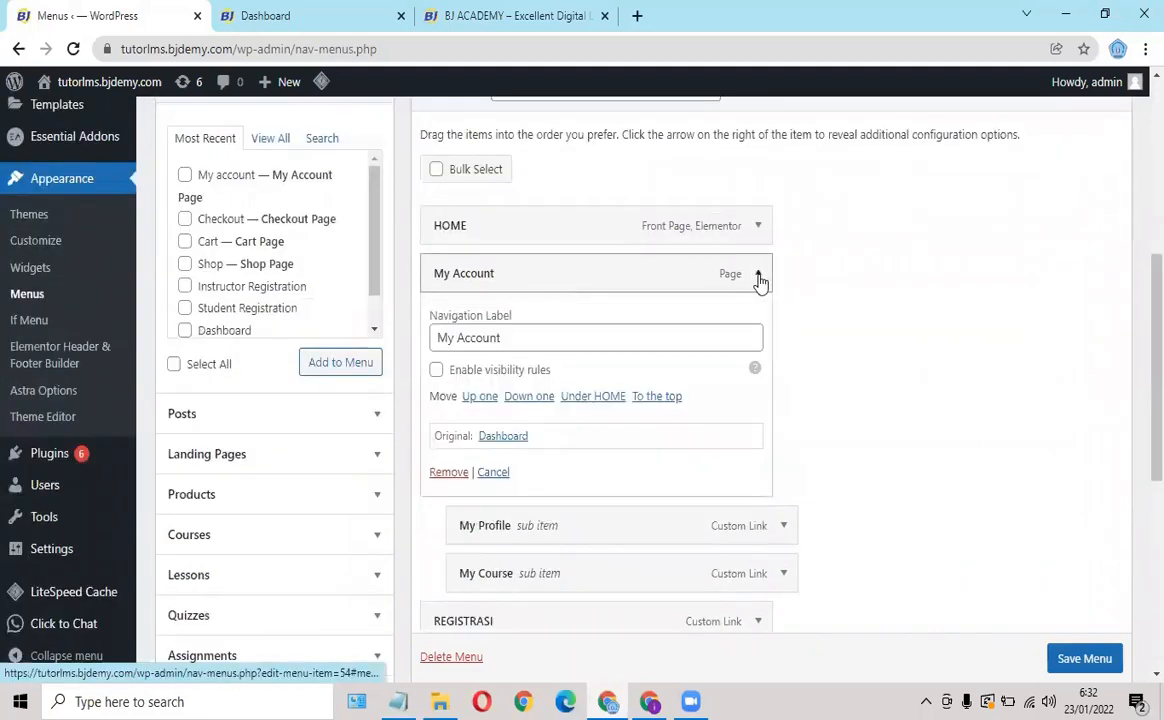
left_click(437, 372)
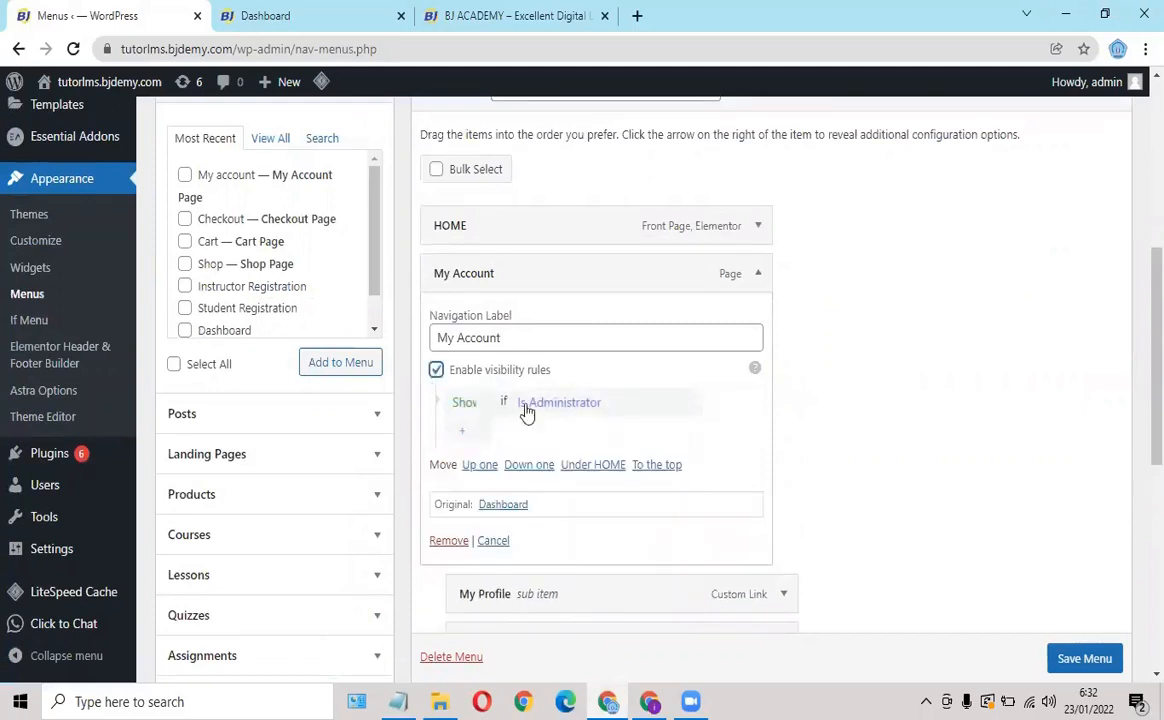
left_click(467, 409)
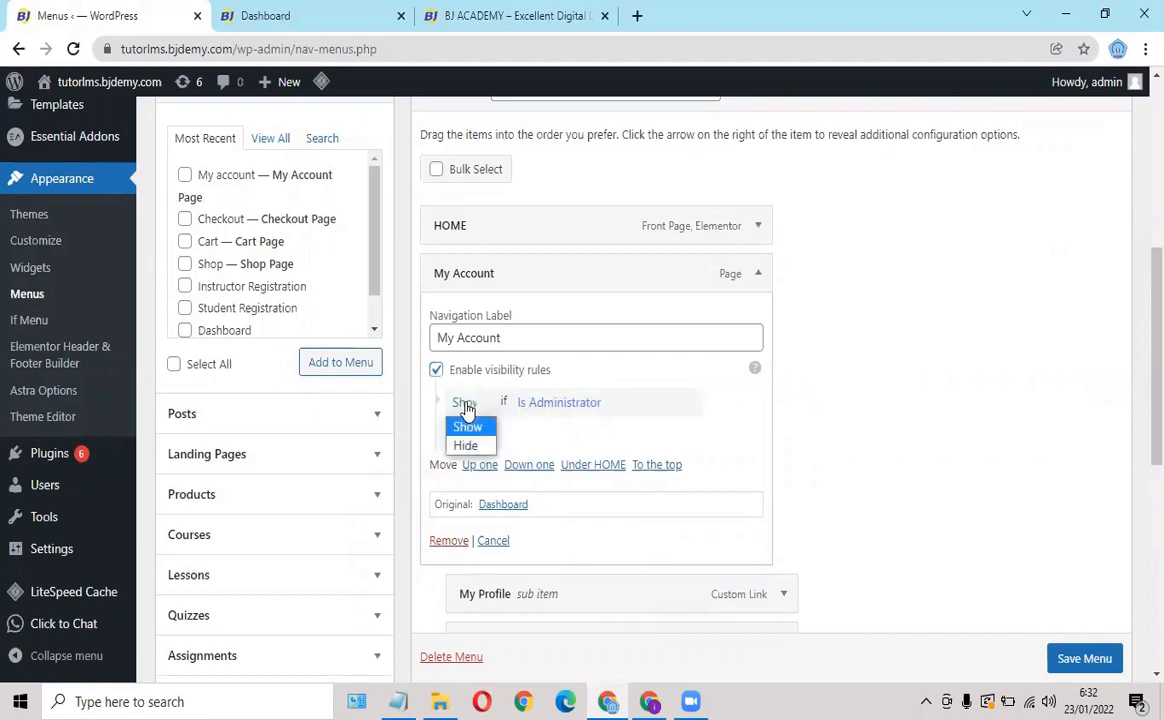
left_click(467, 448)
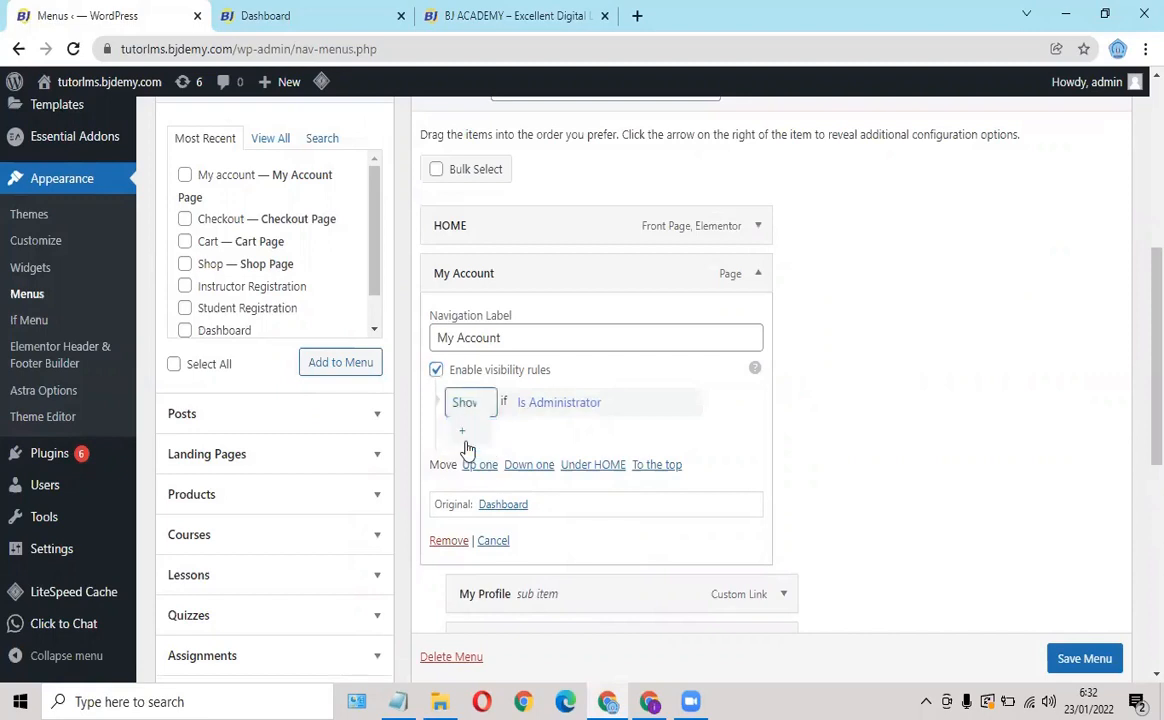
left_click(566, 405)
scroll(577, 386, "down", 1)
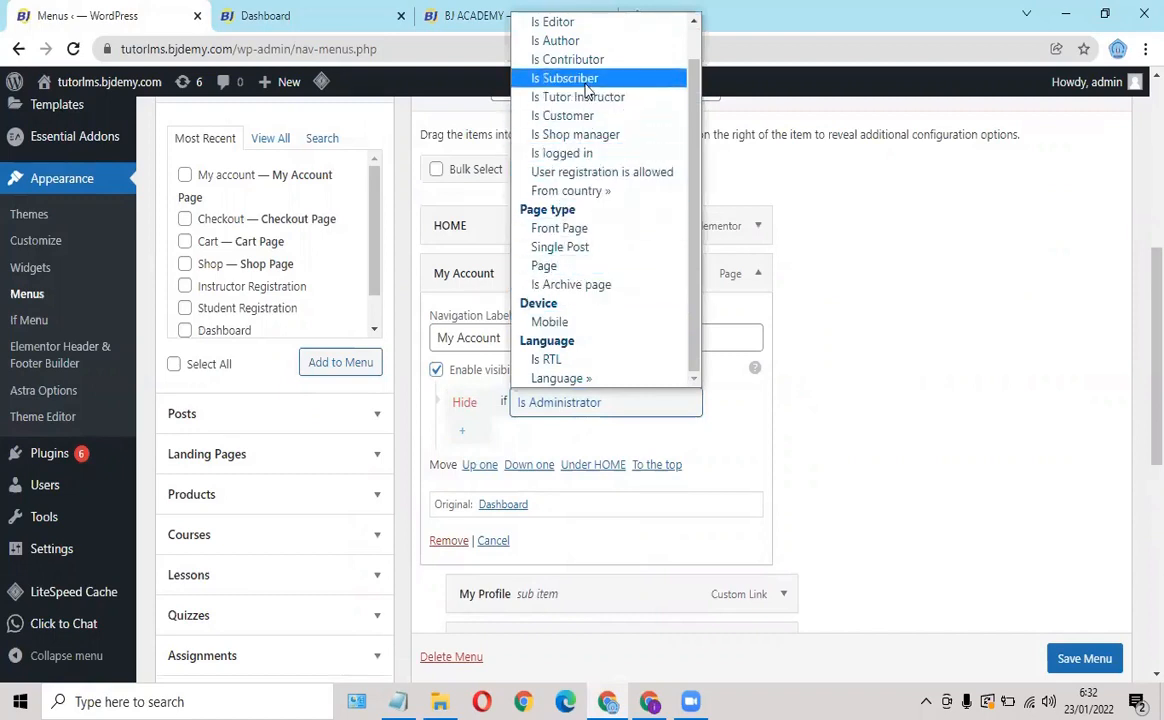
scroll(592, 70, "up", 1)
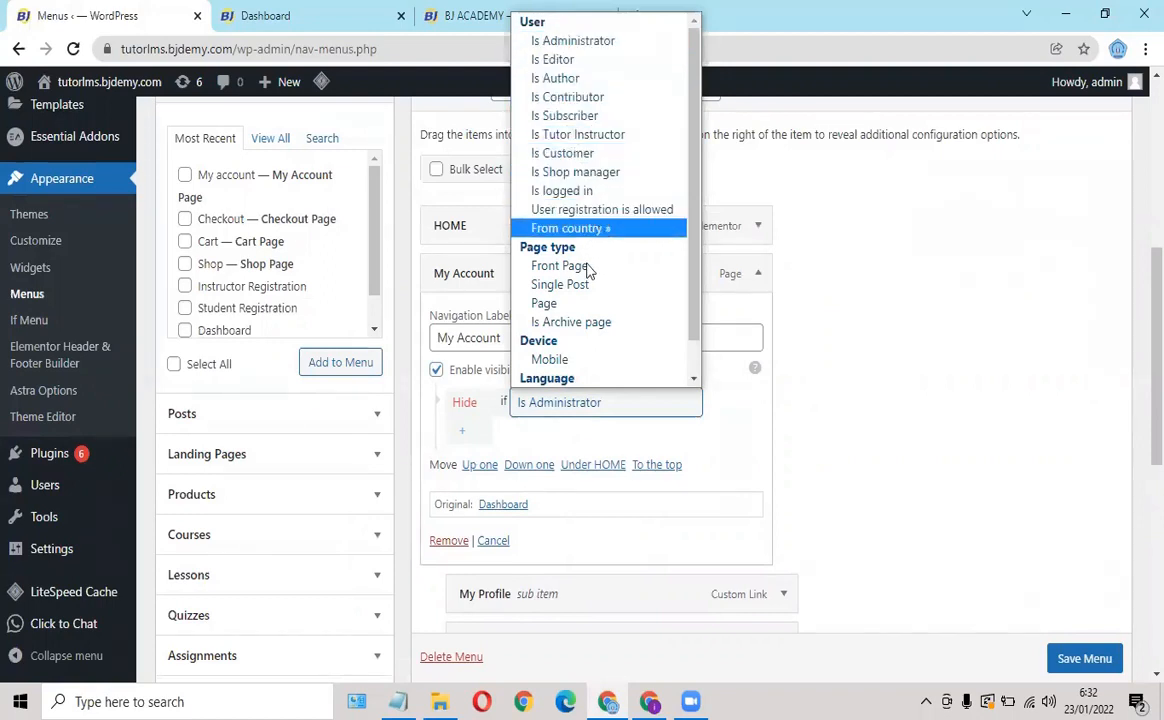
scroll(582, 322, "down", 1)
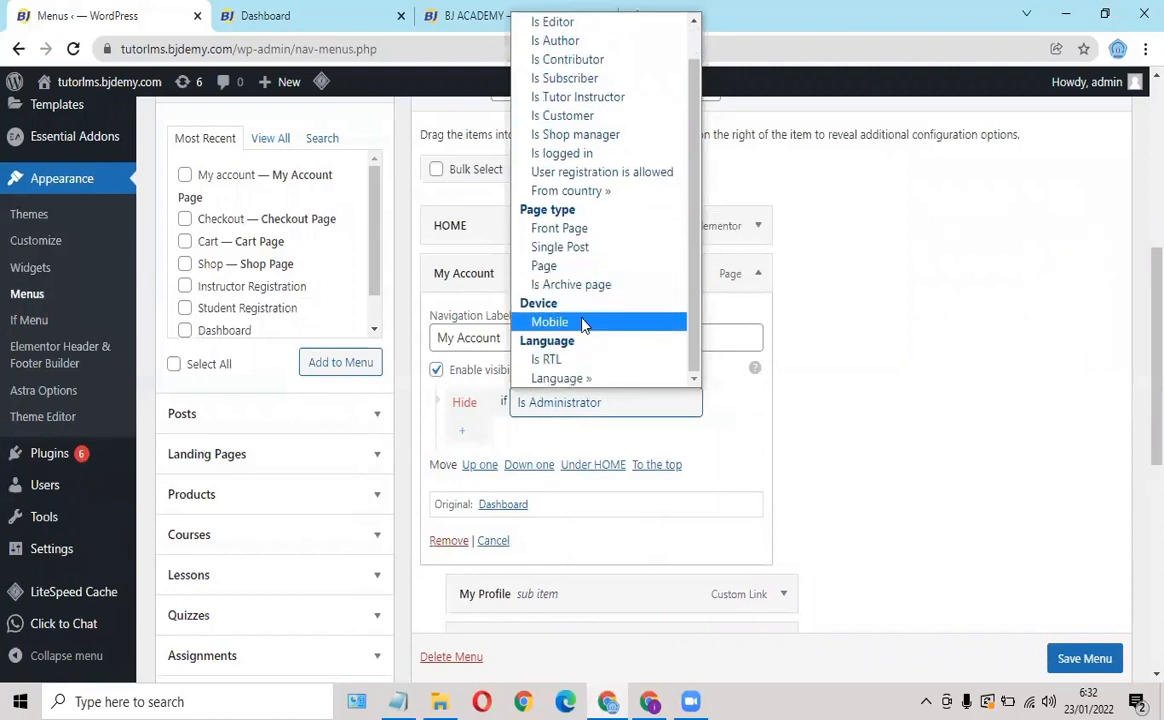
scroll(582, 322, "up", 1)
Set the My Account rule to 'Show if Is logged in' and save PRIMARY.
left_click(462, 404)
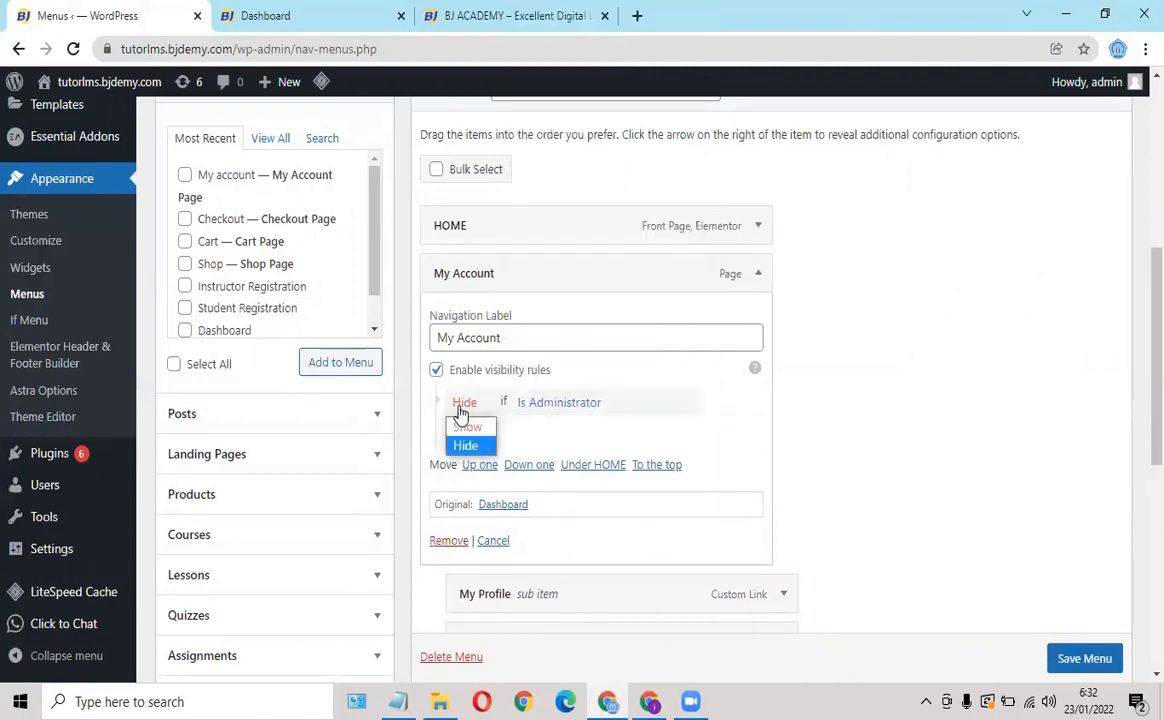
left_click(466, 427)
left_click(591, 410)
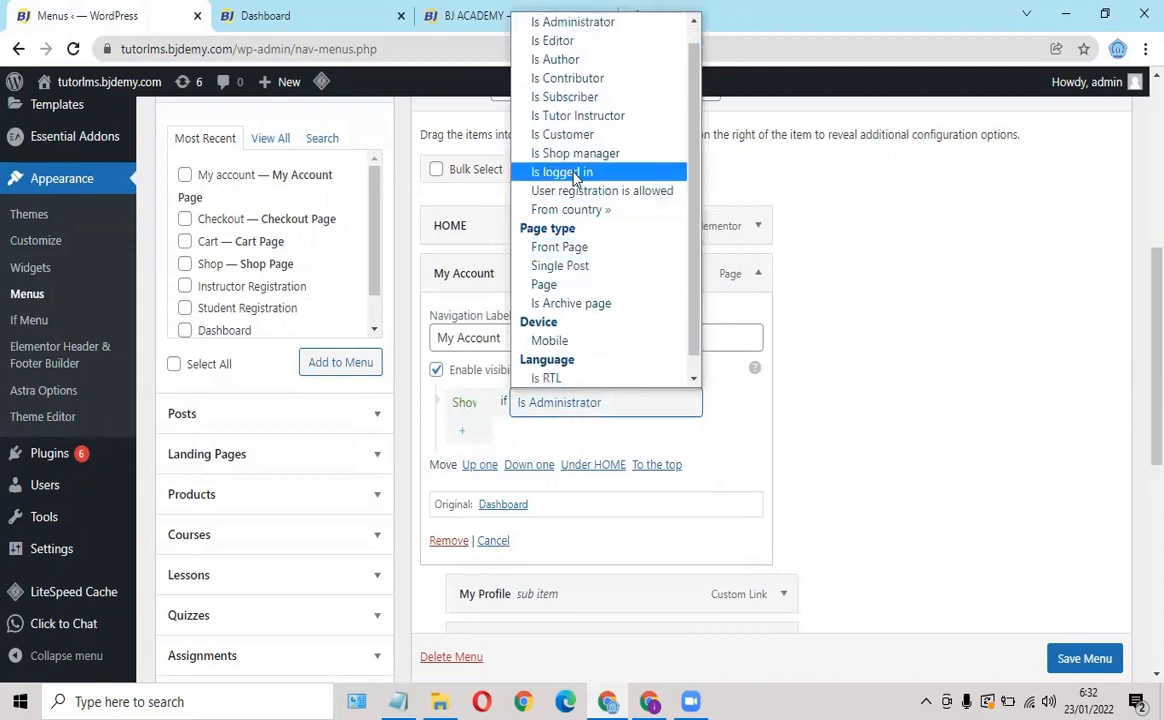
left_click(575, 177)
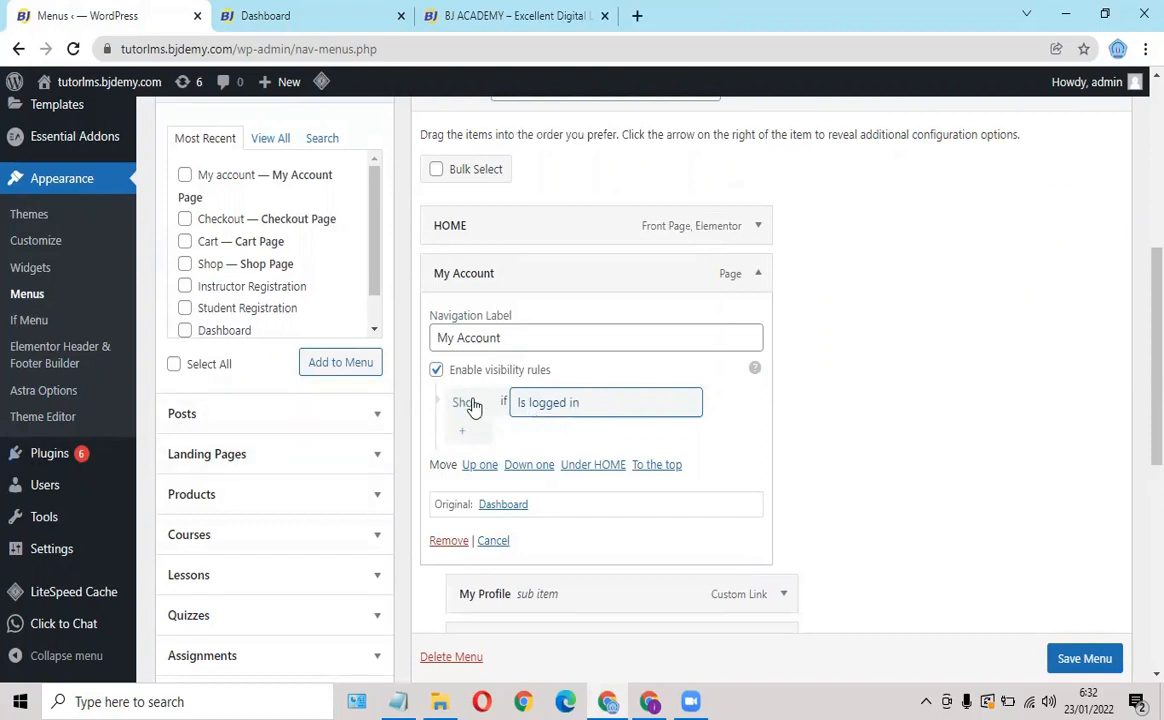
scroll(1104, 657, "down", 1)
left_click(1091, 662)
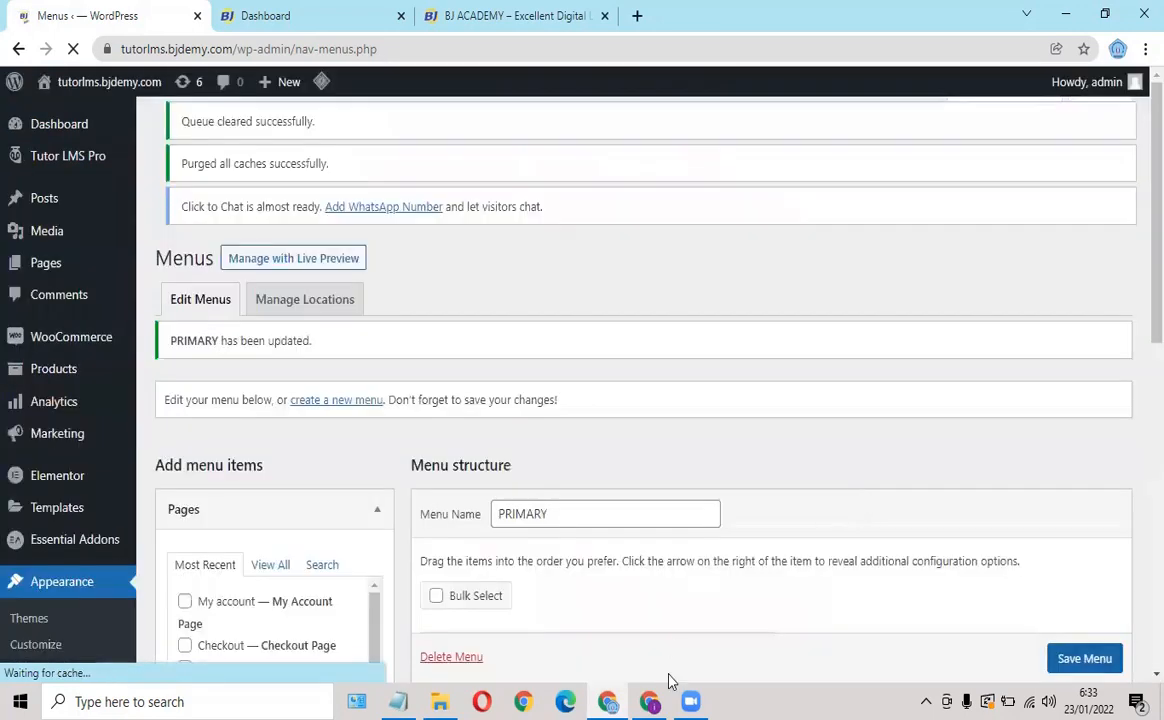
Reload the live site to check the logged-out header menu.
left_click(649, 701)
mouse_move(855, 122)
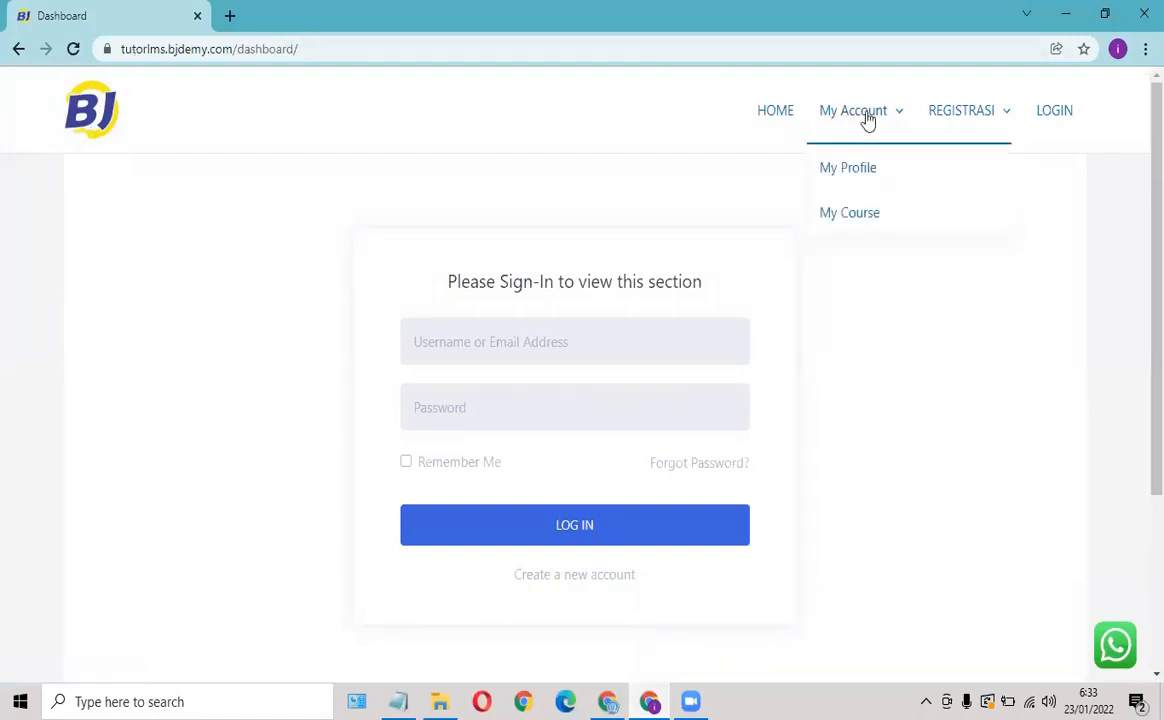
mouse_move(987, 121)
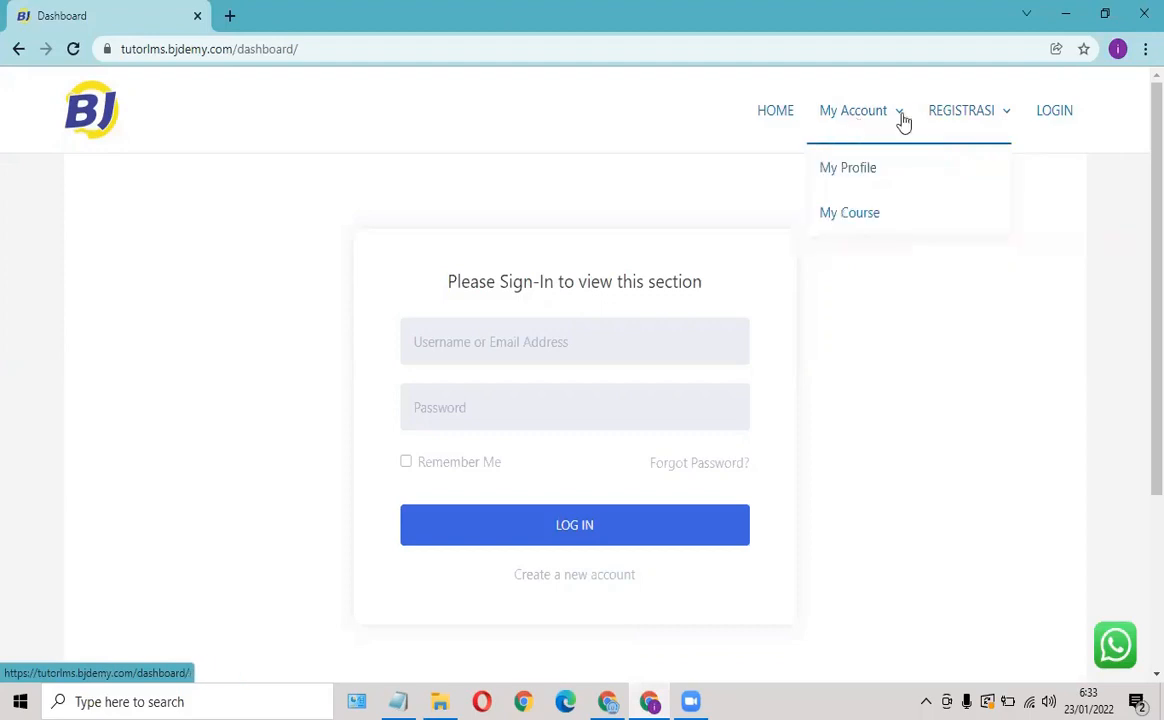
left_click(68, 54)
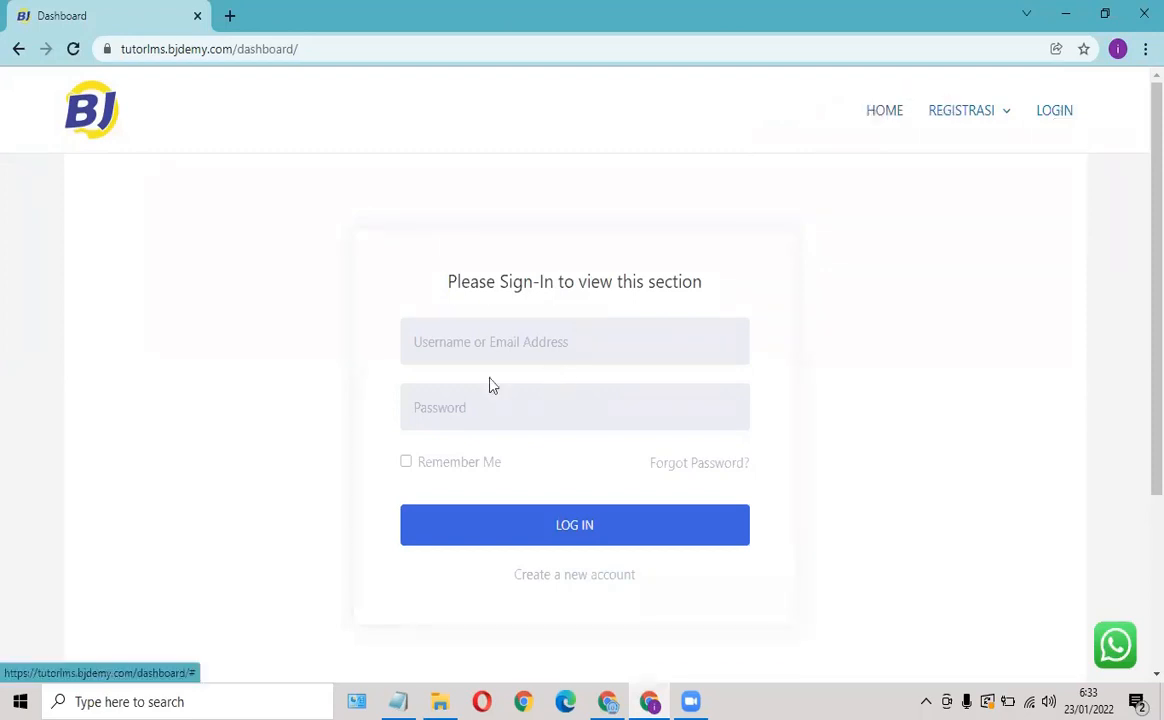
Sign in using the saved account username and its password.
left_click(454, 345)
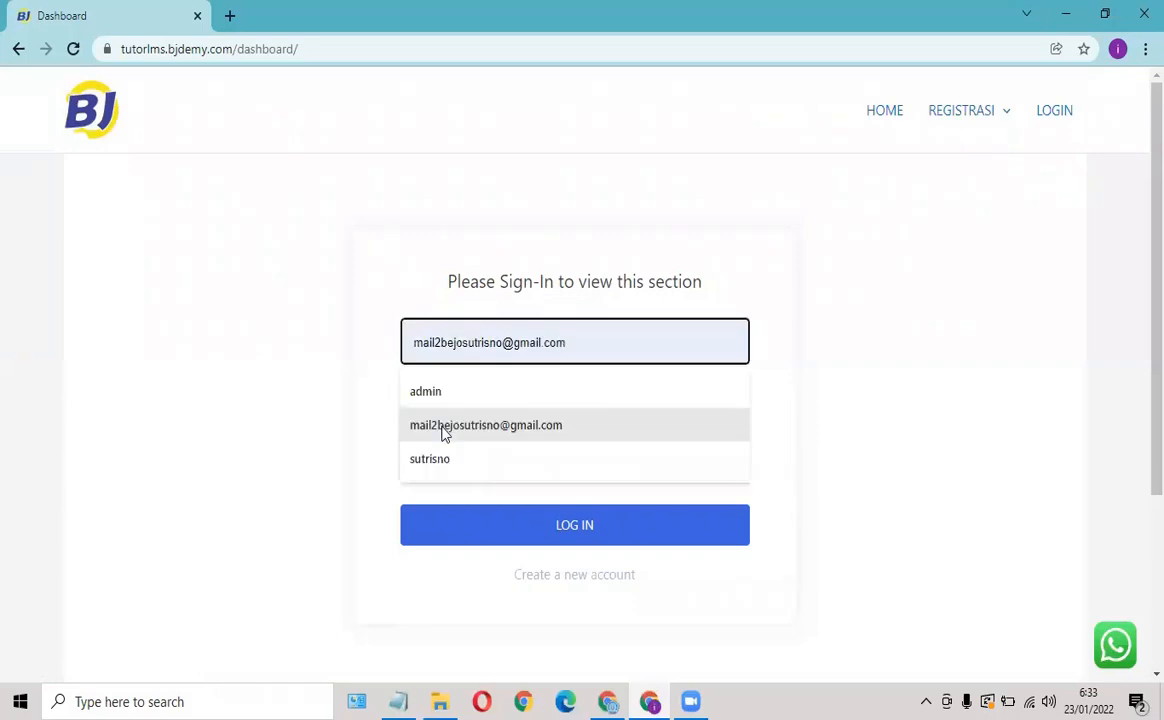
left_click(458, 425)
left_click(460, 410)
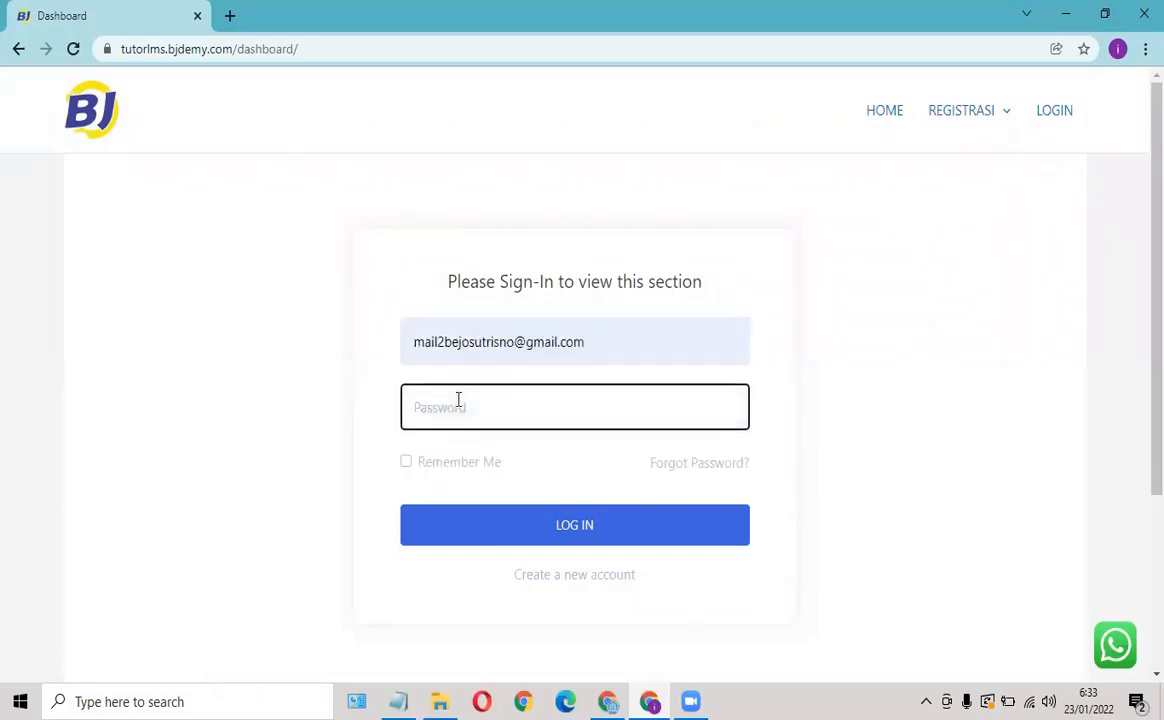
type("••")
left_click(541, 524)
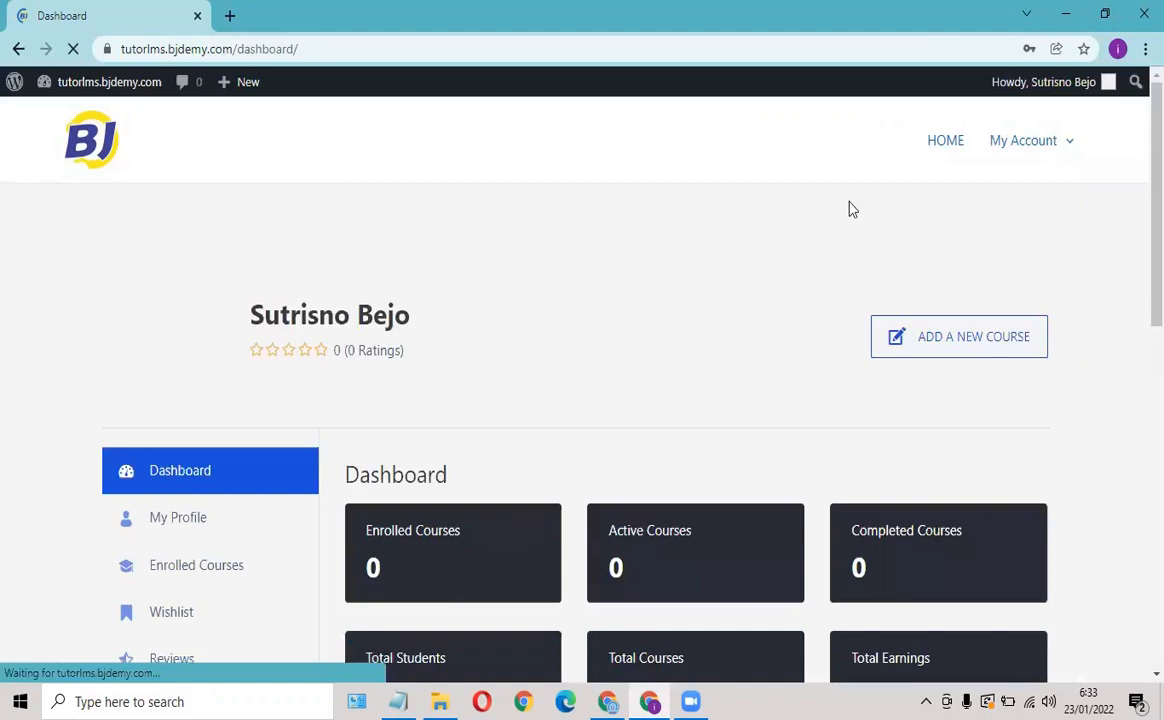
Dismiss Chrome's password check notice and save-password offer.
left_click(740, 318)
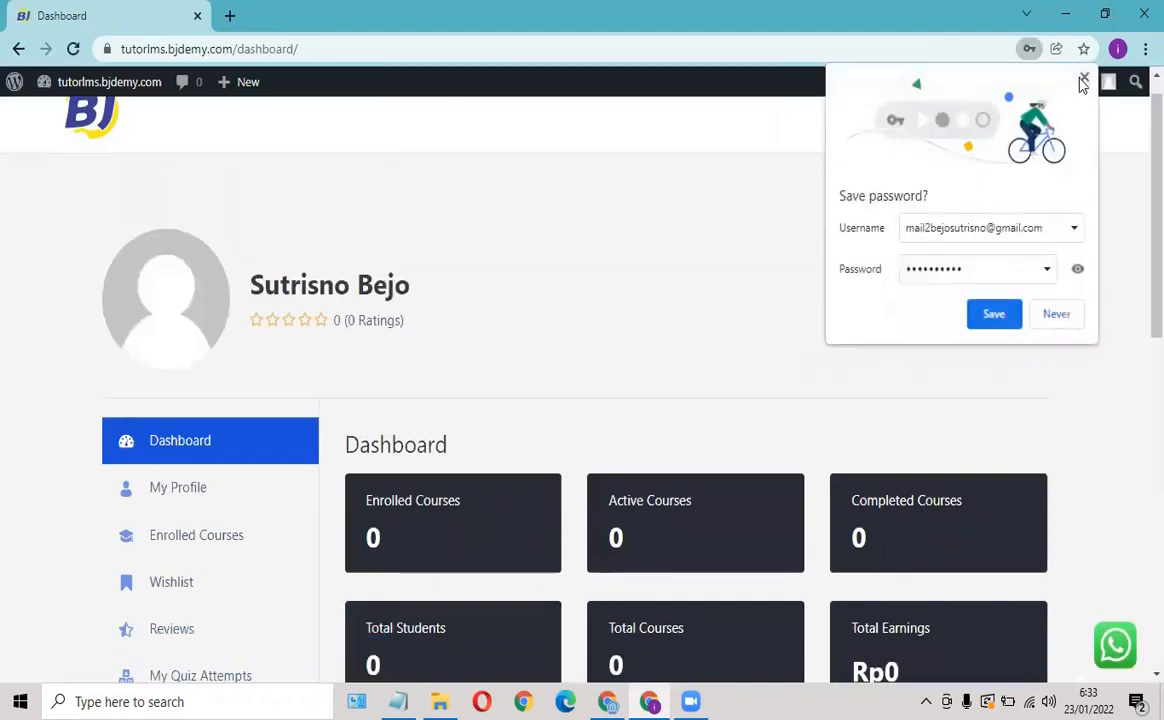
left_click(1083, 82)
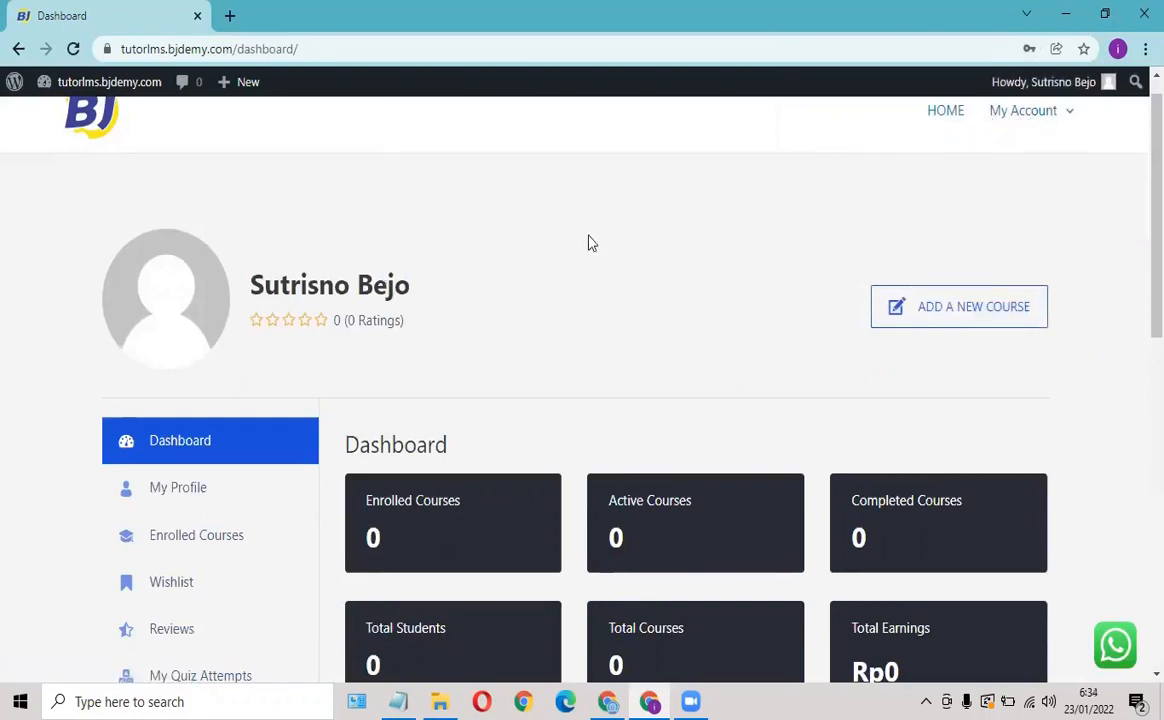
scroll(588, 243, "down", 3)
scroll(593, 240, "up", 4)
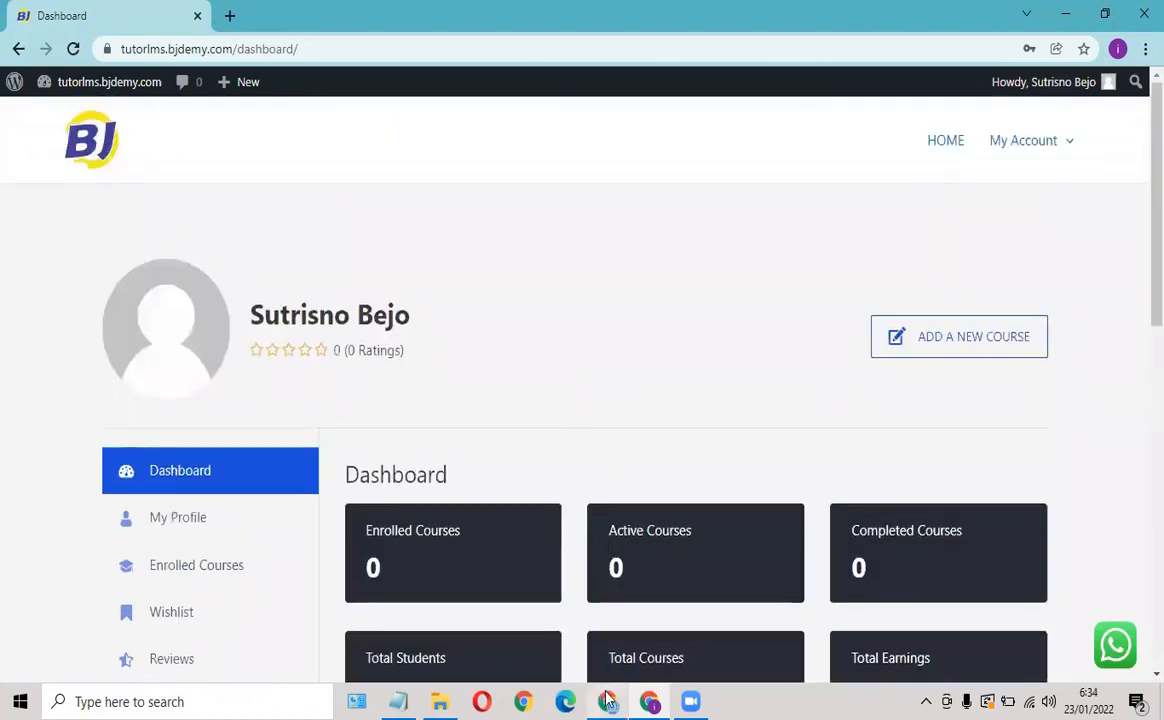
Reload the admin's dashboard tab and log the test user out.
left_click(607, 700)
left_click(280, 18)
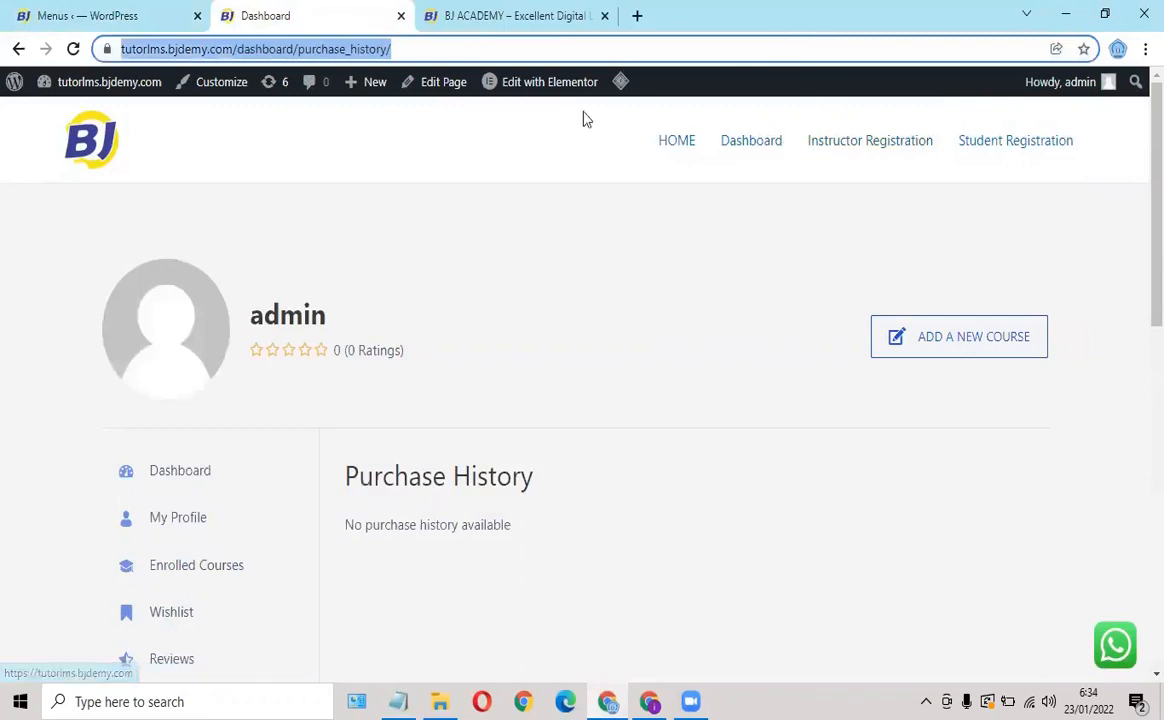
left_click(73, 48)
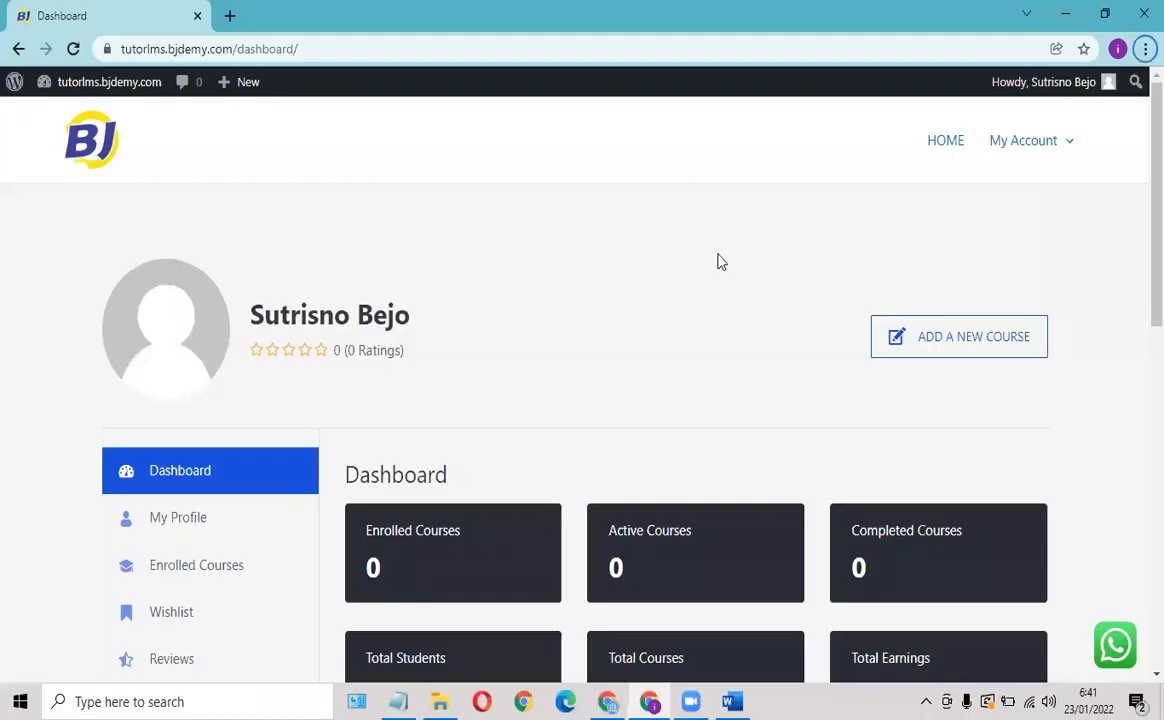
scroll(734, 258, "down", 3)
scroll(734, 258, "up", 3)
scroll(375, 423, "down", 5)
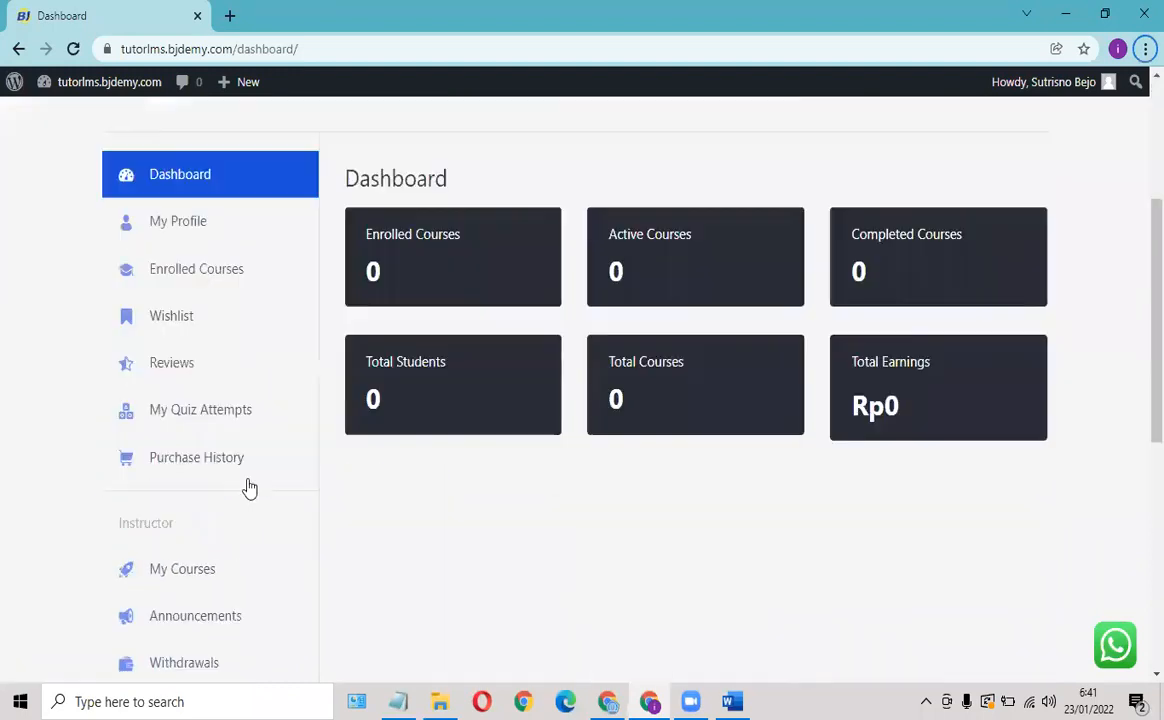
scroll(213, 483, "down", 2)
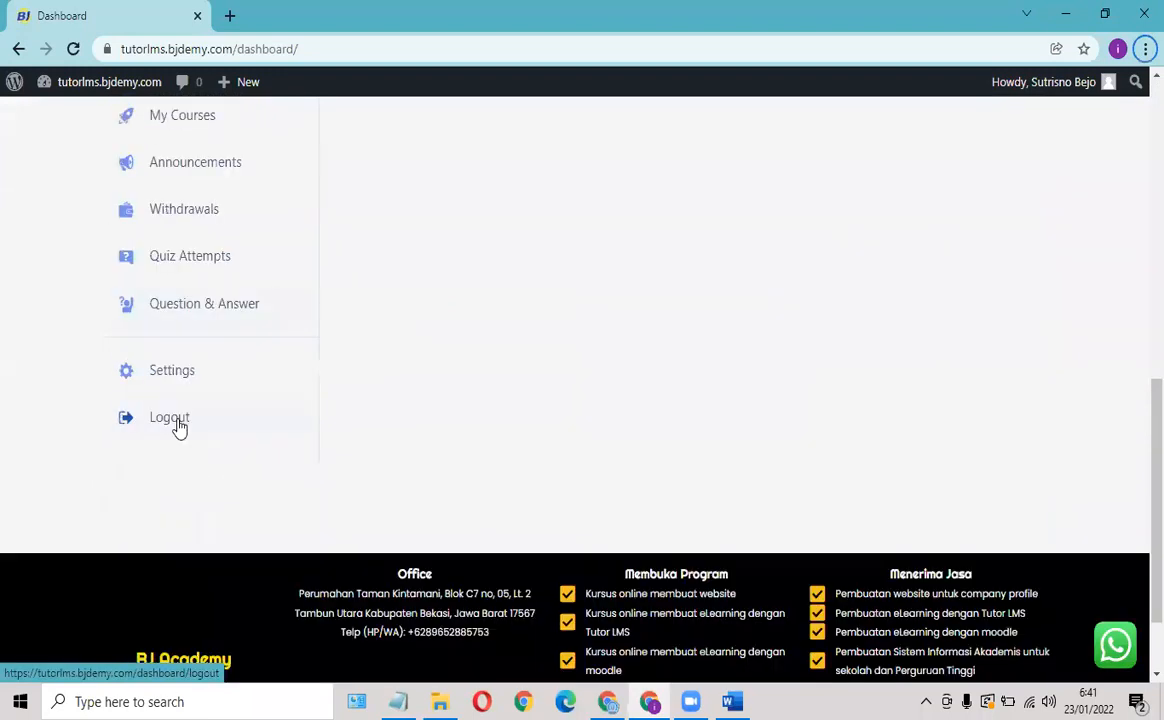
left_click(177, 424)
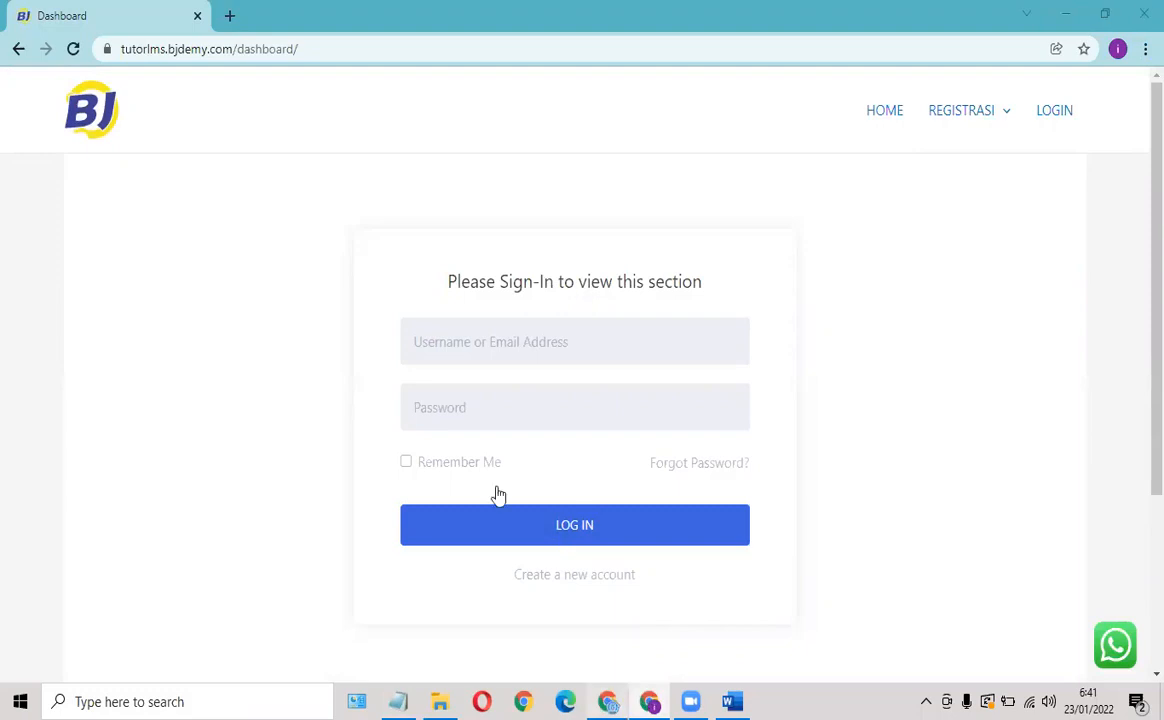
Return to the Menus editor and scroll to the PRIMARY menu structure.
key("alt+Tab")
scroll(521, 371, "down", 1)
scroll(540, 333, "up", 3)
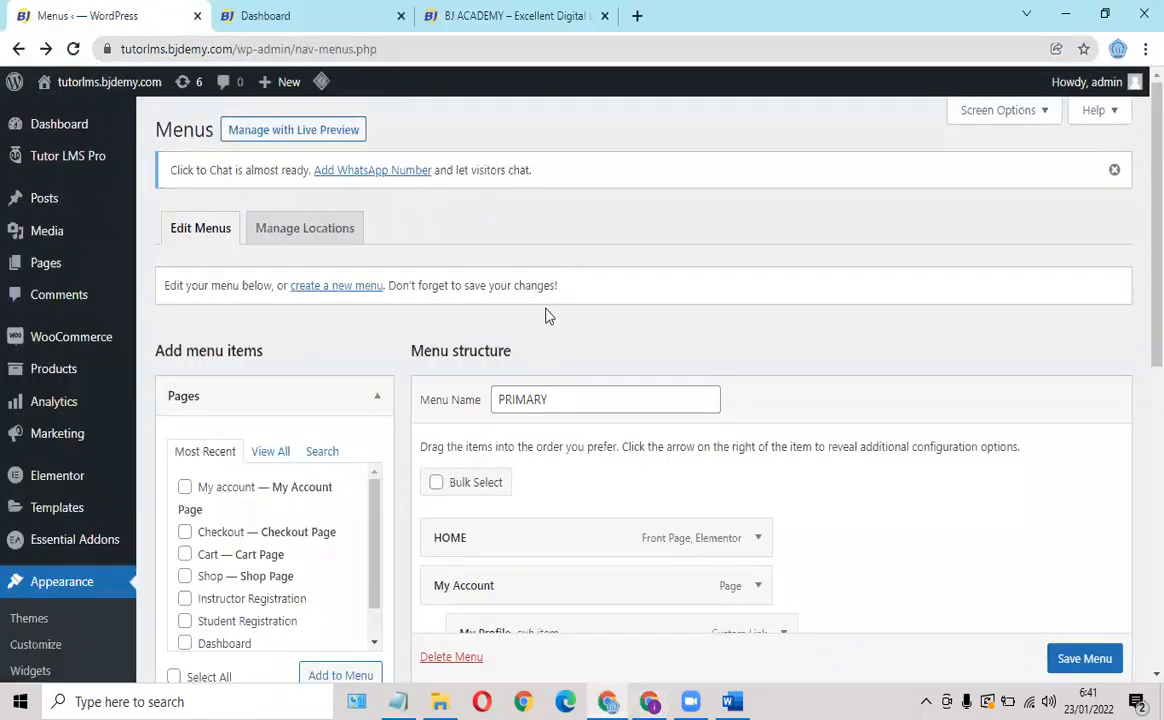
scroll(455, 395, "down", 3)
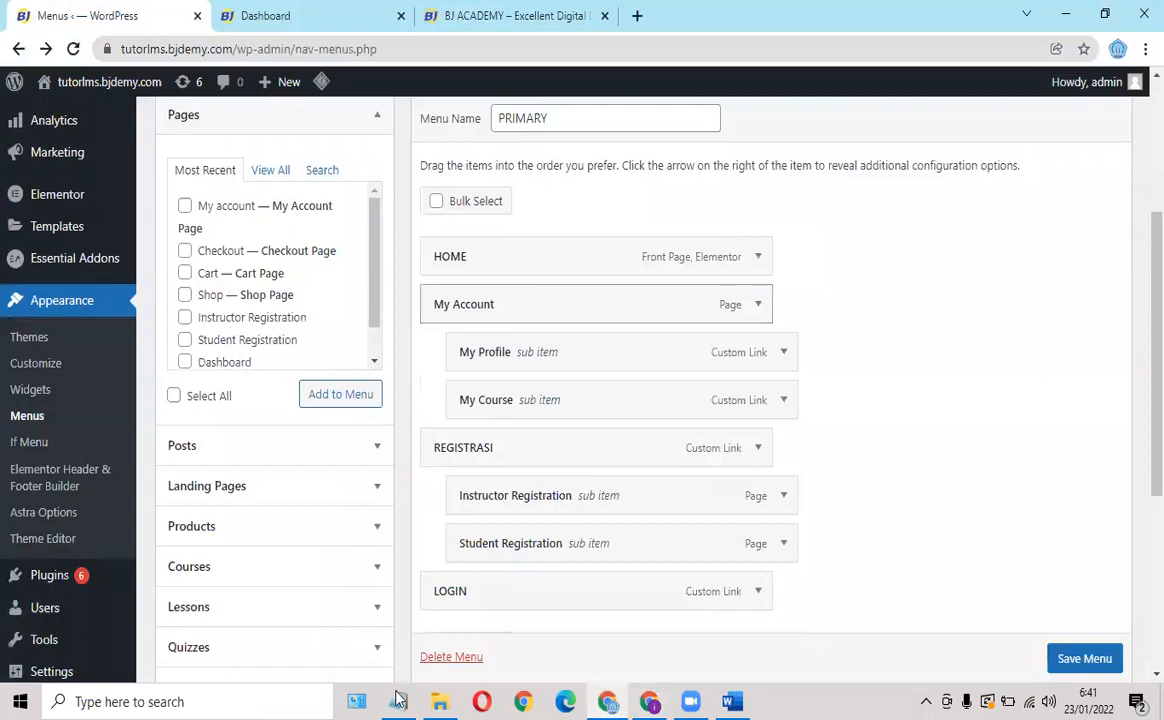
key("alt+Tab")
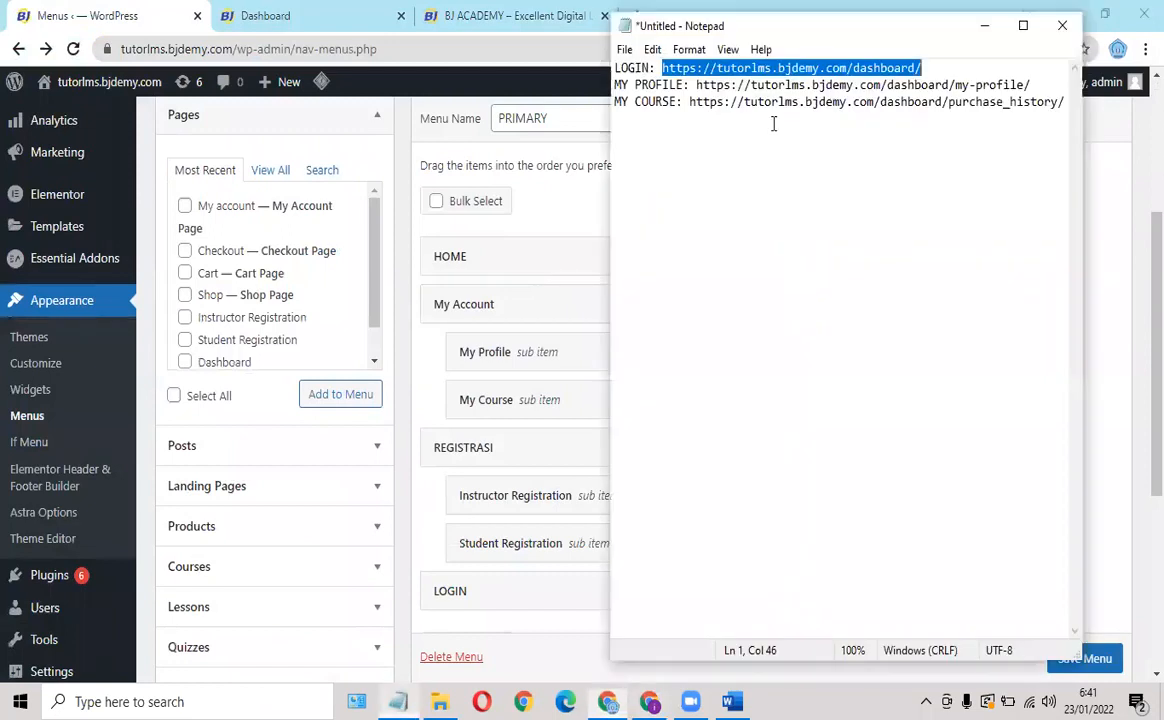
left_click(907, 68)
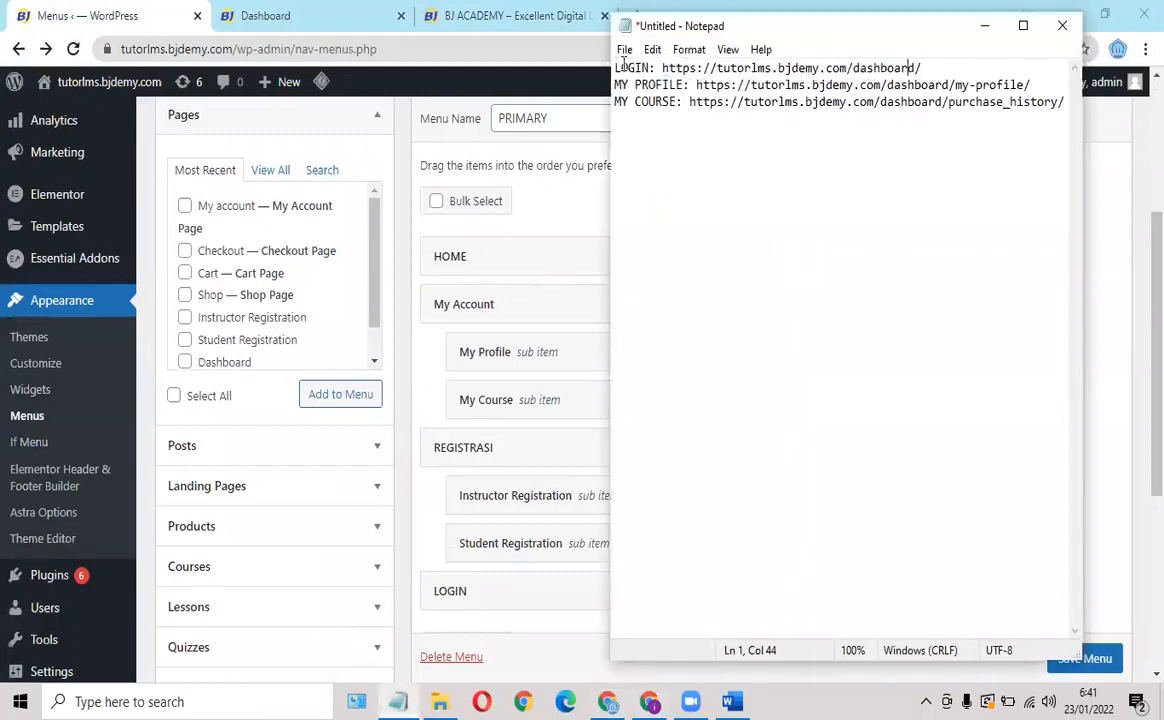
left_click_drag(623, 64, 847, 62)
left_click_drag(922, 60, 927, 64)
key("ctrl+c")
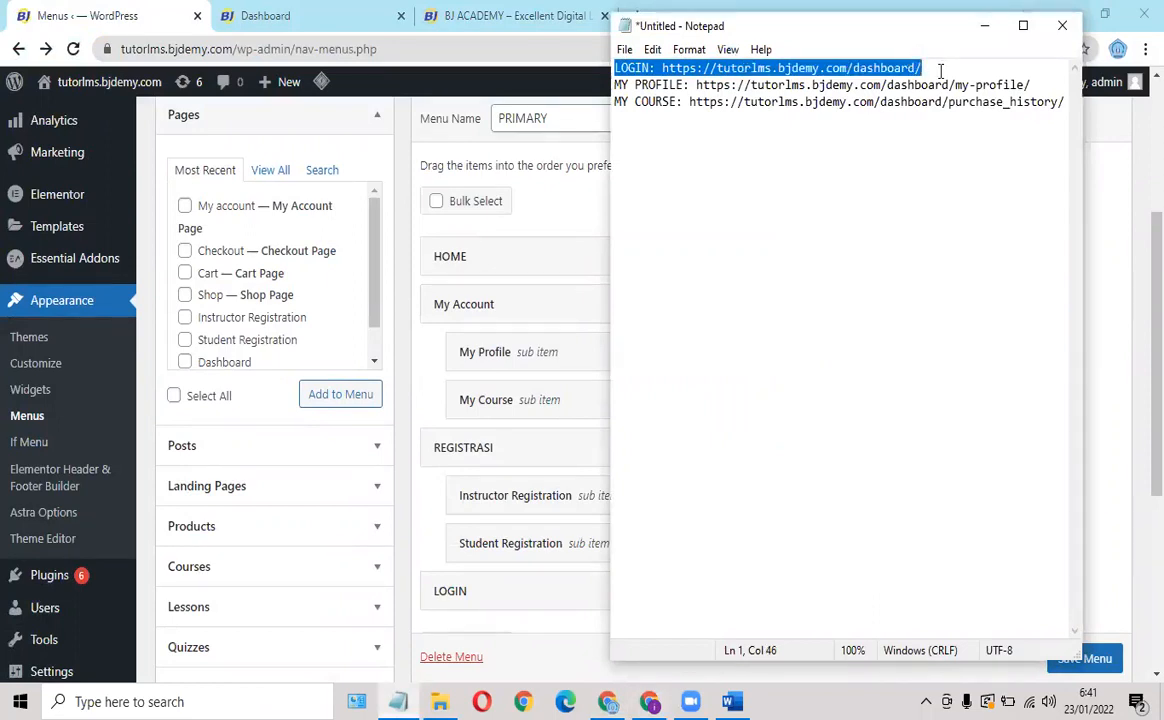
left_click(940, 70)
key("Return")
key("ctrl+v")
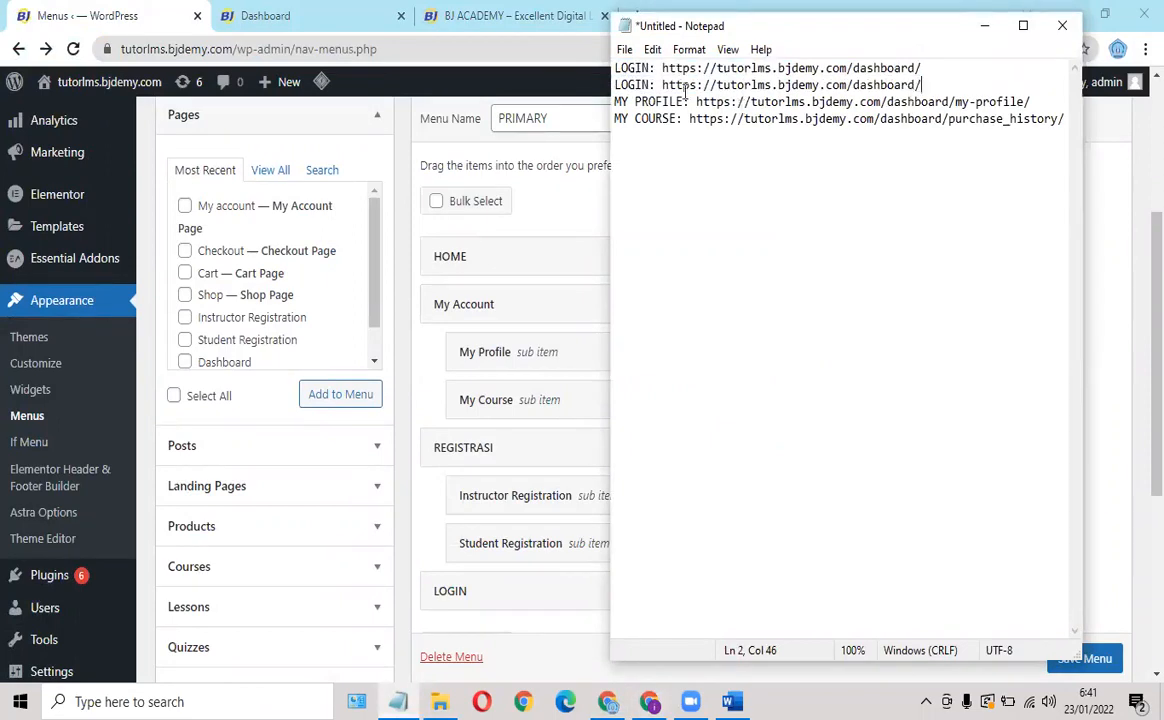
key("BackSpace")
key("BackSpace")
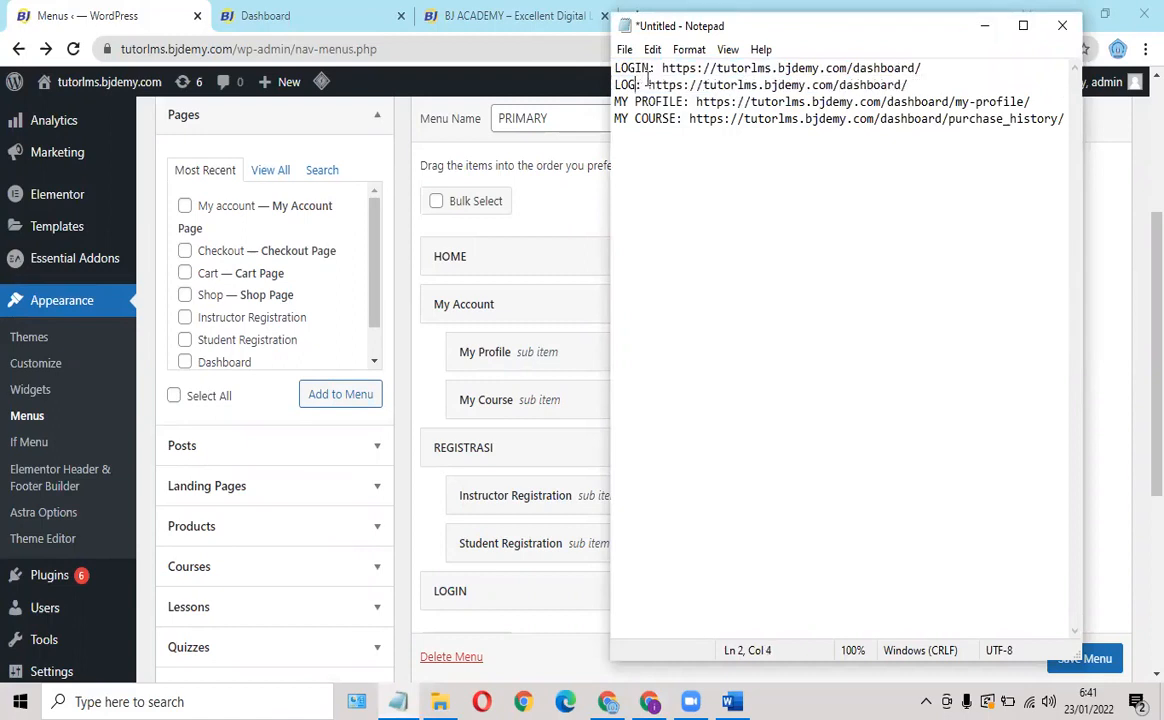
type("OUT")
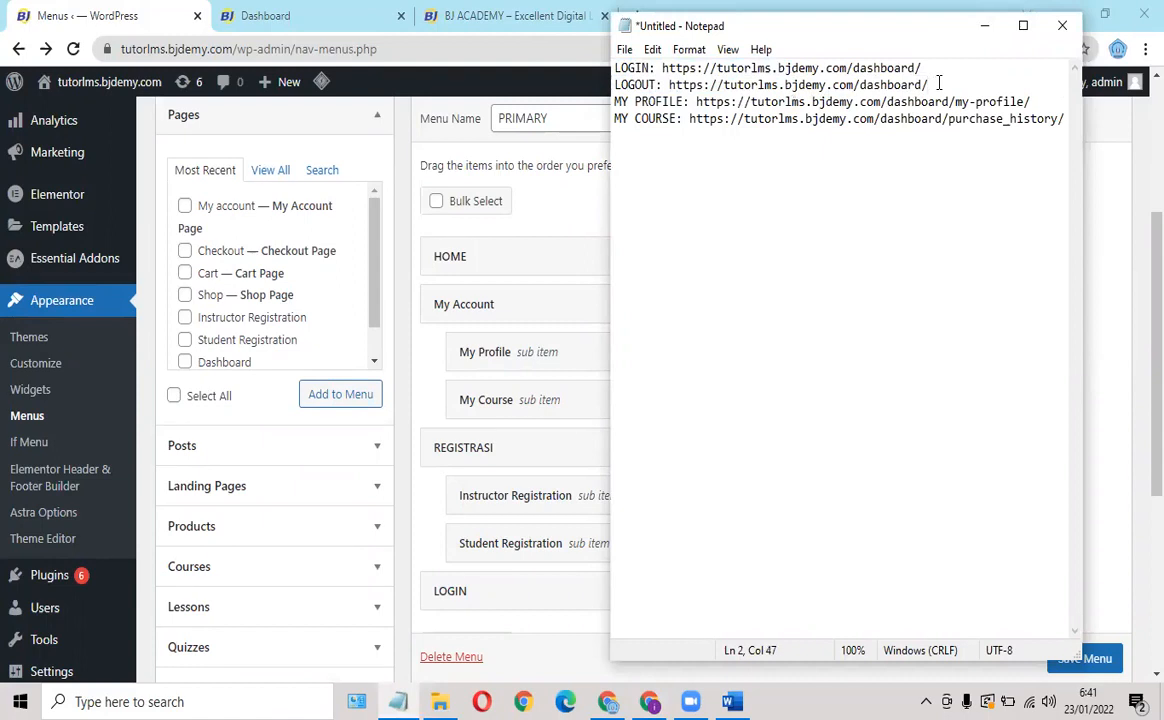
type("gout")
left_click_drag(669, 86, 971, 86)
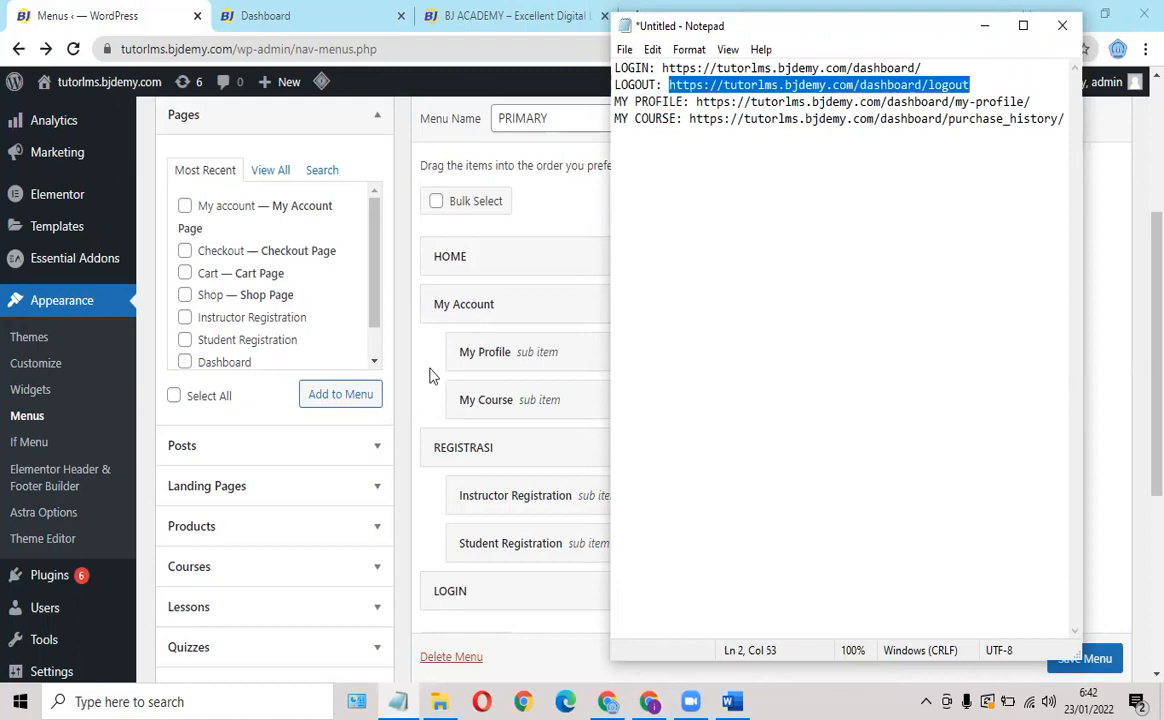
Add a LOGOUT custom link with the /dashboard/logout URL to the PRIMARY menu.
left_click(262, 438)
scroll(245, 480, "down", 2)
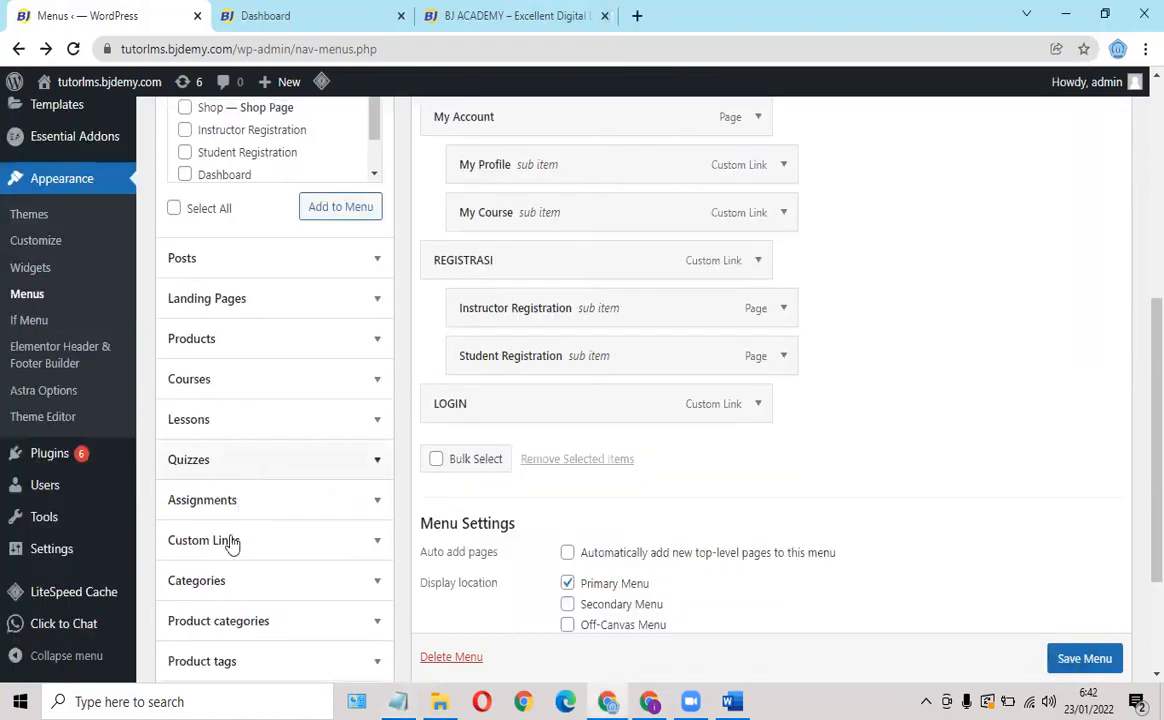
left_click(232, 545)
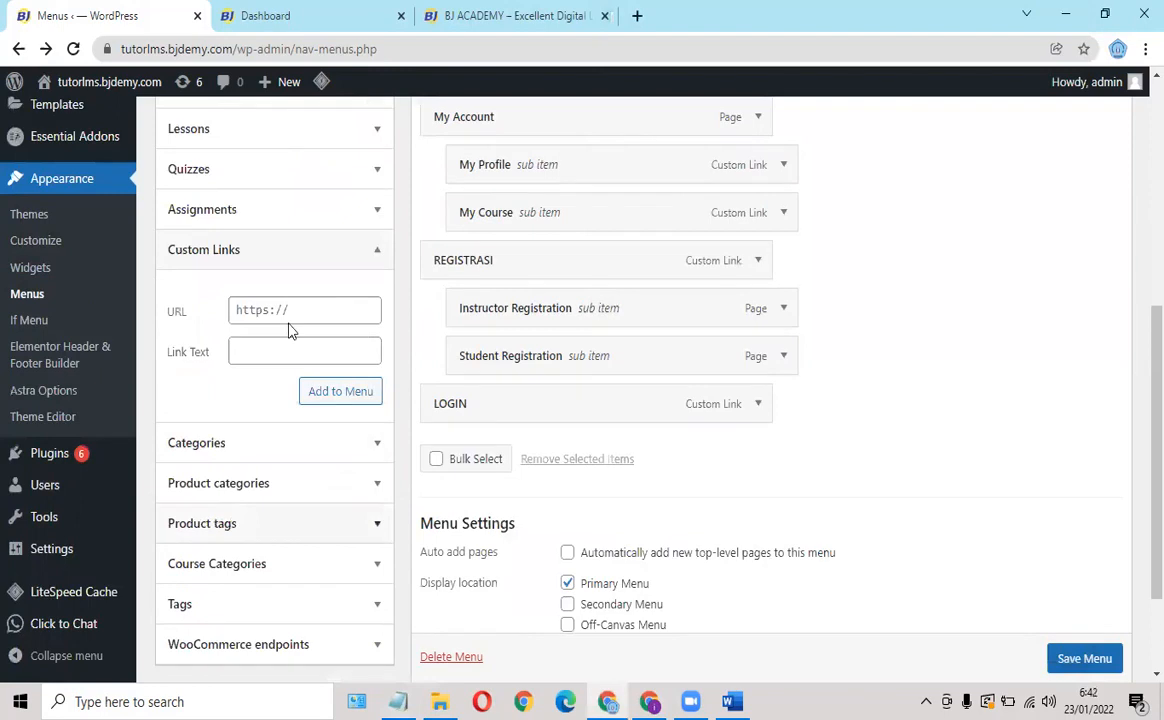
left_click(296, 310)
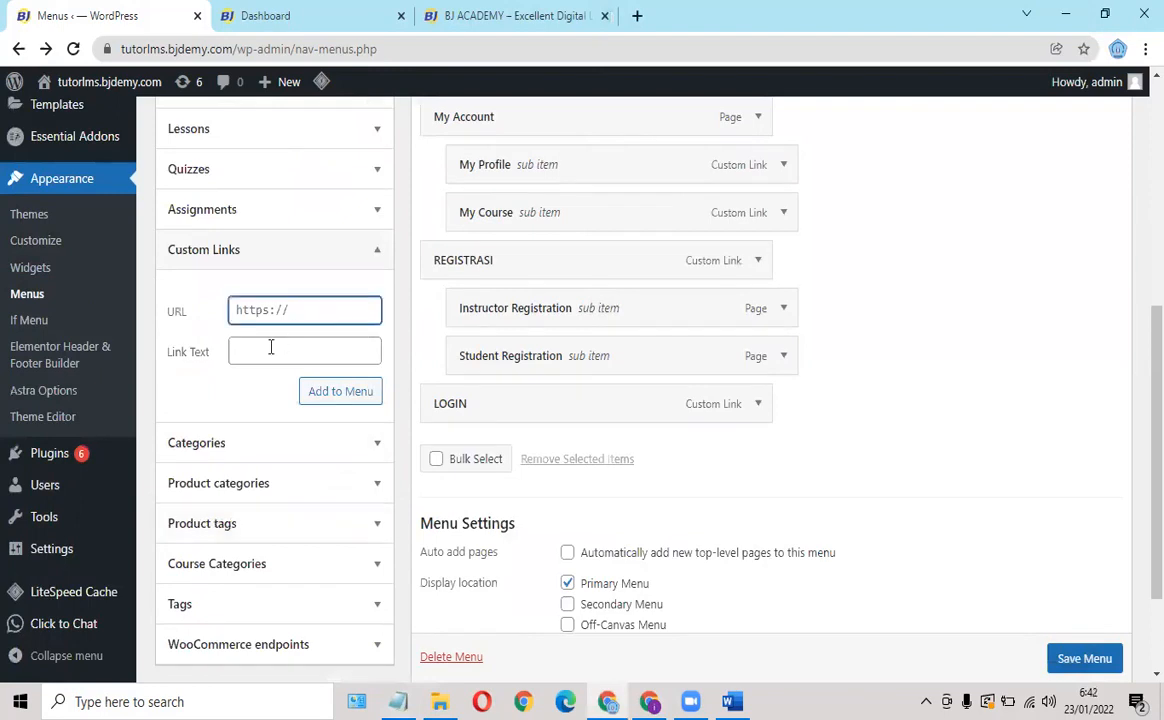
key("ctrl+v")
left_click(269, 347)
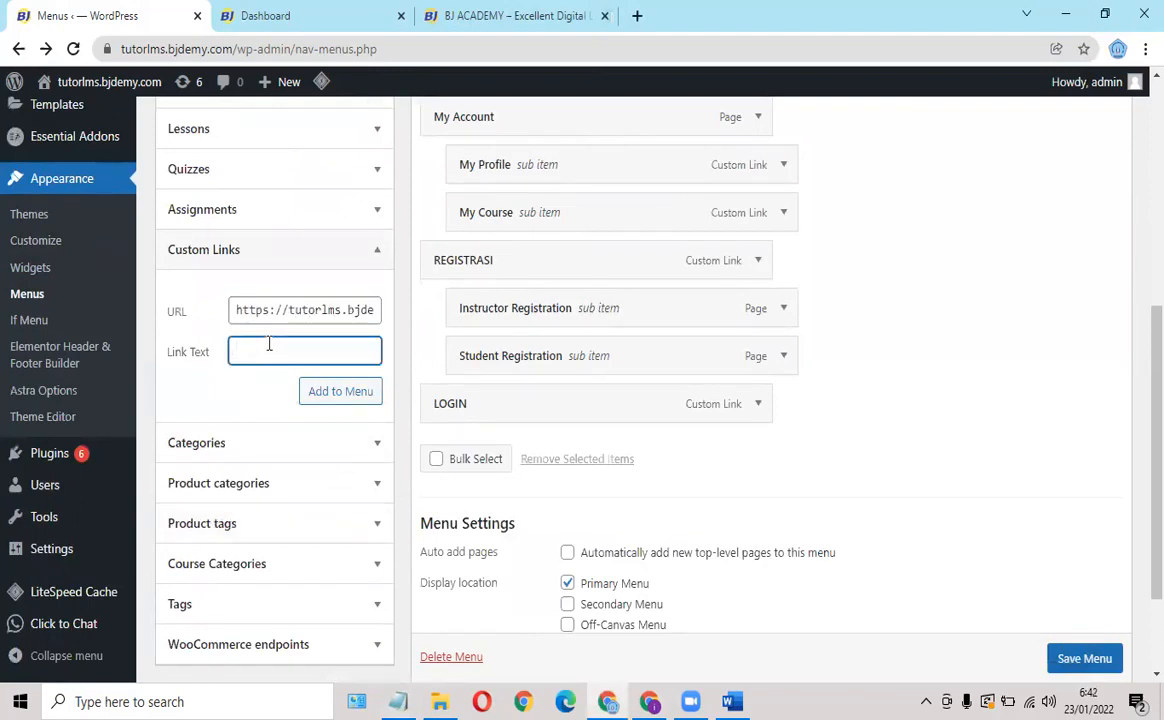
type("OUT")
left_click(325, 394)
left_click(325, 394)
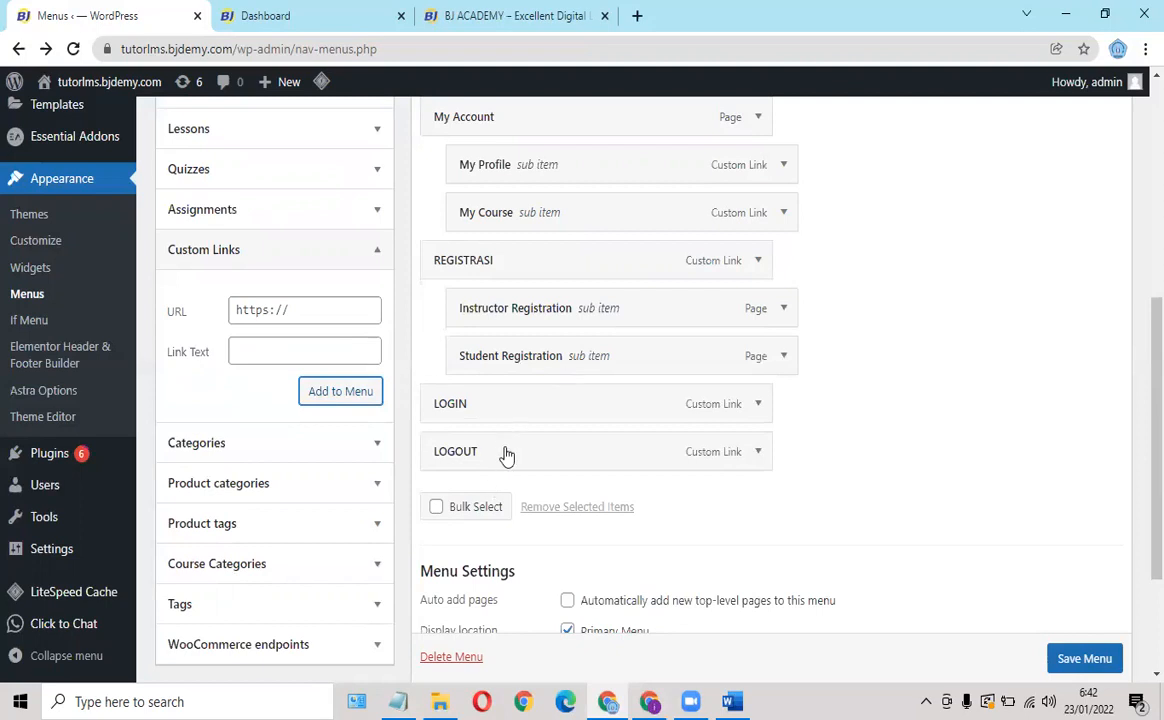
Save the PRIMARY menu with the new LOGOUT item.
scroll(1090, 665, "down", 1)
left_click(1084, 659)
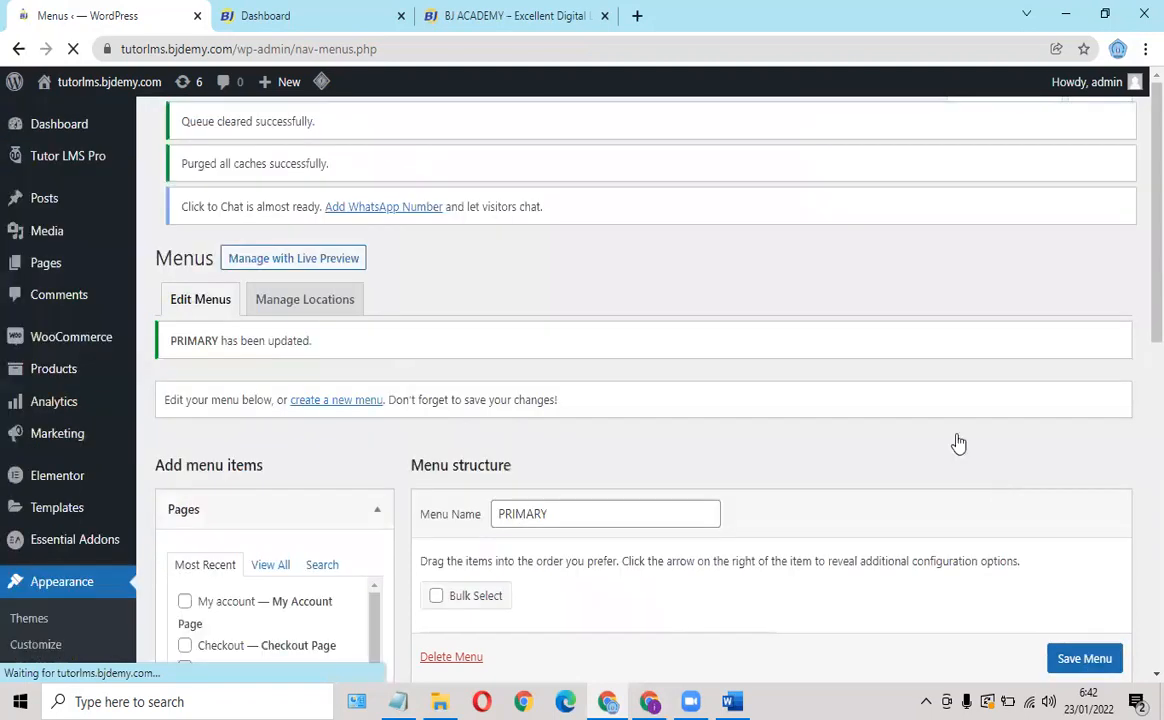
scroll(818, 385, "down", 5)
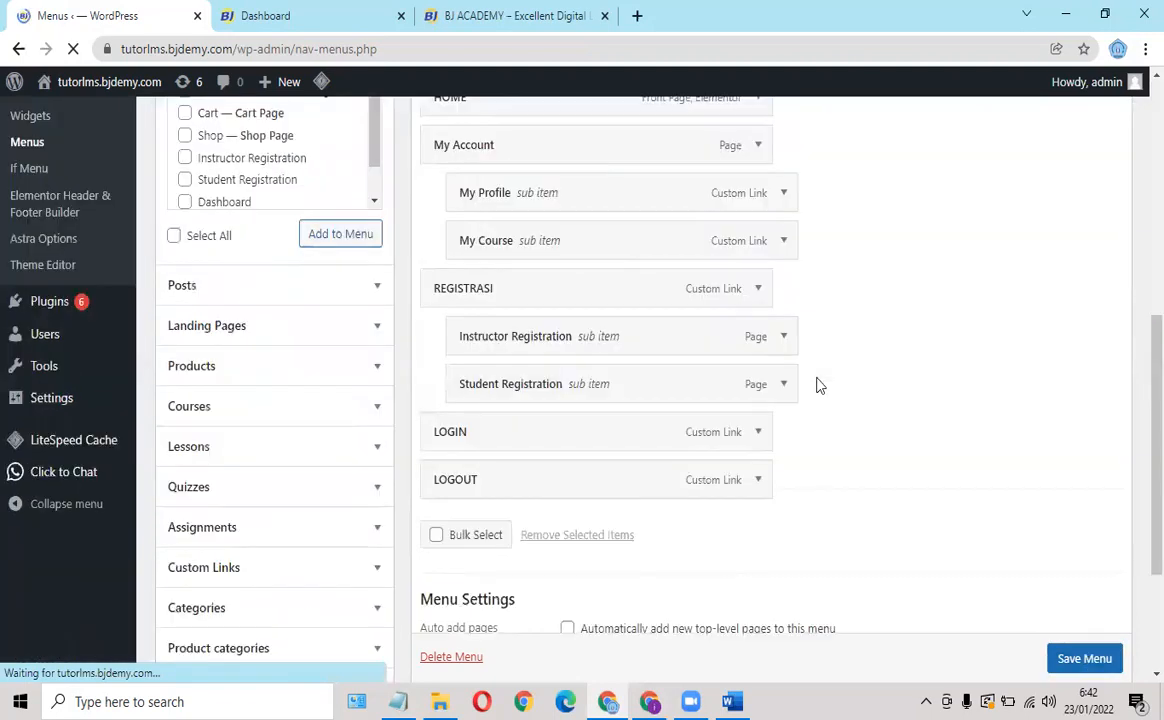
left_click(652, 701)
left_click(71, 52)
mouse_move(990, 124)
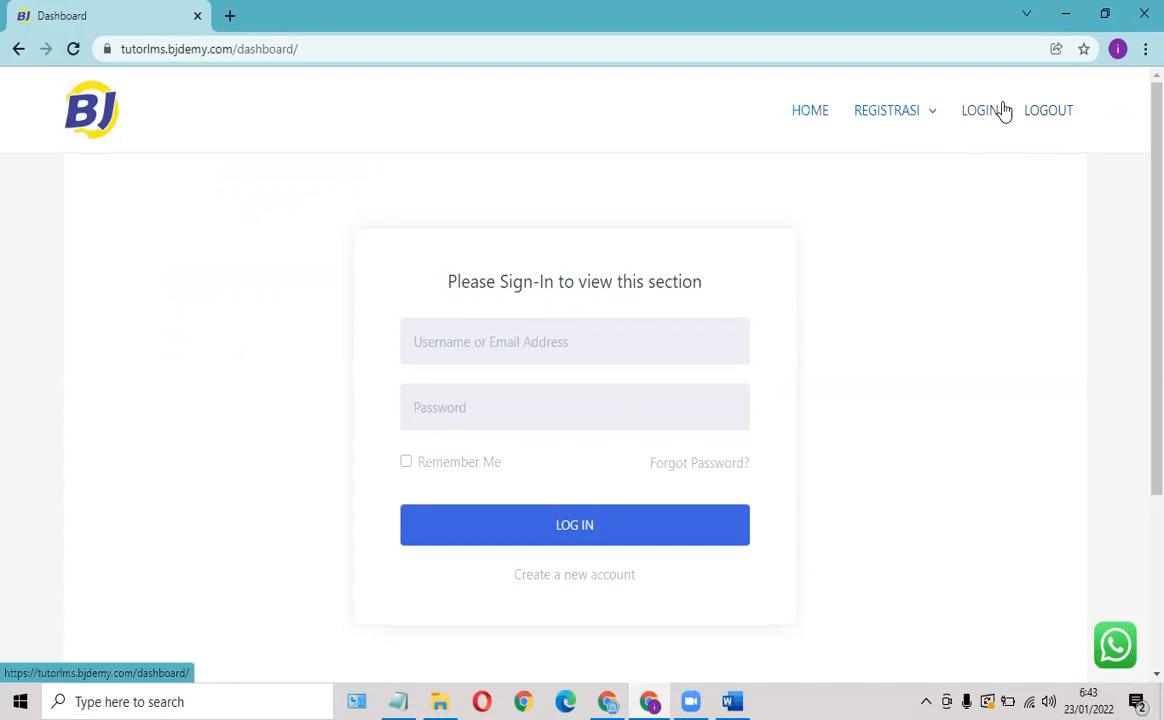
left_click(608, 700)
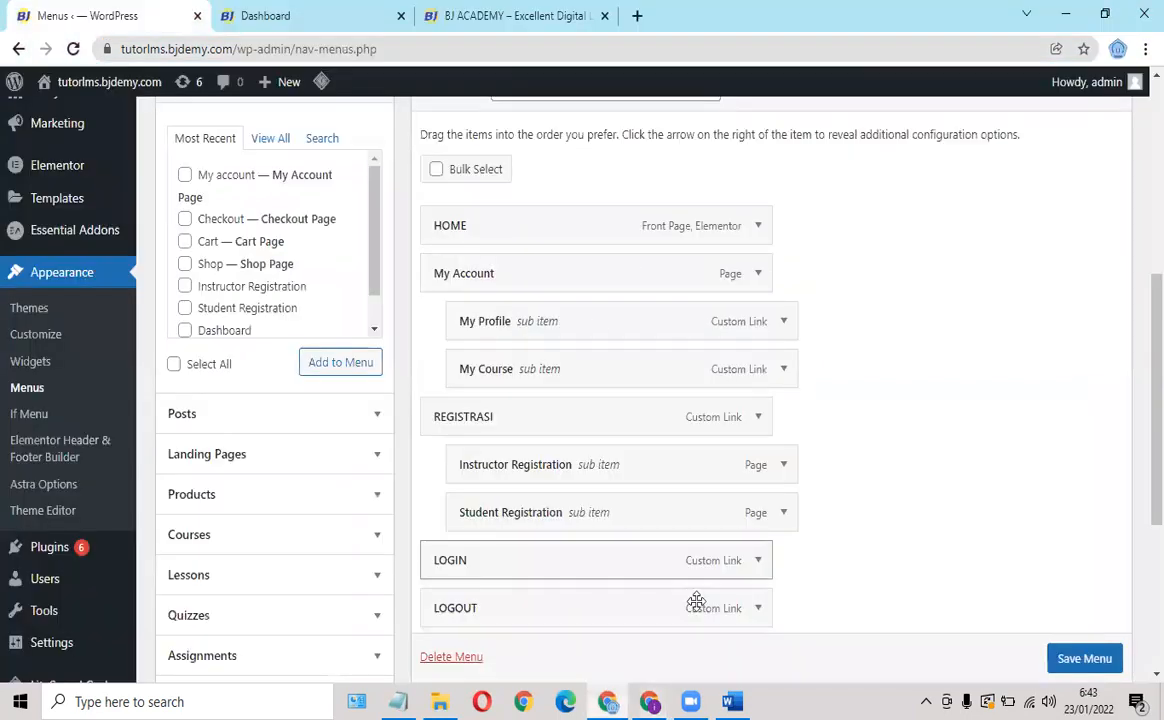
key("alt+Tab")
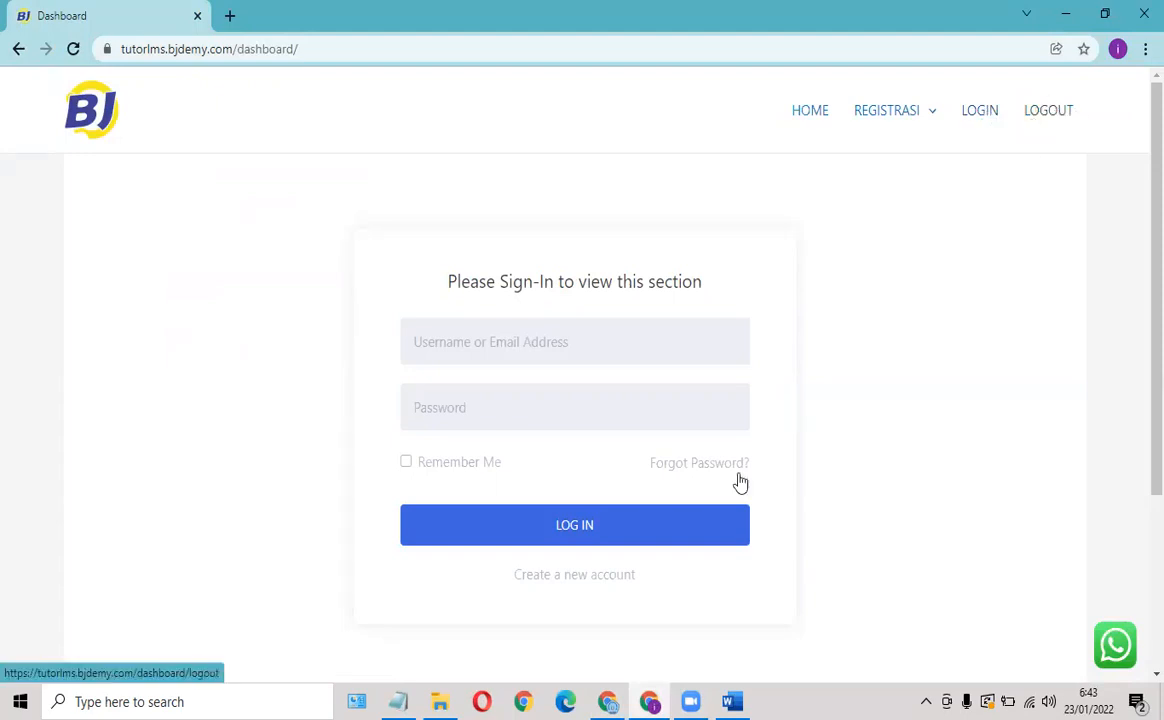
key("alt+Tab")
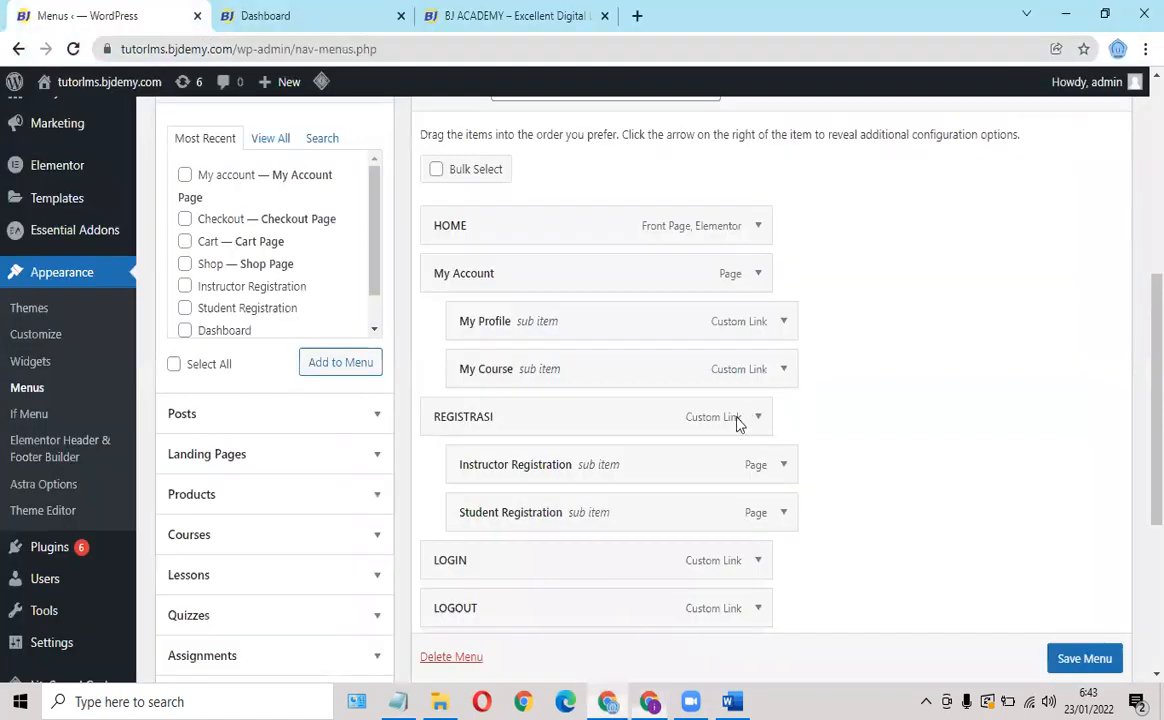
scroll(577, 338, "down", 4)
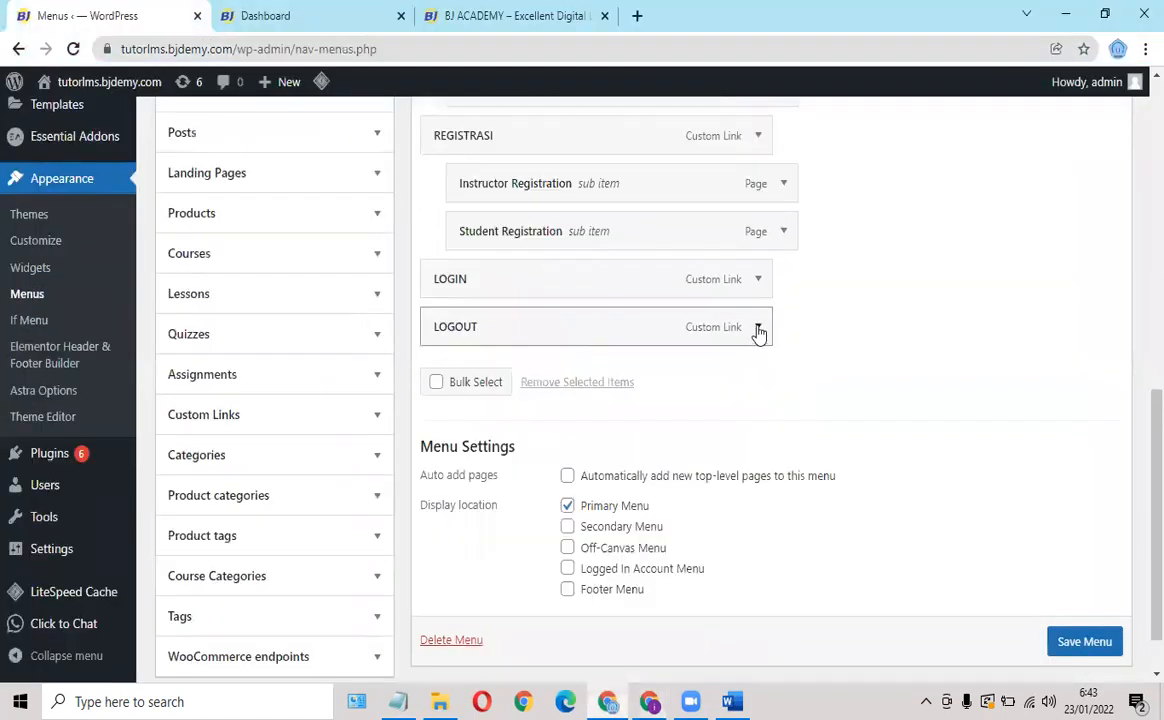
Give the LOGOUT item a 'Show if Is logged in' visibility rule and save the menu.
left_click(758, 329)
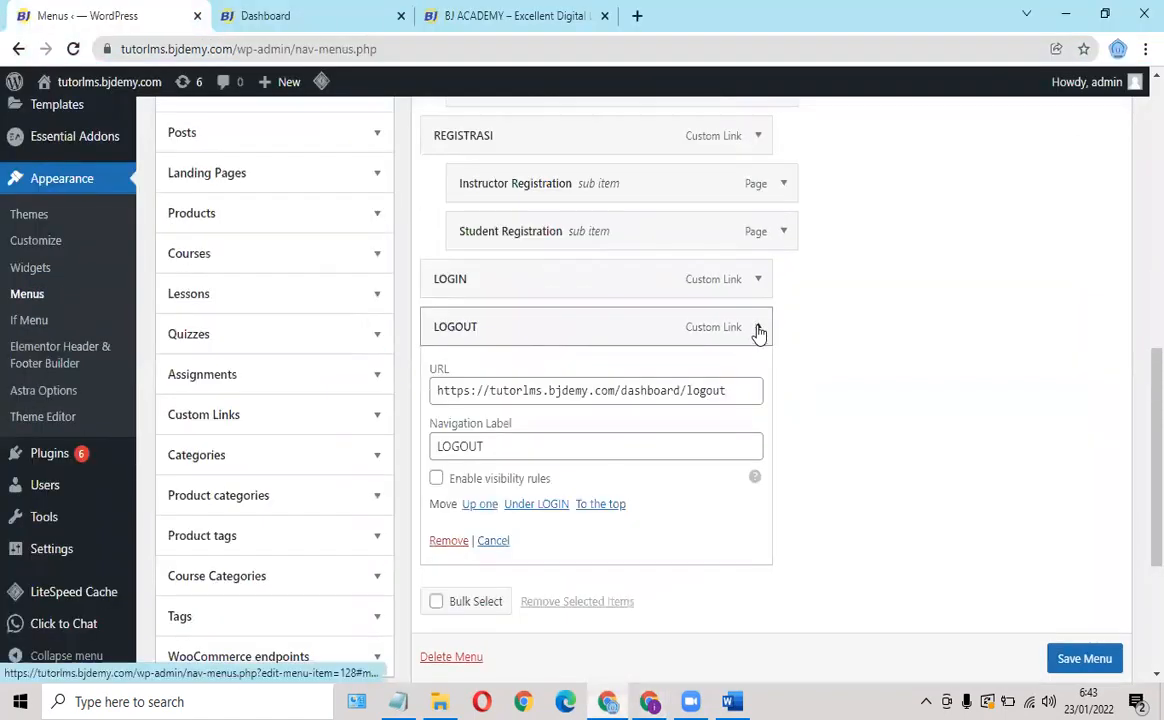
left_click(436, 482)
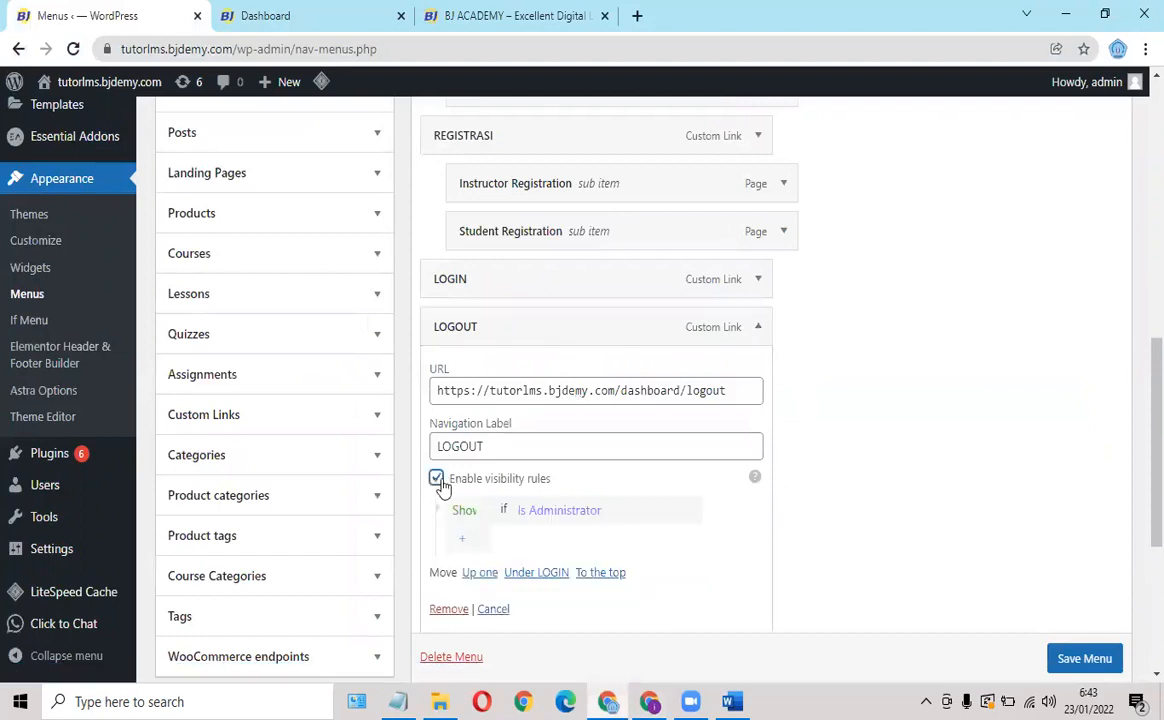
left_click(462, 512)
left_click(466, 551)
left_click(464, 511)
left_click(467, 537)
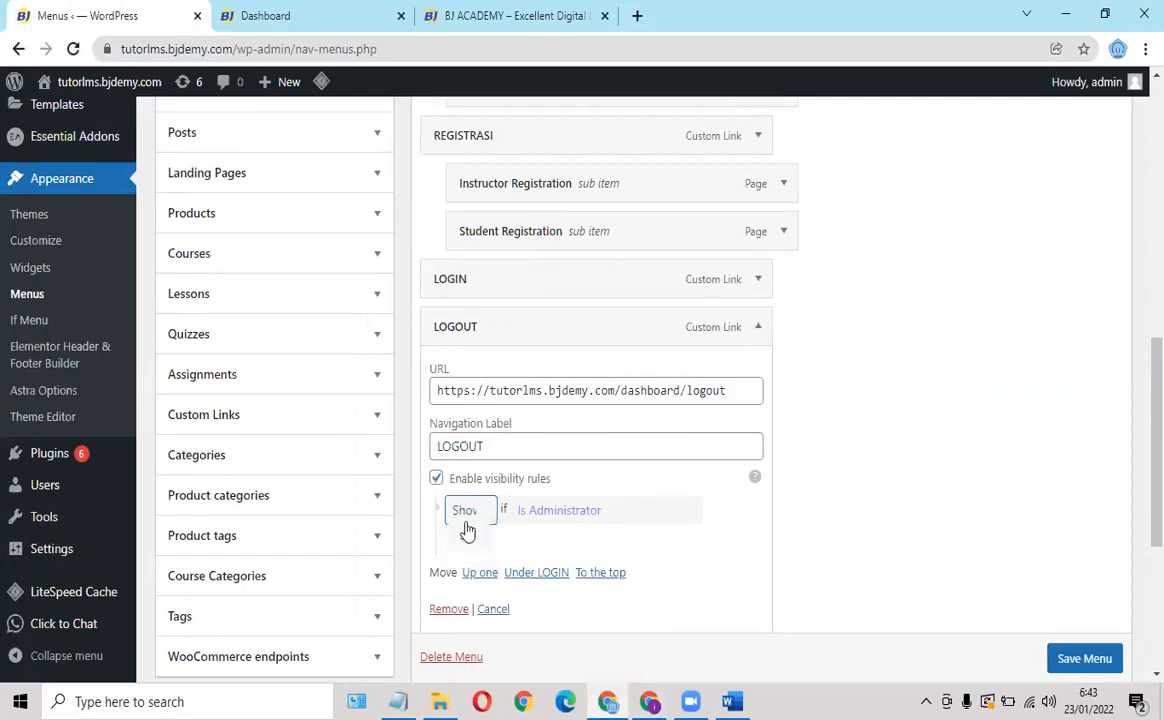
left_click(543, 516)
scroll(560, 486, "down", 1)
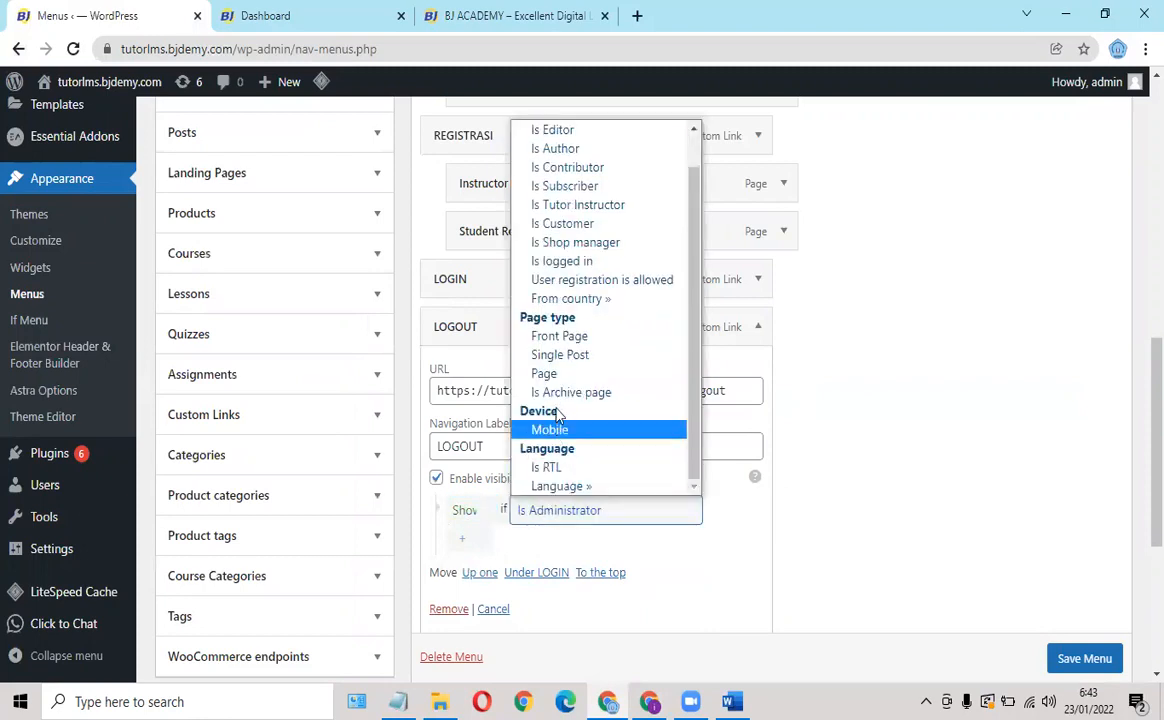
left_click(570, 262)
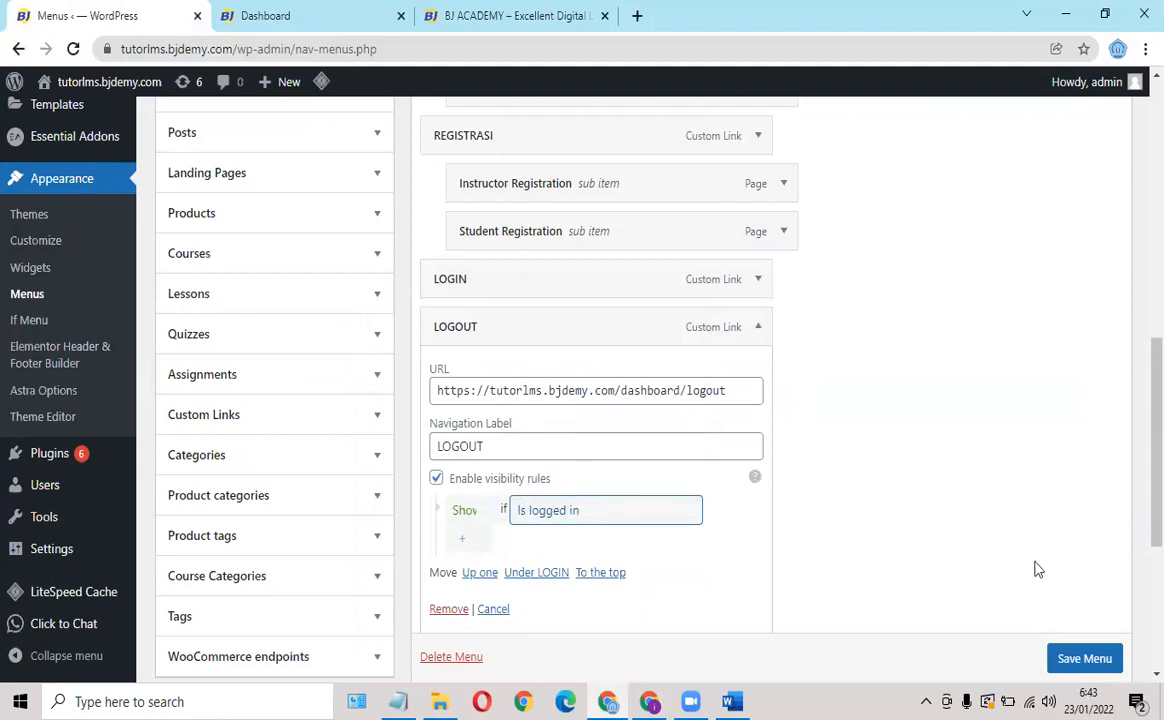
left_click(1085, 658)
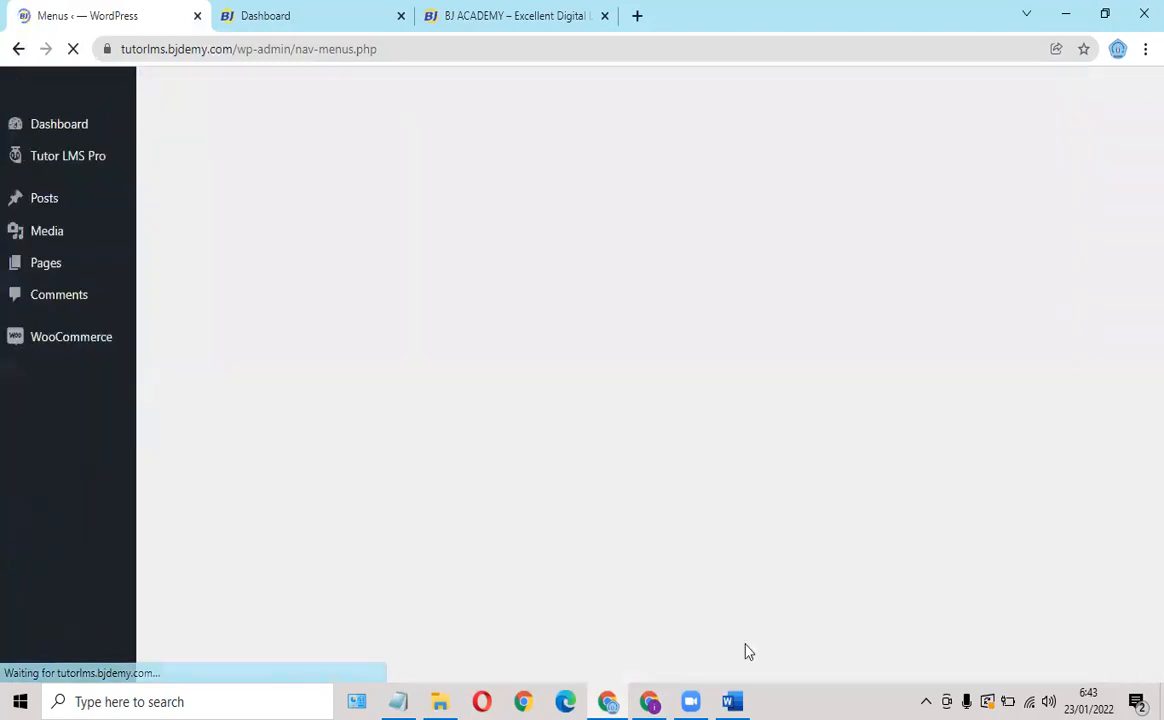
Reload the logged-out site to check LOGOUT is hidden, then sign in with the saved account.
left_click(649, 701)
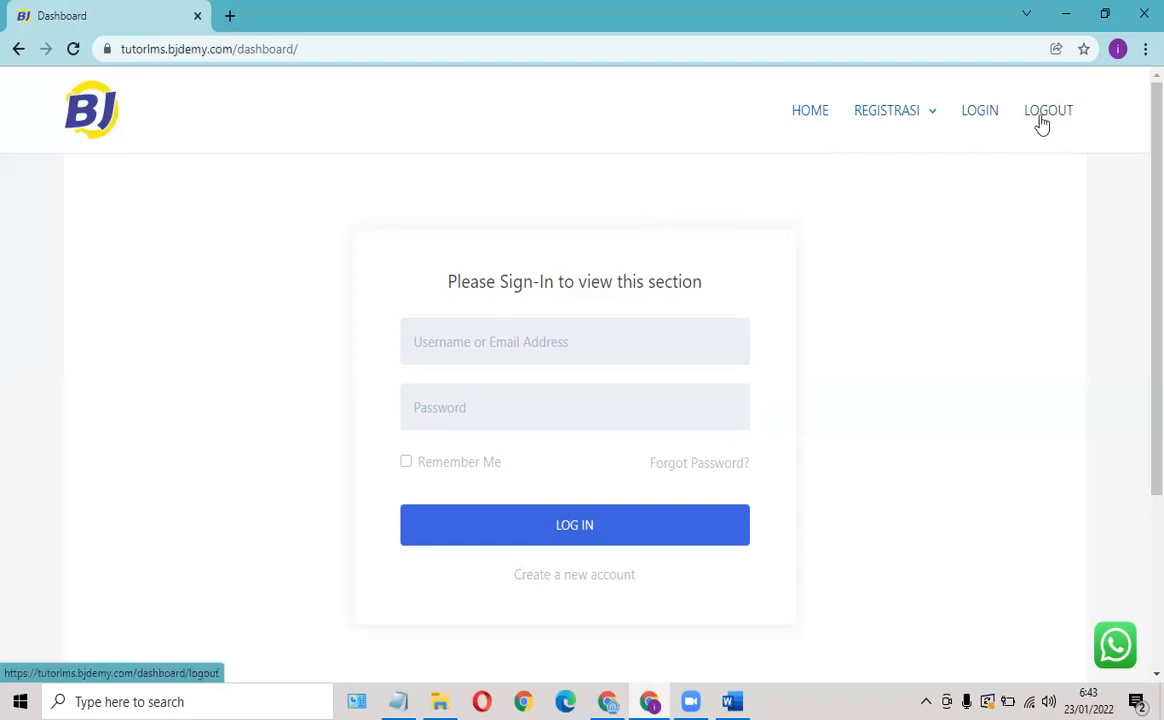
left_click(73, 50)
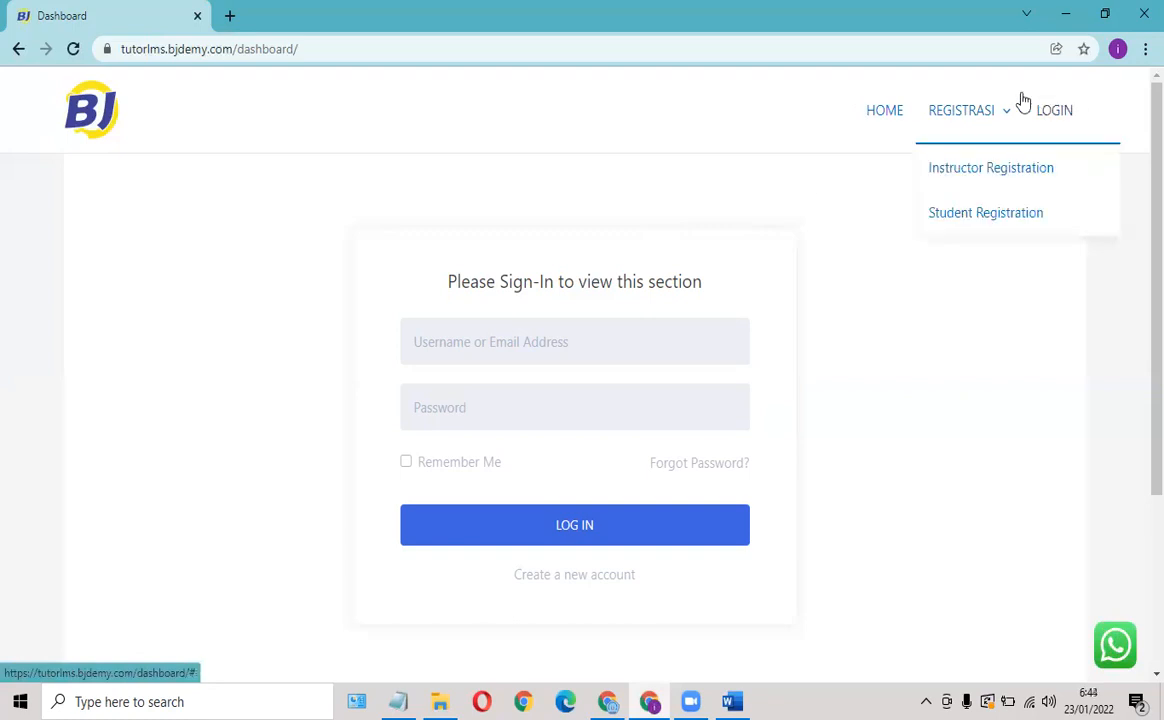
left_click(458, 347)
left_click(439, 427)
left_click(441, 404)
type("•")
key("BackSpace")
type("•")
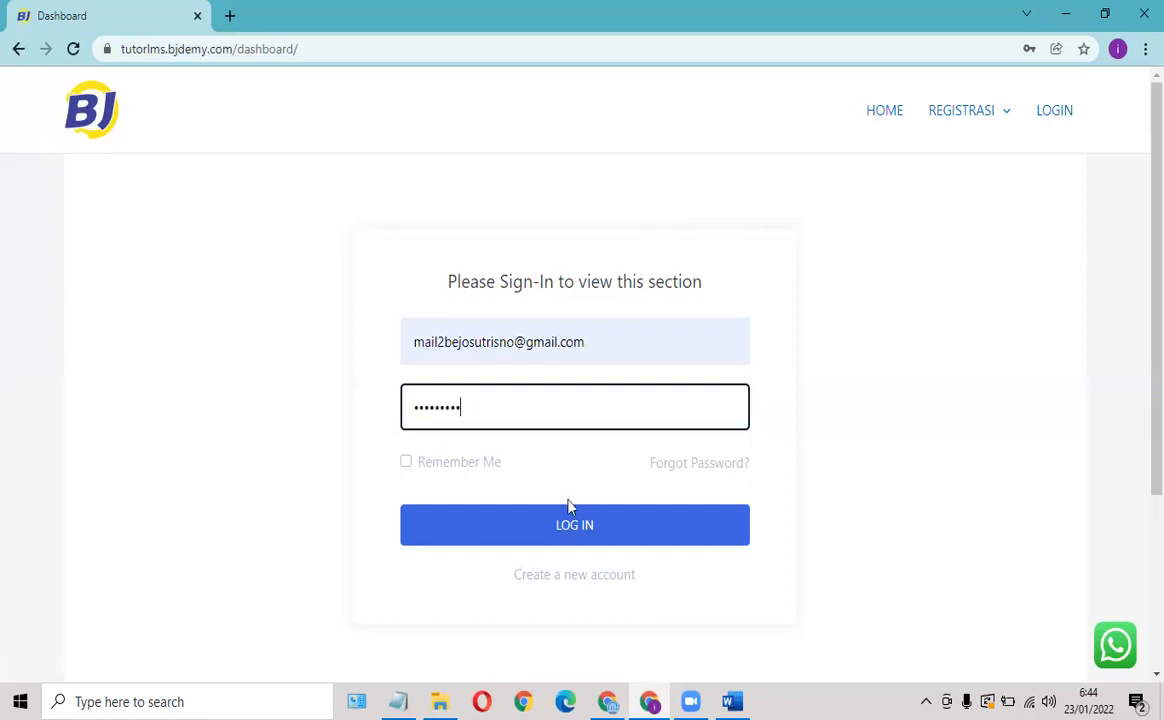
left_click(578, 528)
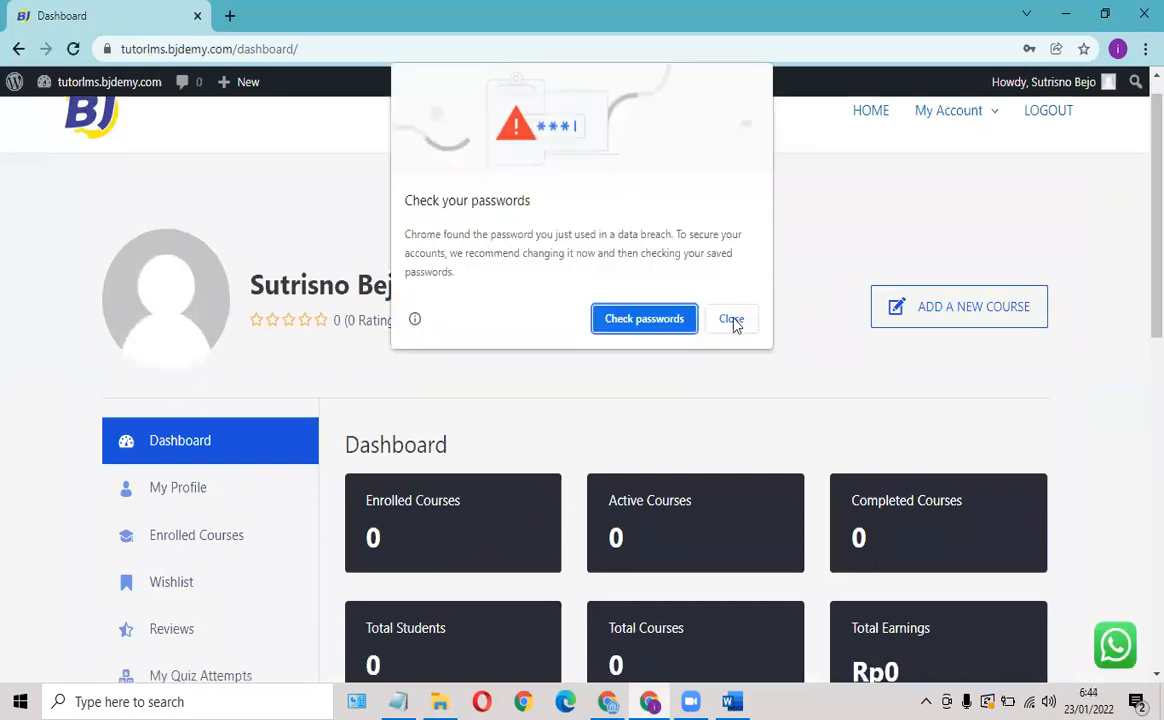
Dismiss the password warning, check the header shows My Account and LOGOUT, then log out.
left_click(1086, 78)
scroll(1038, 146, "up", 1)
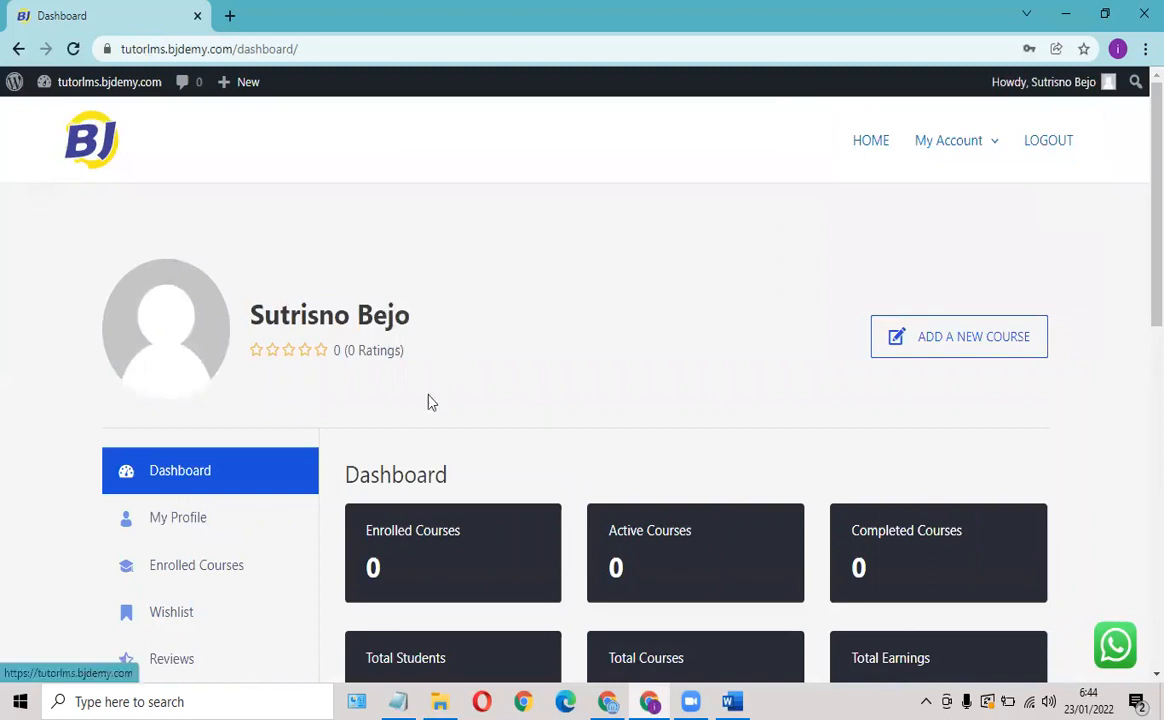
scroll(333, 436, "down", 5)
scroll(325, 439, "up", 5)
scroll(358, 385, "down", 5)
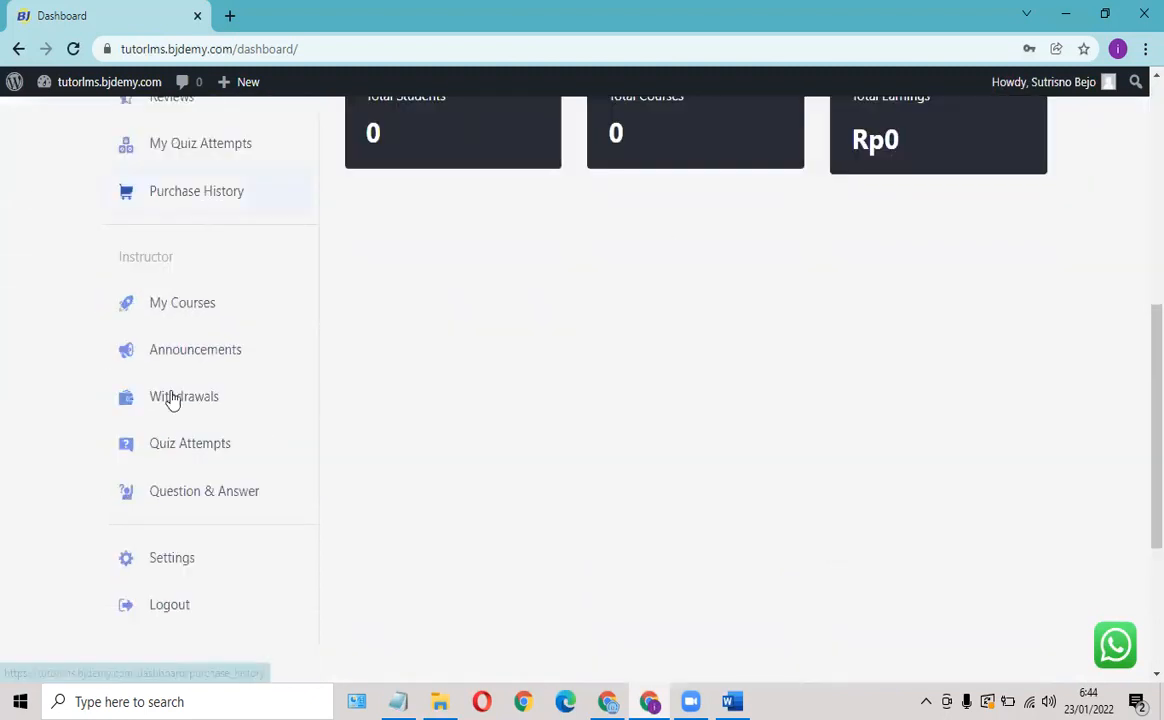
scroll(555, 295, "up", 2)
scroll(555, 295, "up", 3)
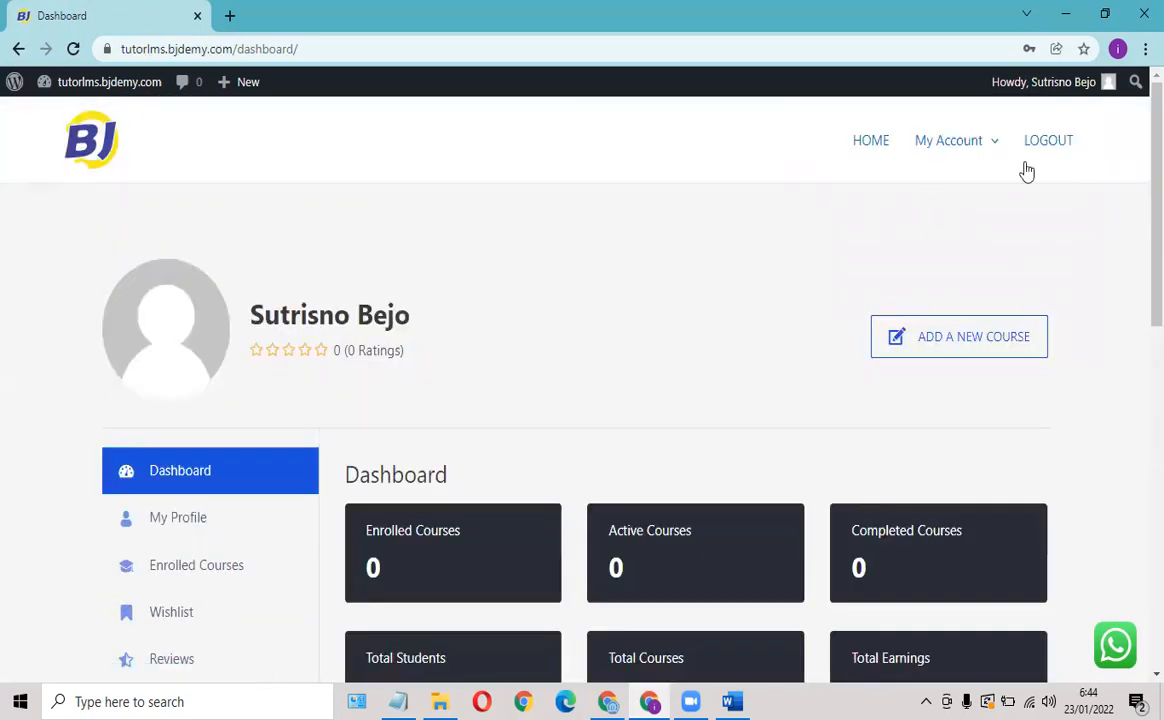
left_click(1045, 145)
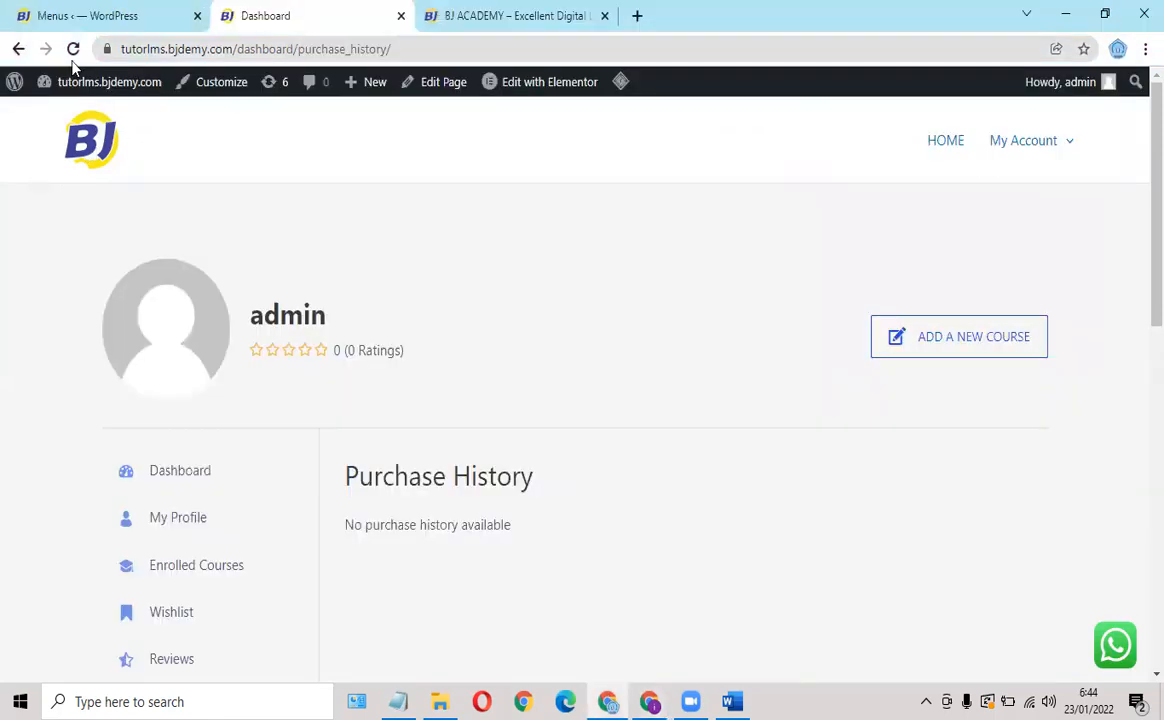
left_click(73, 50)
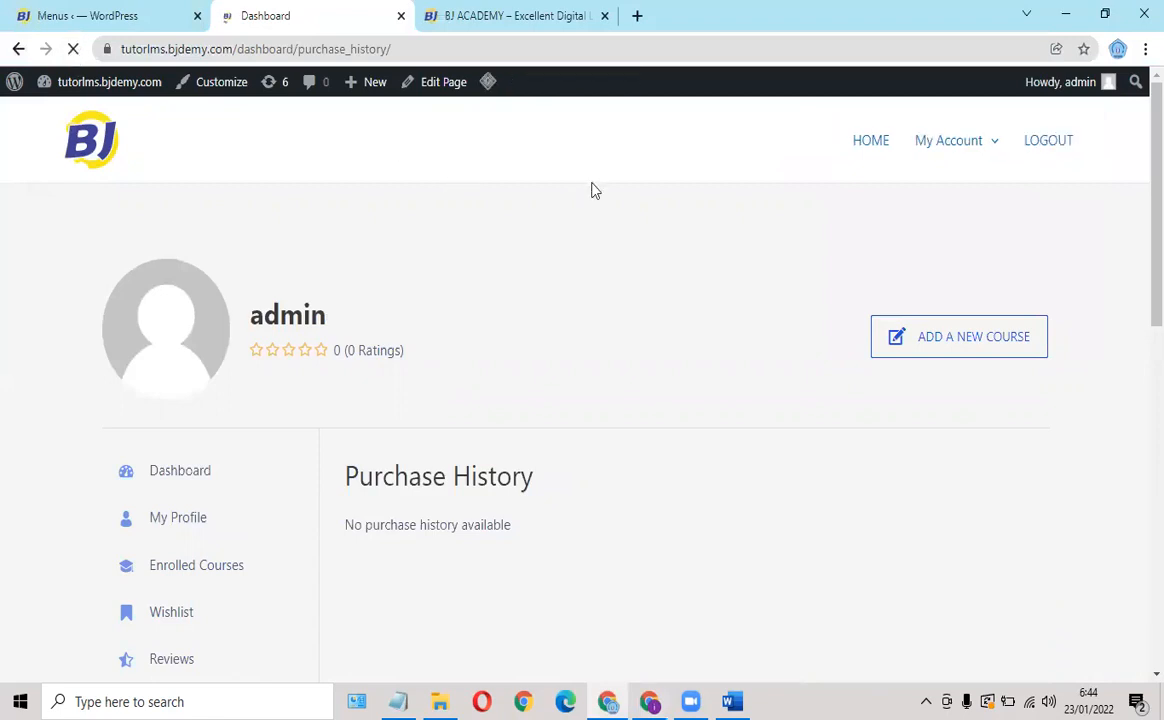
left_click(867, 148)
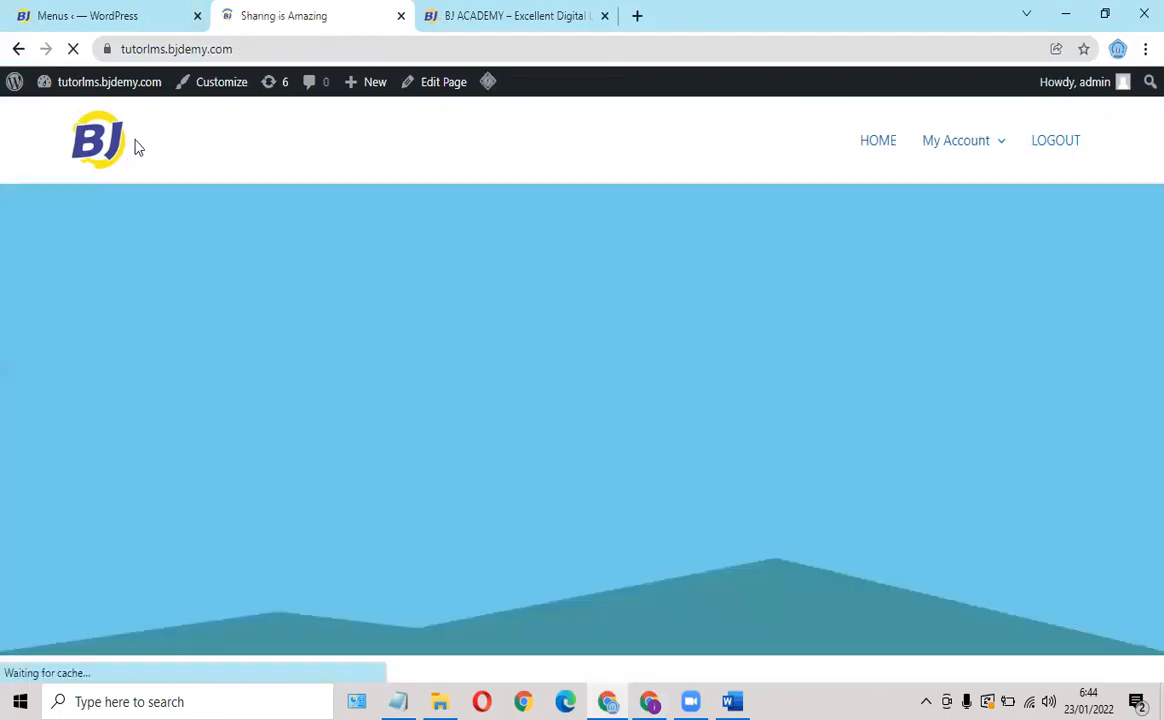
key("ctrl+Tab")
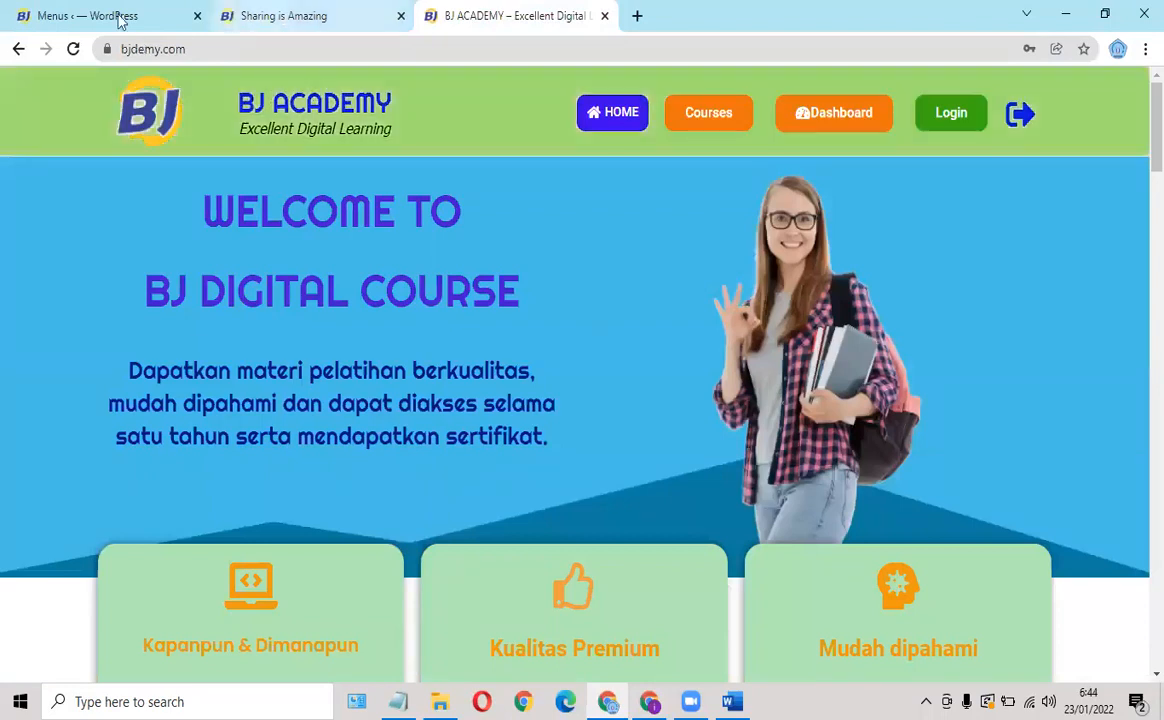
key("ctrl+Tab")
key("ctrl+Tab")
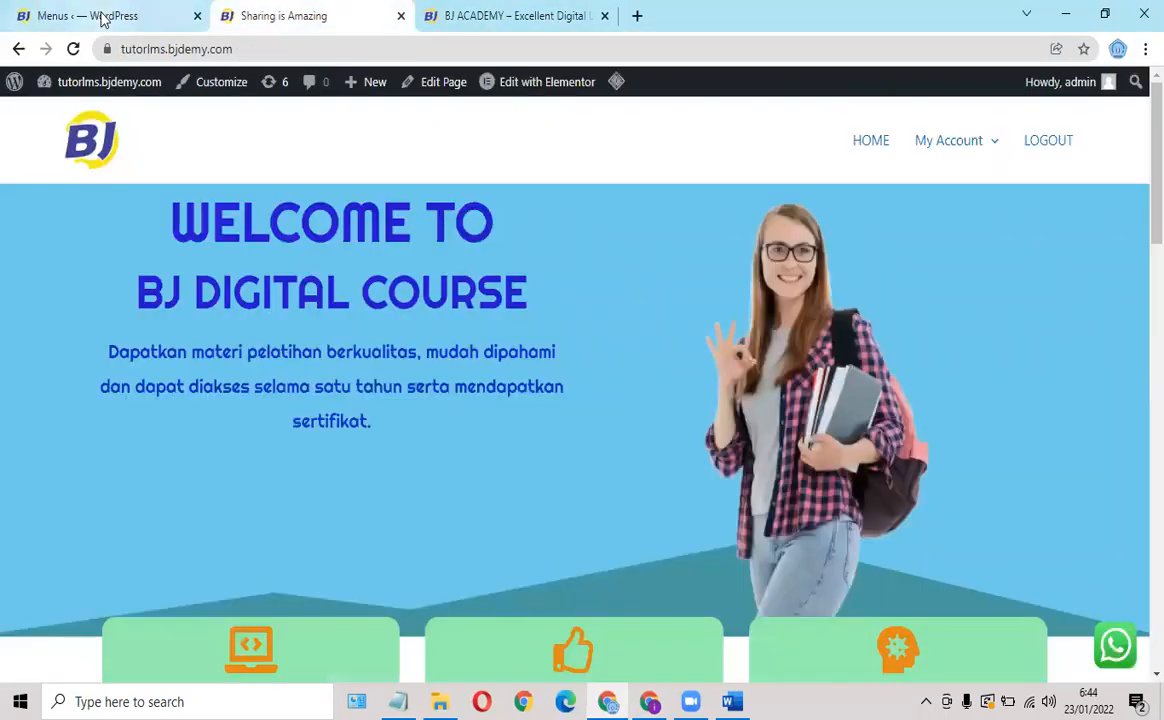
key("ctrl+shift+Tab")
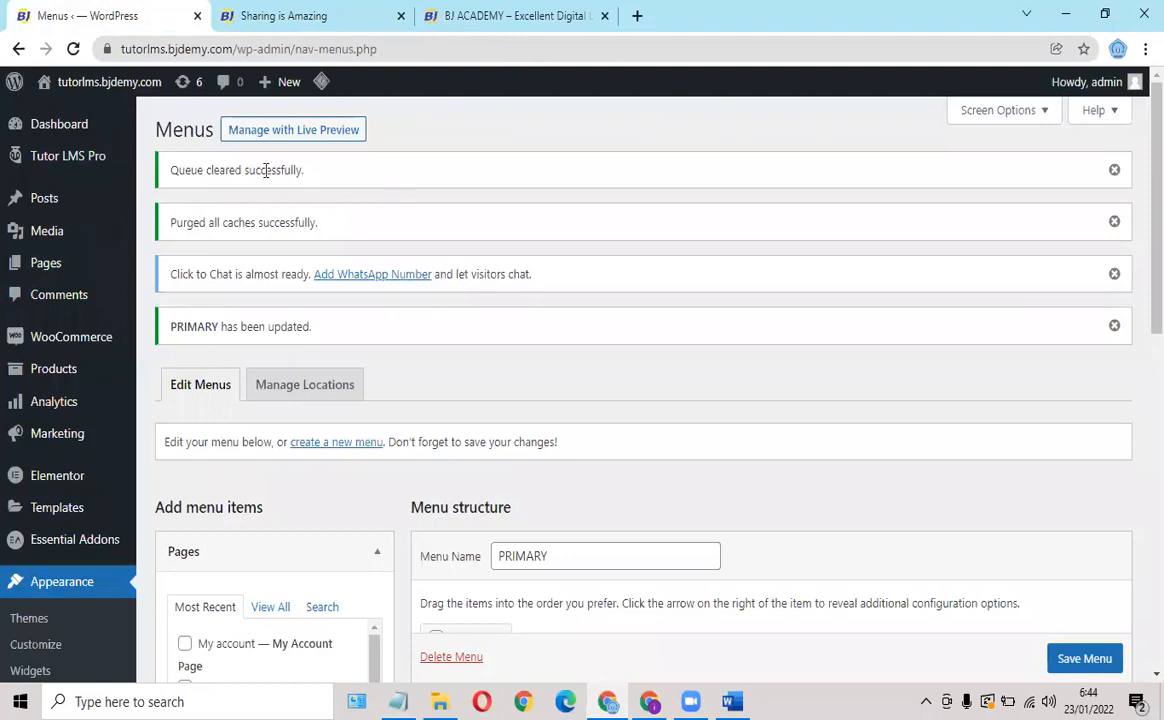
key("ctrl+shift+Tab")
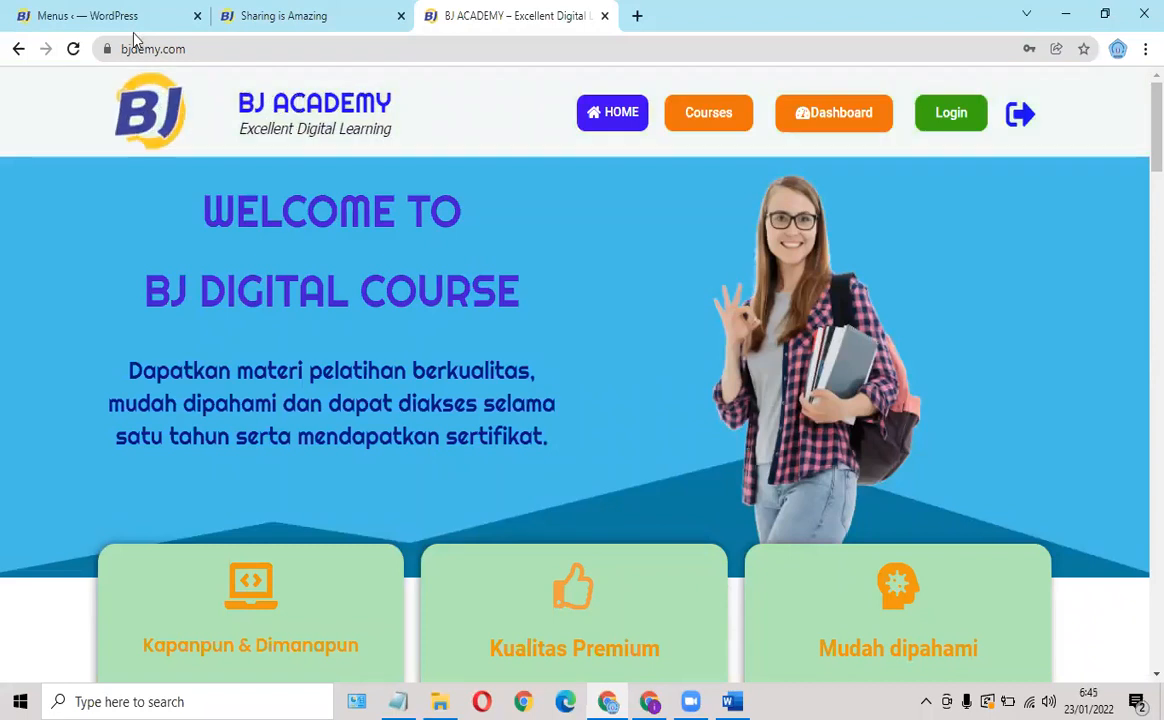
left_click(168, 26)
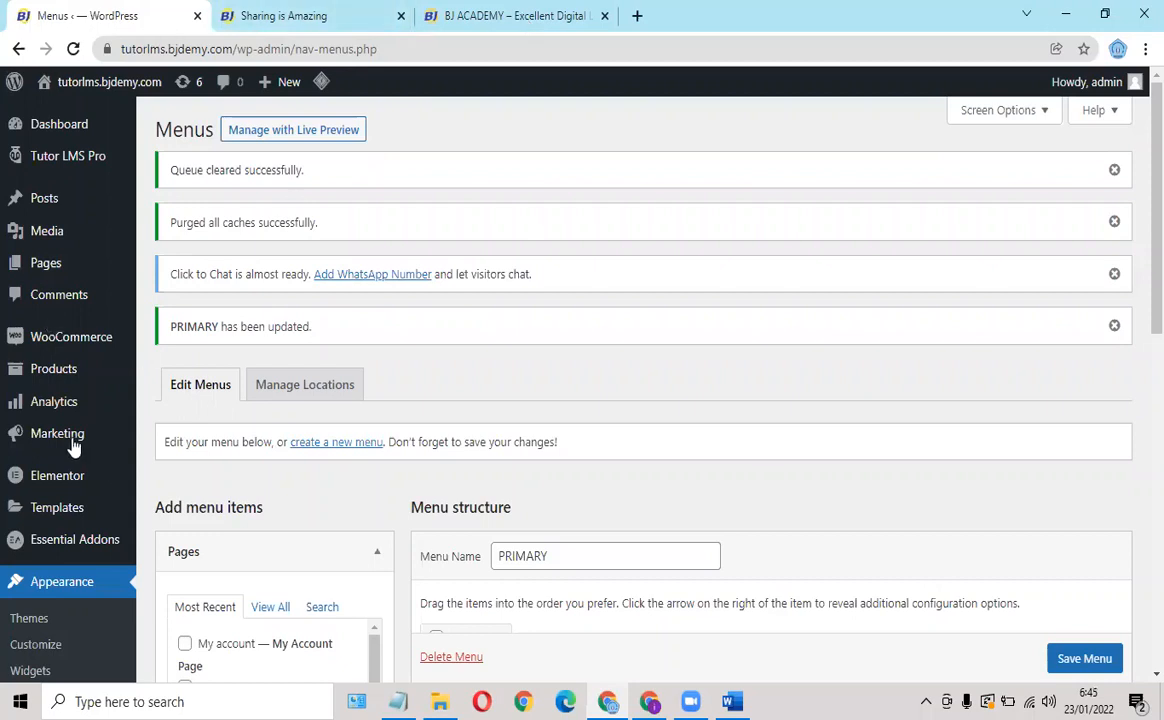
scroll(50, 563, "down", 1)
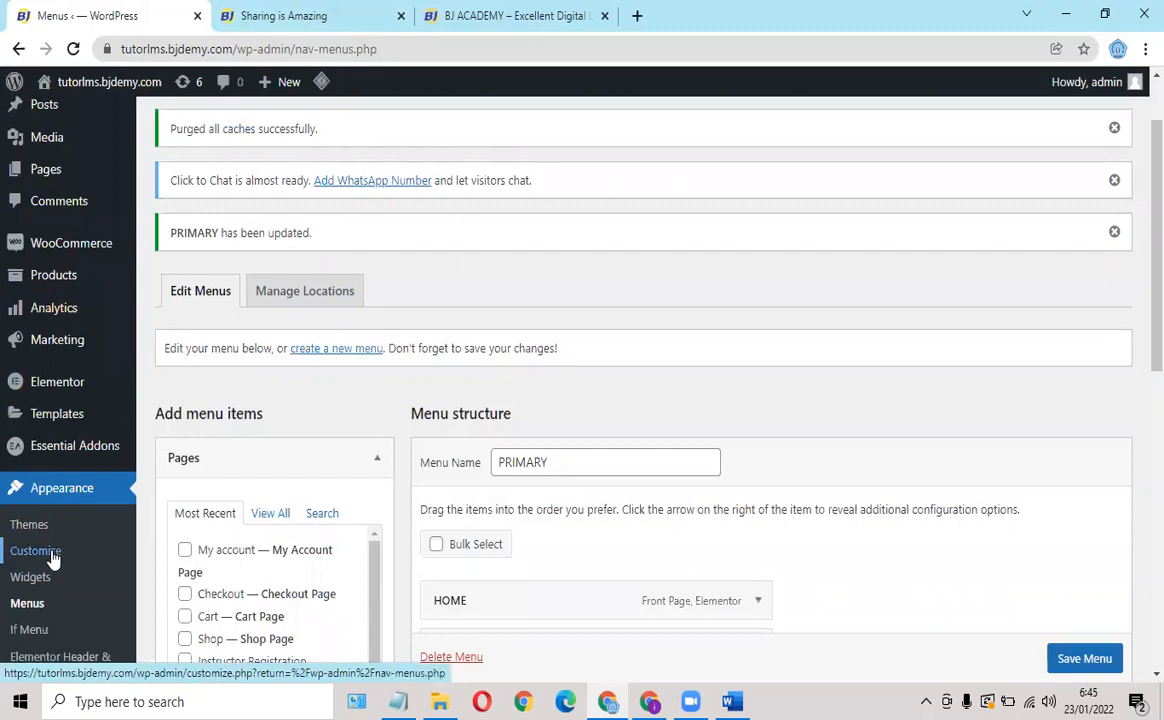
In Appearance > Customize, open Header Builder, view its Design options, then return to General.
left_click(52, 560)
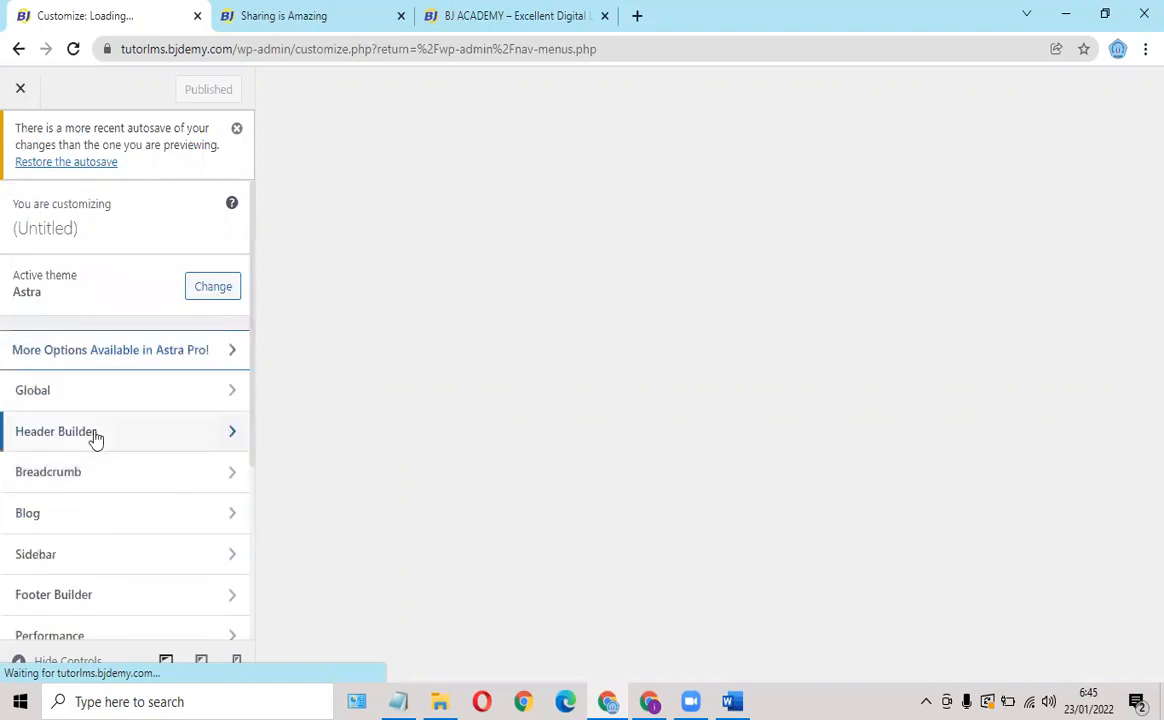
left_click(95, 435)
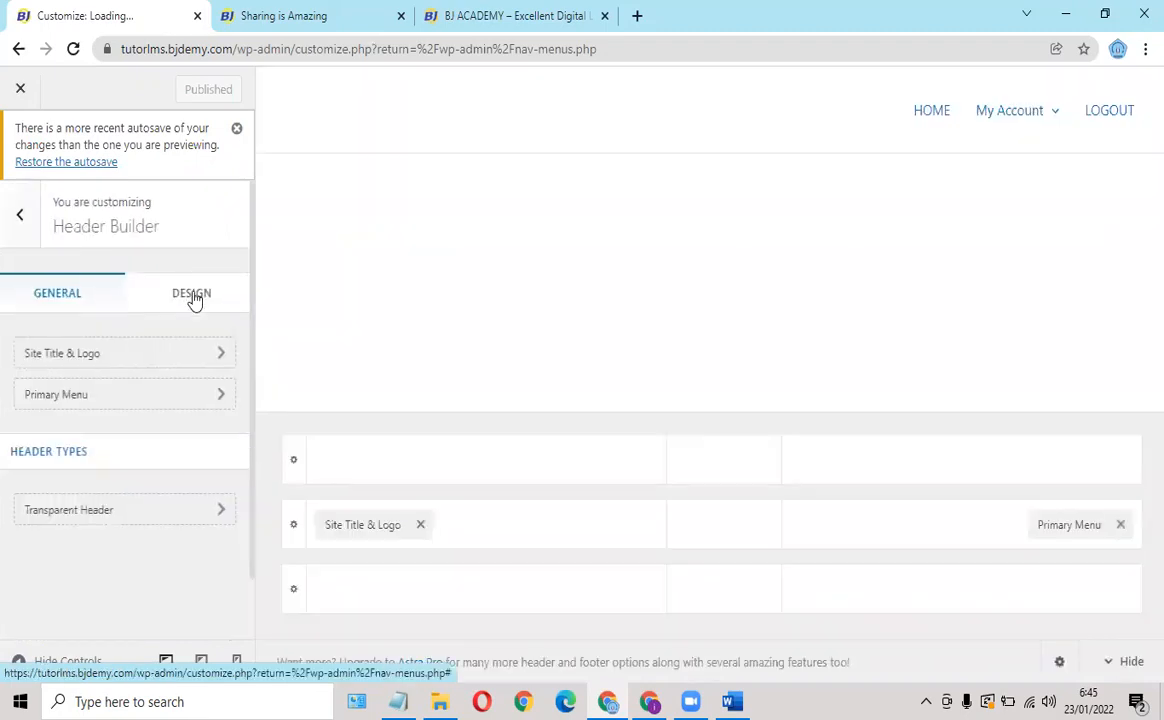
left_click(195, 300)
left_click(177, 303)
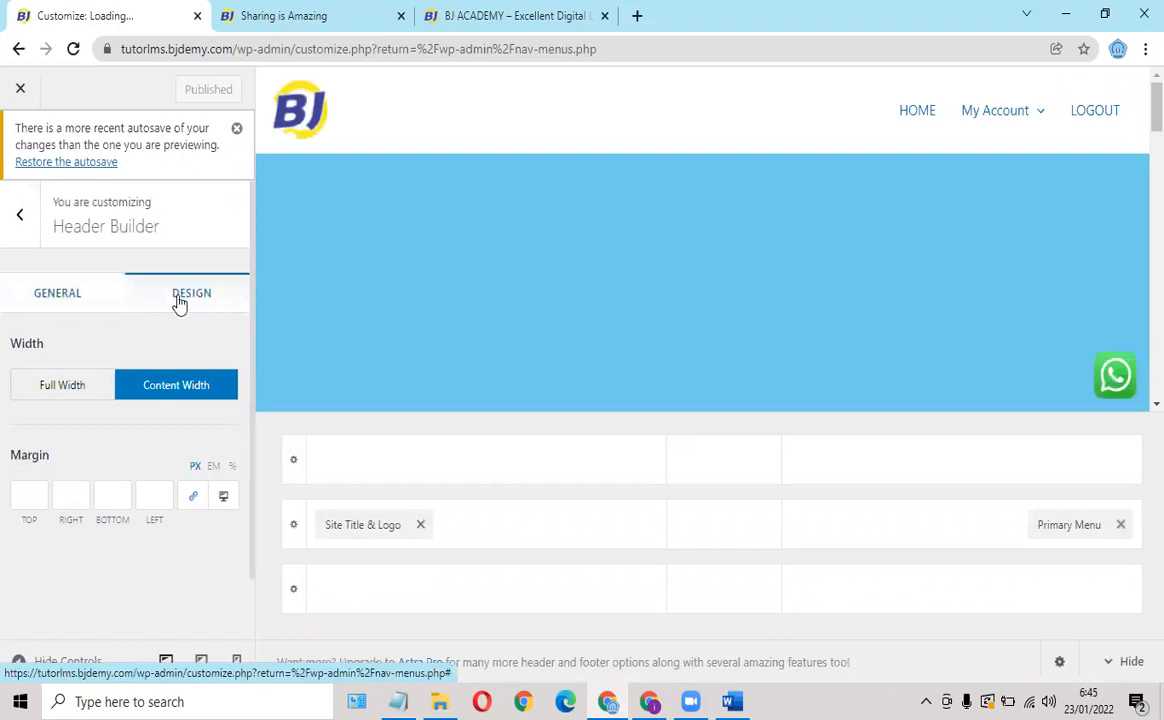
scroll(177, 298, "down", 1)
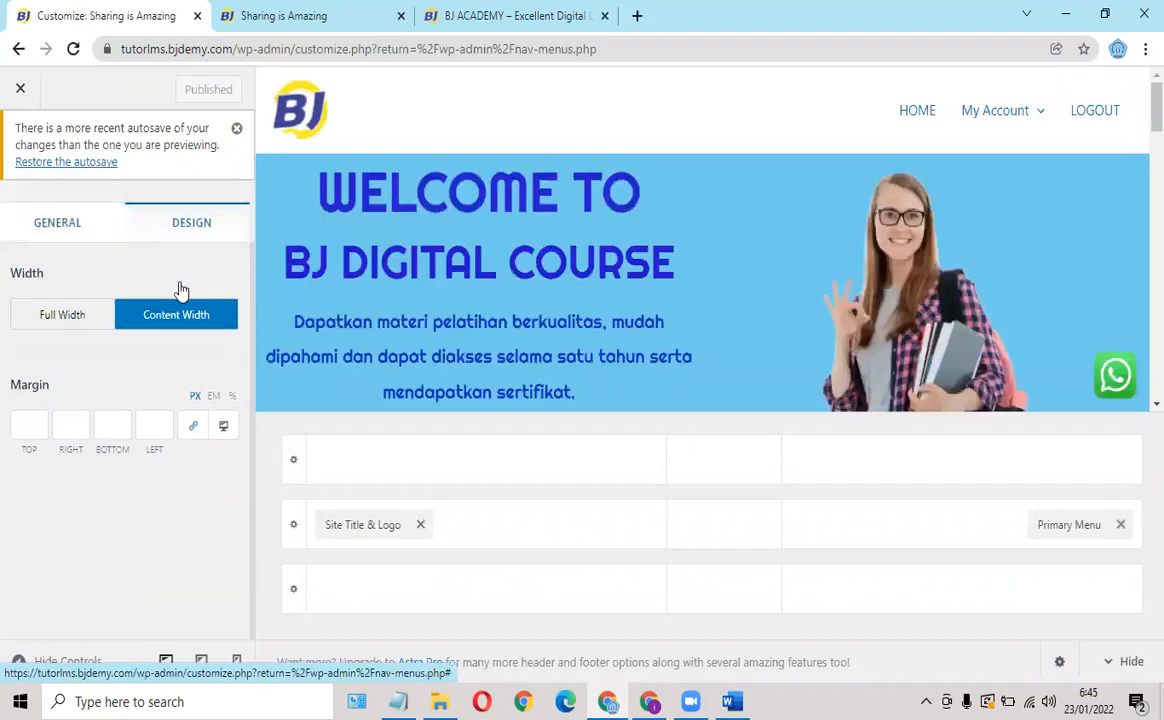
scroll(141, 296, "up", 1)
left_click(50, 297)
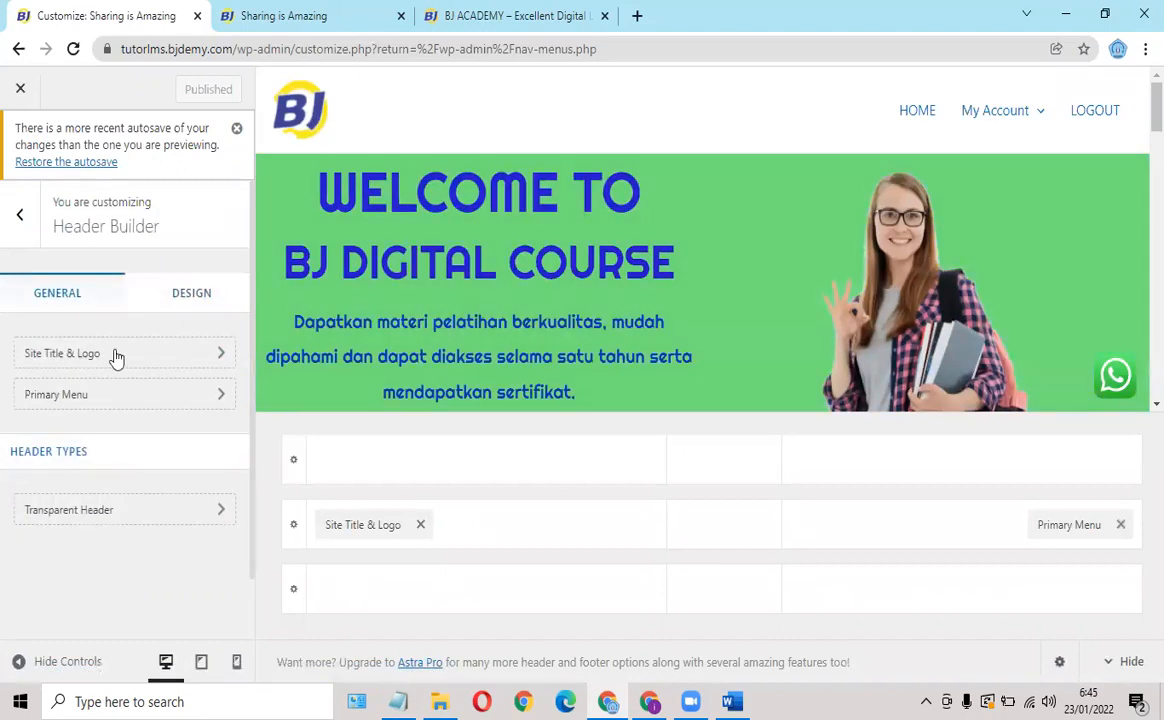
Set the Site Title to 'BJ Tutorial' beside the BJ logo and publish the Customizer changes.
left_click(115, 357)
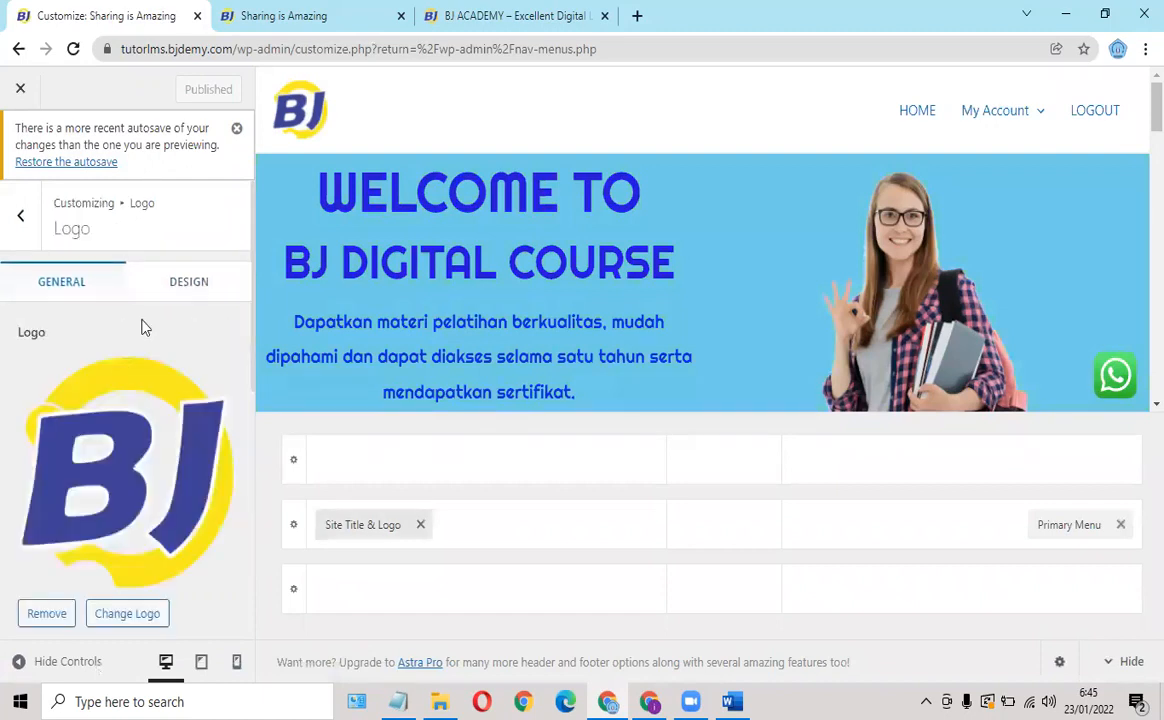
scroll(143, 328, "down", 2)
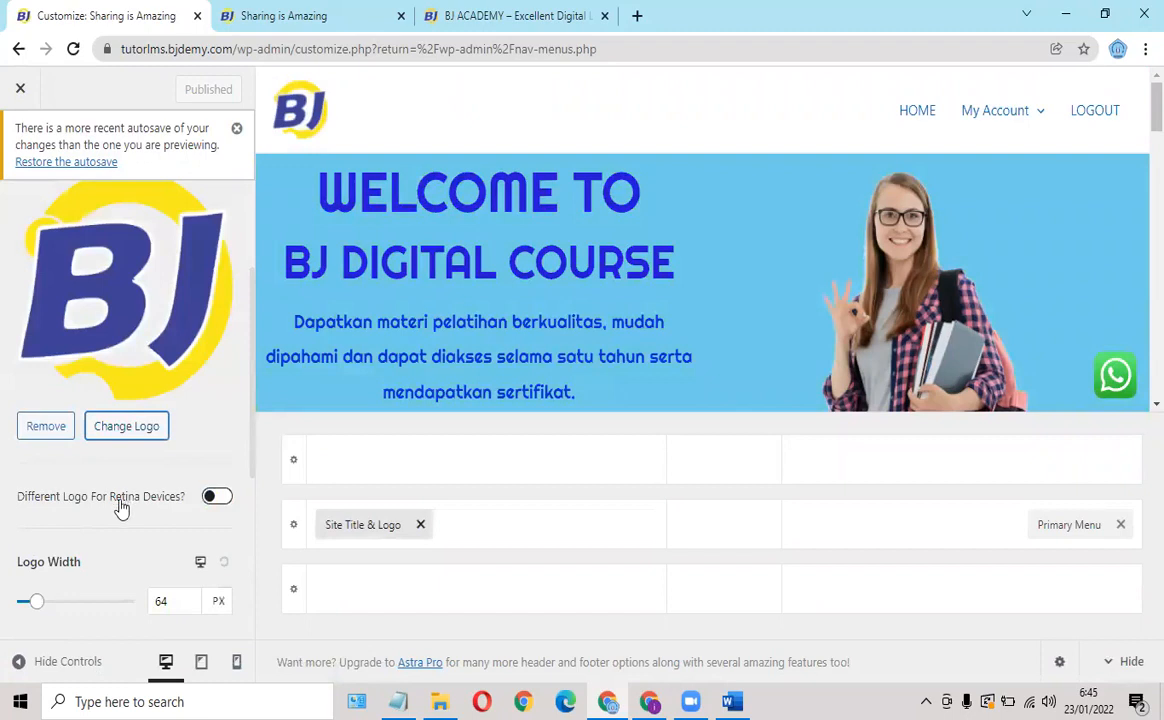
scroll(114, 509, "down", 2)
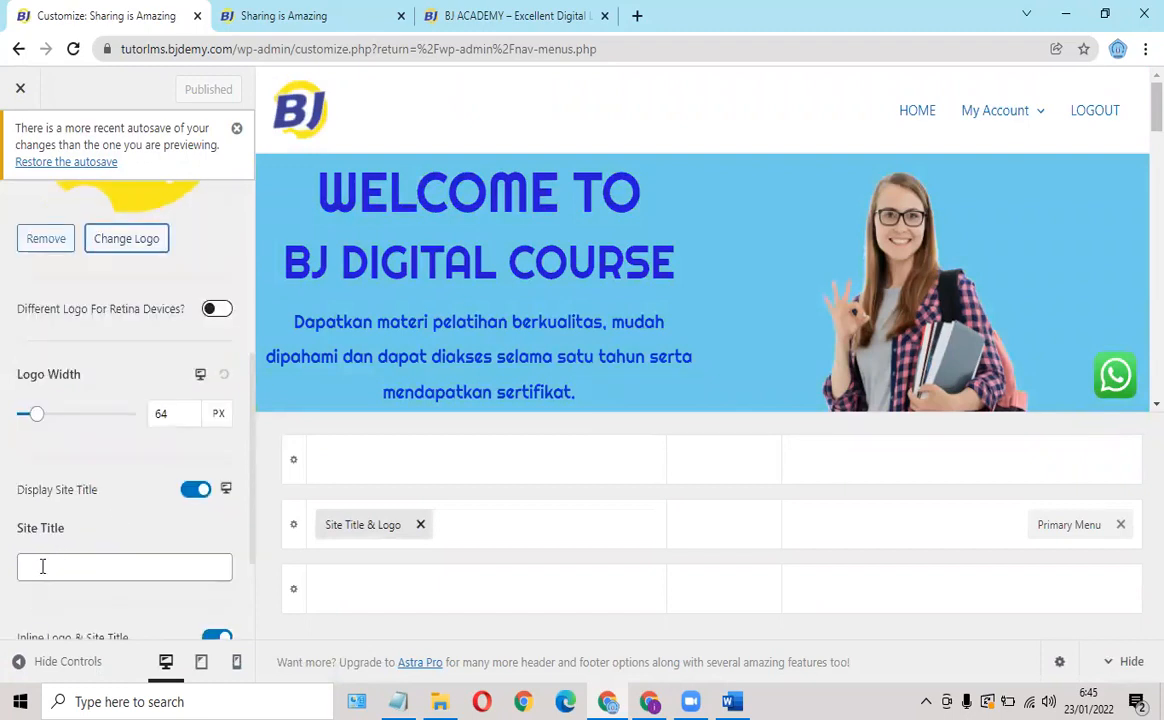
left_click(39, 567)
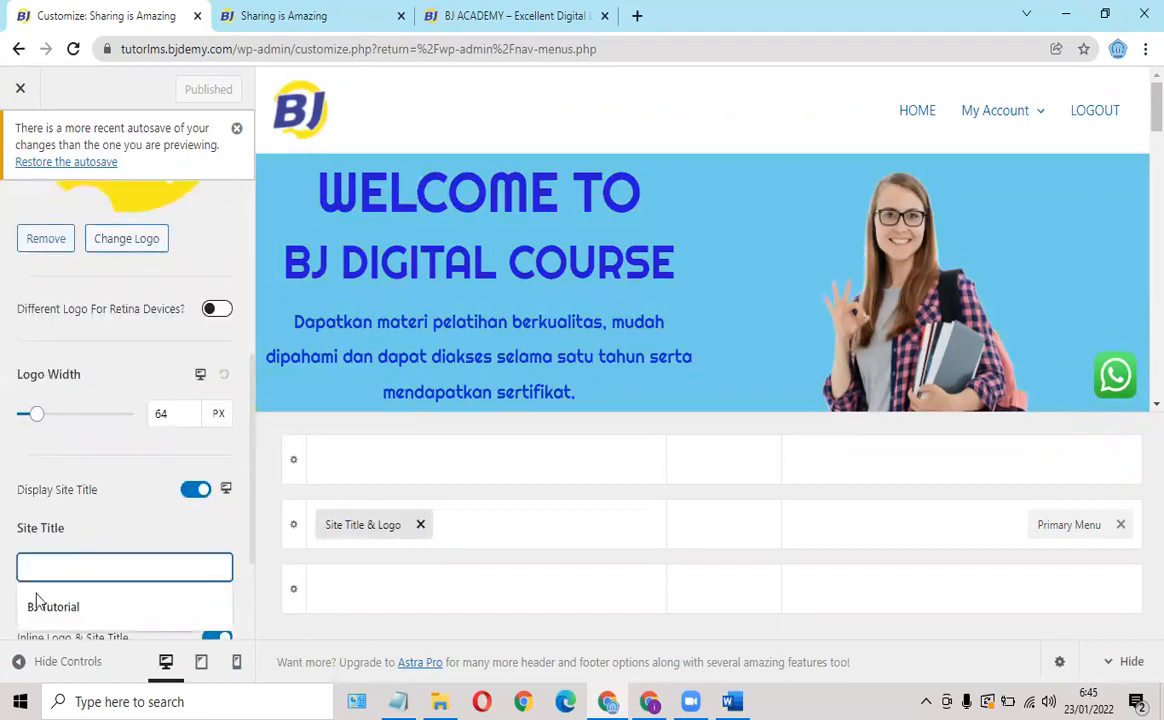
left_click(35, 610)
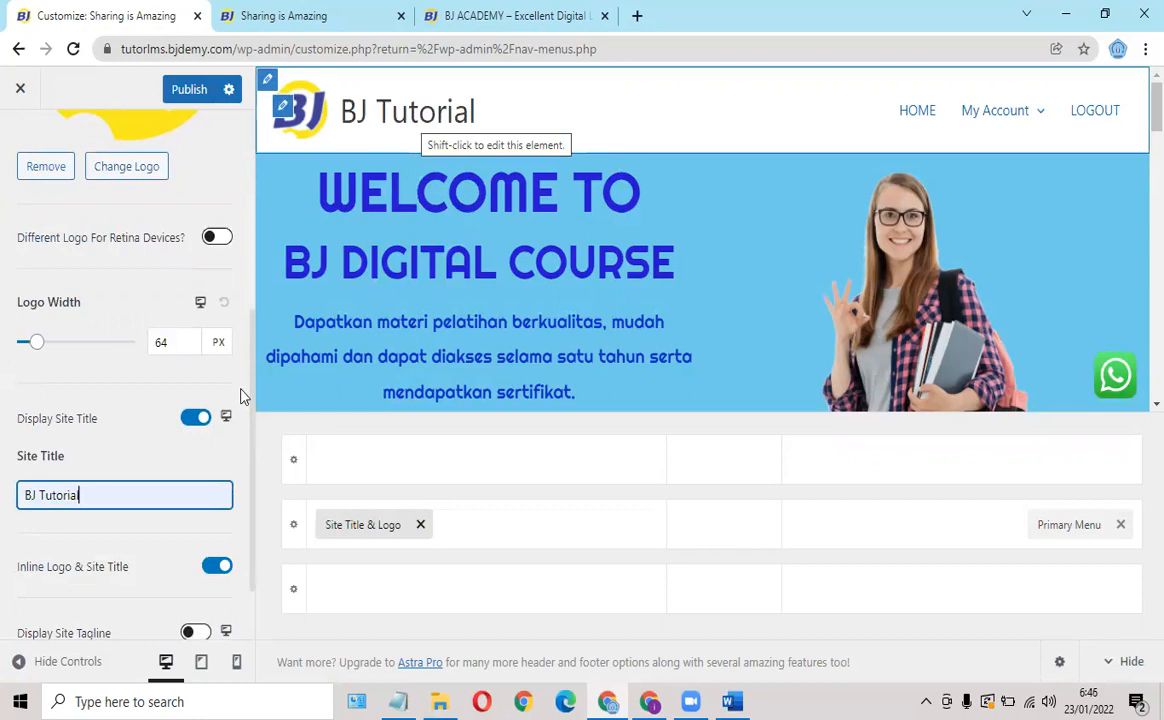
scroll(184, 400, "down", 1)
scroll(236, 268, "up", 3)
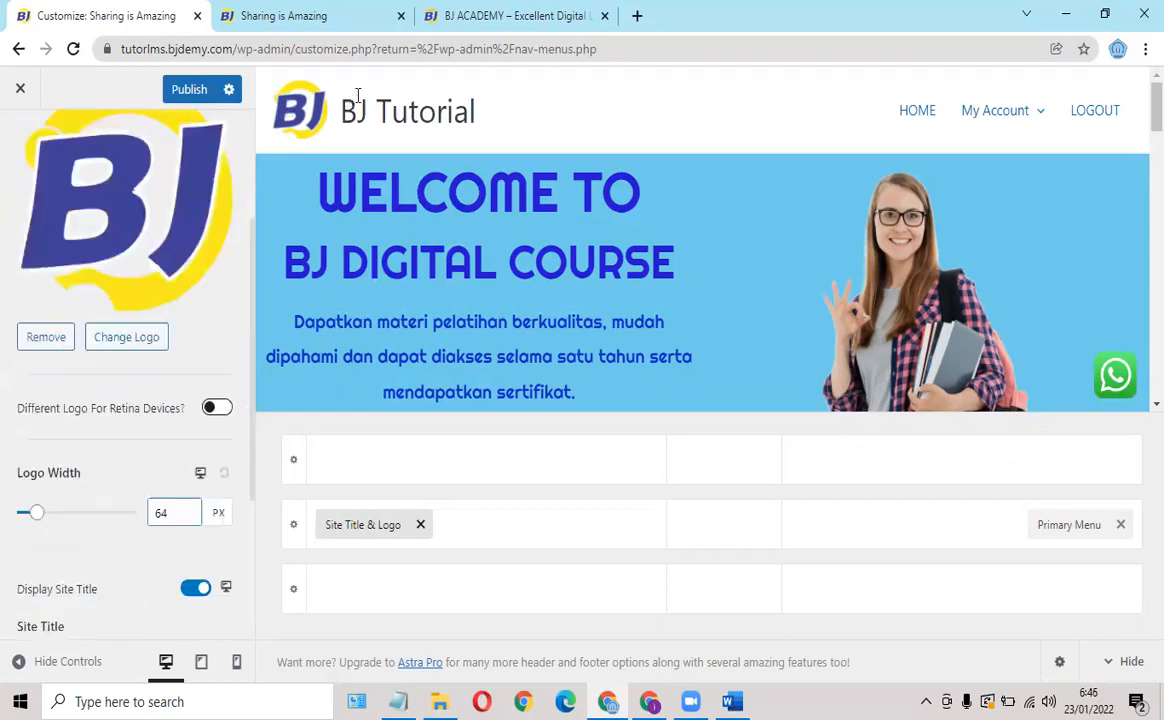
scroll(353, 131, "down", 1)
scroll(378, 106, "up", 1)
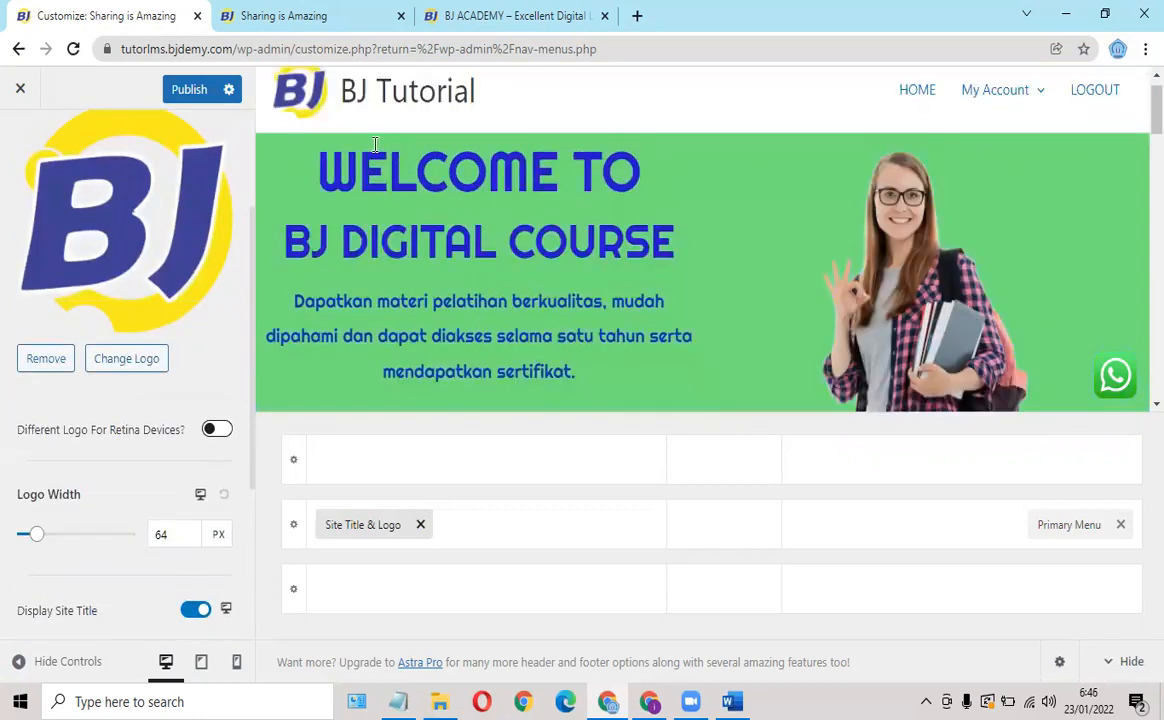
scroll(112, 516, "down", 3)
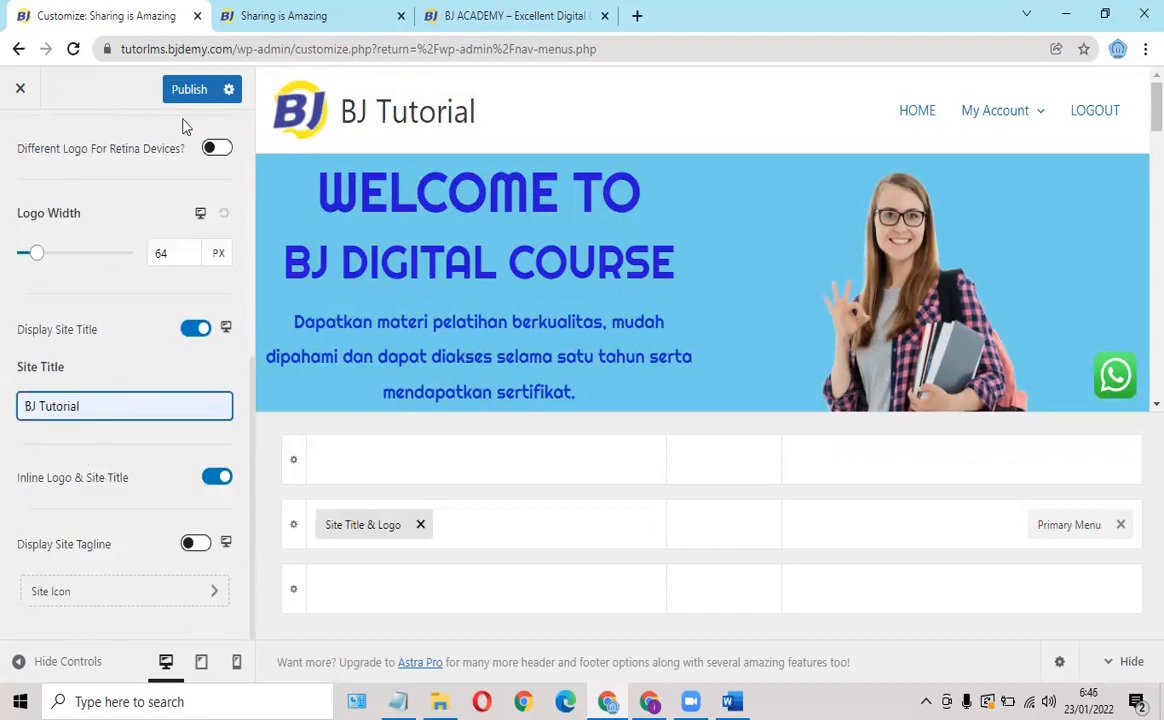
left_click(190, 92)
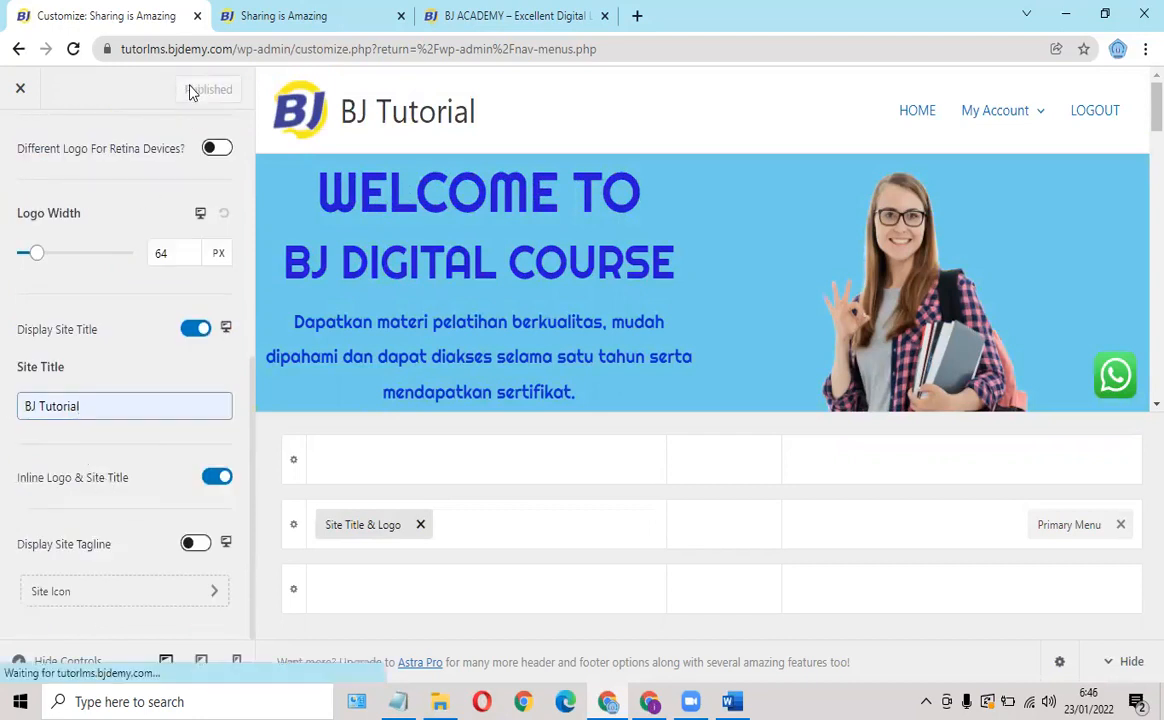
Reload the site in the logged-out window and check the home page header shows 'BJ Tutorial'.
left_click(651, 702)
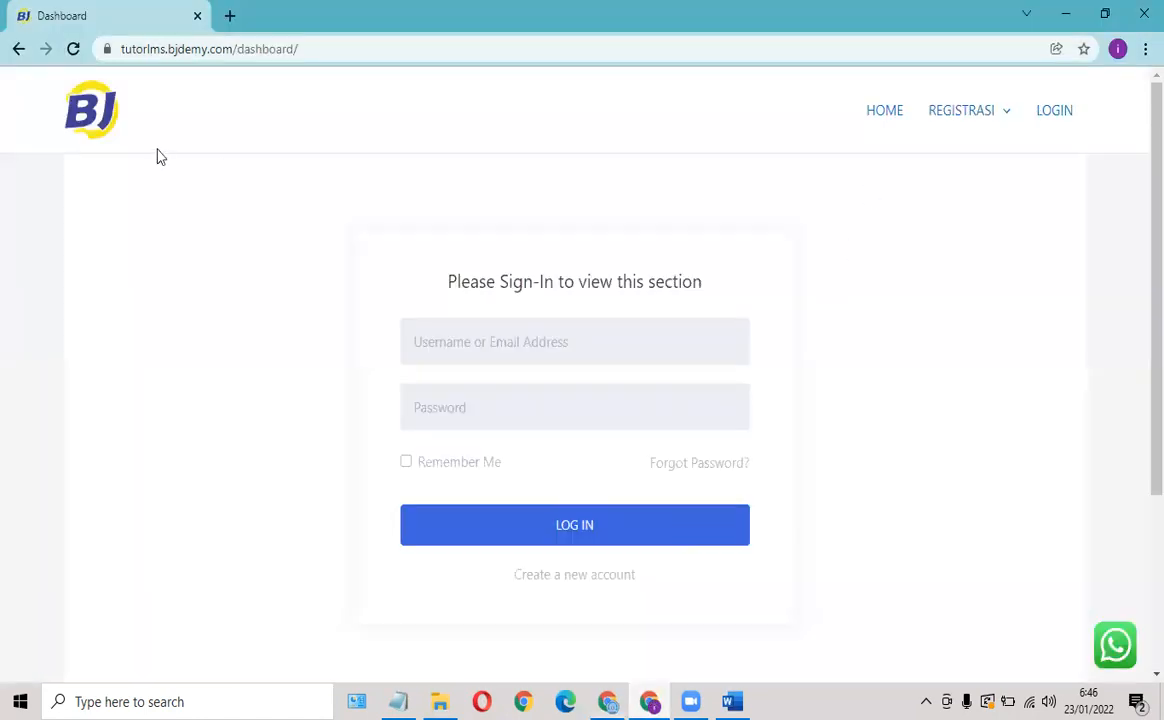
left_click(77, 56)
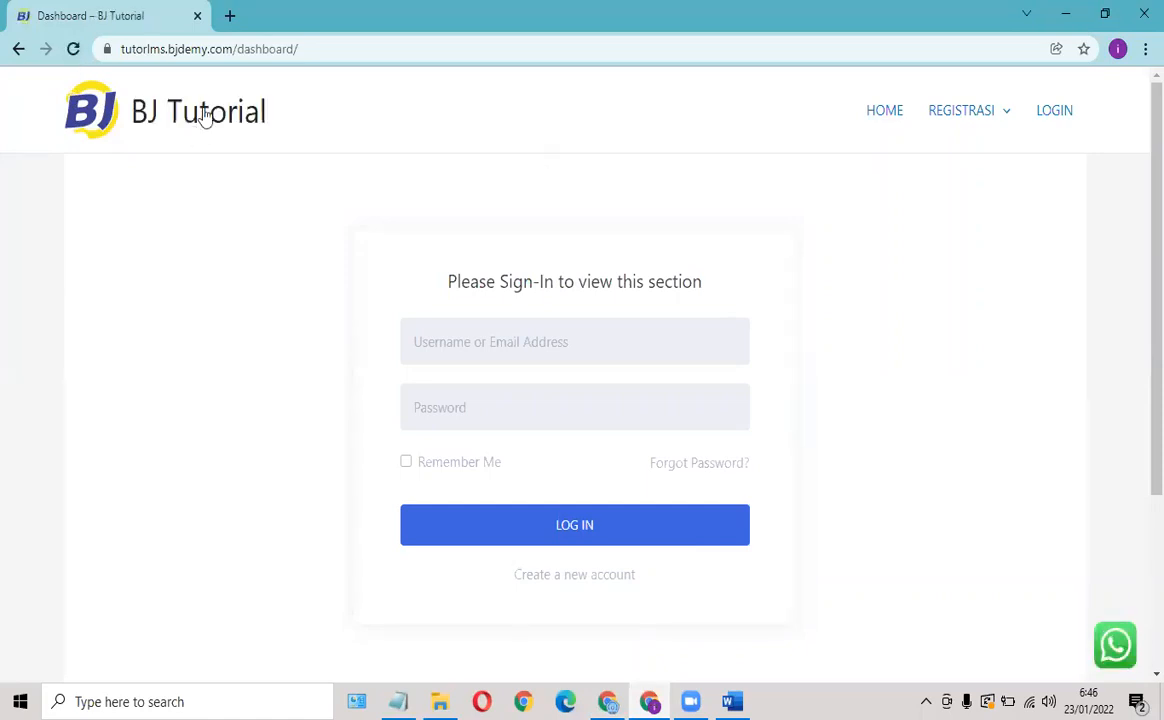
left_click(895, 115)
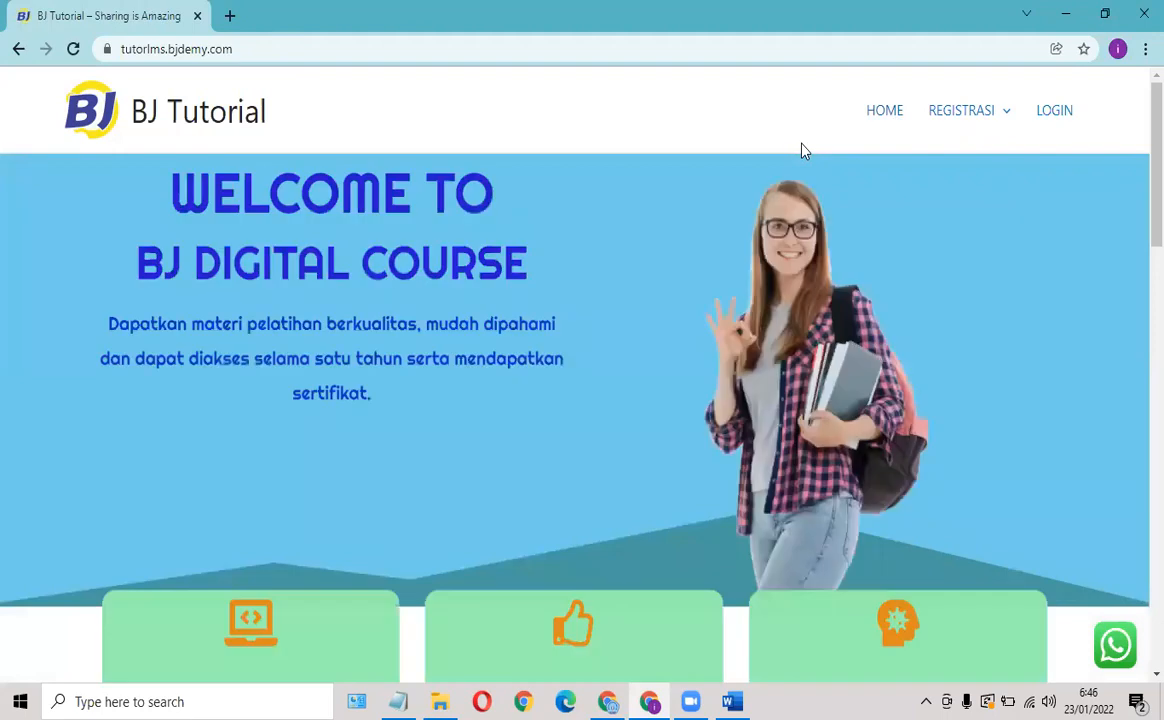
scroll(631, 266, "down", 6)
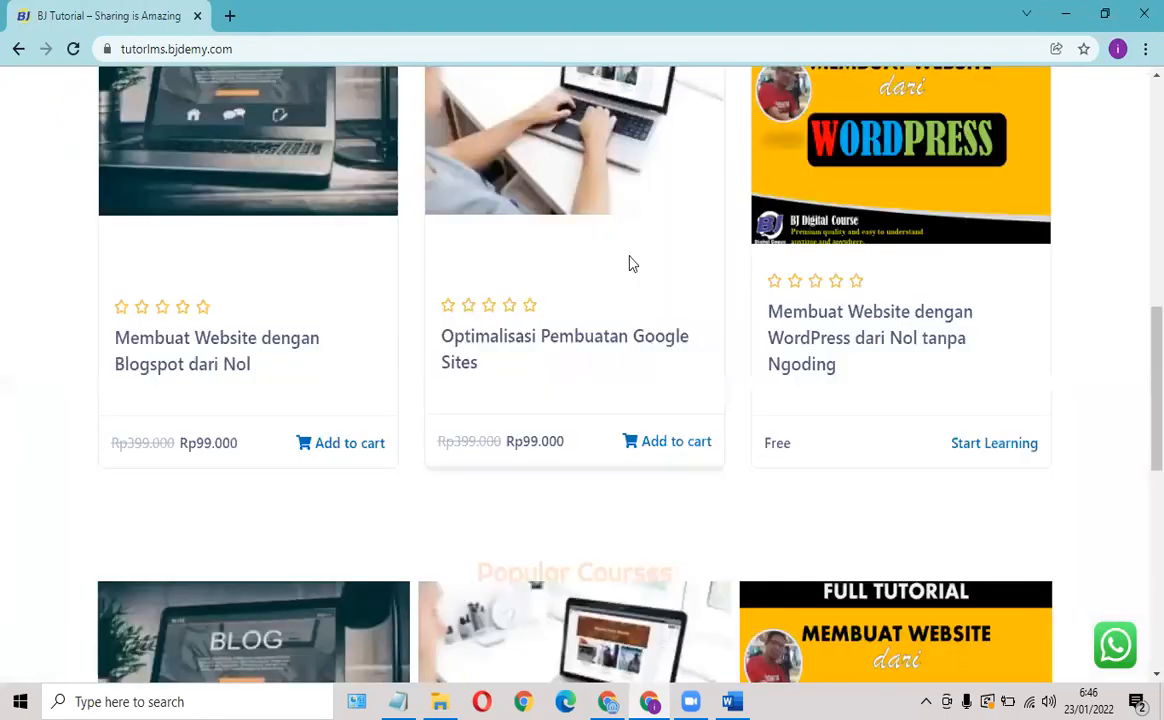
scroll(946, 117, "up", 5)
scroll(1034, 109, "up", 2)
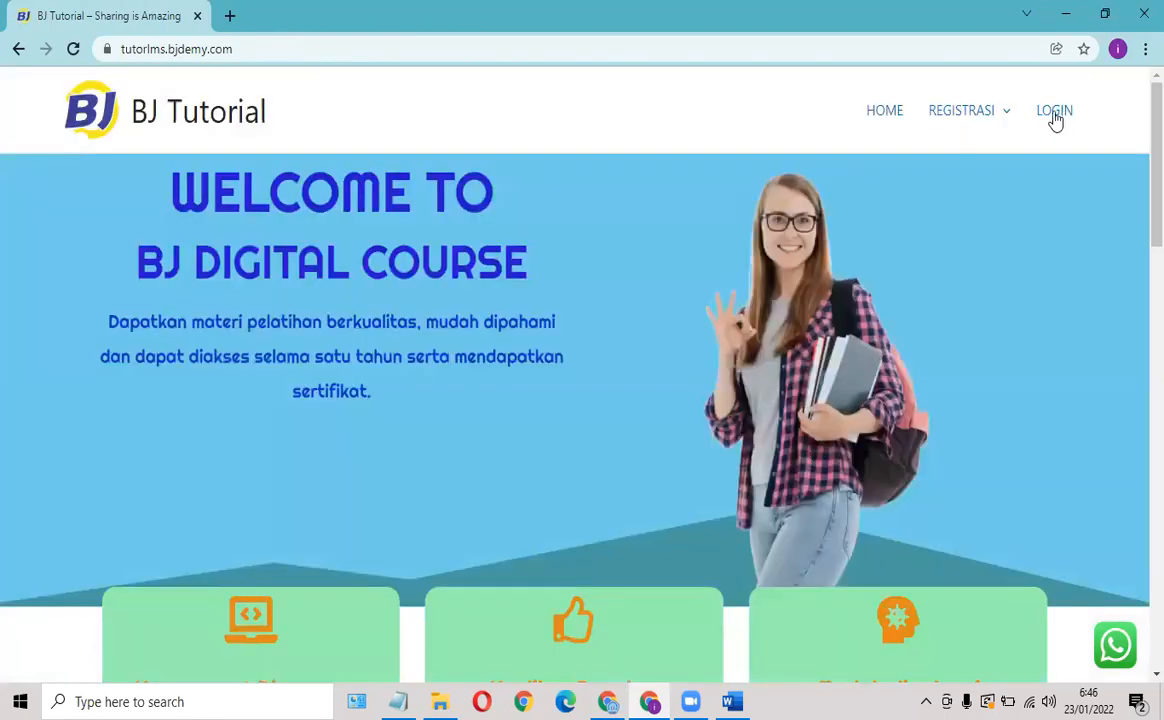
Log in with the saved account e-mail and password, dismissing the browser's password warning.
left_click(1054, 113)
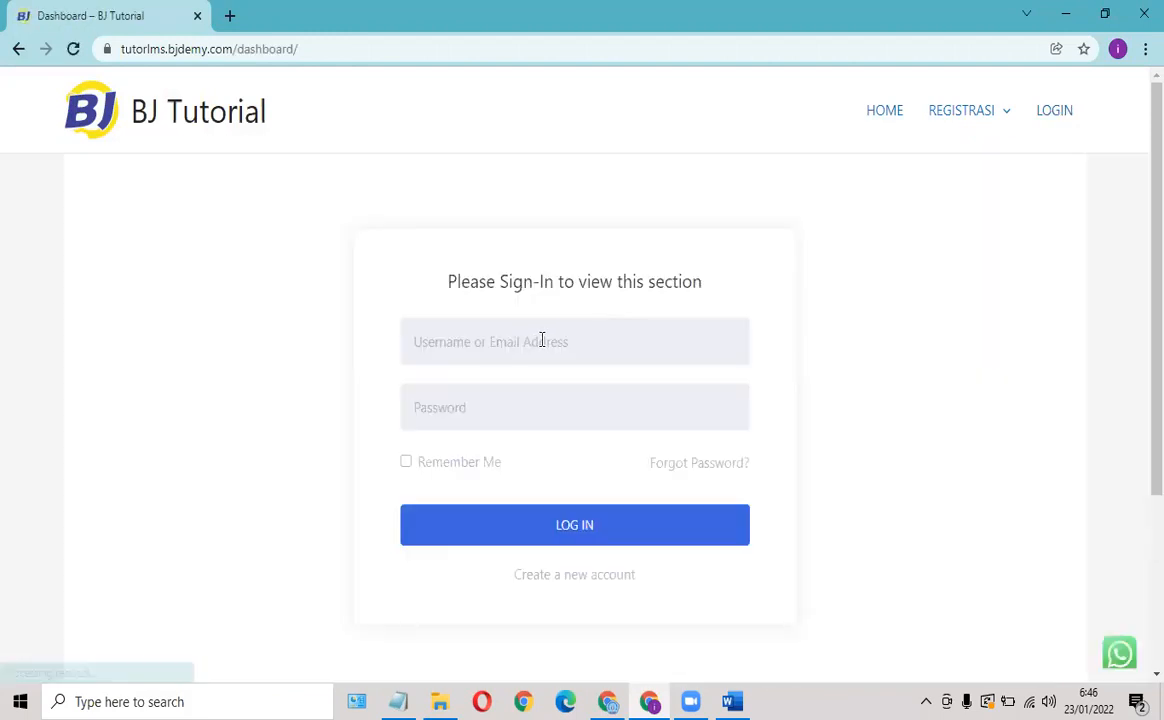
left_click(503, 352)
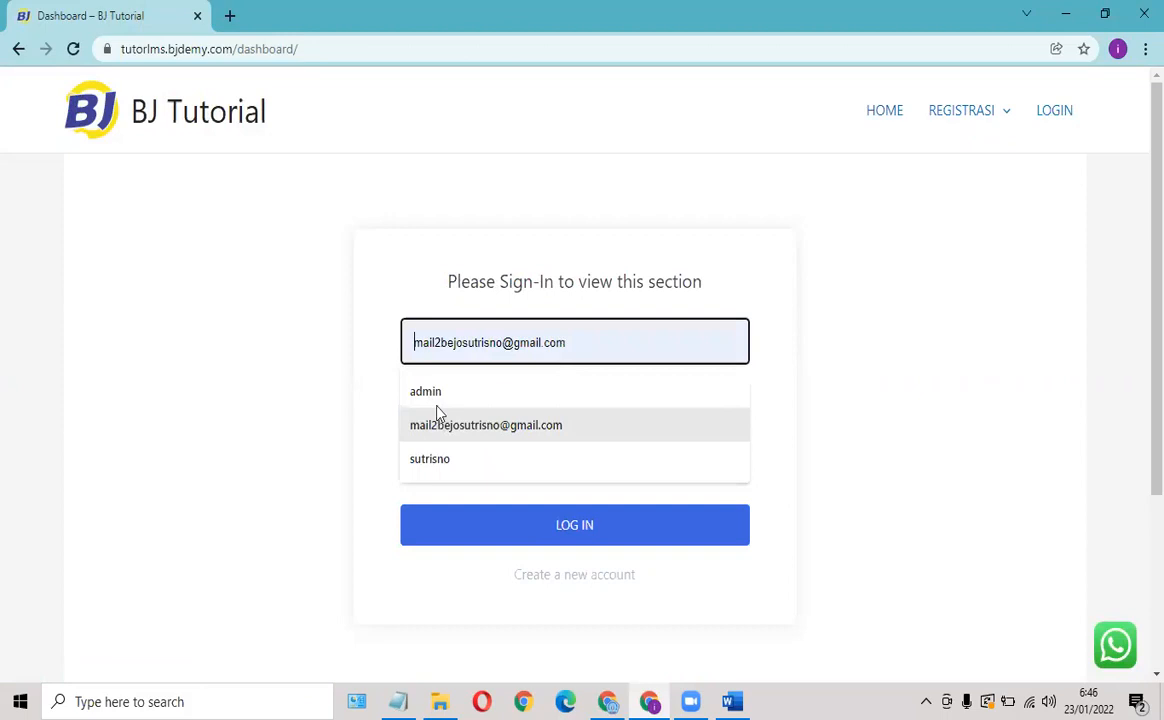
left_click(449, 412)
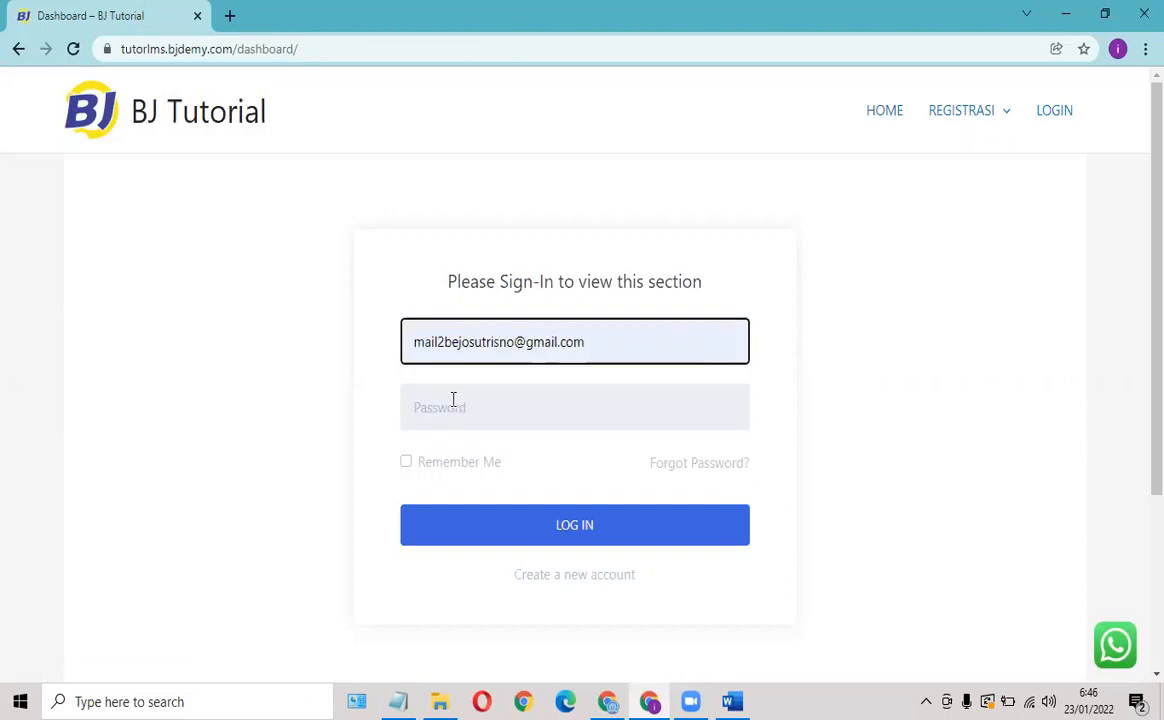
left_click(453, 400)
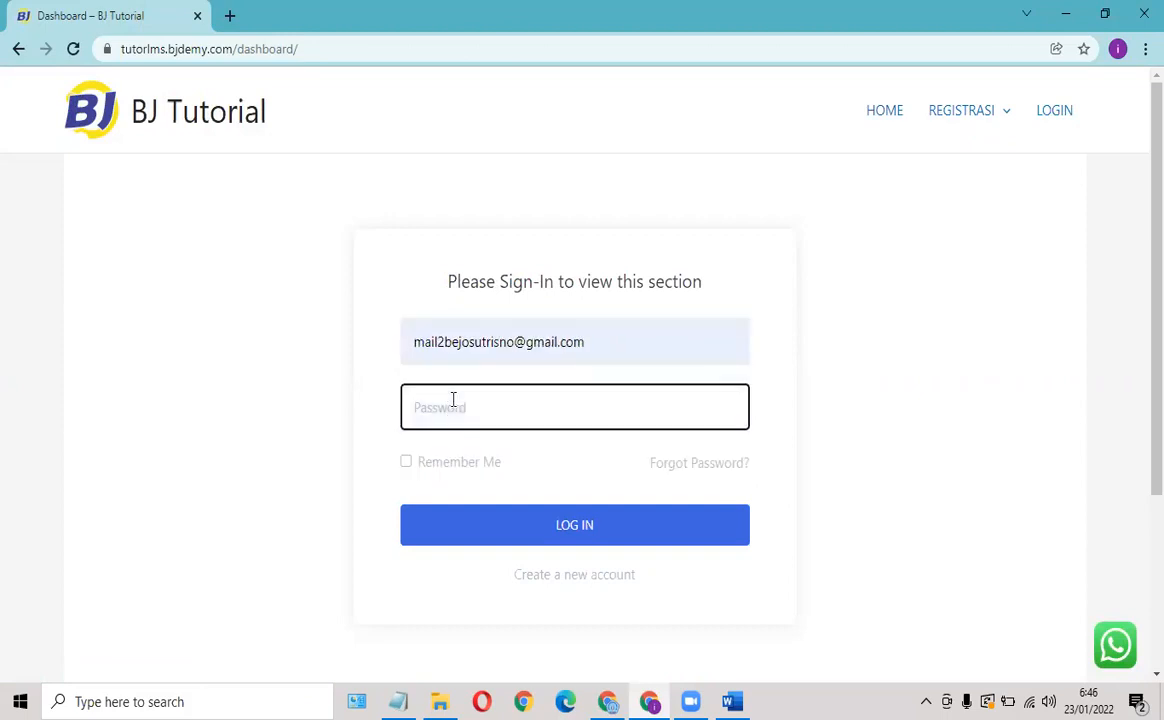
type("•••••••")
left_click(608, 538)
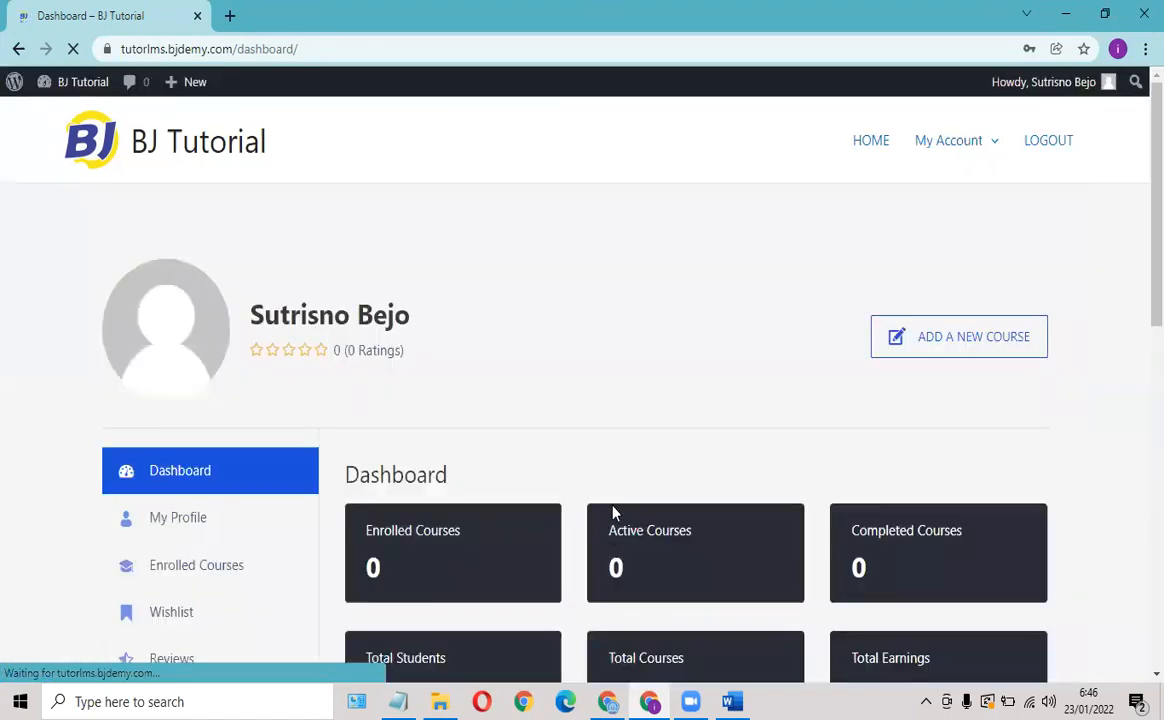
left_click(733, 319)
Scroll through the Tutor dashboard showing the user's course and earnings stats at zero.
mouse_move(943, 122)
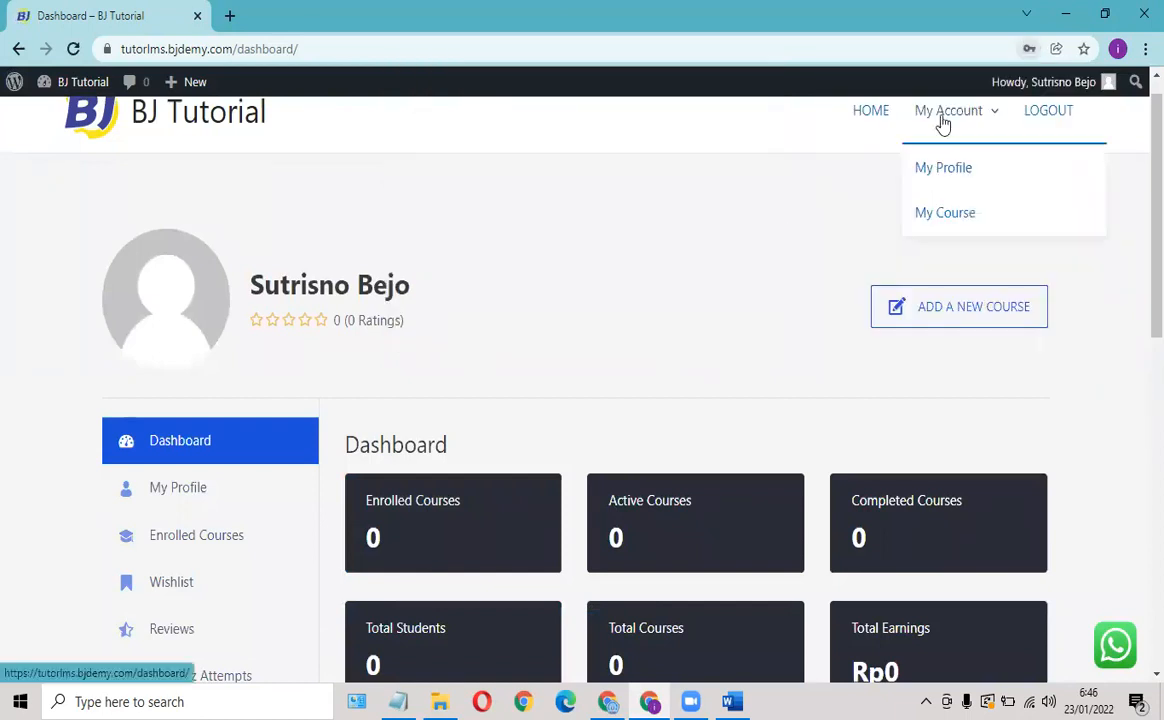
scroll(940, 125, "up", 1)
scroll(547, 320, "down", 1)
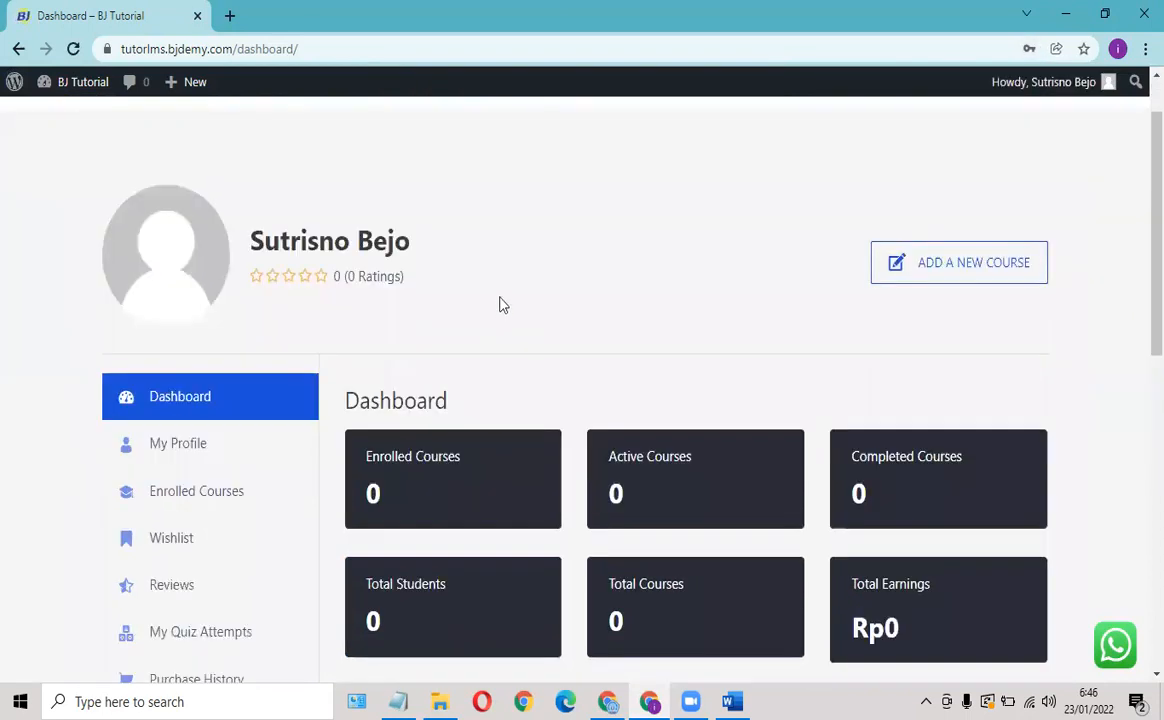
scroll(503, 305, "down", 1)
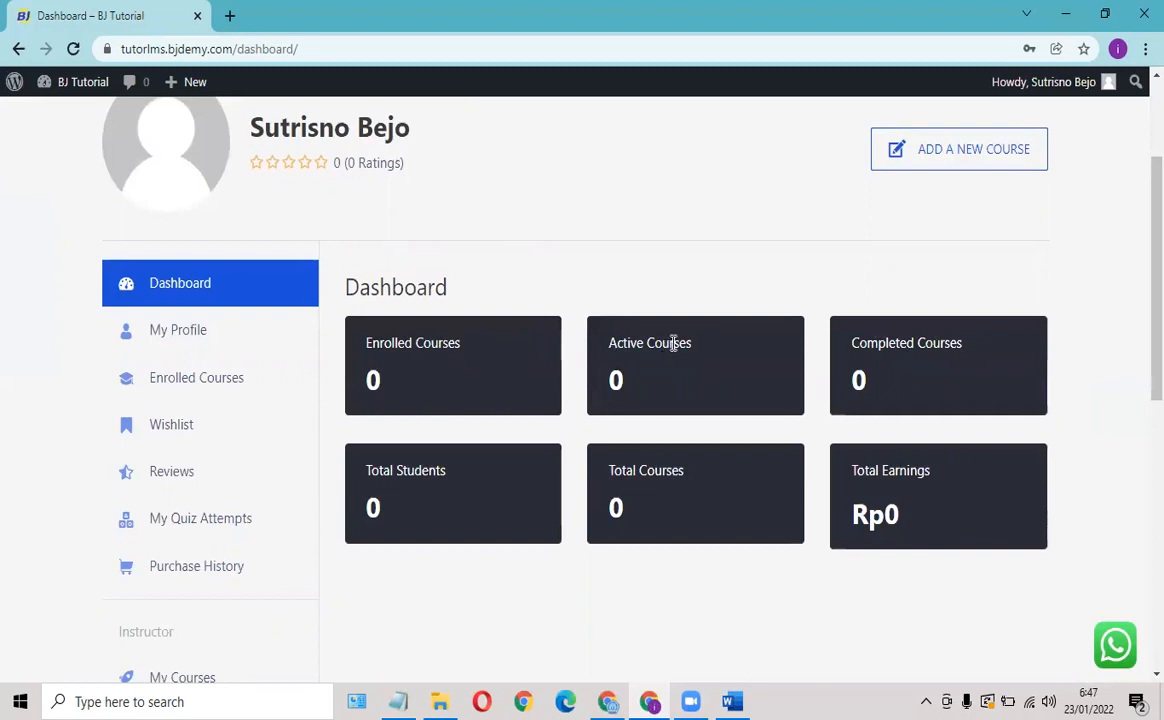
scroll(672, 354, "down", 1)
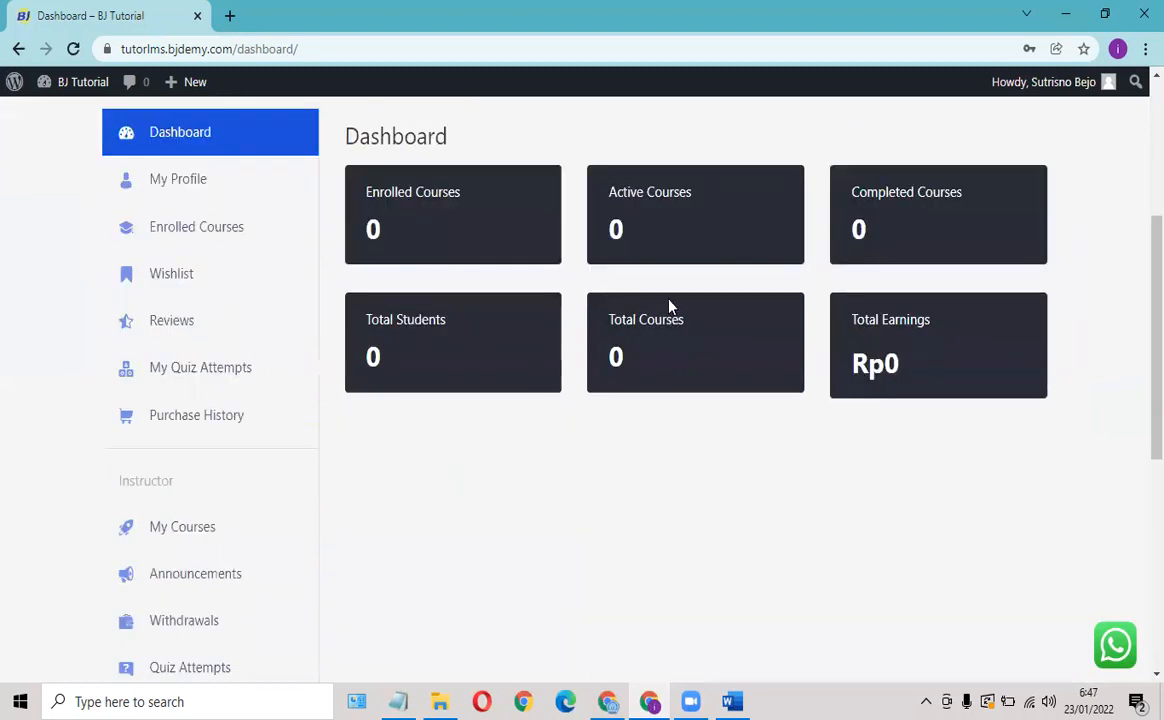
scroll(670, 305, "up", 3)
From HOME, open the free course 'Membuat Website dengan WordPress dari Nol tanpa Ngoding'.
left_click(866, 143)
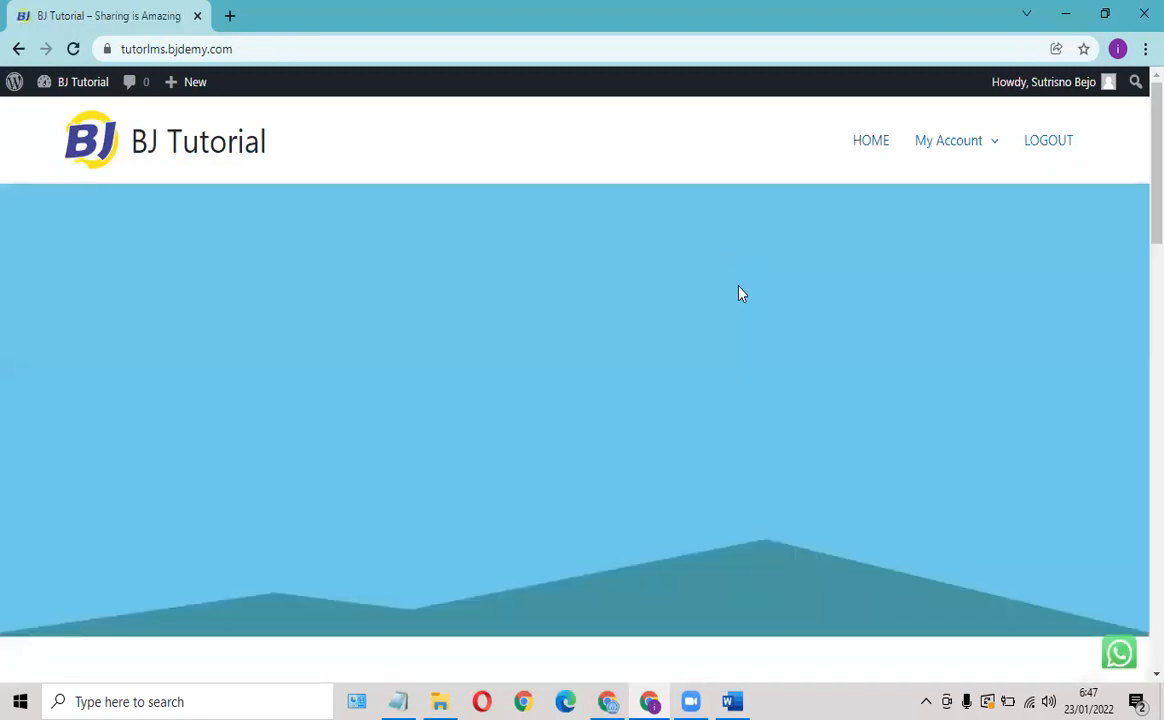
scroll(735, 290, "down", 4)
scroll(828, 410, "down", 3)
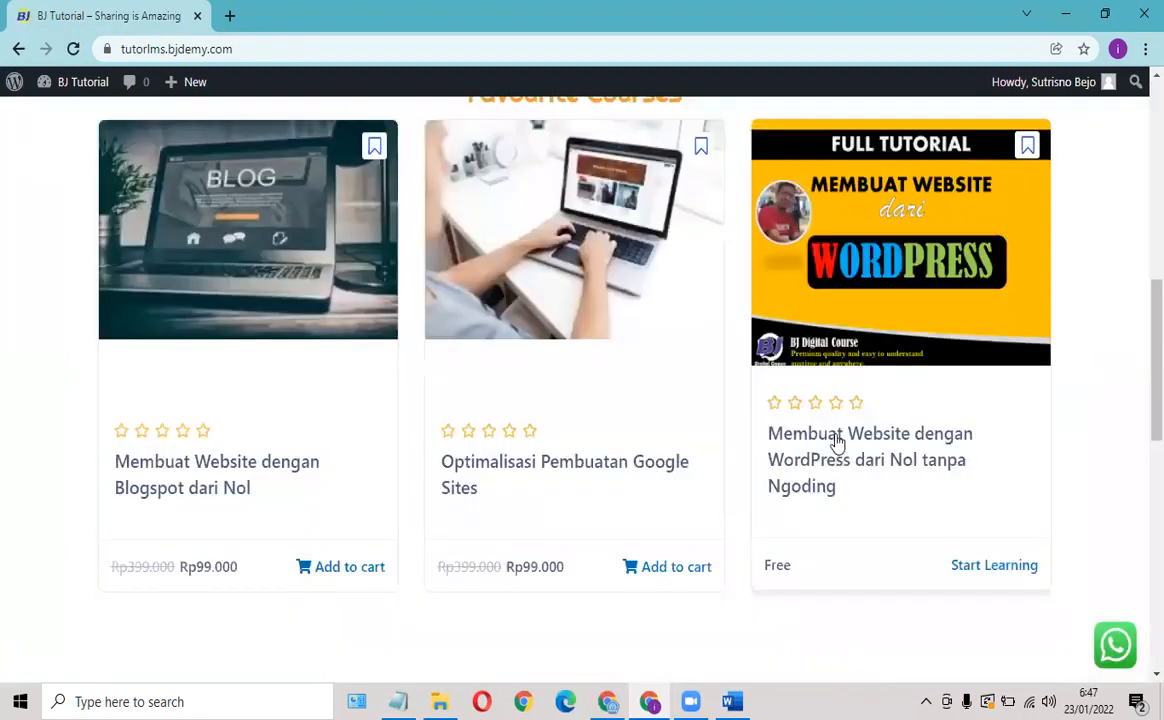
left_click(838, 440)
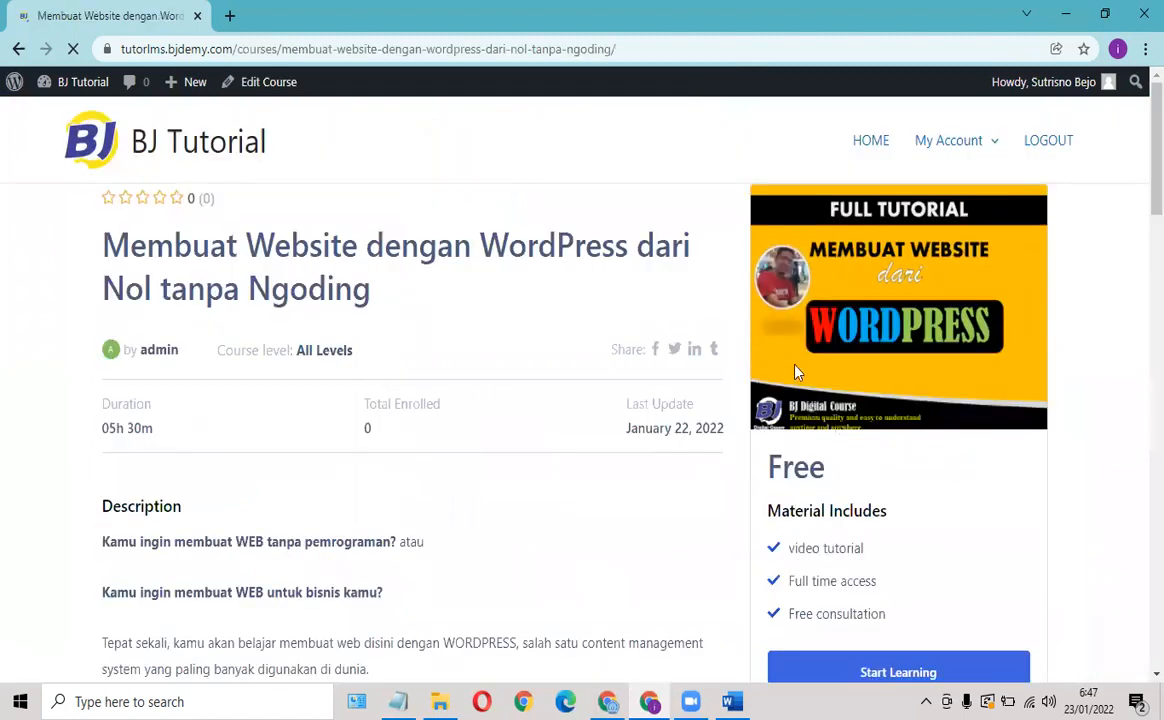
Start learning, mark the first lesson complete, and return to the course home page.
scroll(866, 396, "down", 3)
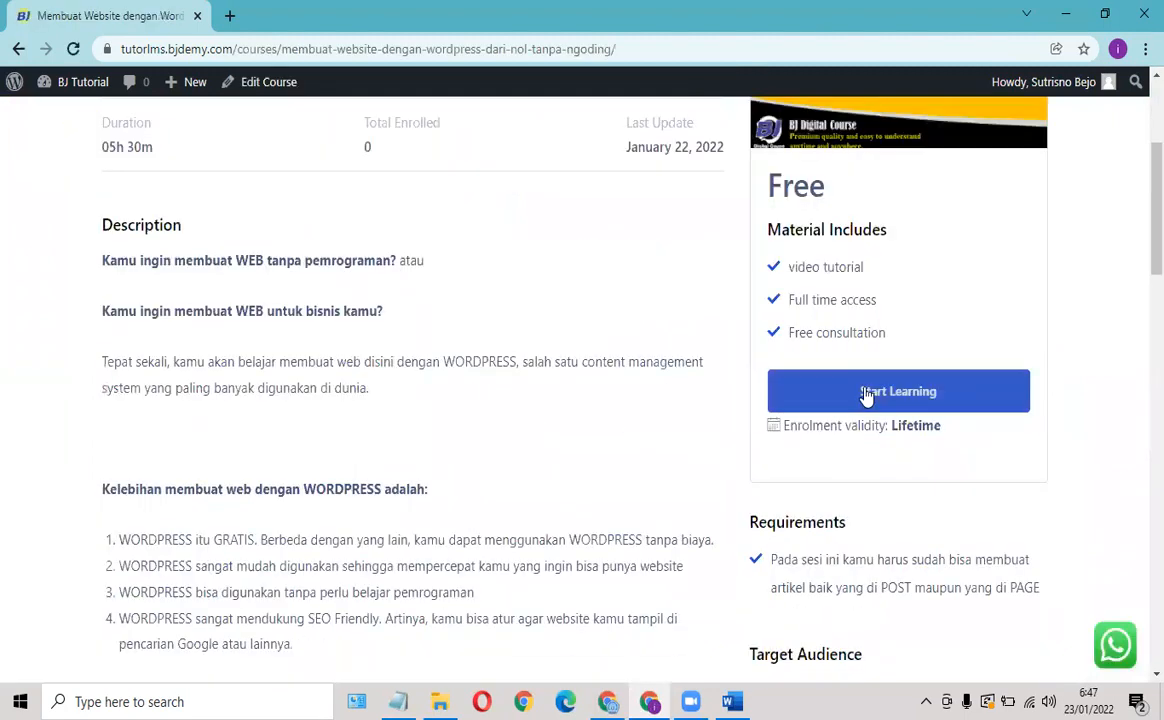
left_click(866, 394)
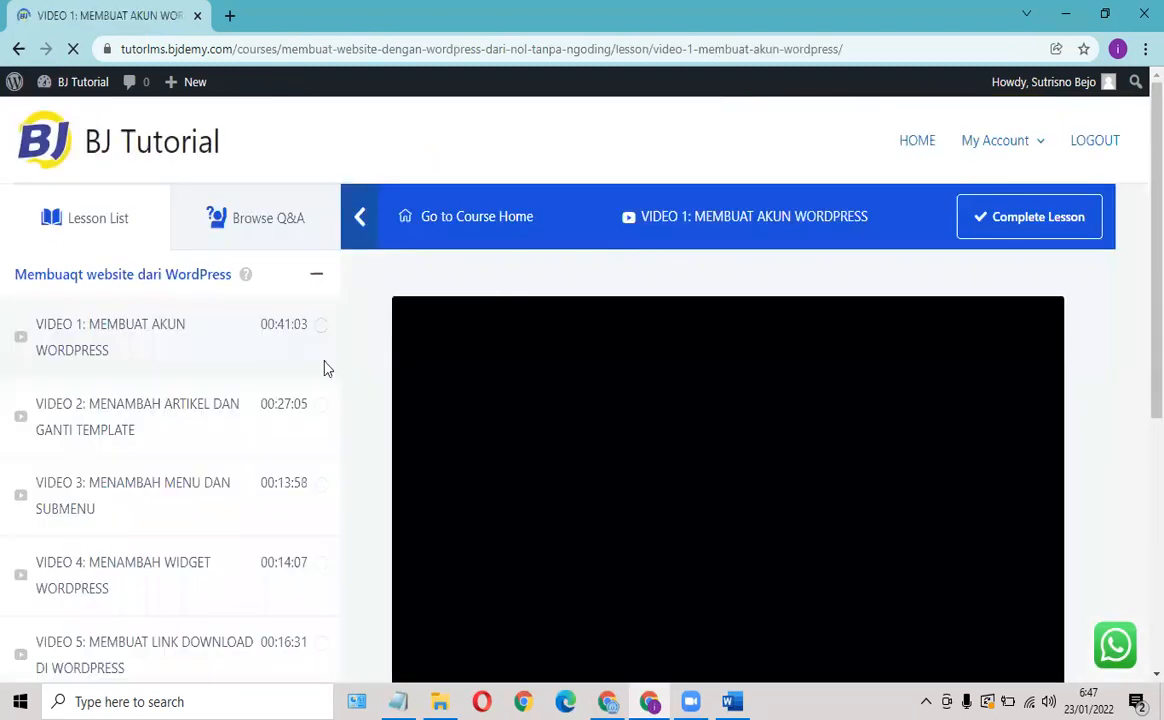
scroll(720, 294, "down", 3)
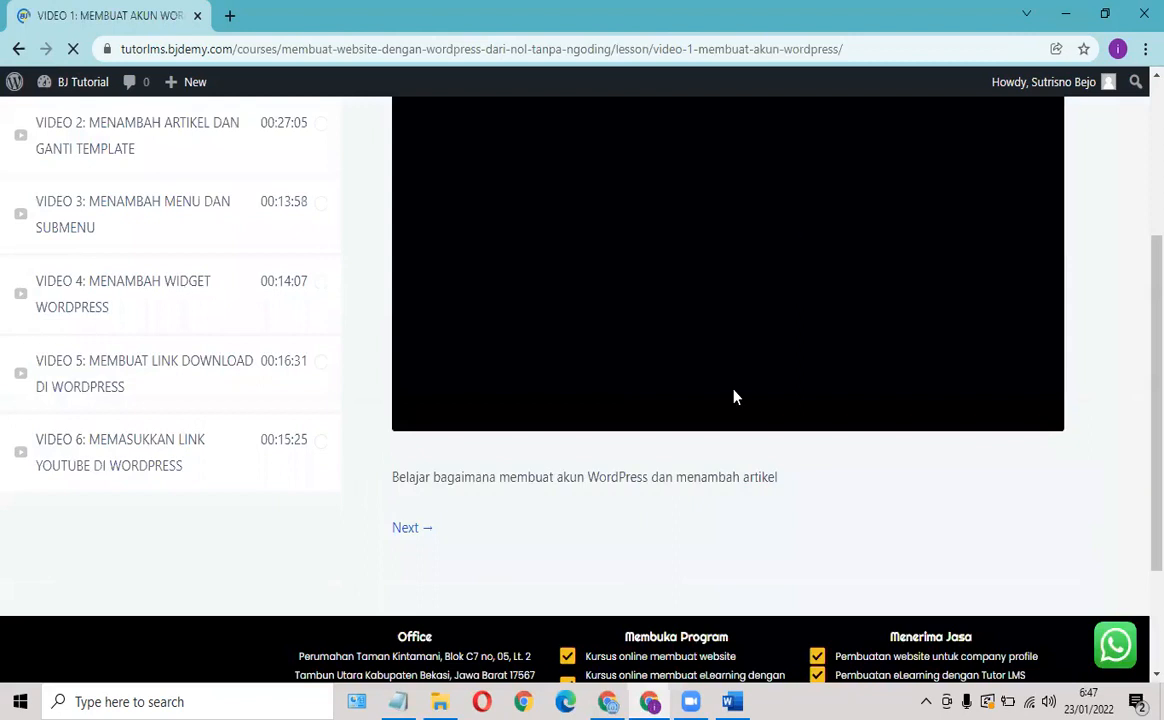
scroll(735, 397, "up", 2)
scroll(502, 390, "down", 2)
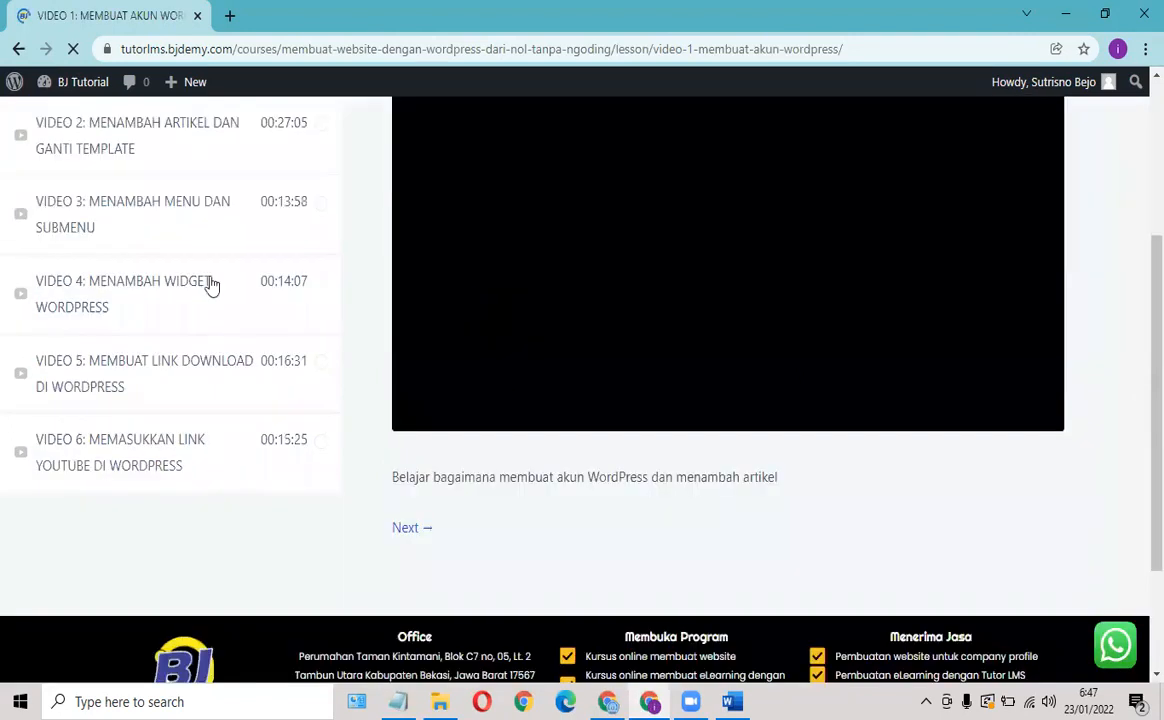
scroll(200, 228, "up", 1)
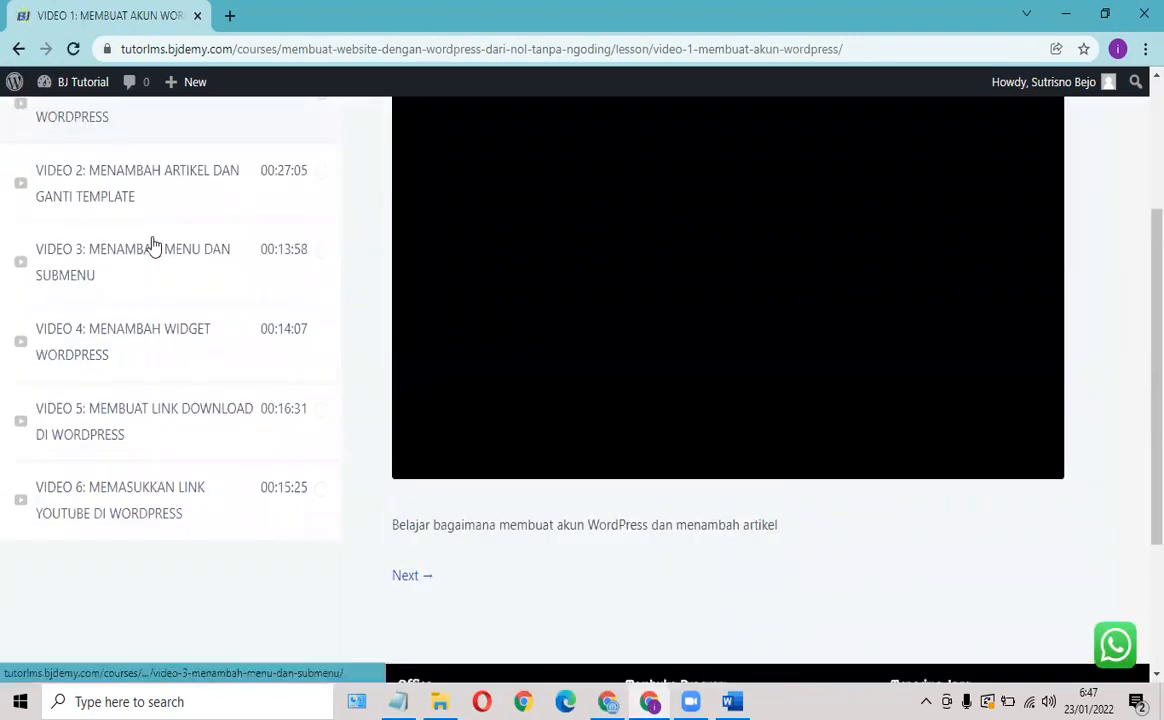
scroll(153, 246, "up", 2)
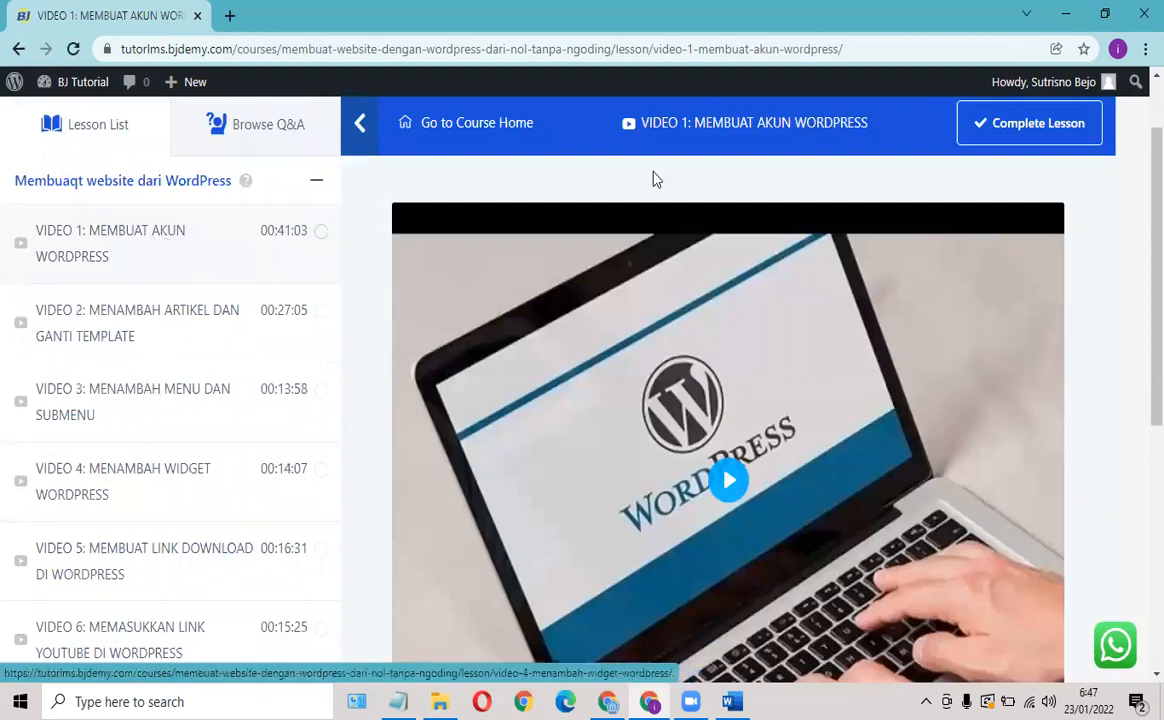
left_click(1026, 130)
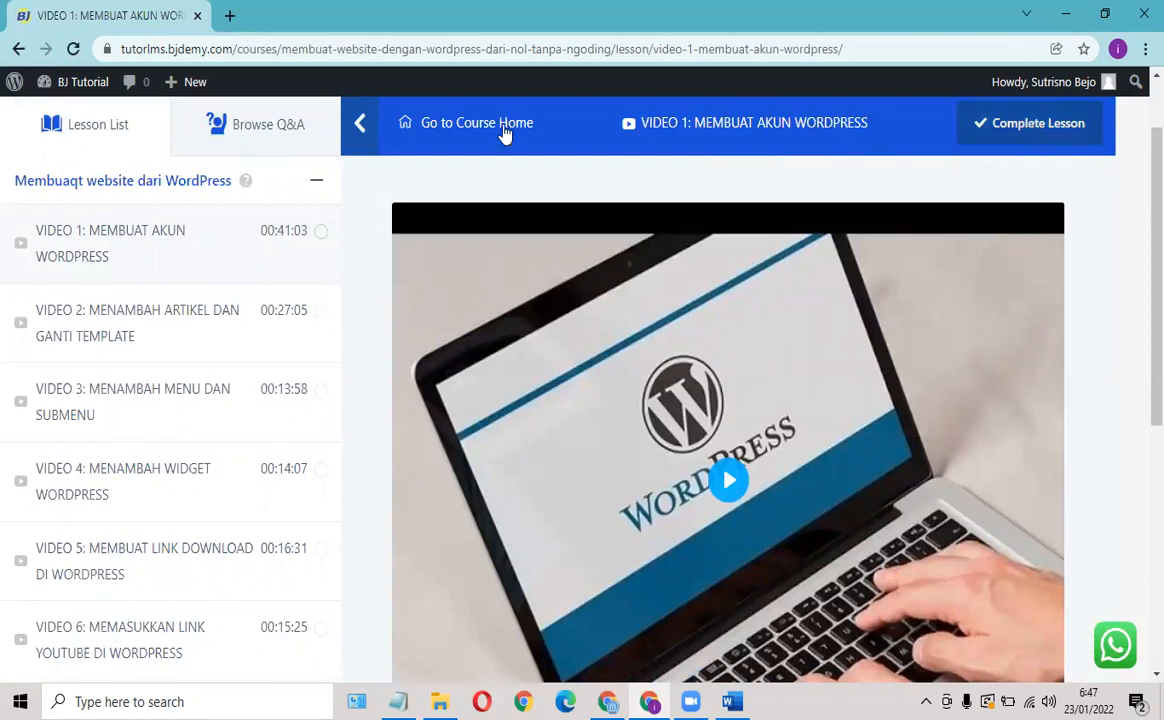
left_click(472, 124)
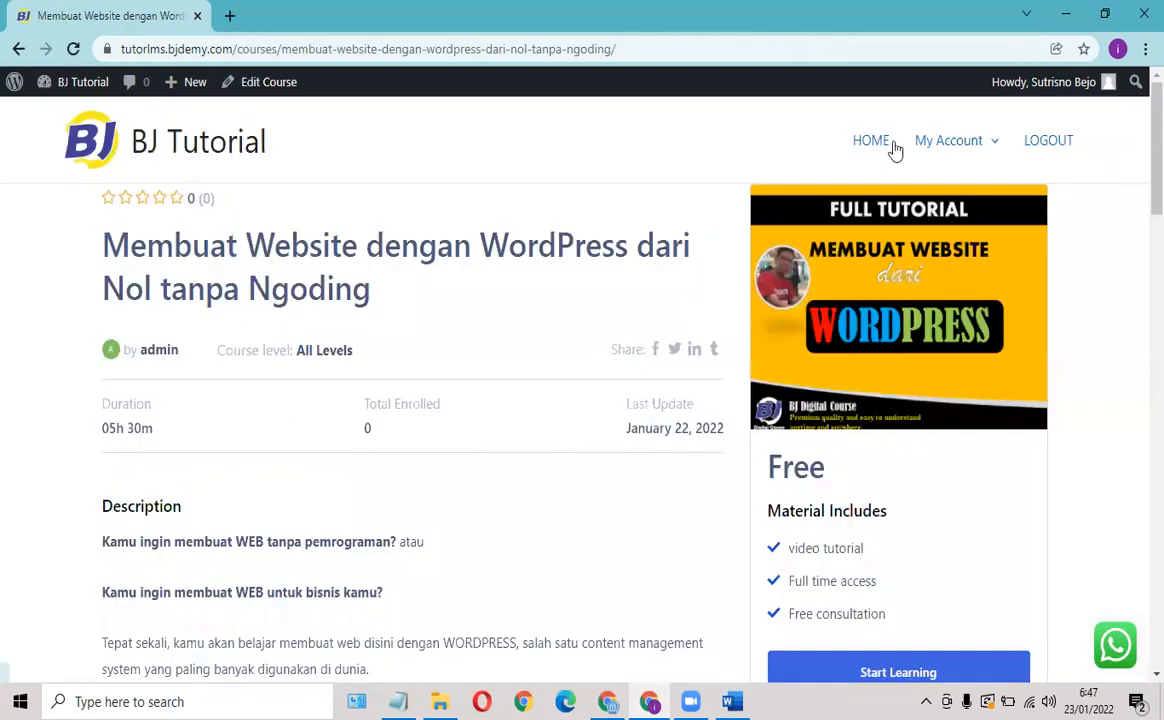
Review the My Account dashboard, then return to the Customizer's site title and logo settings.
left_click(940, 148)
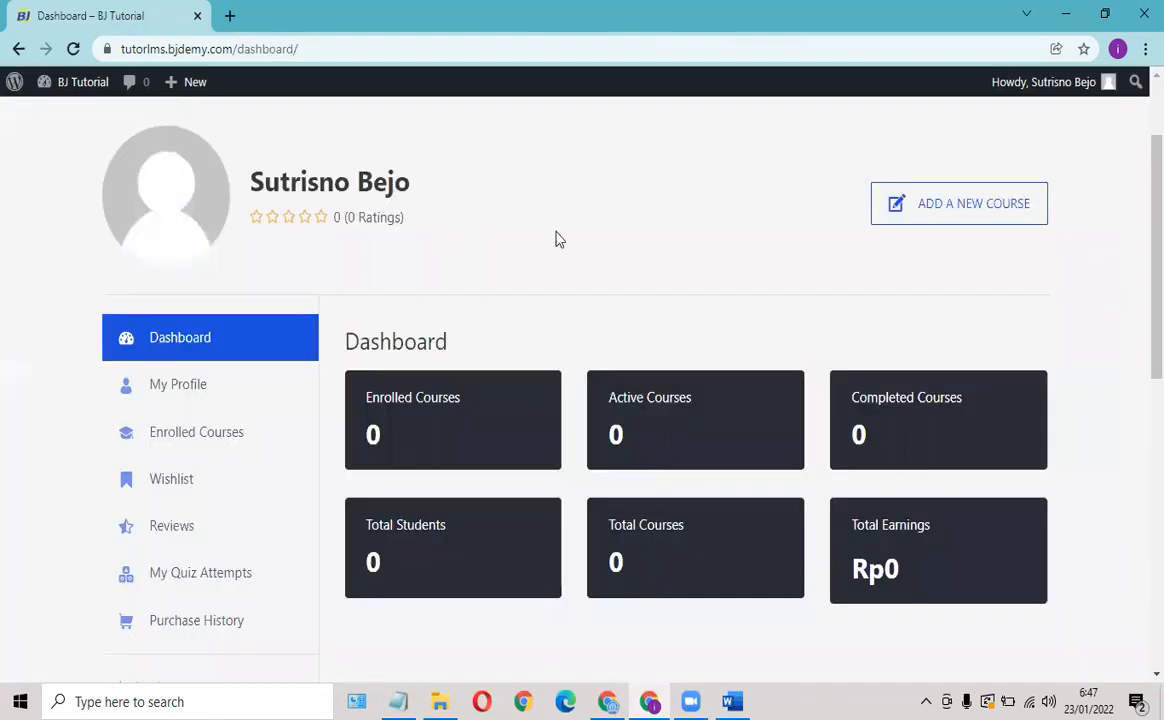
scroll(580, 245, "down", 2)
scroll(598, 300, "down", 2)
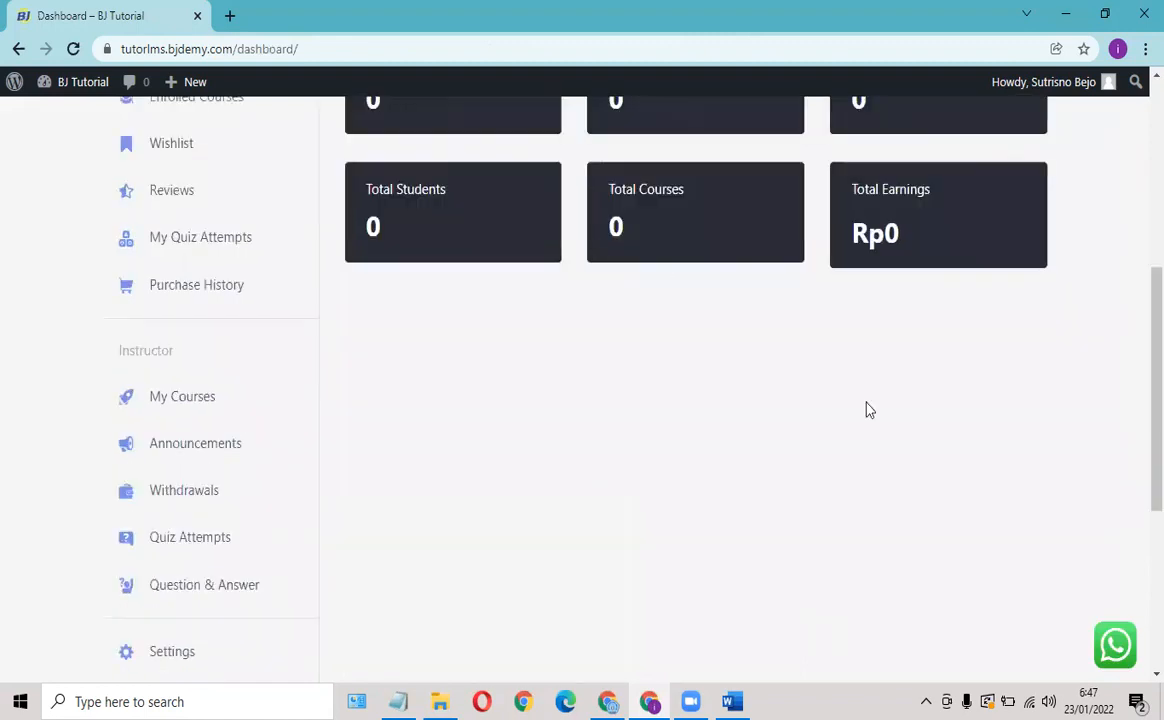
scroll(872, 440, "up", 3)
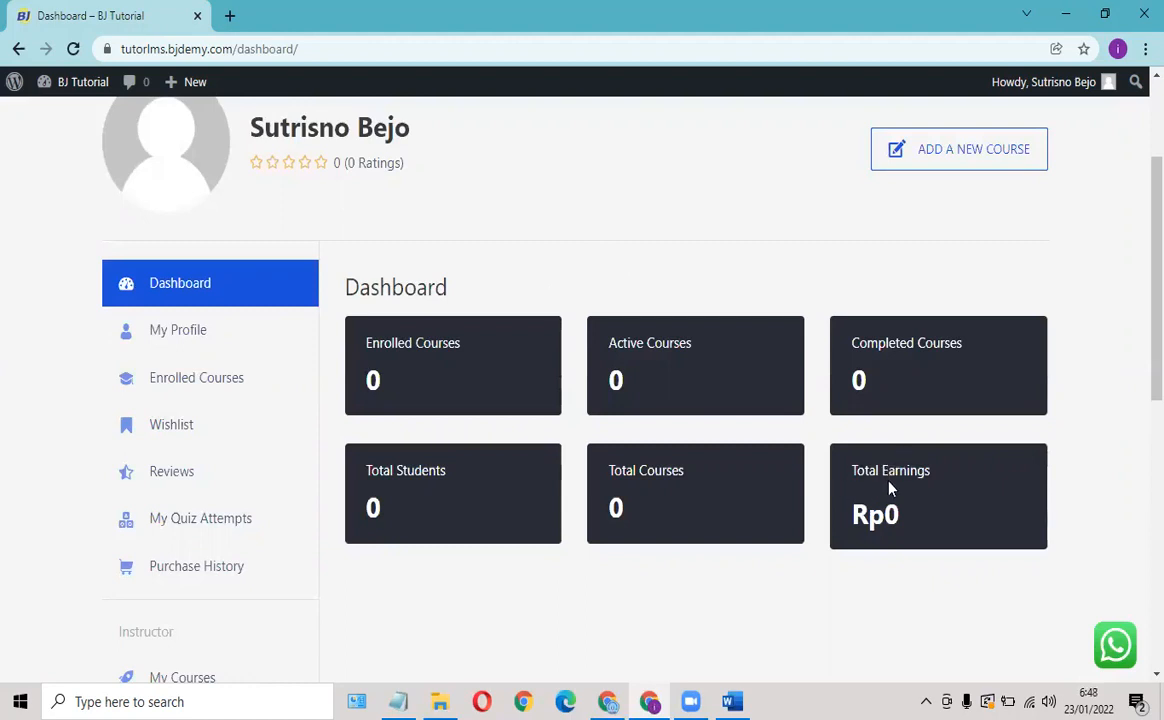
scroll(720, 428, "down", 4)
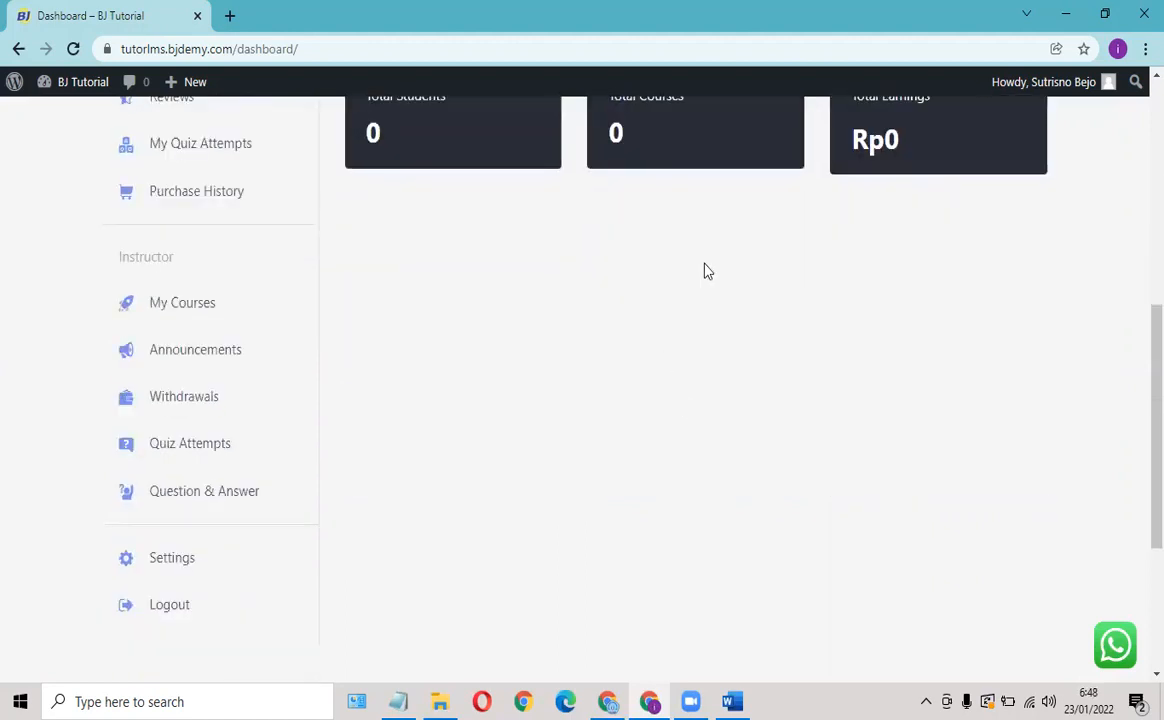
scroll(704, 268, "up", 4)
scroll(760, 333, "down", 1)
scroll(509, 361, "up", 3)
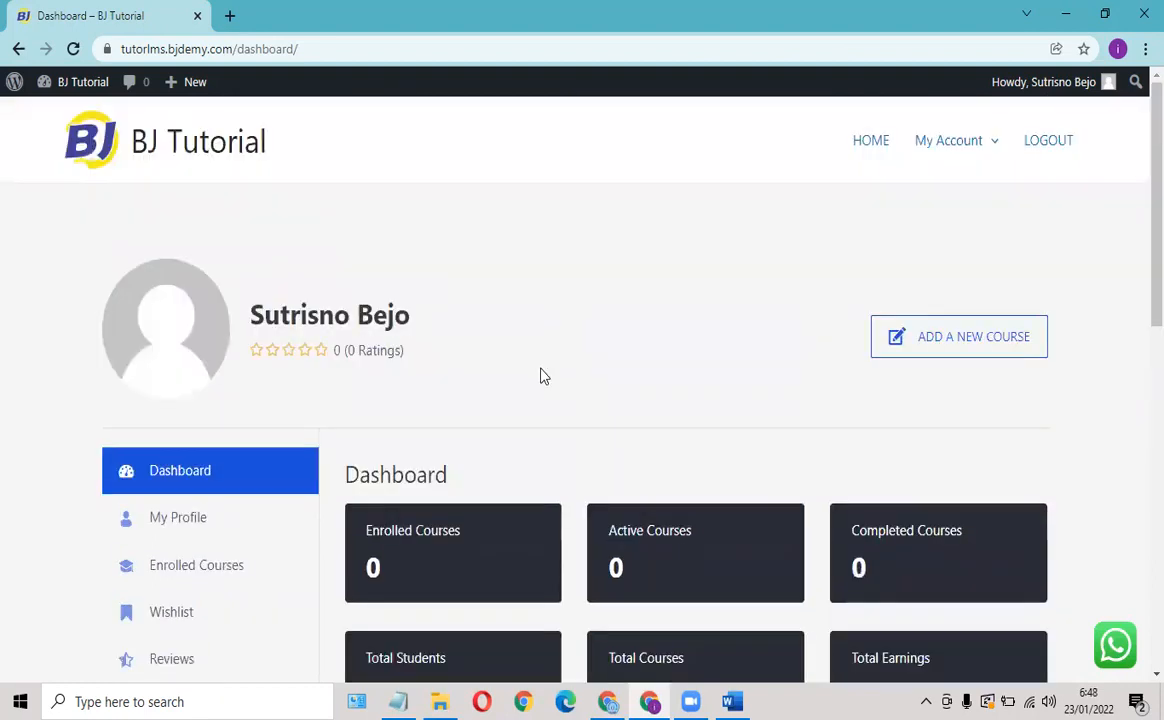
scroll(500, 340, "down", 5)
scroll(445, 341, "down", 3)
scroll(434, 325, "up", 8)
left_click(608, 701)
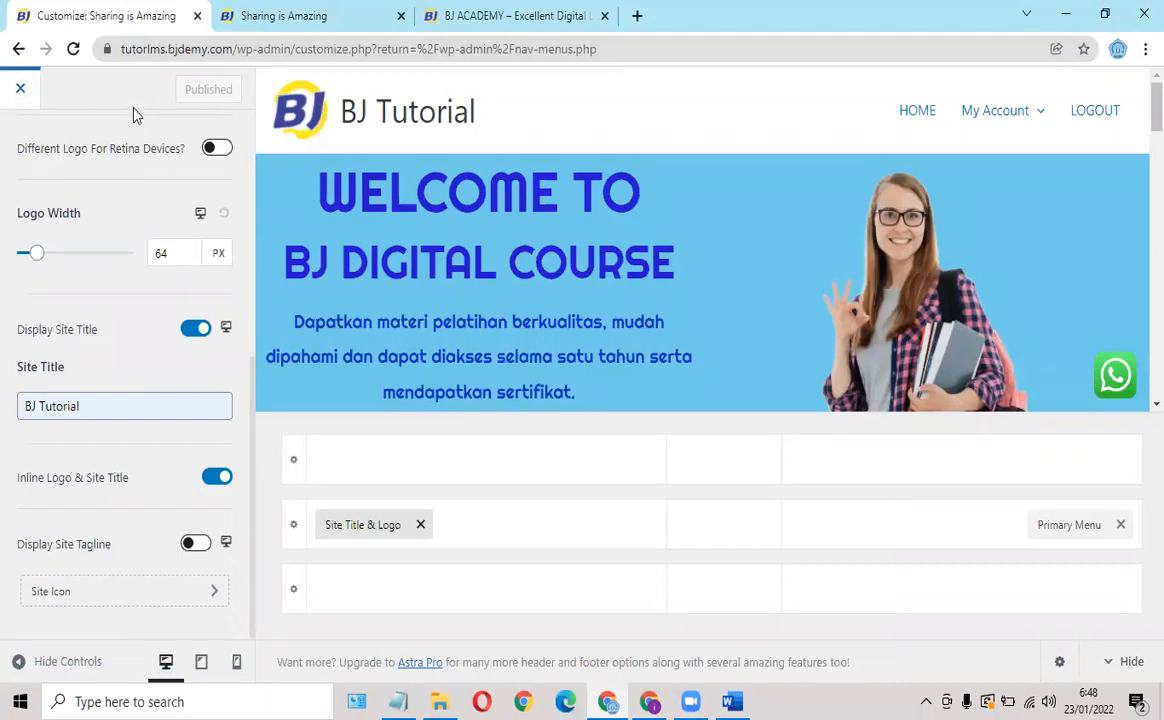
Close the Customizer to return to the Menus page for the PRIMARY menu.
left_click(20, 89)
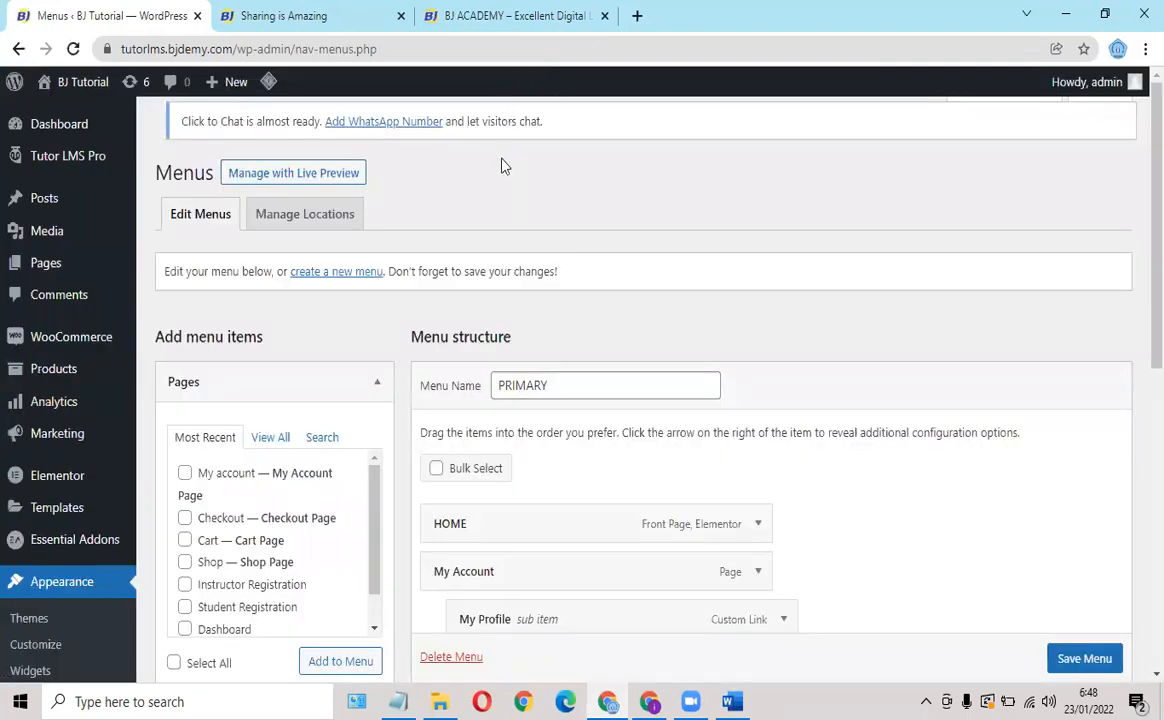
mouse_move(56, 150)
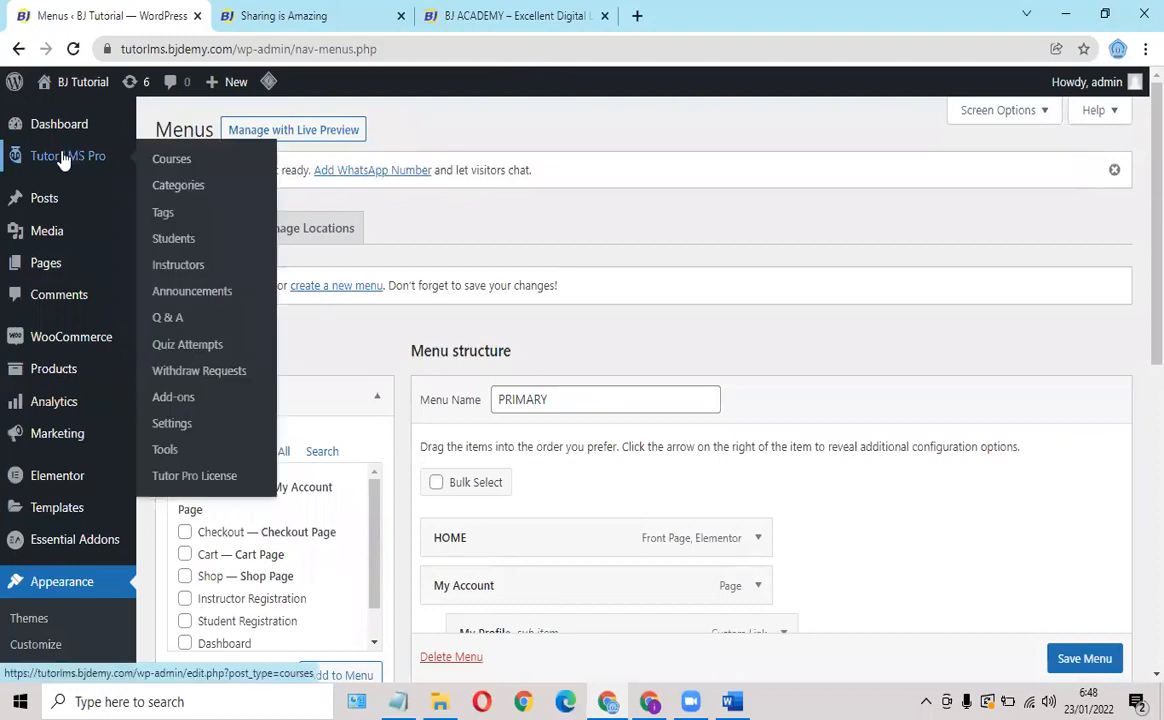